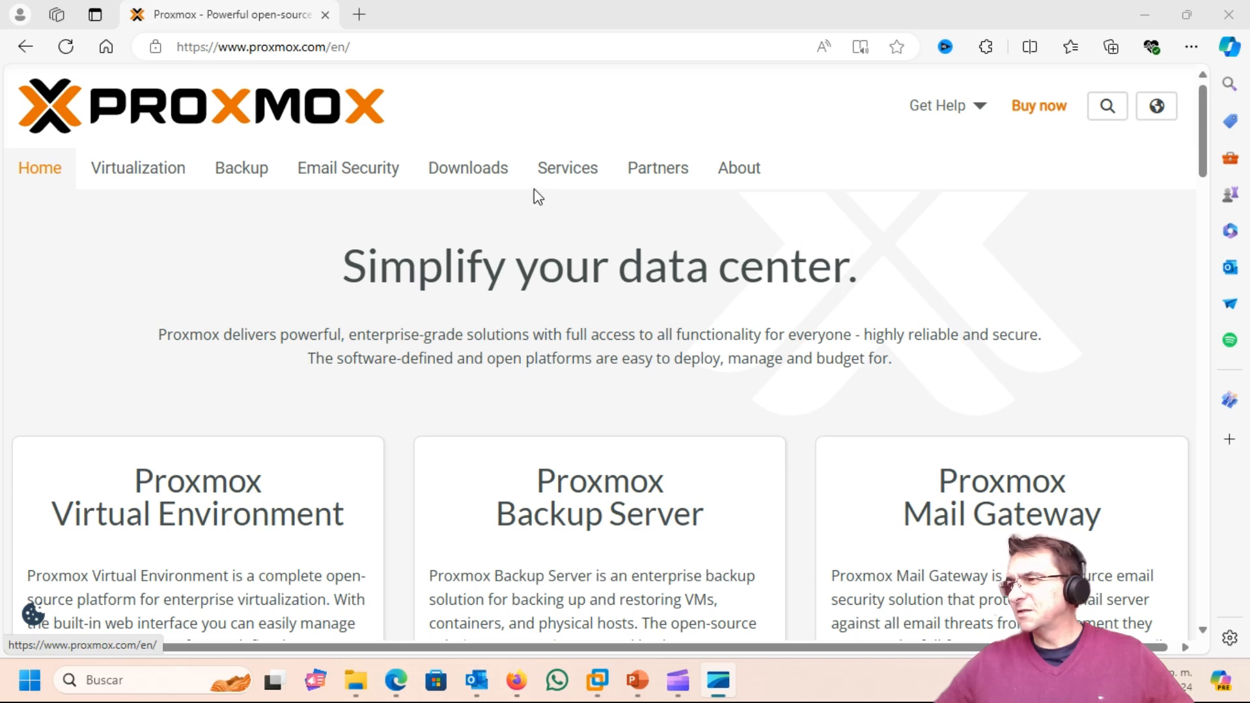
Step: Open the proxmox.com Downloads page and scroll through the Latest Releases list
left_click(465, 182)
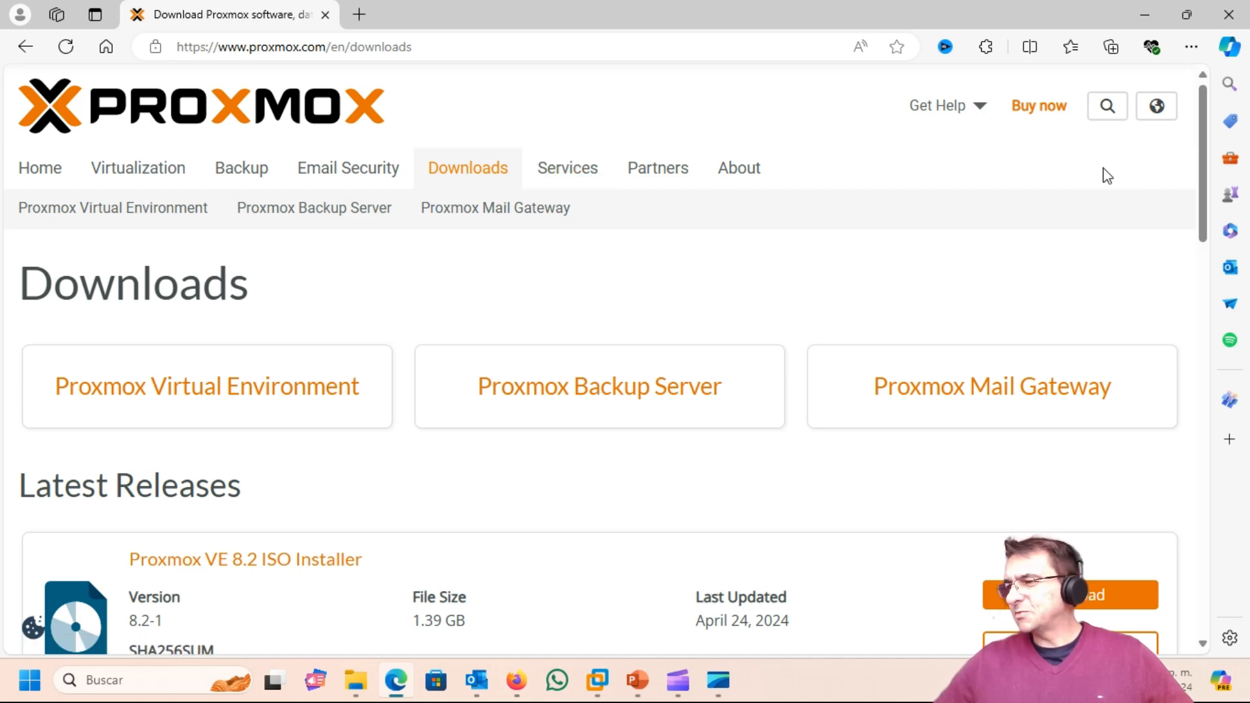
scroll(1103, 177, "down", 2)
scroll(1057, 166, "down", 2)
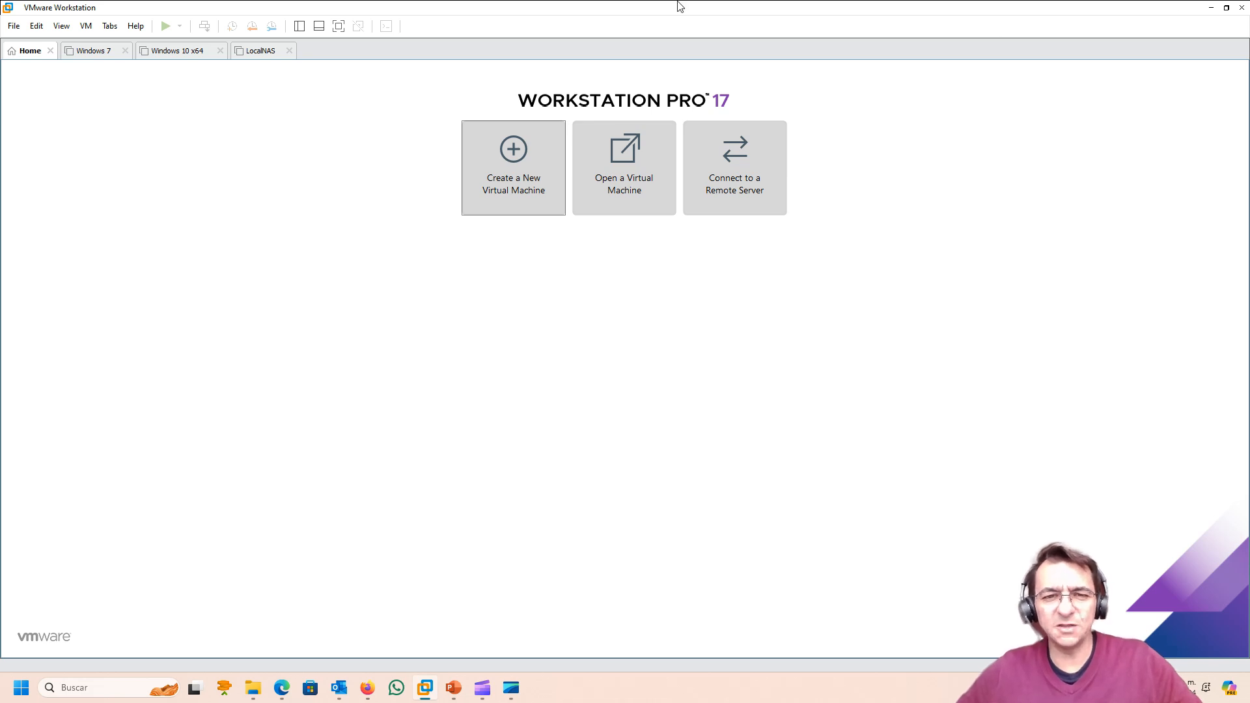
Step: Create a custom VM with the OS installed later, Linux Debian 12.x 64-bit guest, named 'PVE Nodo1'
left_click(530, 201)
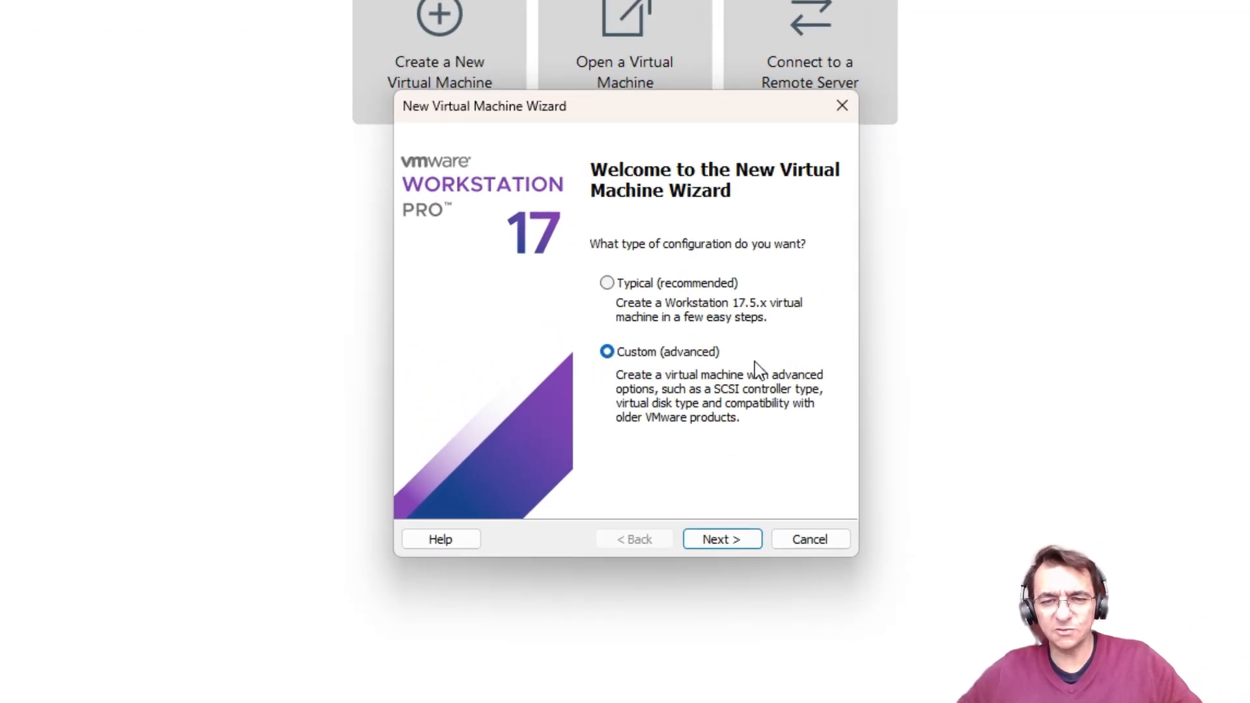
left_click(727, 545)
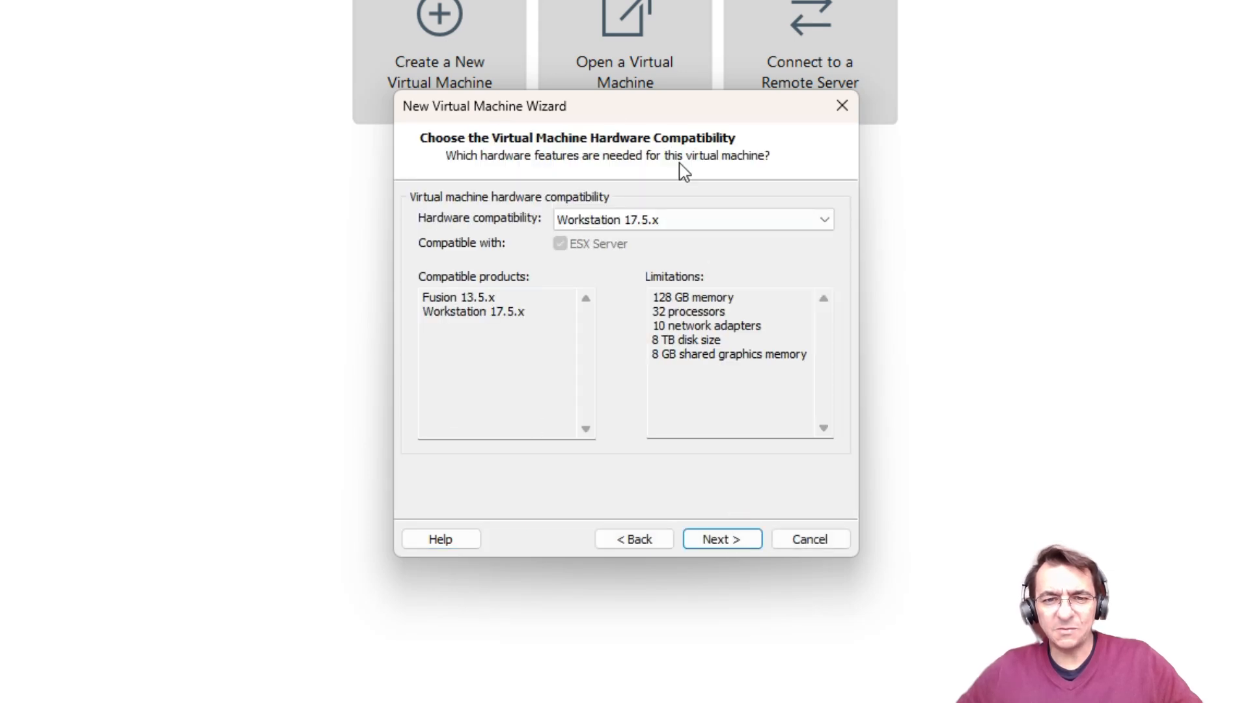
left_click(727, 541)
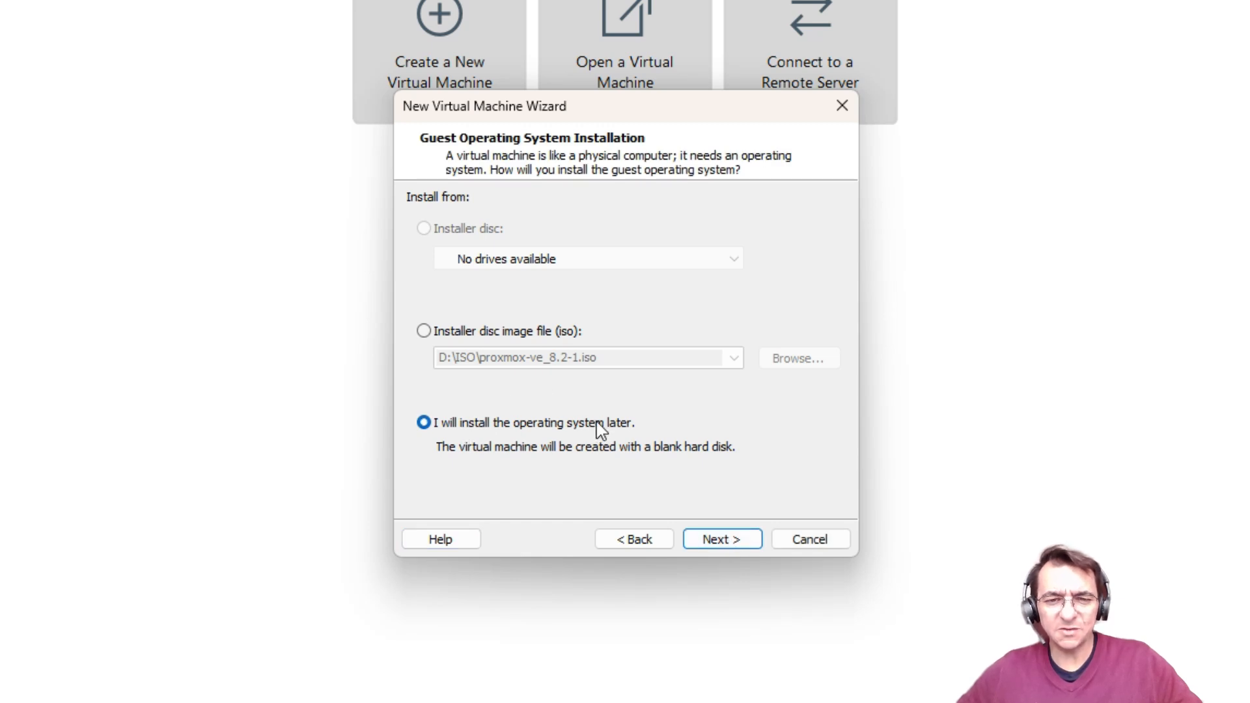
left_click(717, 545)
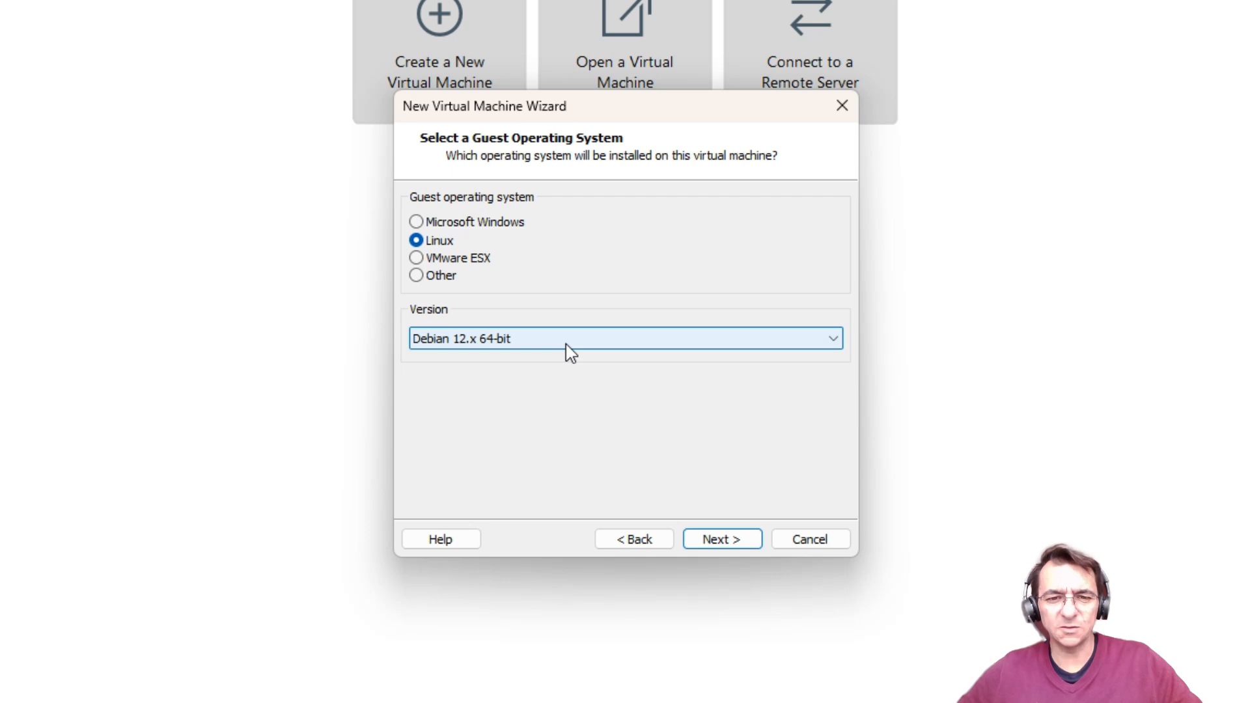
left_click(721, 540)
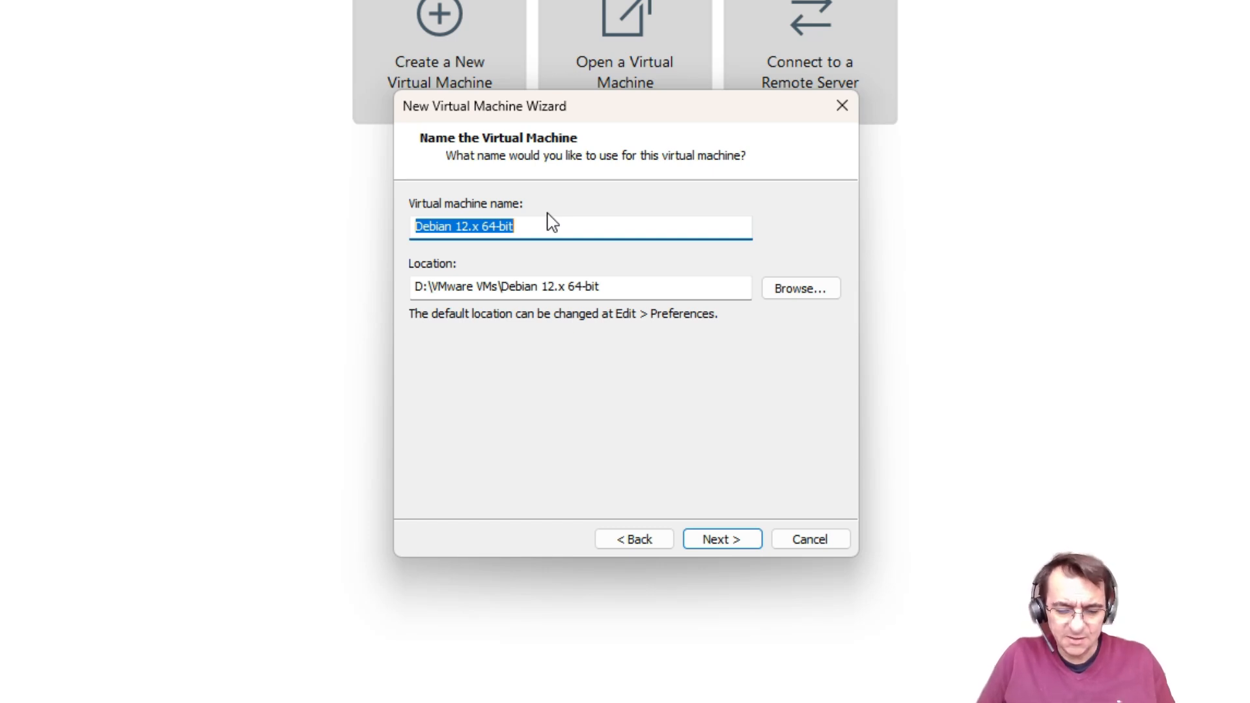
type("PVE")
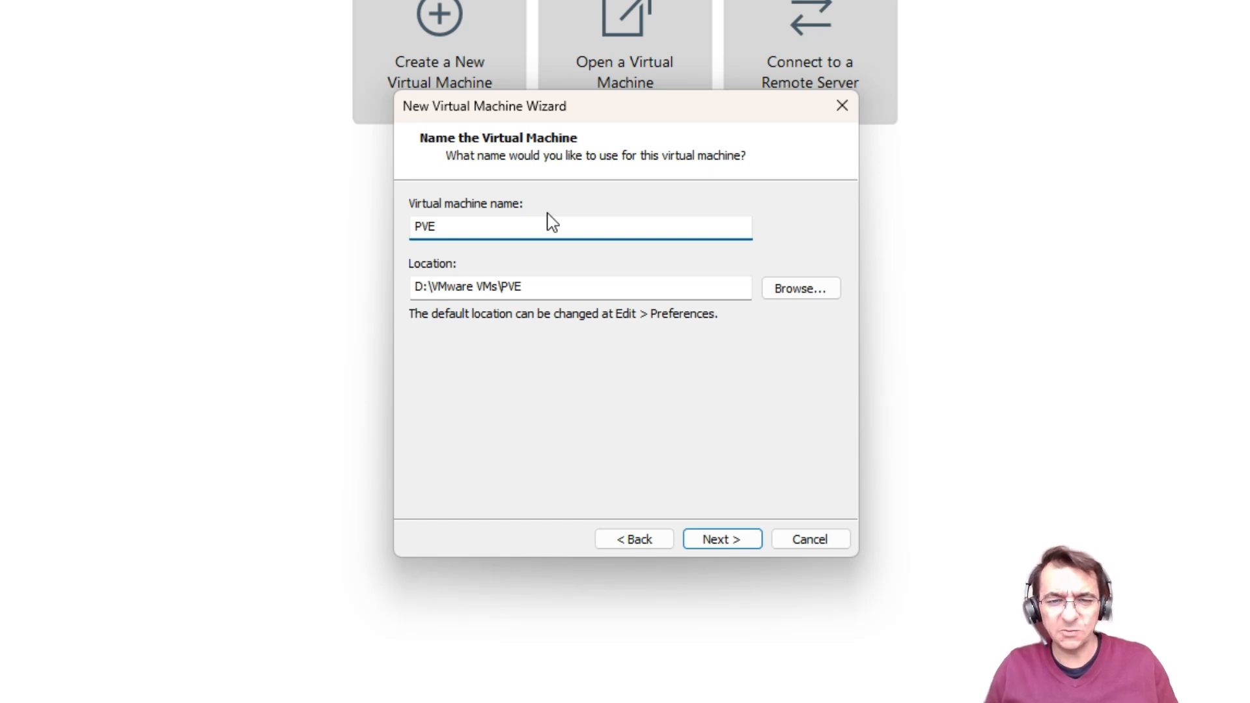
type(" Nodo1")
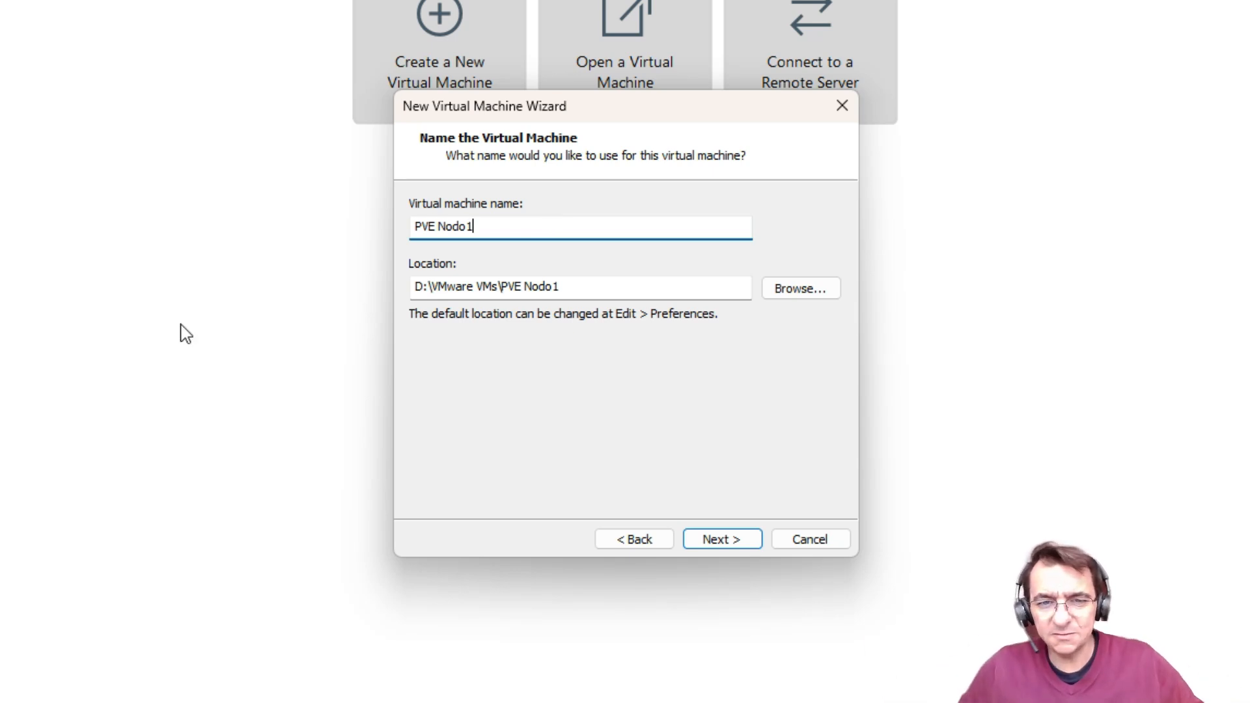
left_click(721, 540)
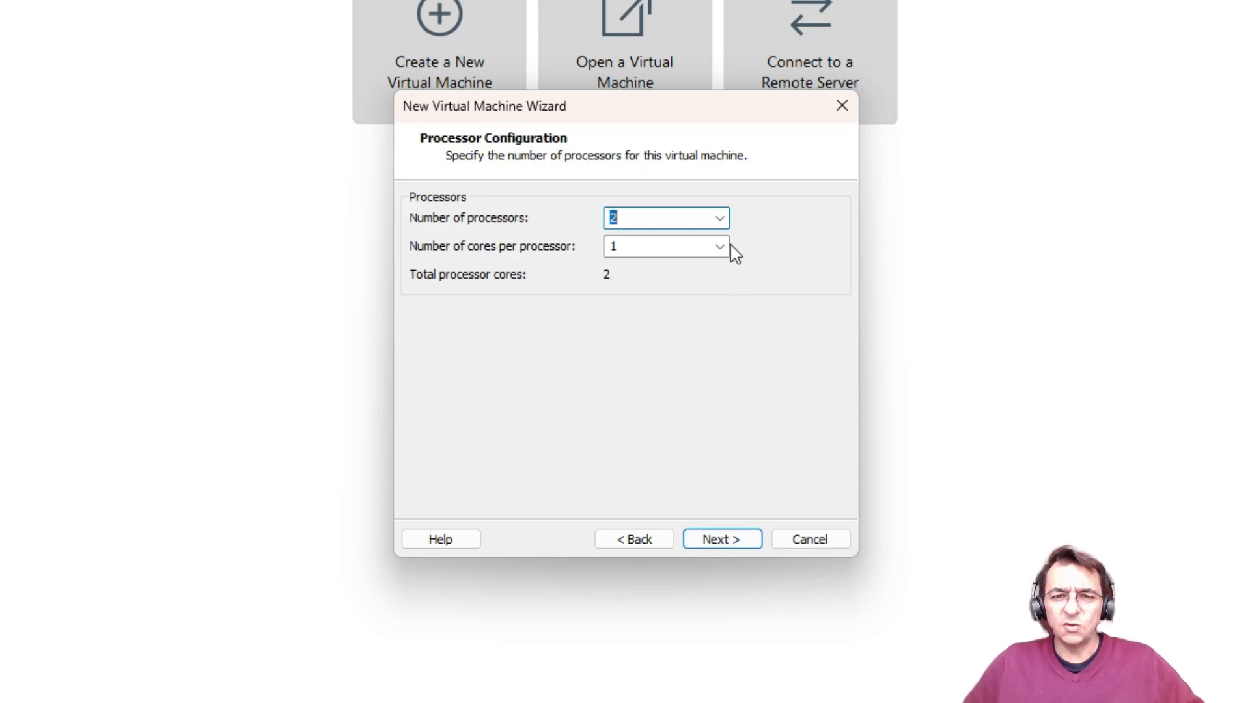
Step: Set 2 cores per processor (4 cores total) and 8192 MB of memory
left_click(719, 246)
left_click(653, 279)
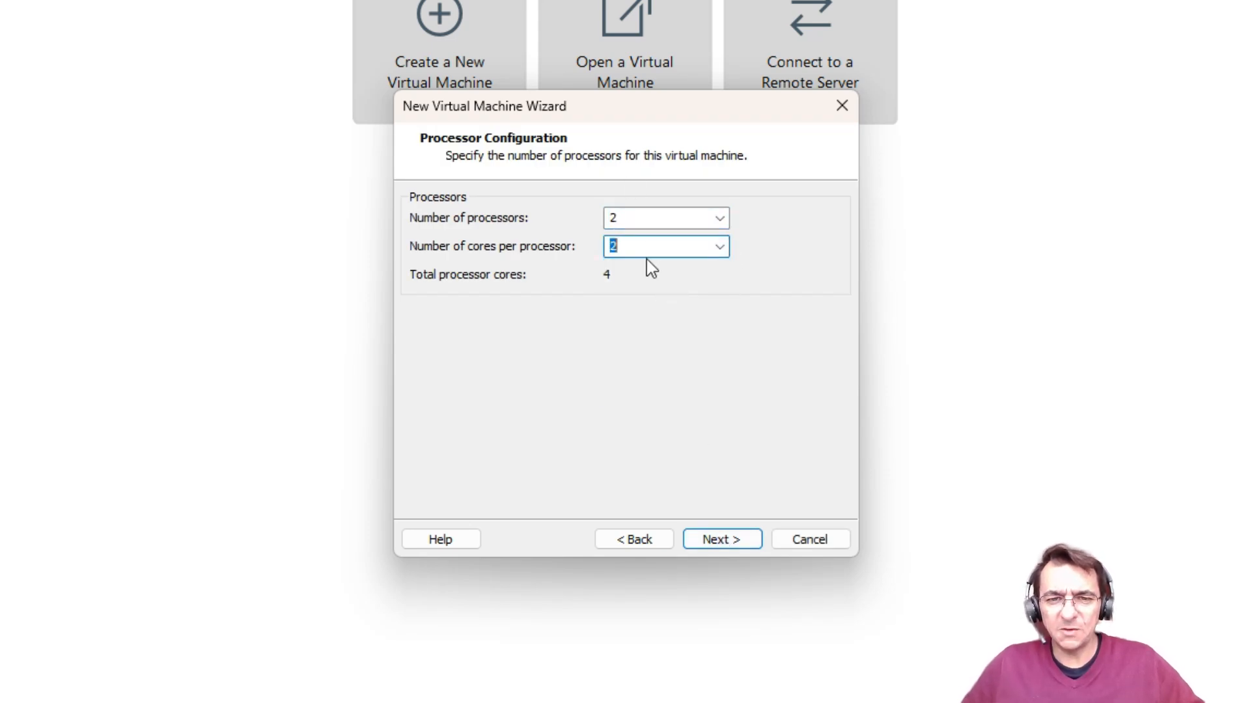
left_click(721, 540)
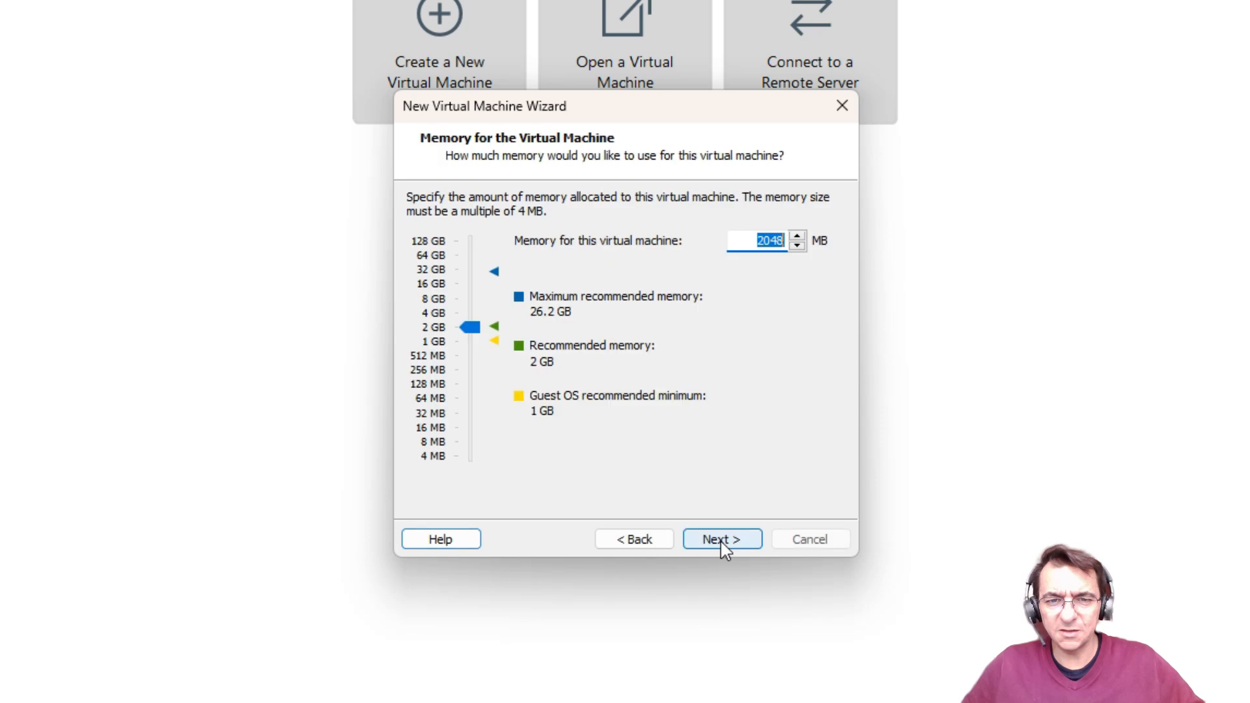
left_click(436, 299)
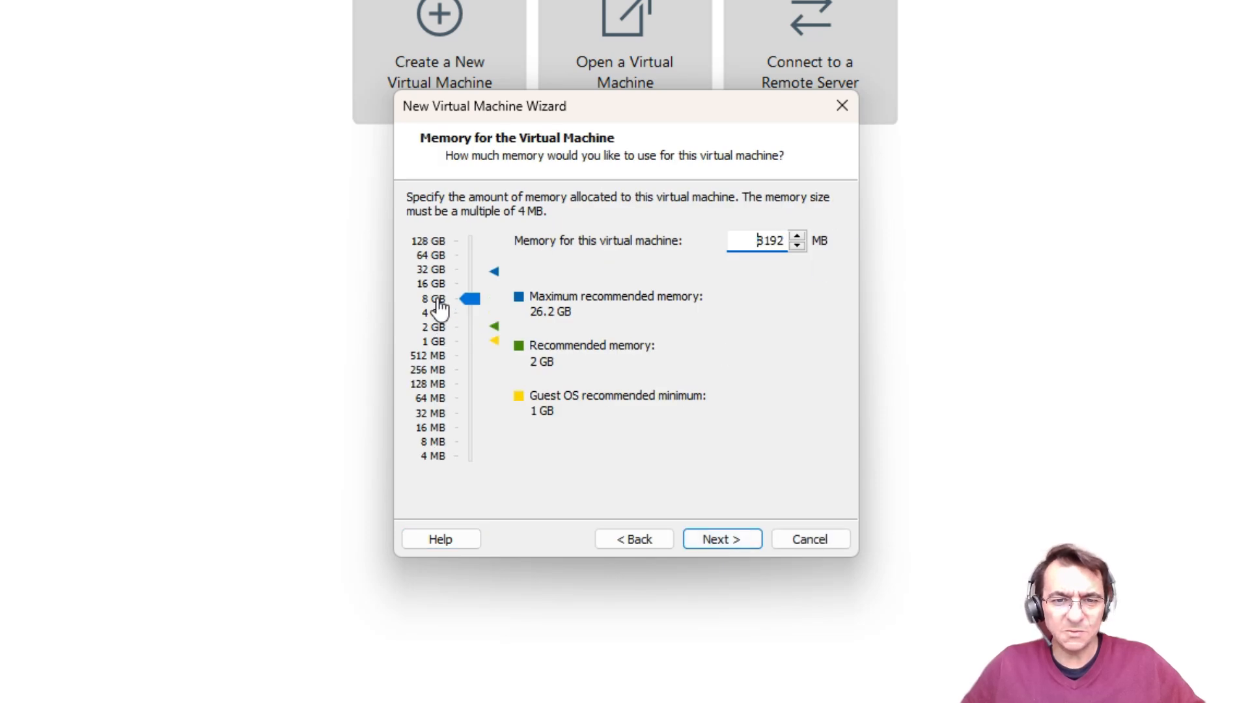
left_click(712, 543)
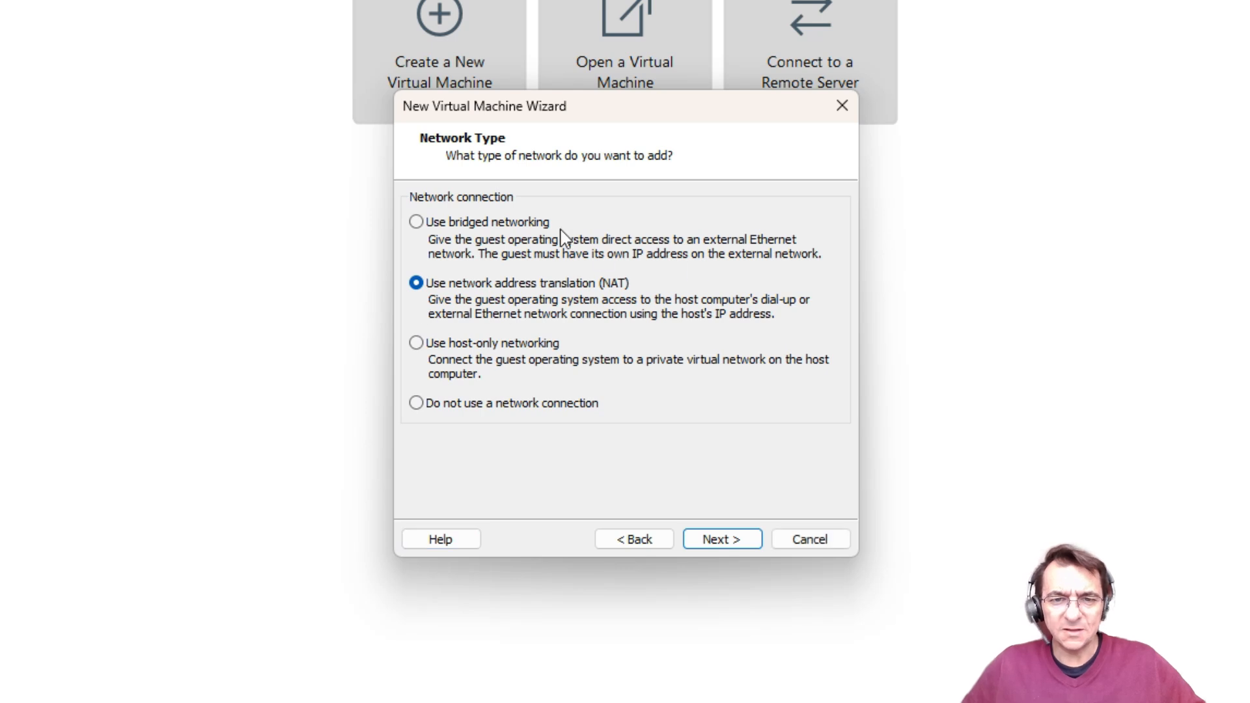
Step: Keep NAT and the LSI Logic controller, and create a new 120 GB virtual disk
left_click(728, 539)
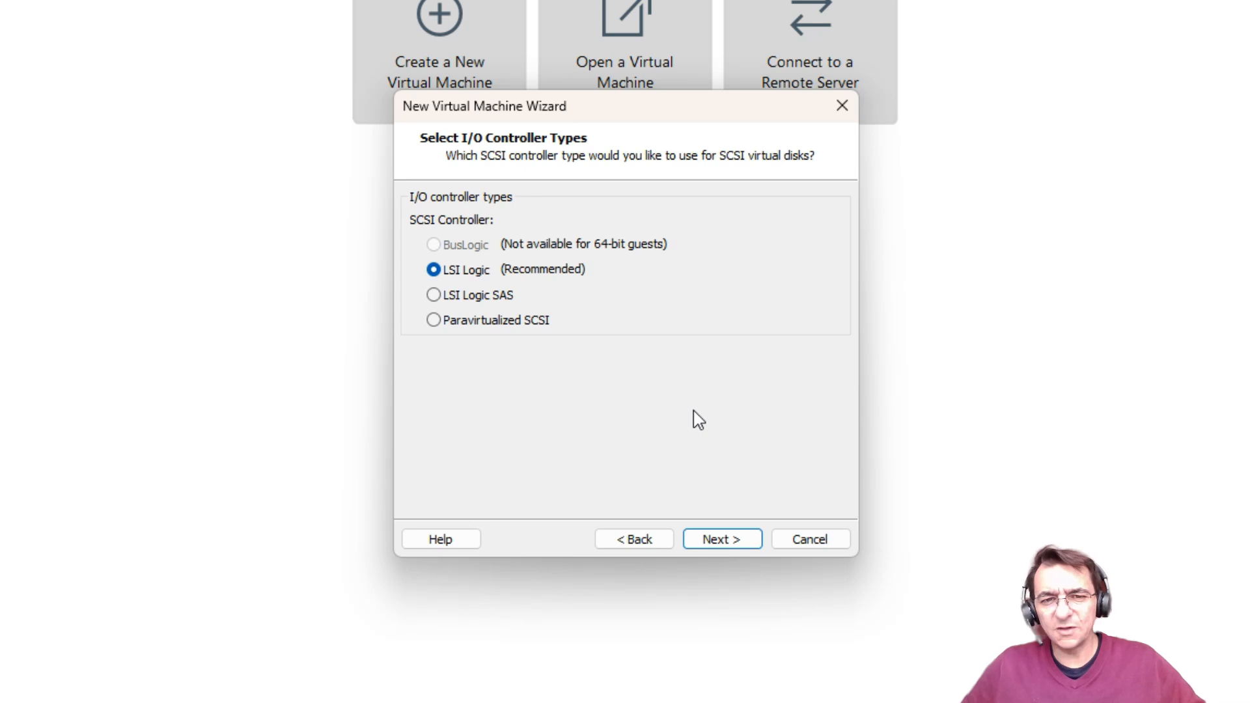
left_click(715, 546)
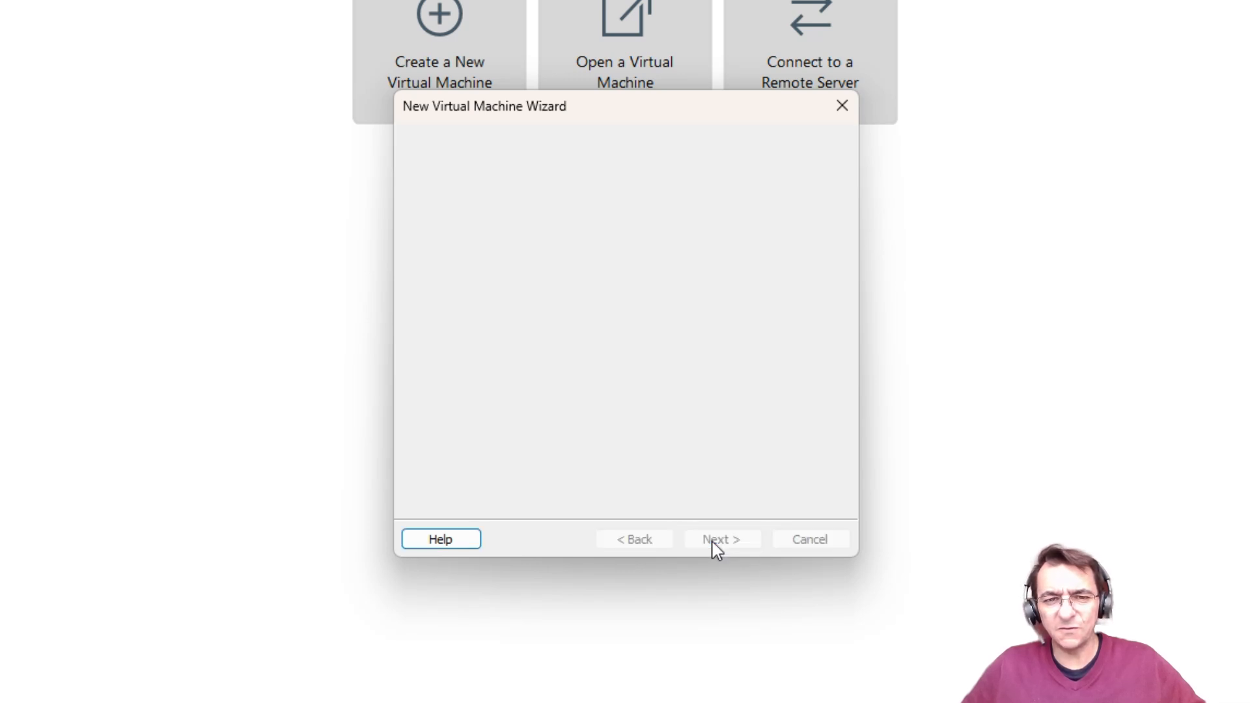
left_click(714, 544)
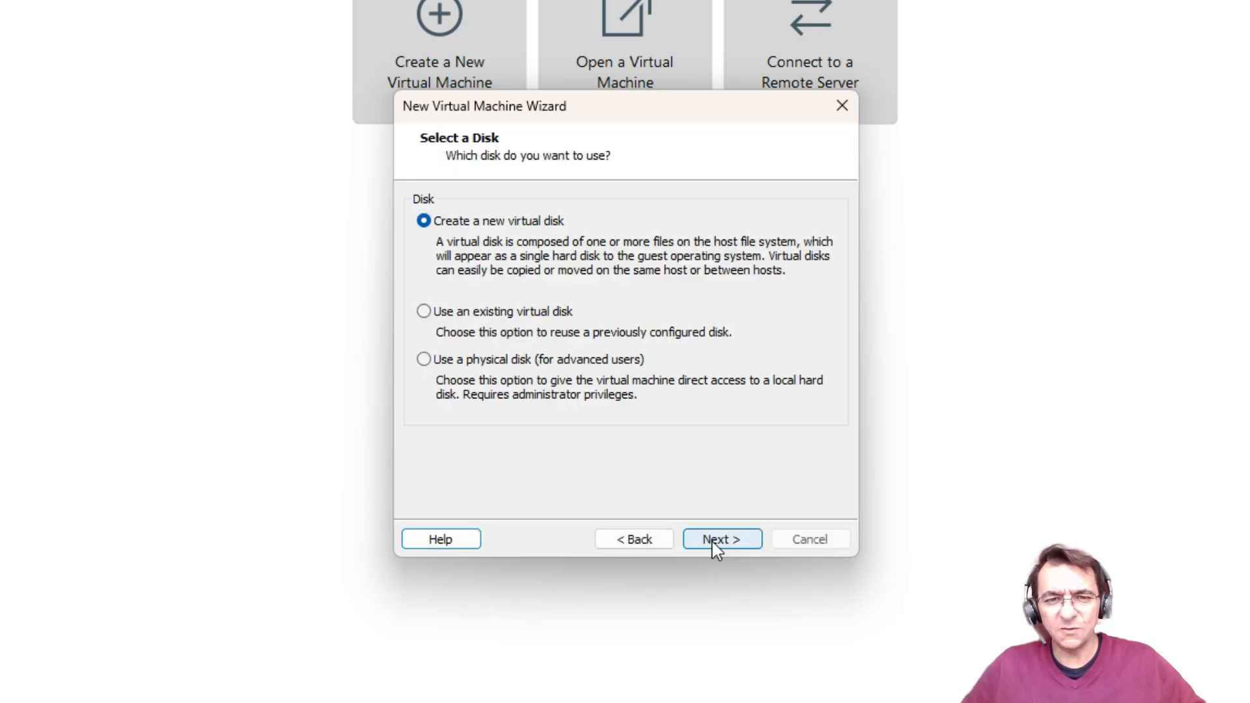
left_click(714, 544)
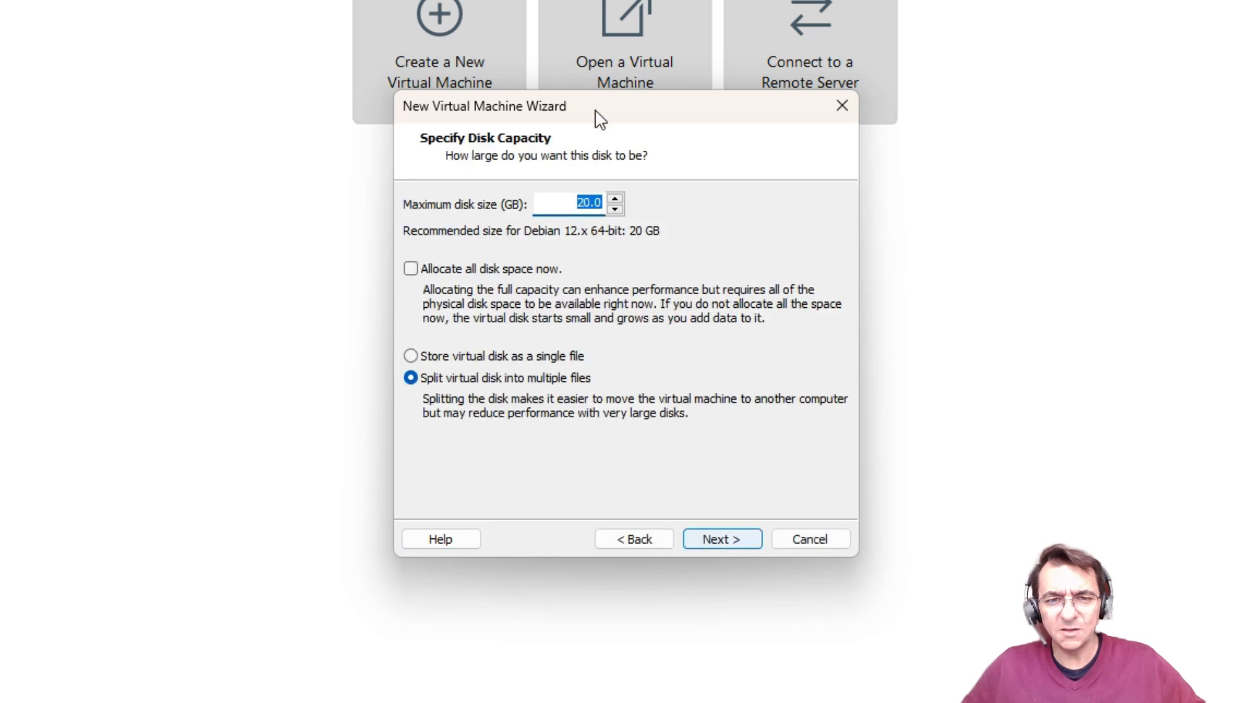
type("120")
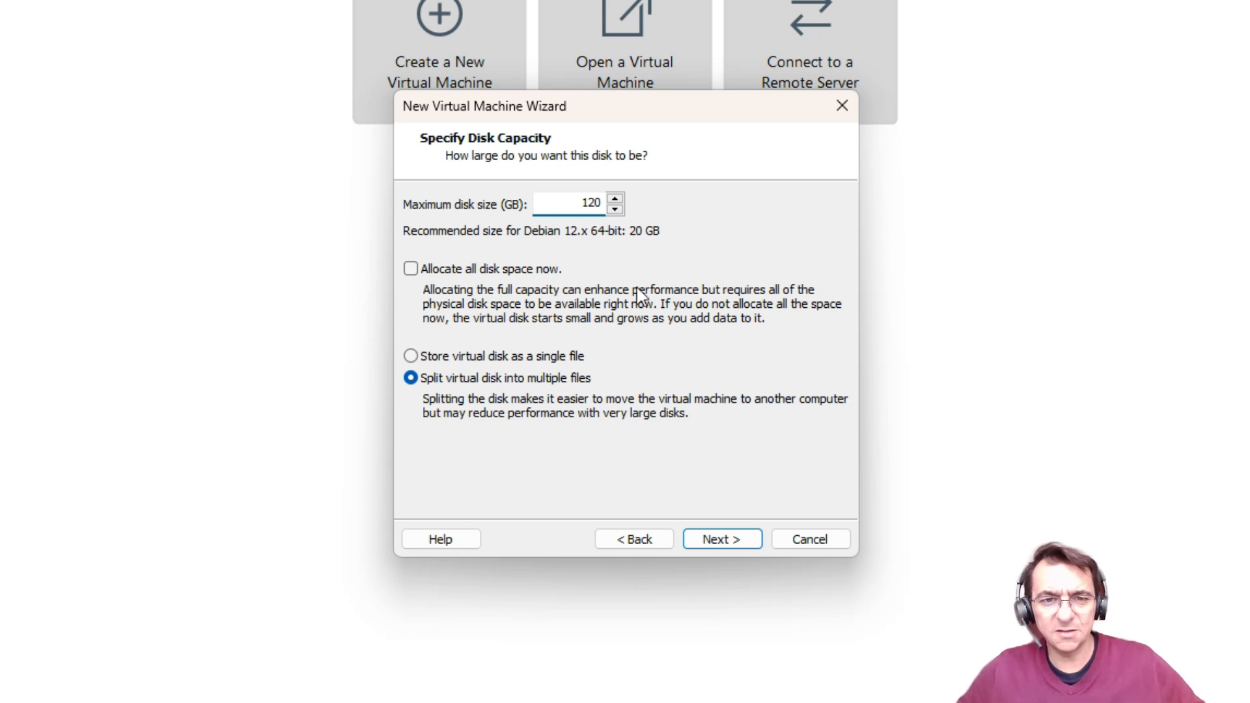
left_click(722, 539)
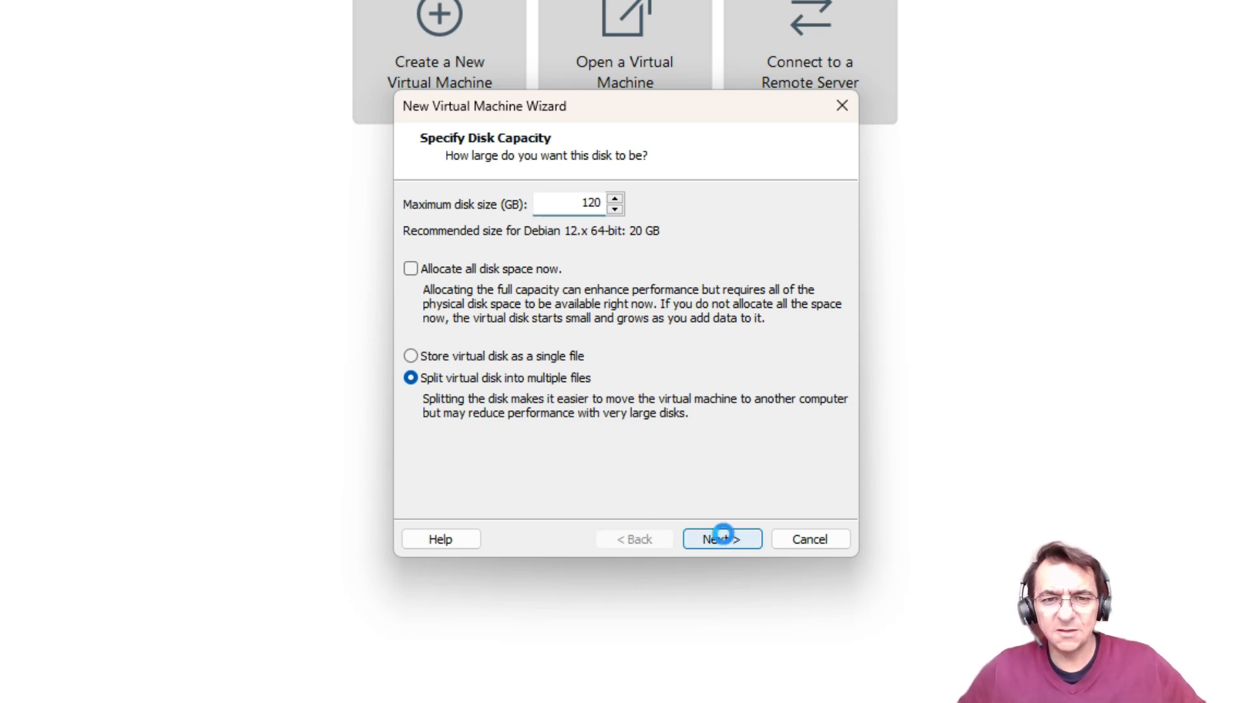
left_click(723, 539)
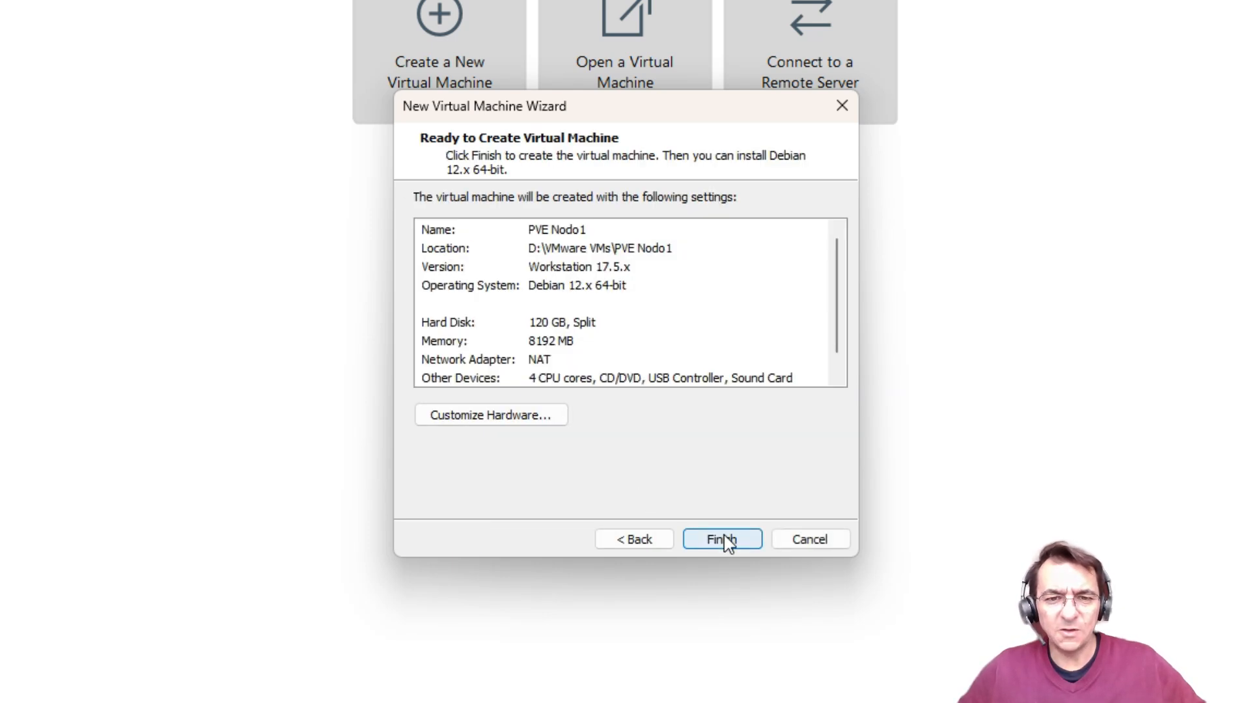
Step: In the hardware customization, enable Virtualize Intel VT-x/EPT for the processors
left_click(497, 422)
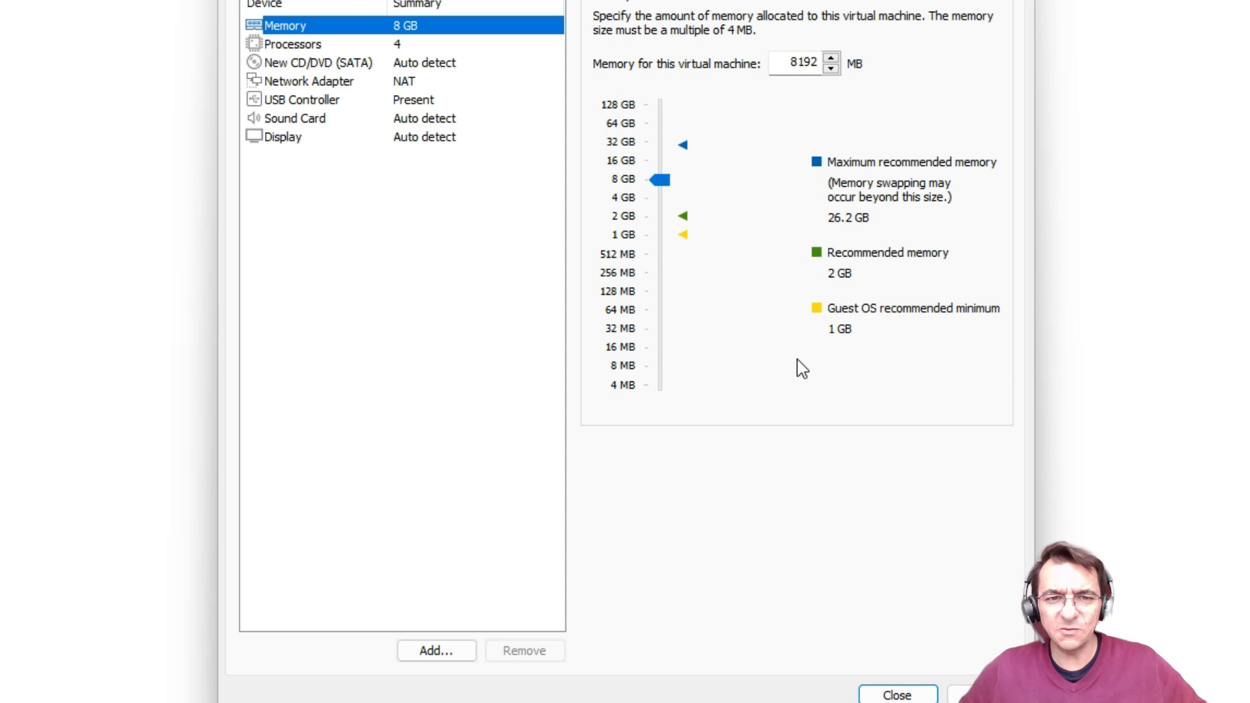
left_click(321, 46)
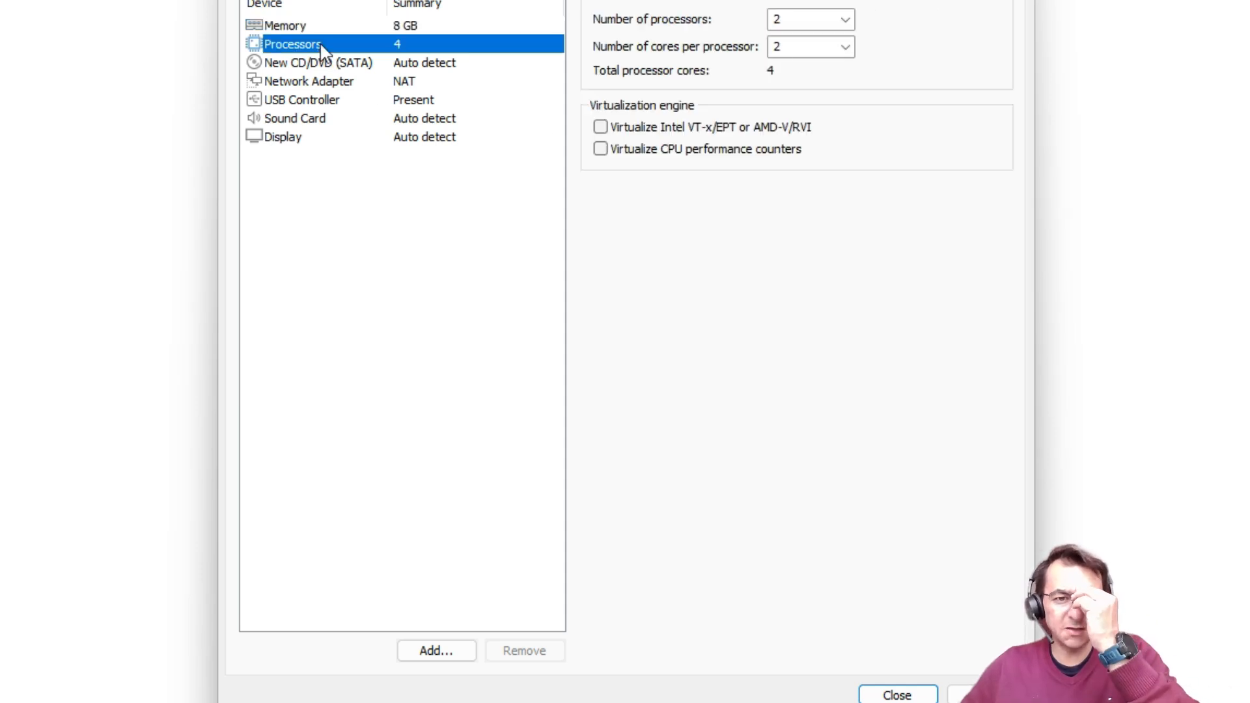
left_click(600, 127)
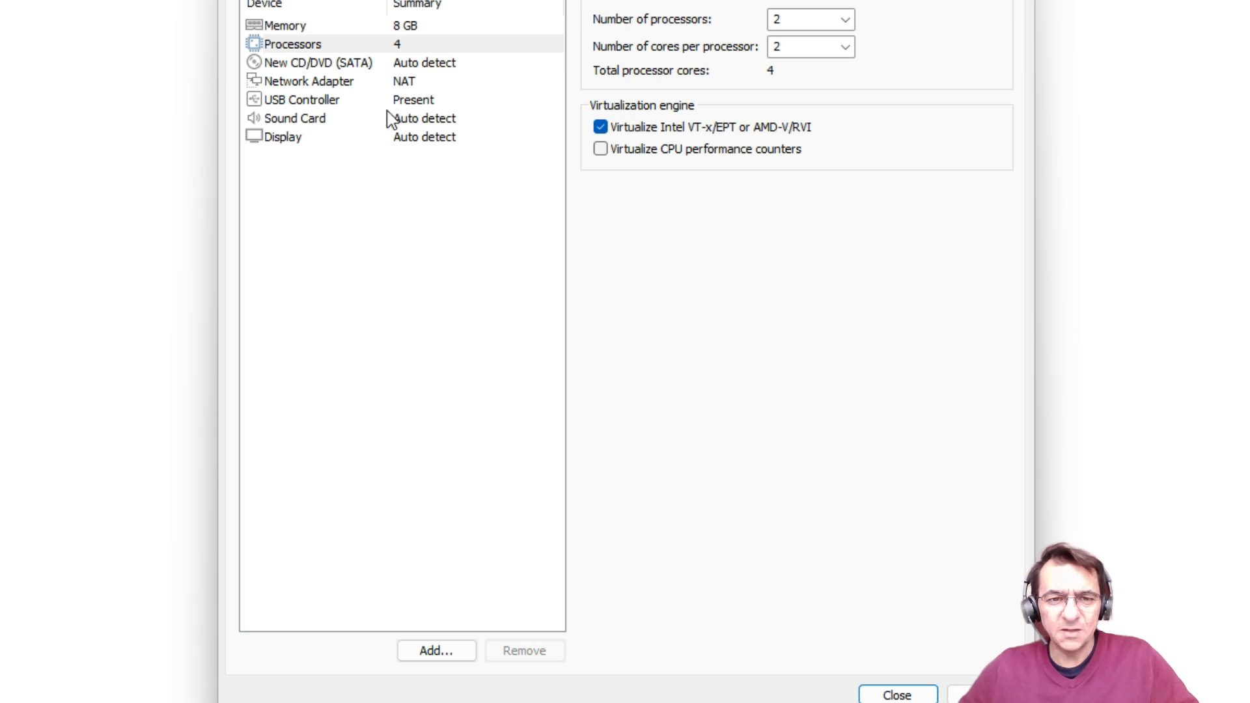
Step: Make the CD/DVD drive use the ISO image D:\ISO\proxmox-ve_8.2-1.iso
left_click(310, 65)
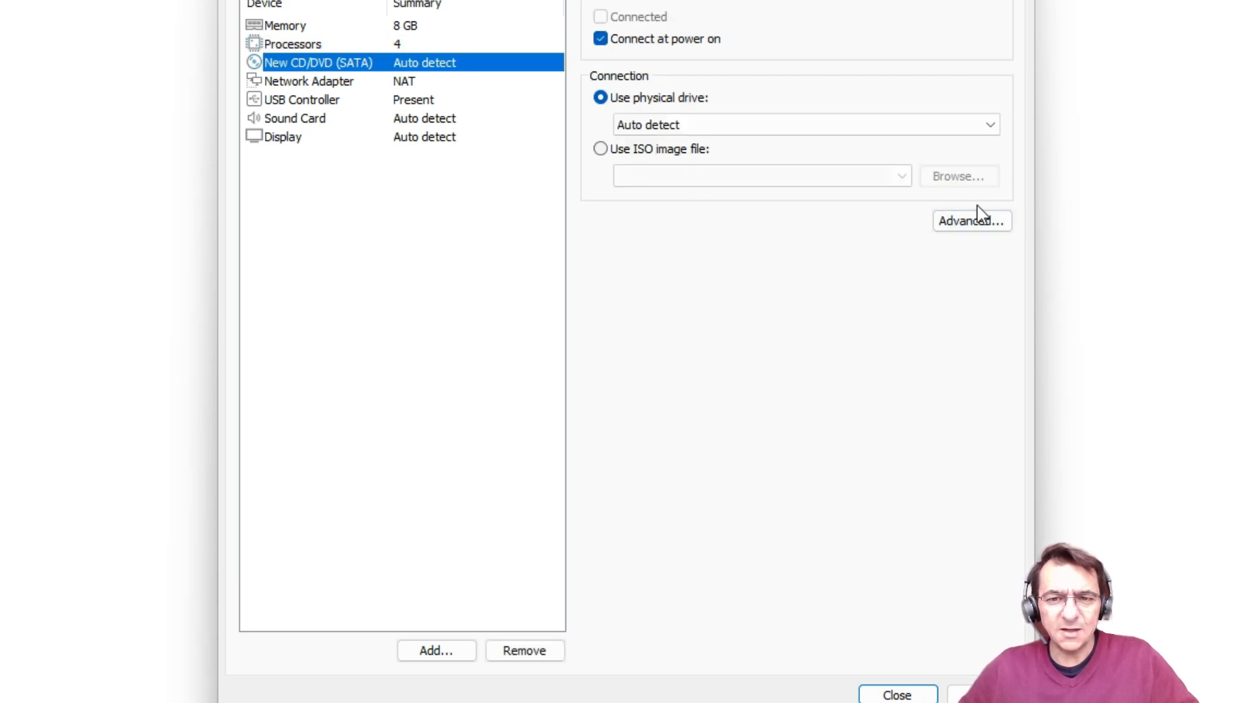
left_click(617, 151)
left_click(957, 187)
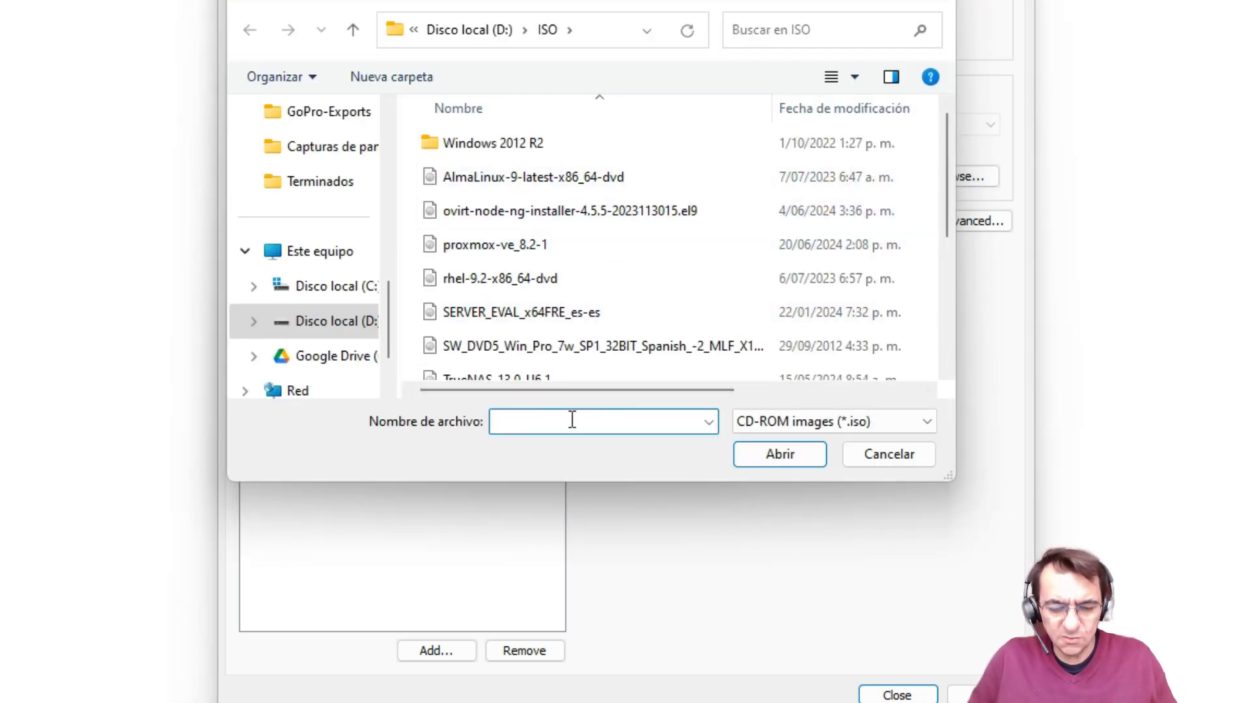
type("pro")
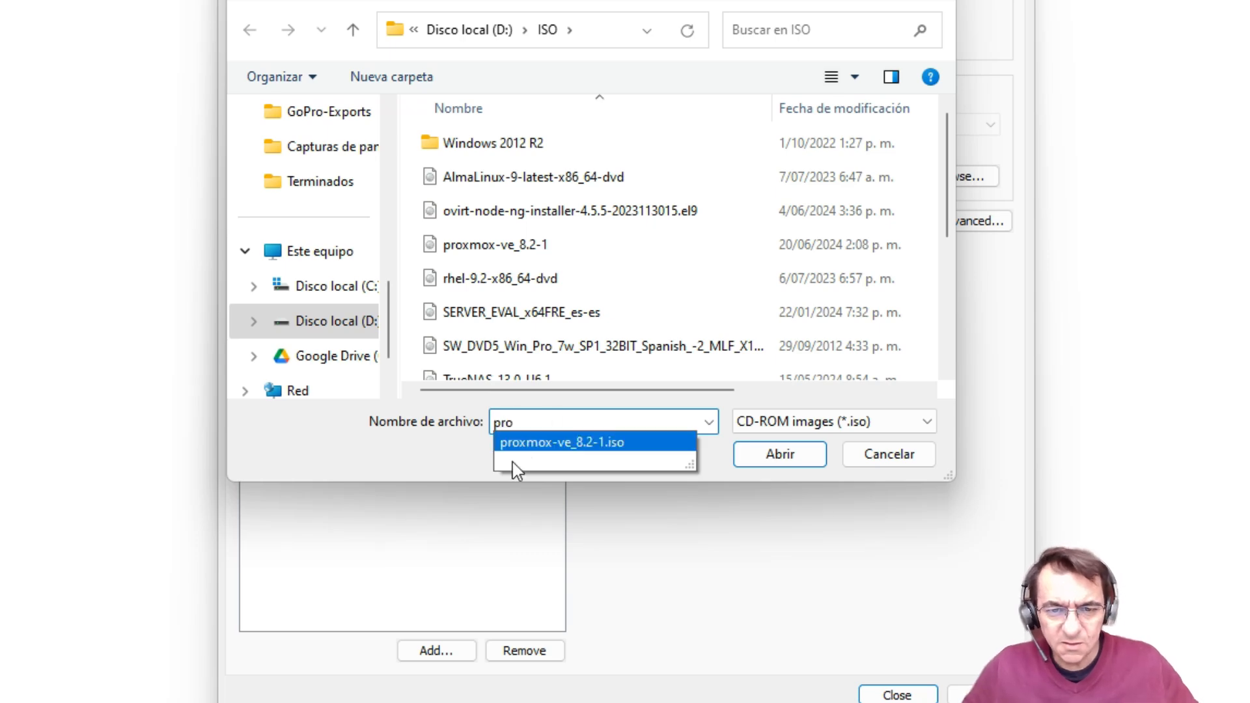
left_click(520, 442)
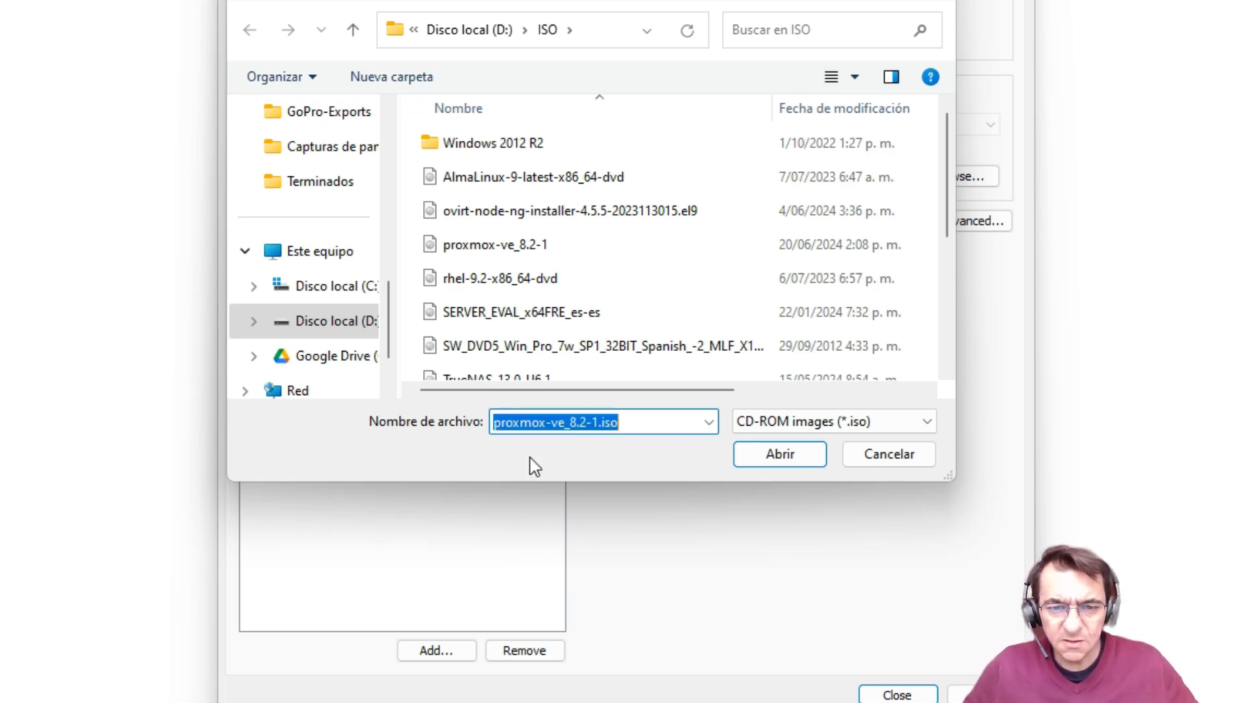
left_click(781, 455)
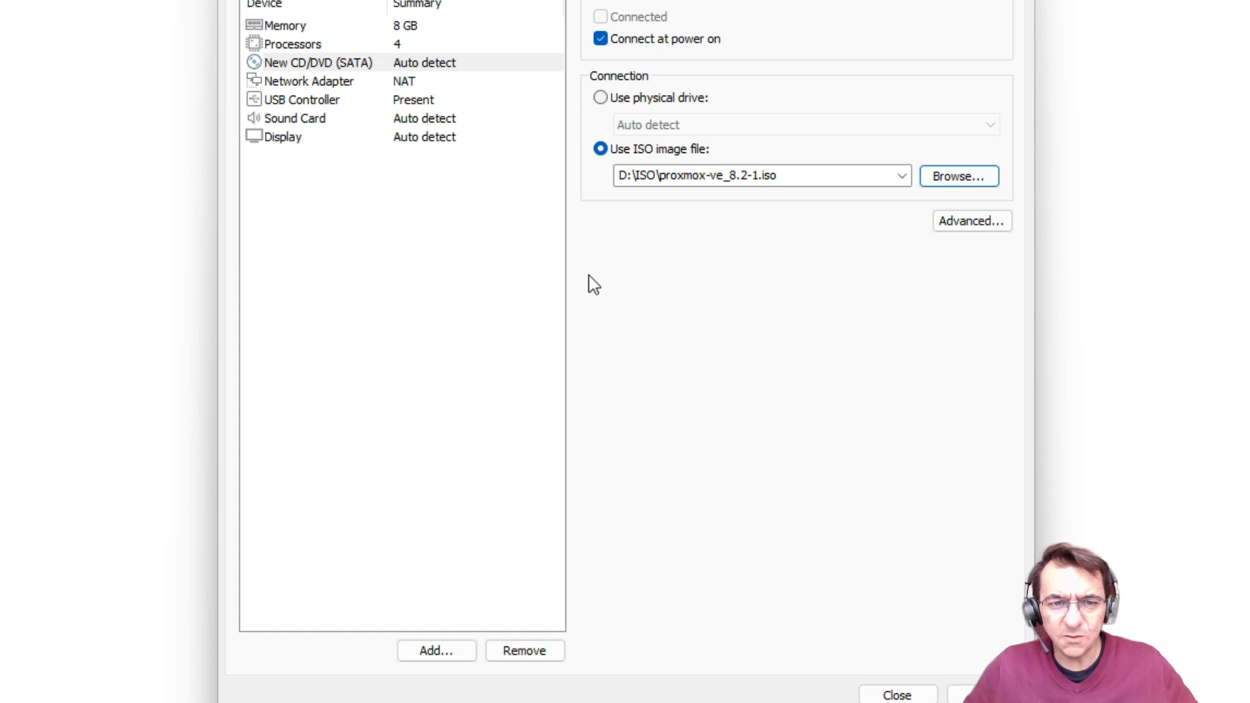
Step: Add a second network adapter to the virtual machine's hardware
left_click(459, 655)
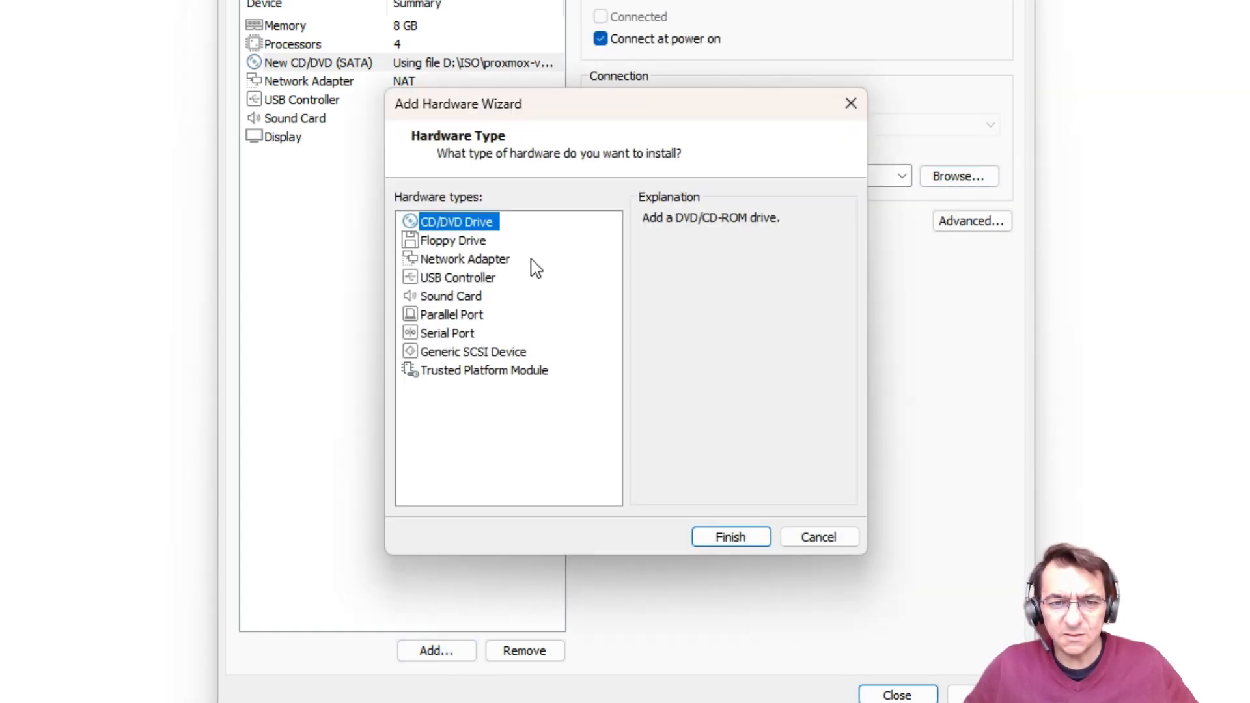
left_click(461, 264)
left_click(731, 541)
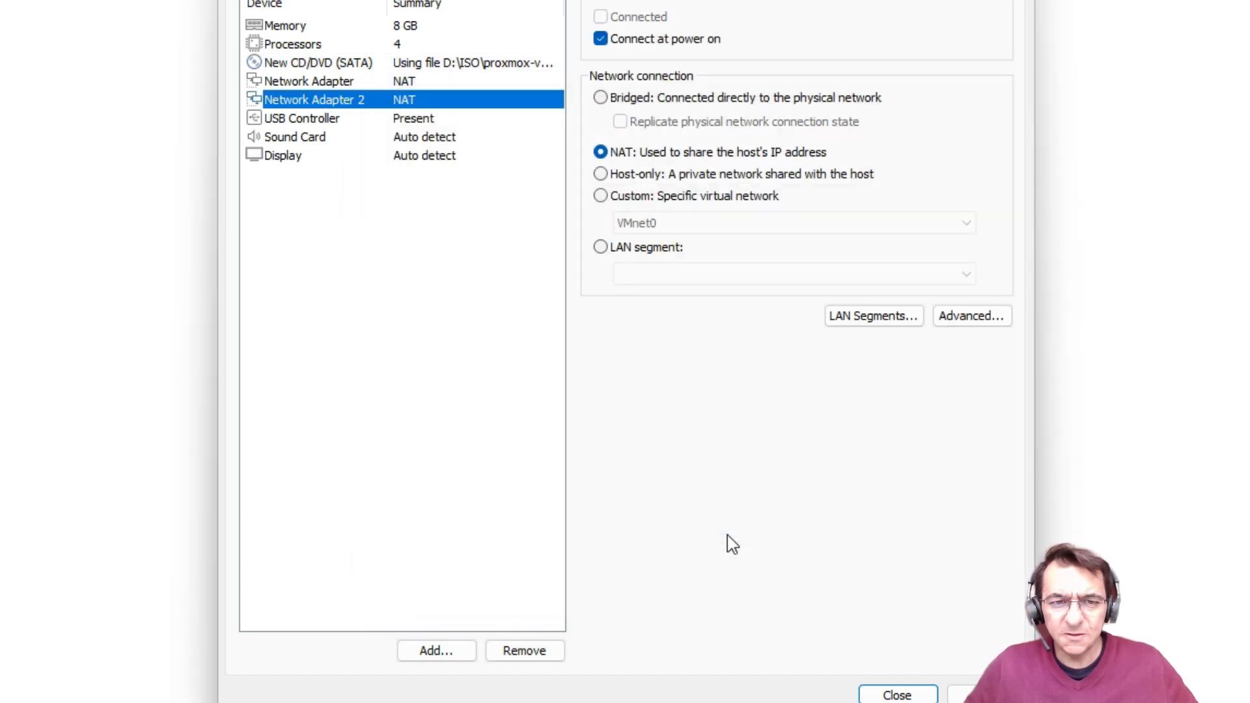
Step: Remove the sound card and finish creating the PVE Nodo1 machine
left_click(312, 139)
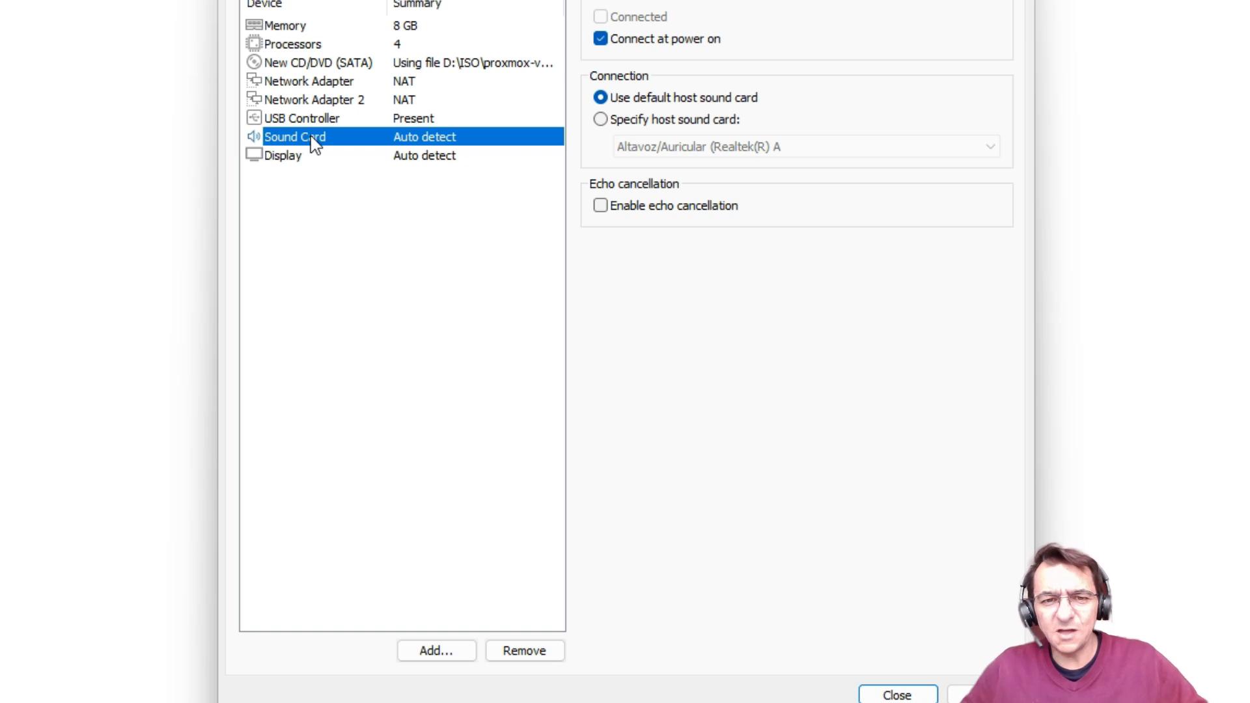
left_click(538, 659)
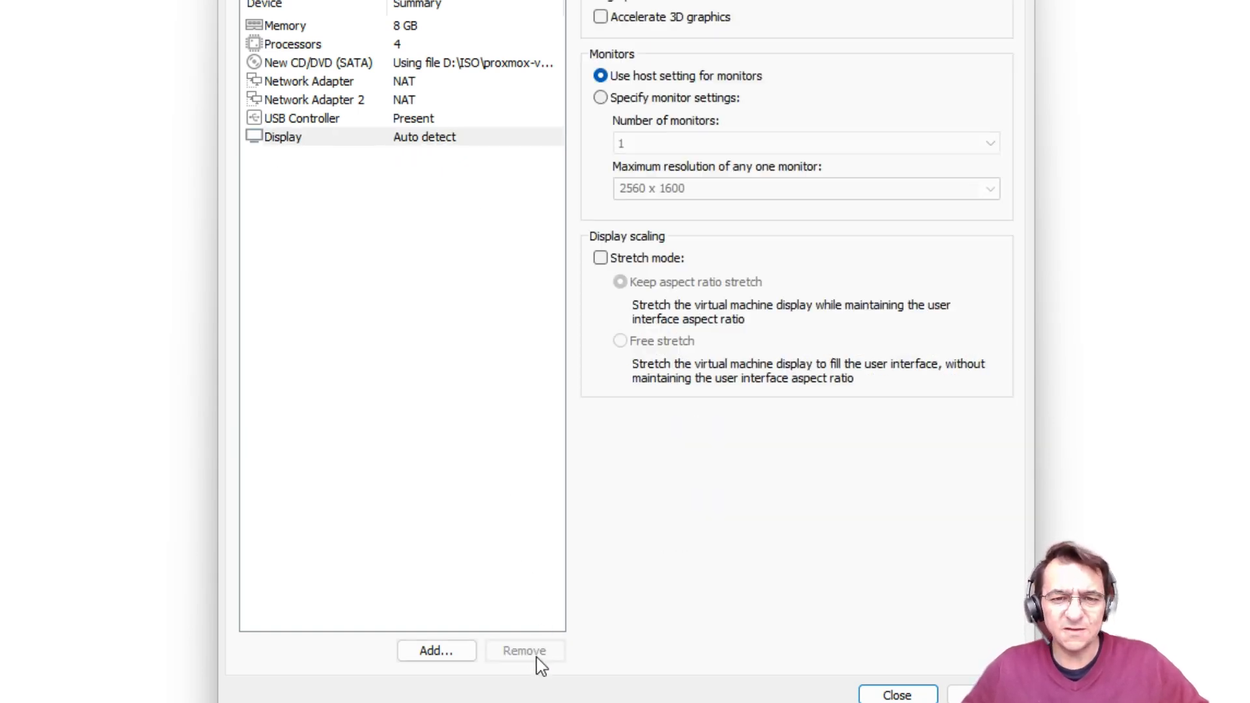
left_click(894, 695)
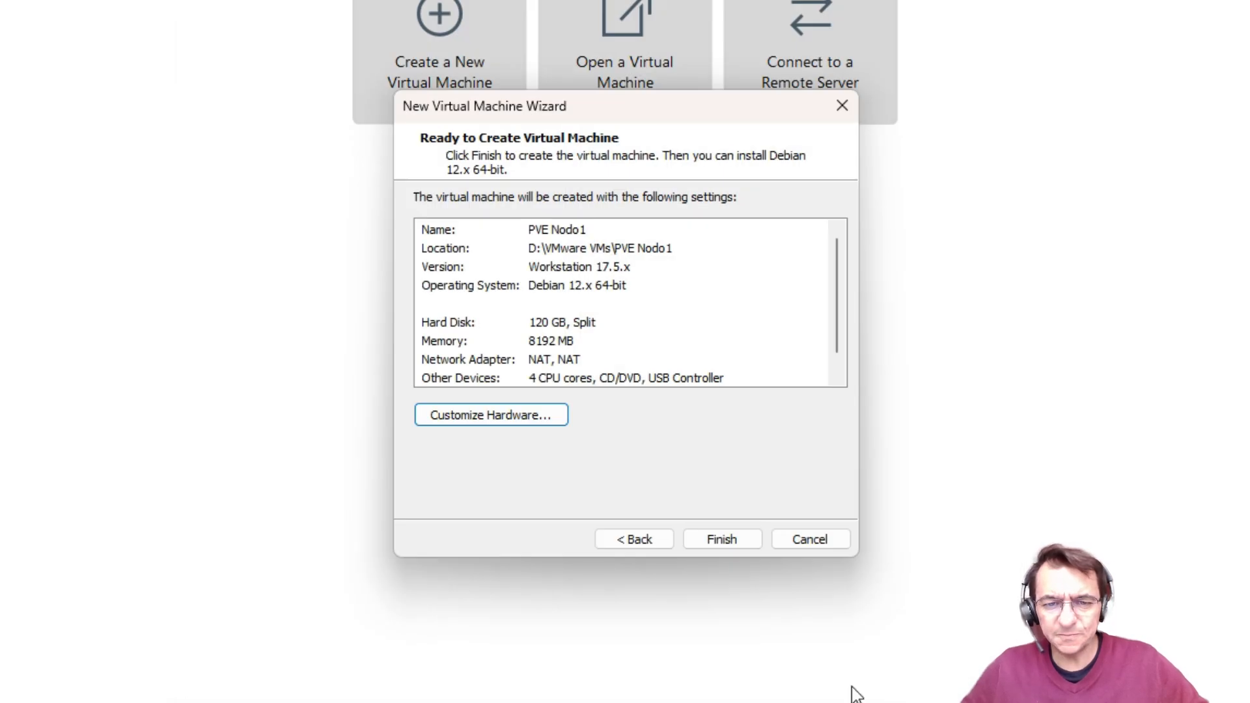
left_click(727, 545)
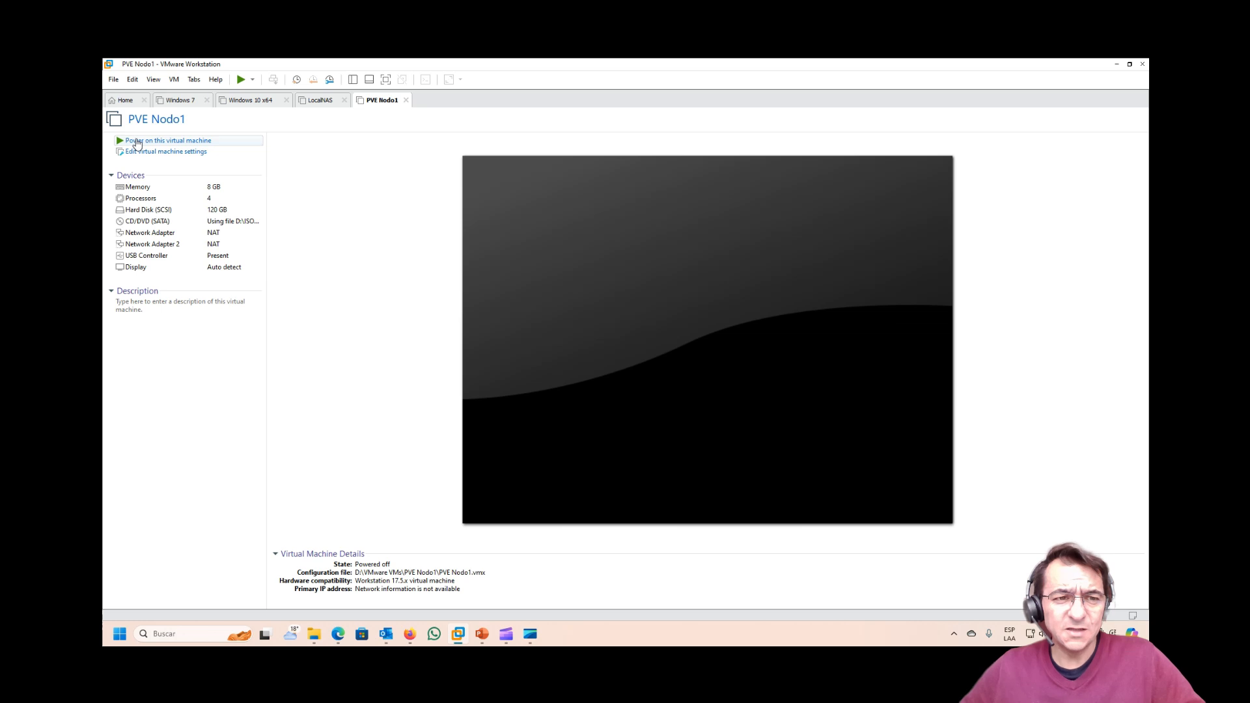
Step: Power on PVE Nodo1 so it boots to the Proxmox VE 8.2 installer menu
left_click(136, 142)
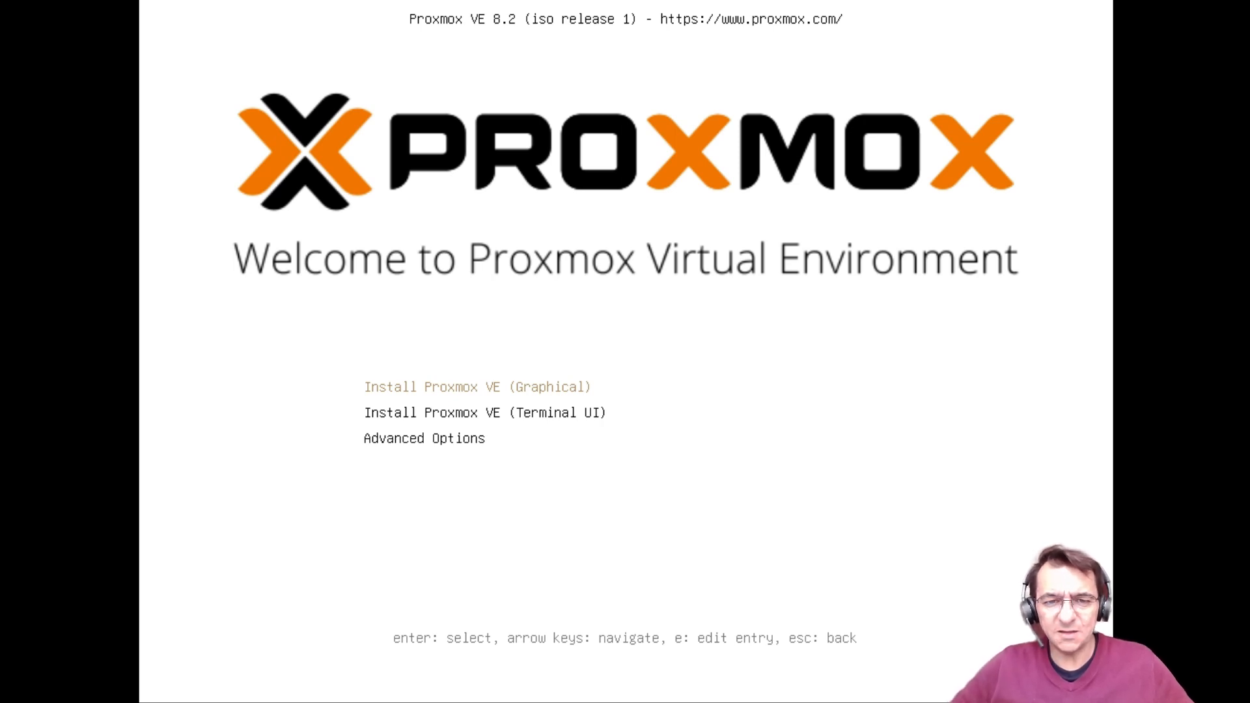
Step: Choose 'Install Proxmox VE (Graphical)' from the installer boot menu
key("Return")
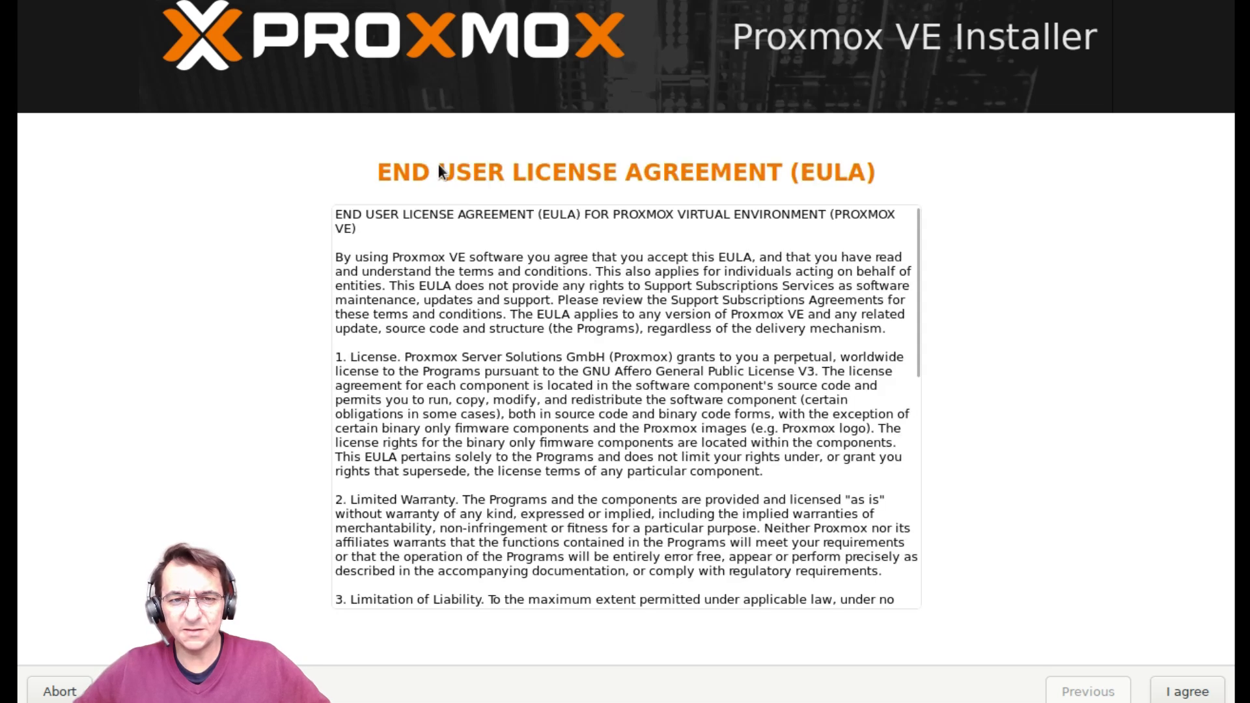
Step: Accept the EULA and default target disk, then set country Colombia and a Spanish keyboard layout
left_click(1177, 695)
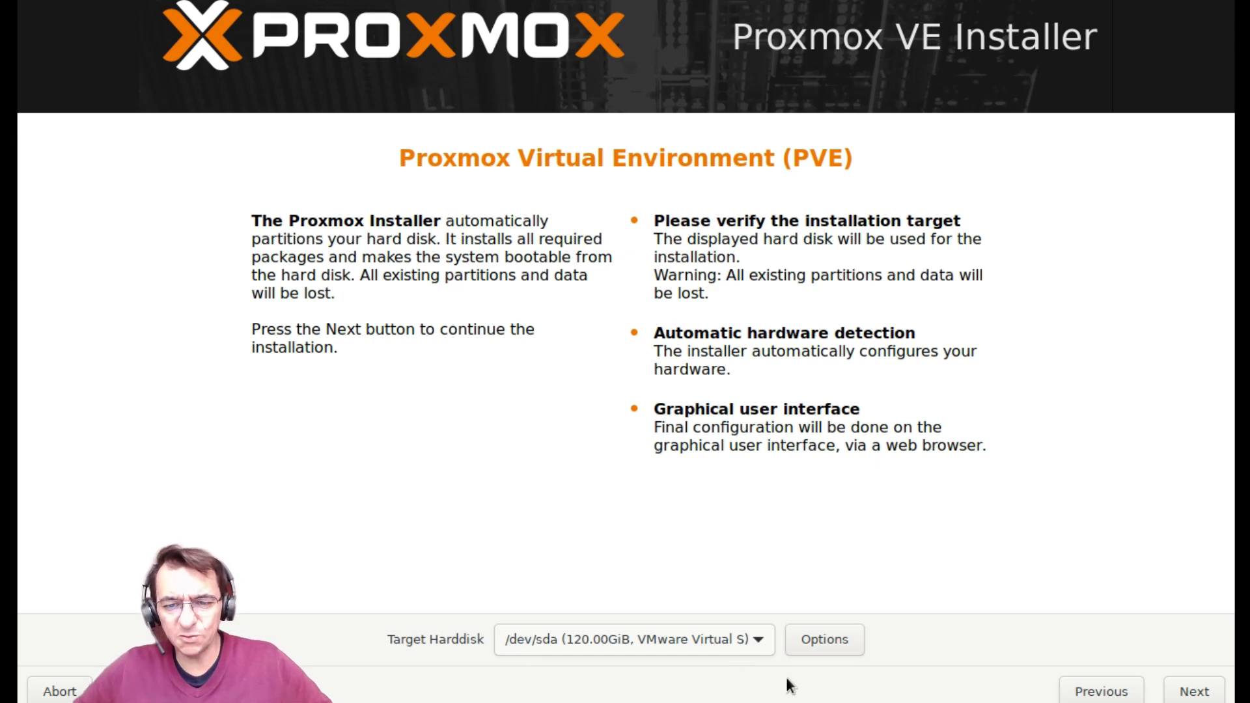
left_click(1192, 695)
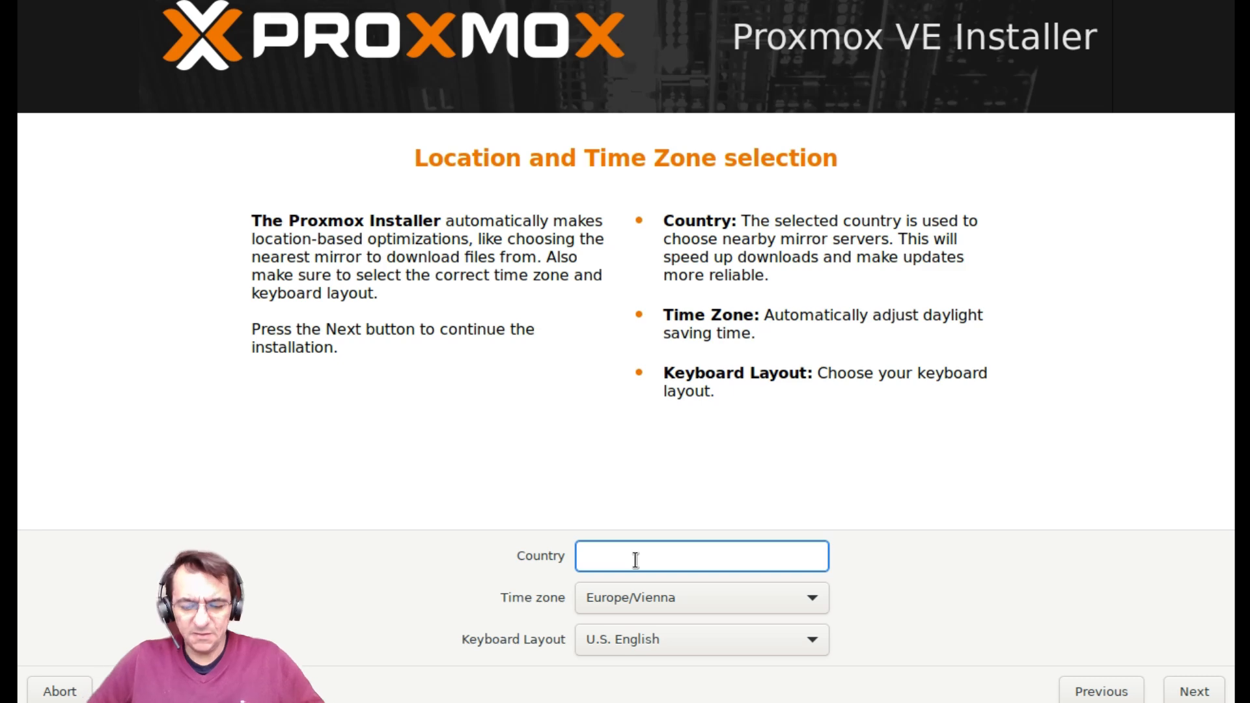
type("Colombia")
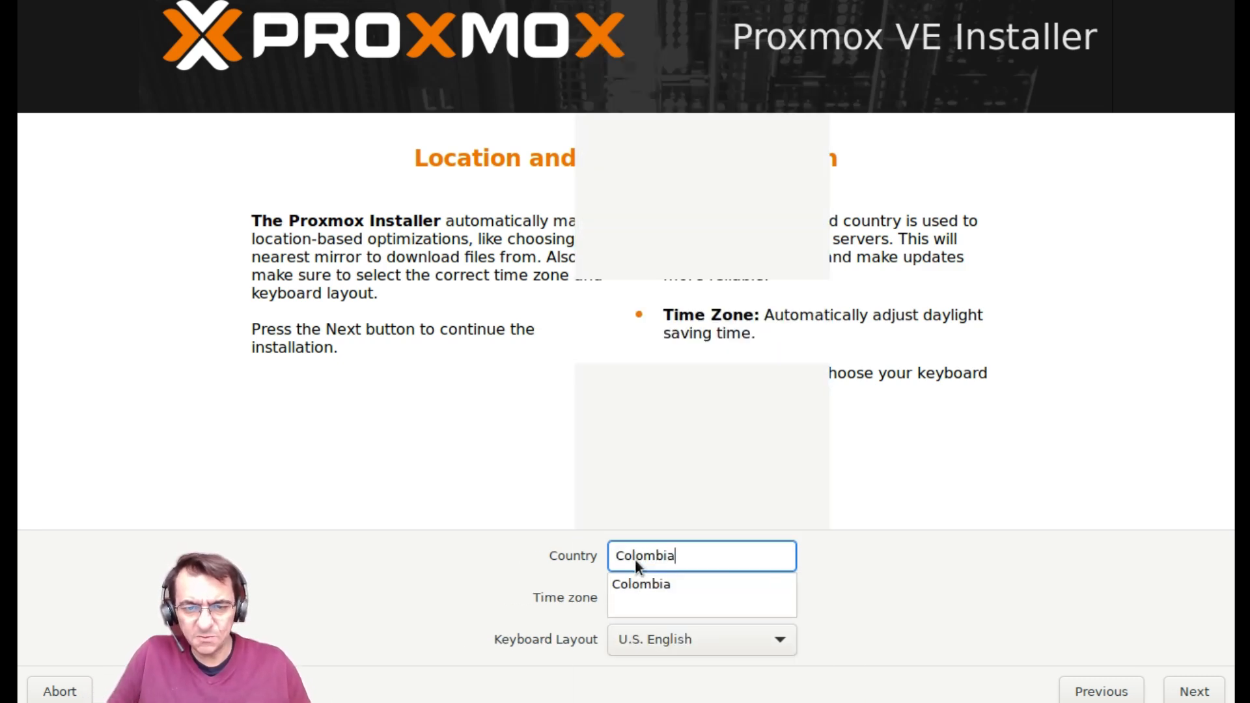
left_click(639, 583)
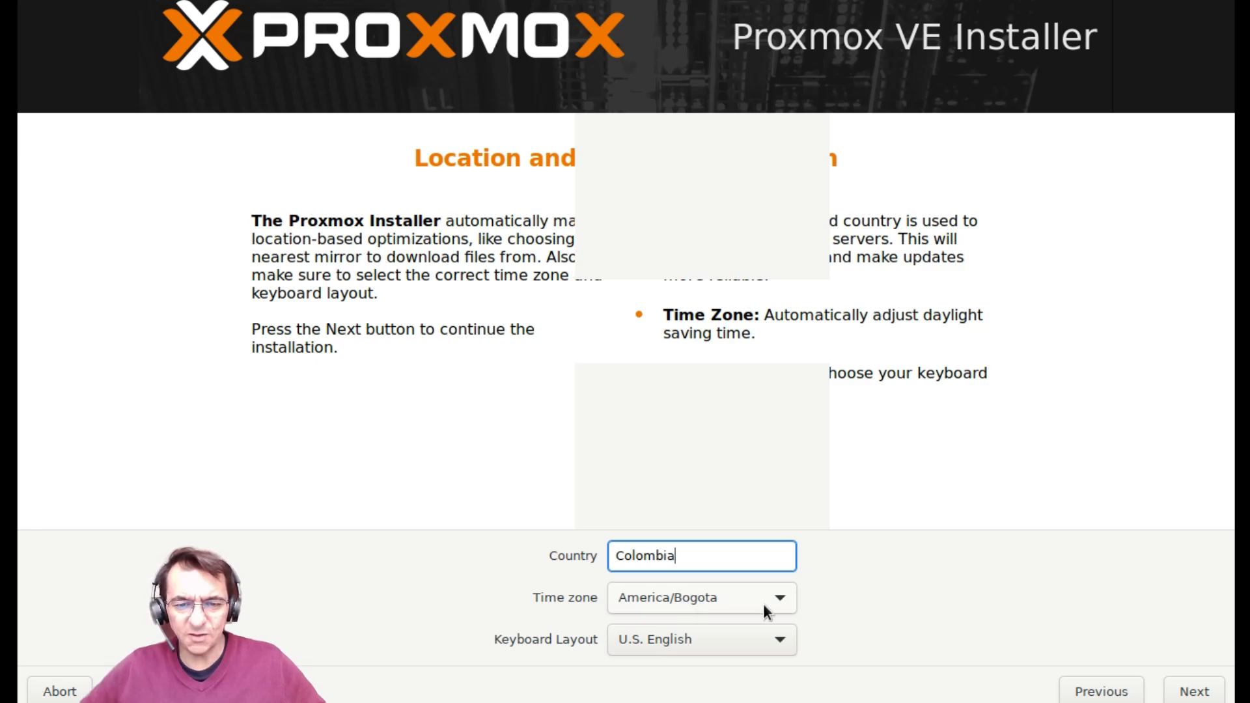
left_click(771, 634)
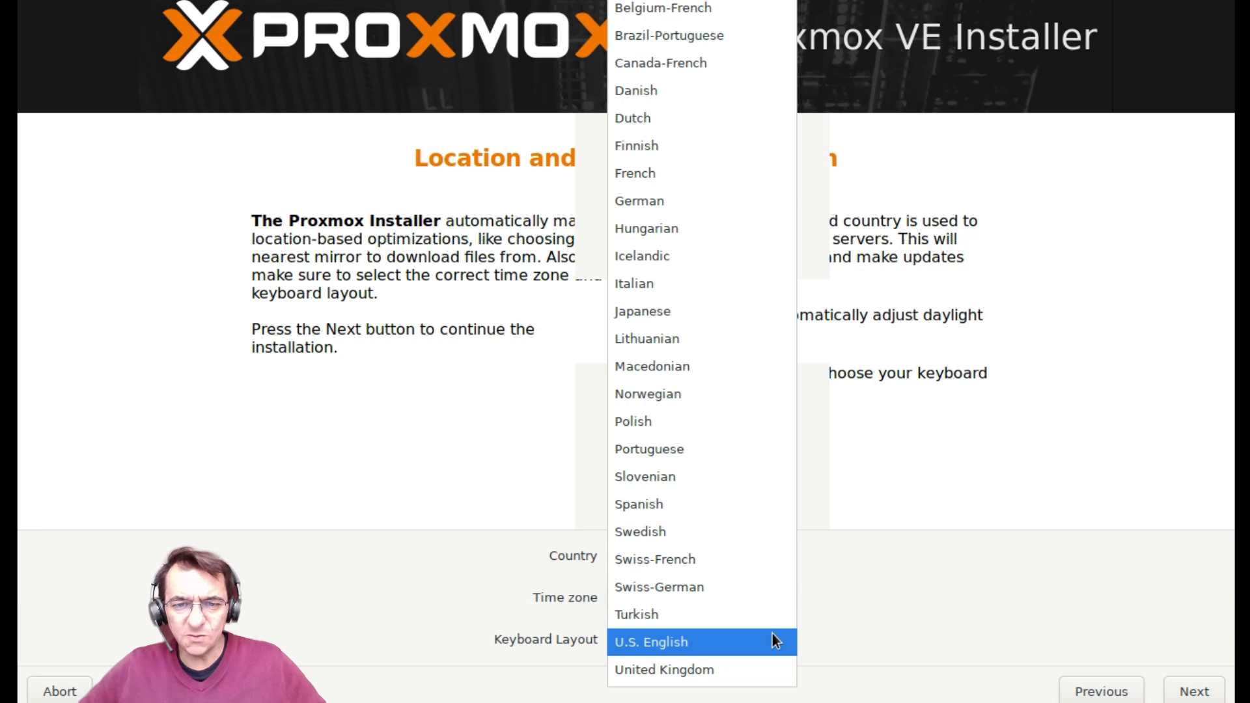
left_click(659, 505)
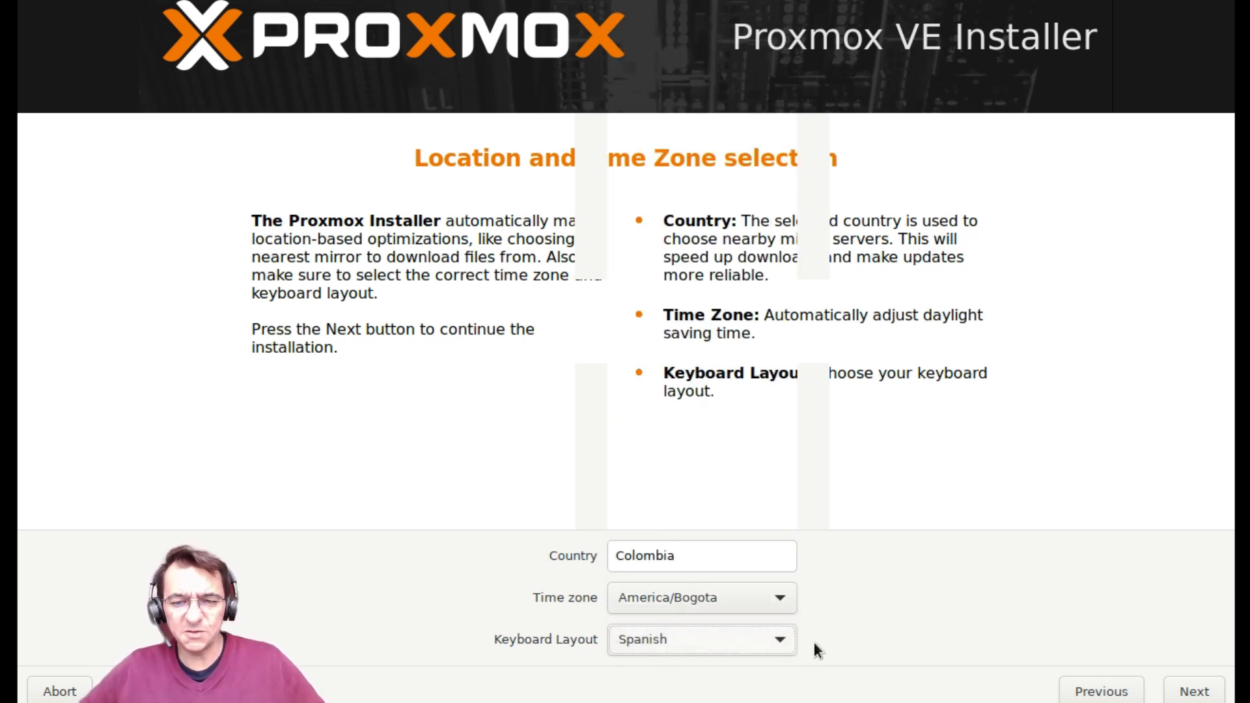
left_click(1204, 696)
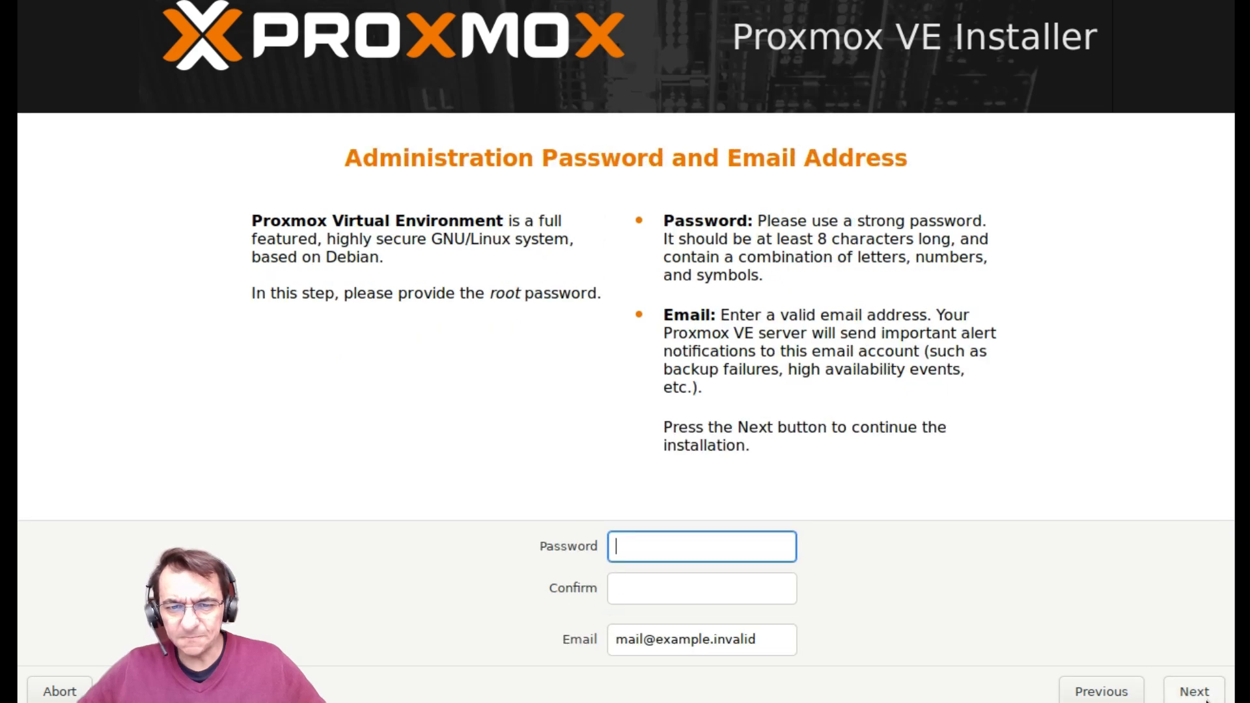
Step: Enter the root password and confirm it
type("proxmox123")
left_click(654, 588)
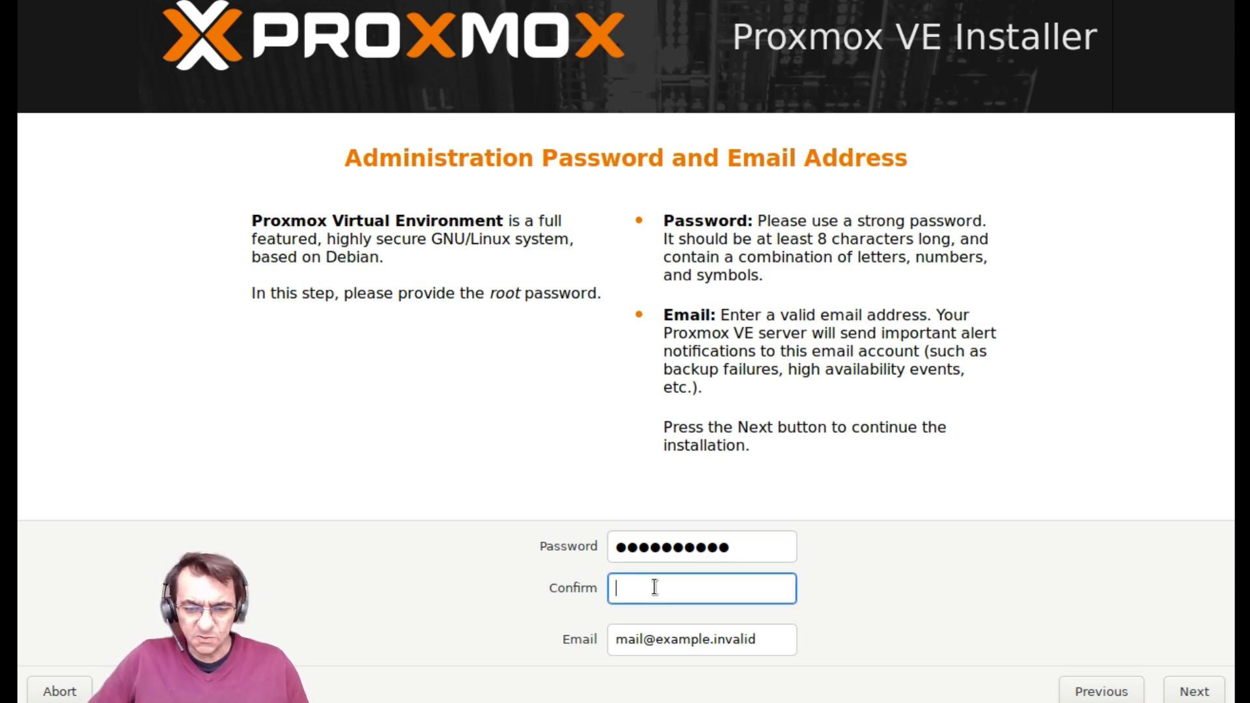
type("proxmox")
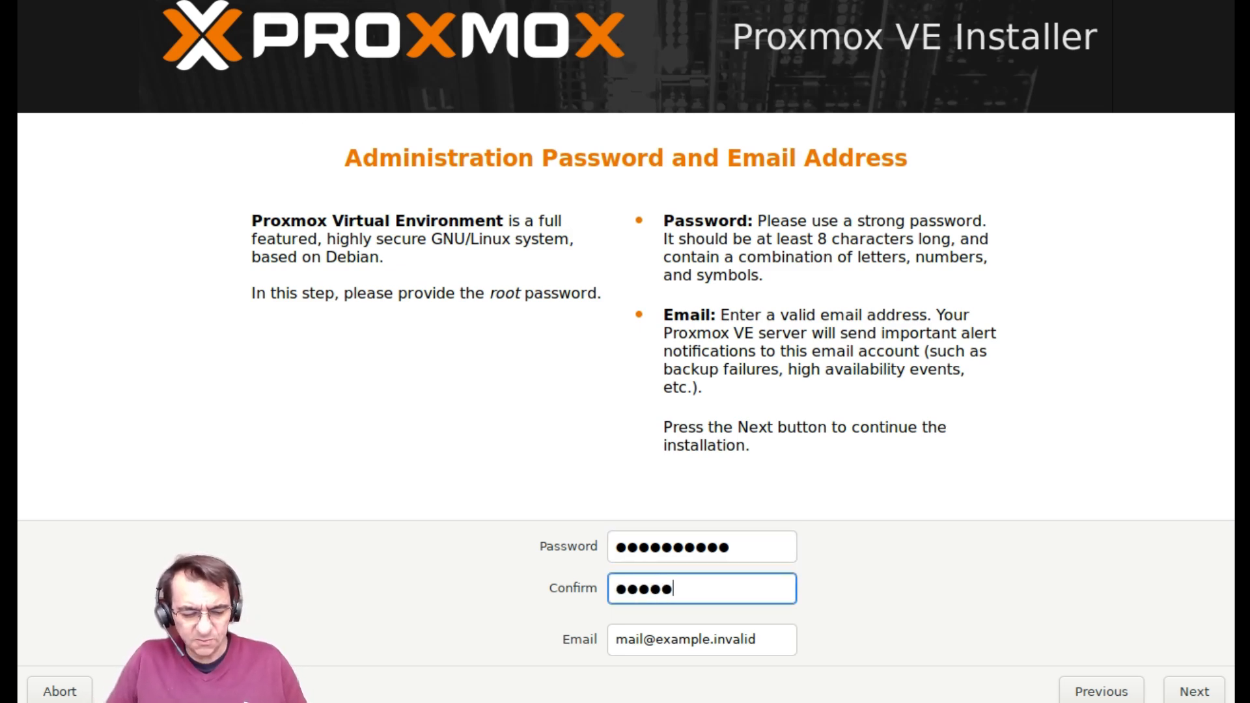
type("123")
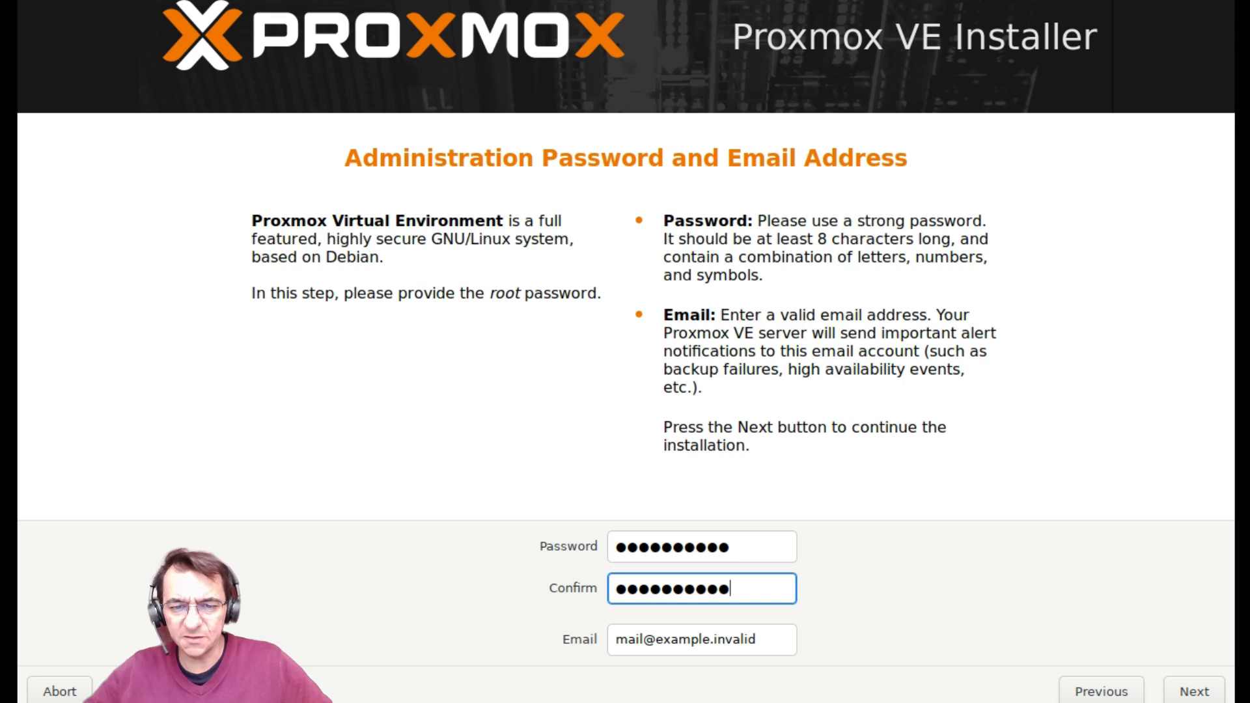
Step: Replace the example e-mail address with the administrator's e-mail
left_click(643, 639)
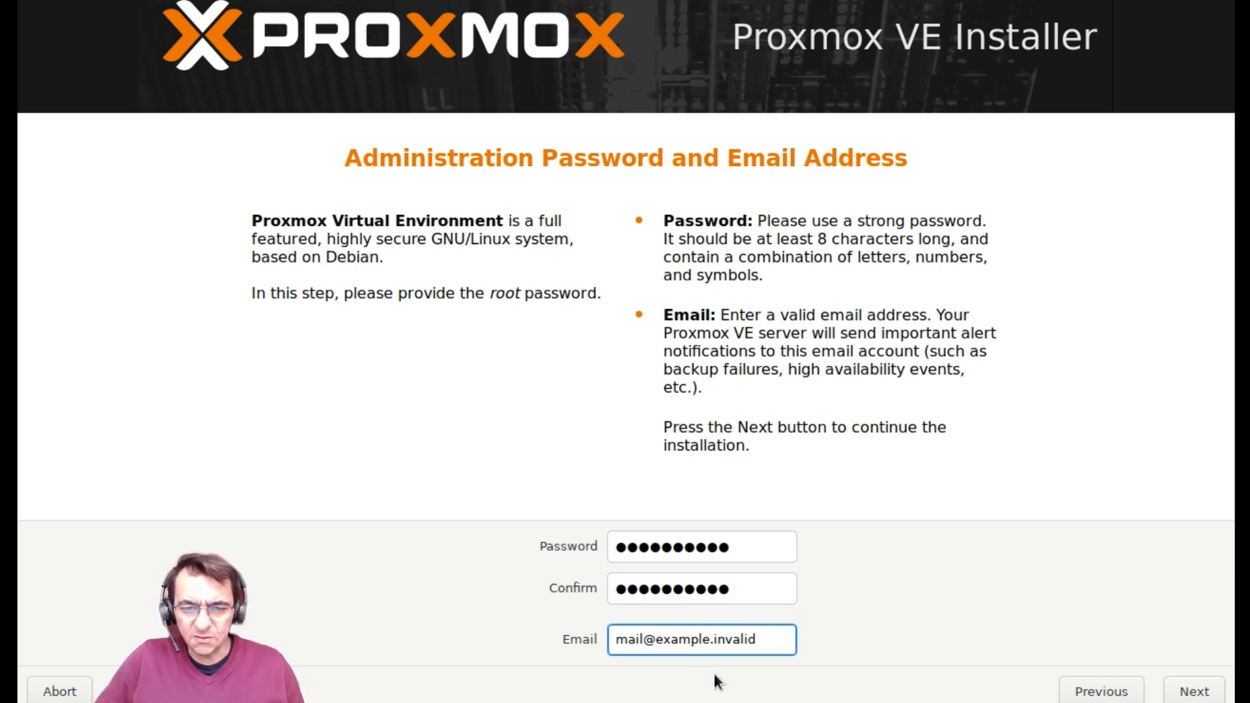
key("BackSpace")
key("BackSpace")
key("BackSpace")
key("BackSpace")
type("admin")
key("shift+End")
key("Delete")
type("test")
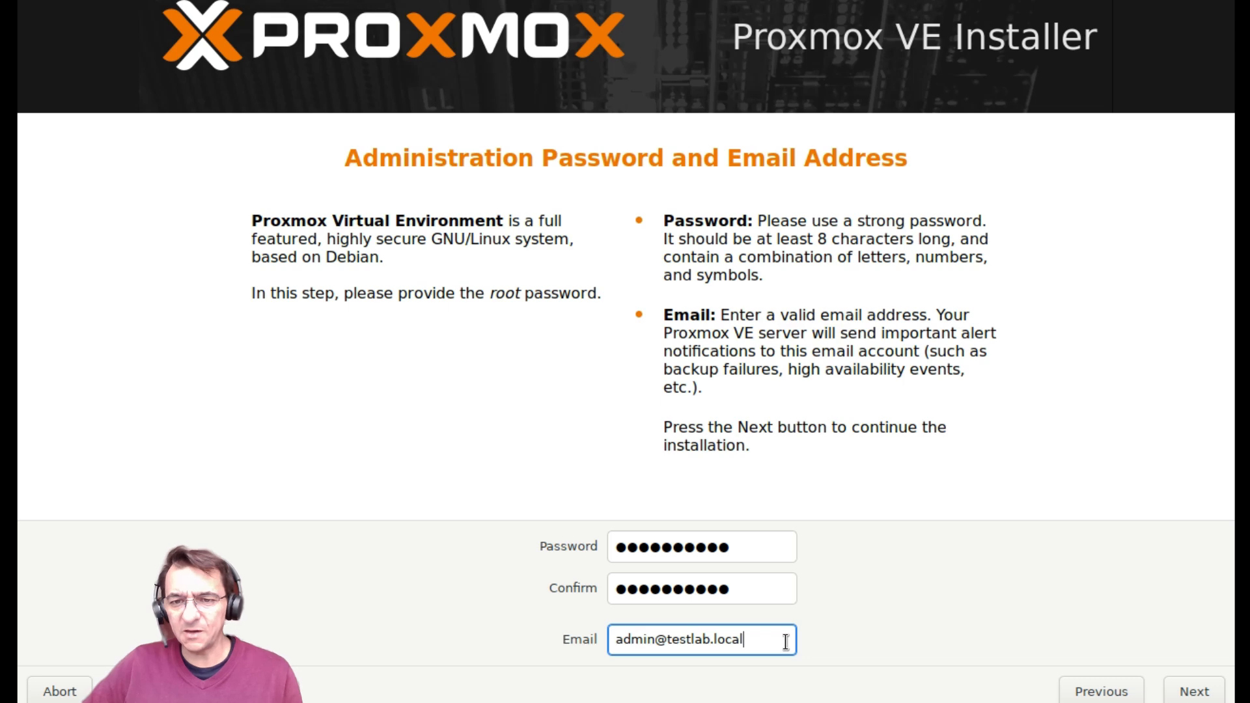
Step: Set the node's hostname (FQDN) to pvenodo1.testlab.local
left_click(1193, 691)
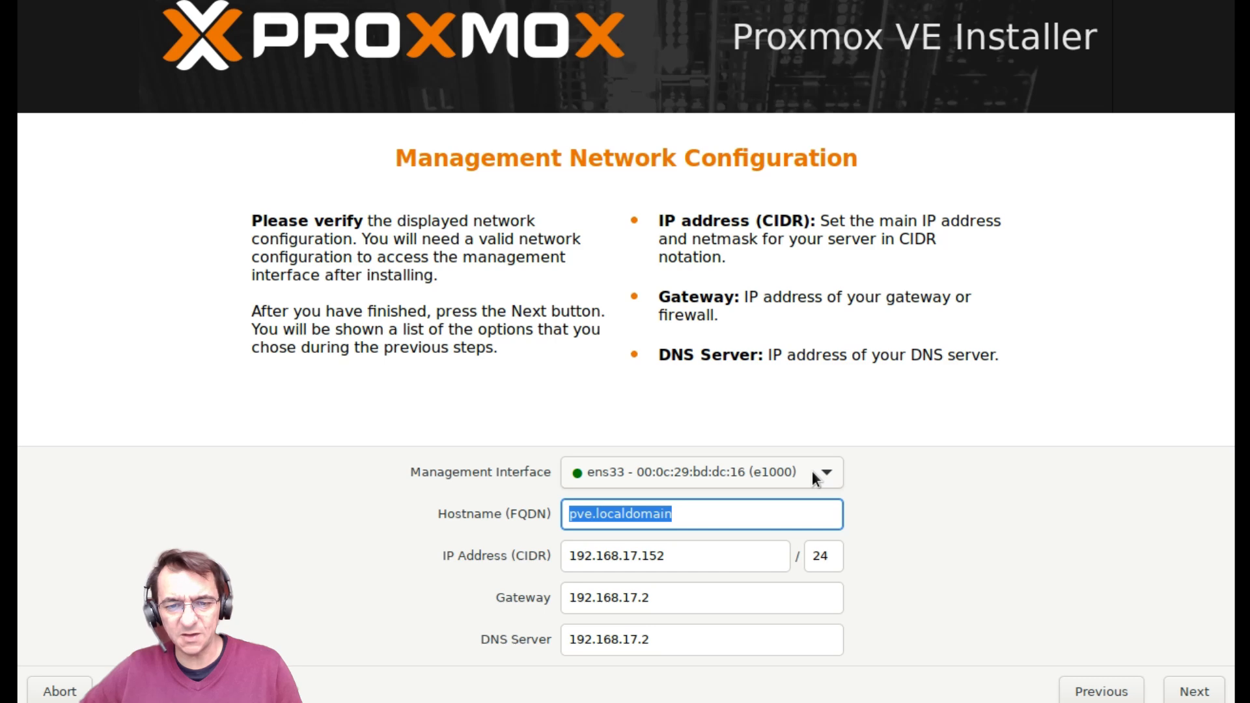
left_click_drag(720, 512, 423, 480)
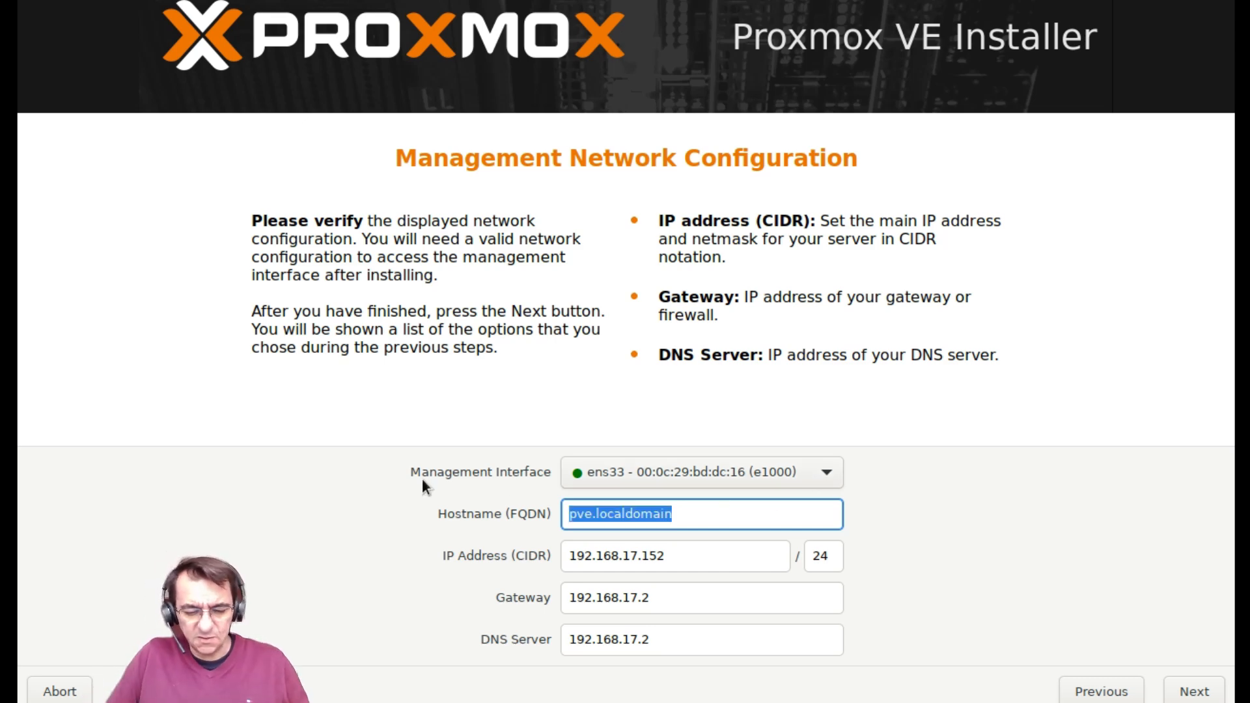
key("Right")
key("Left")
key("Left")
key("Left")
key("Left")
key("Left")
key("Left")
key("Left")
key("Left")
key("Right")
key("Right")
key("Right")
key("Right")
key("Right")
key("Right")
key("Right")
key("Right")
key("Right")
key("Right")
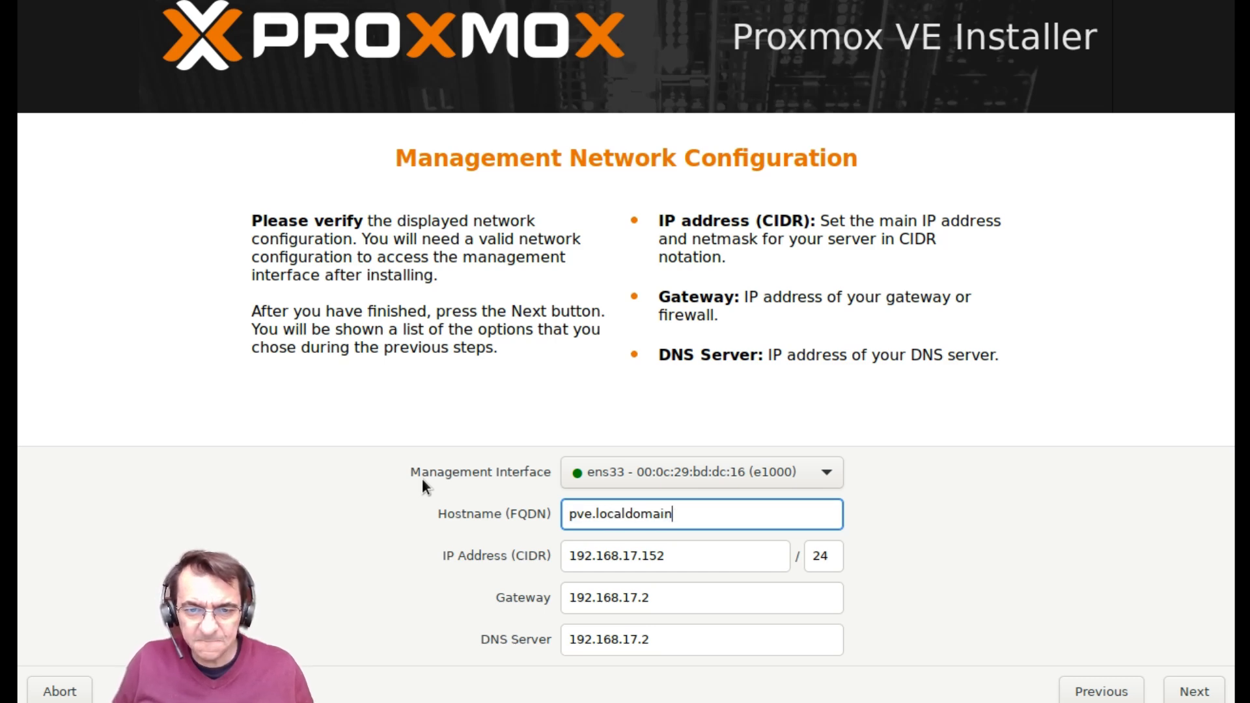
key("BackSpace")
key("BackSpace")
key("BackSpace")
key("BackSpace")
key("BackSpace")
key("BackSpace")
key("BackSpace")
key("BackSpace")
key("BackSpace")
key("BackSpace")
key("BackSpace")
key("BackSpace")
type("nodo1.te")
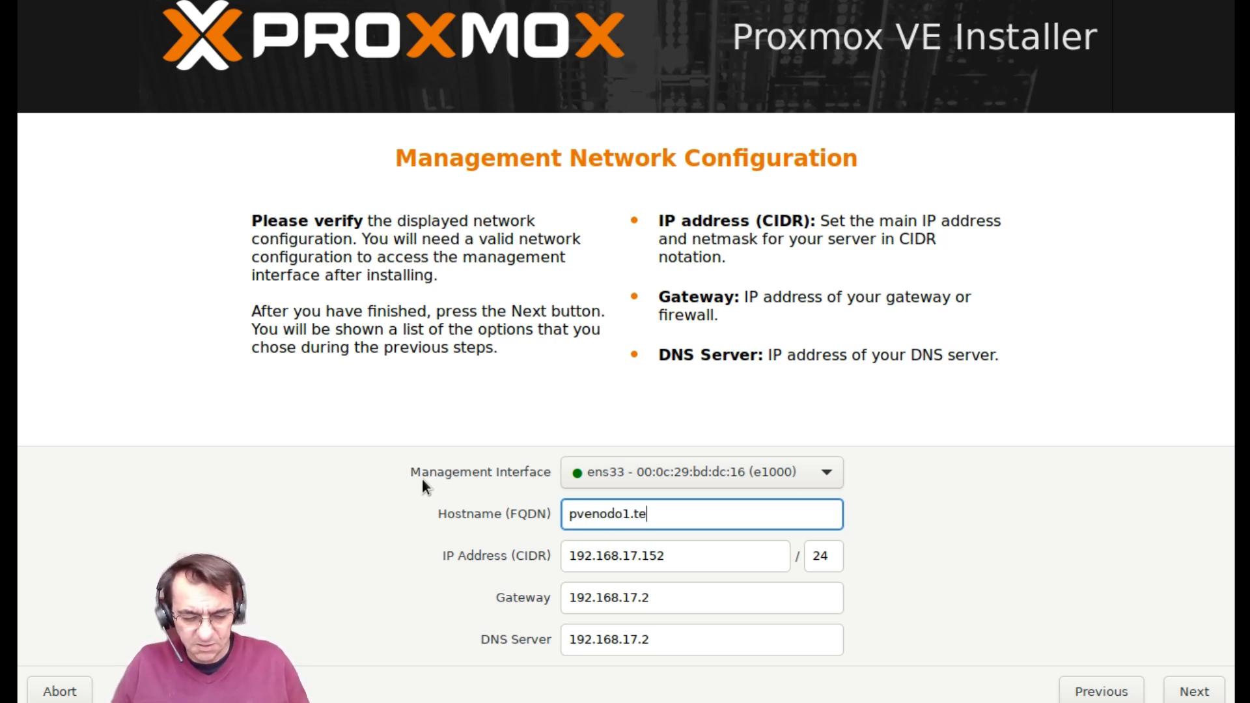
type("stlab")
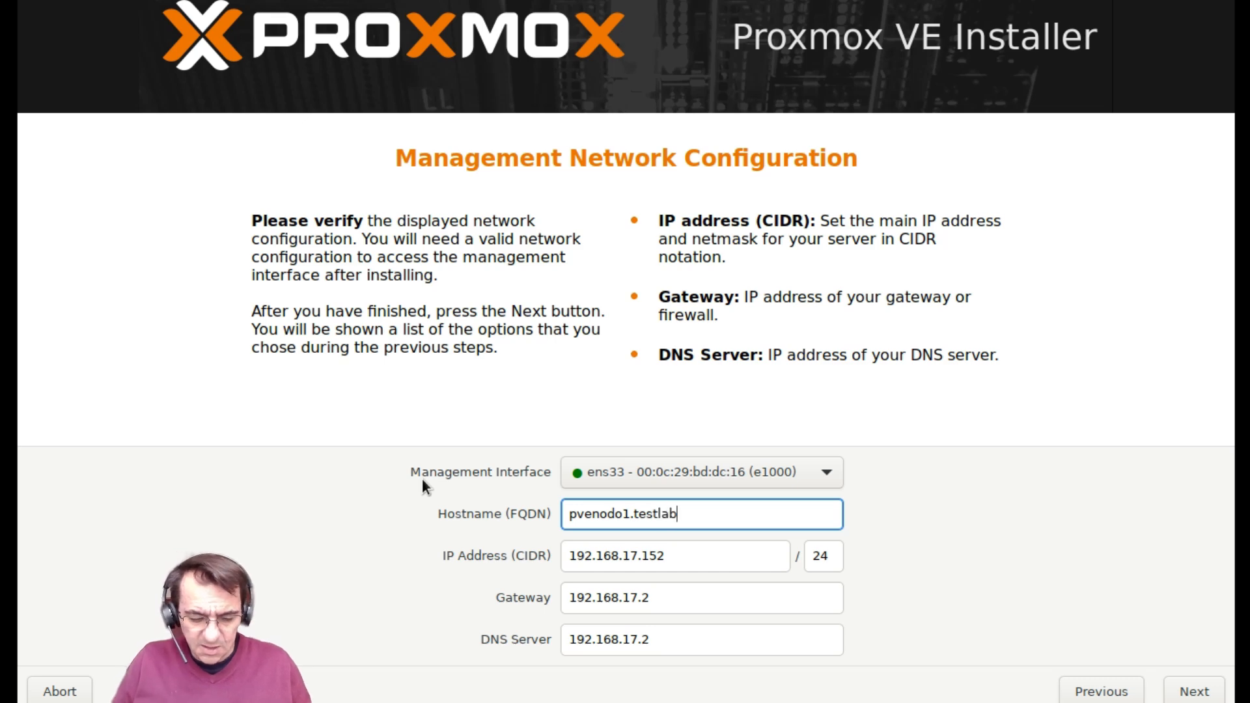
type(".local")
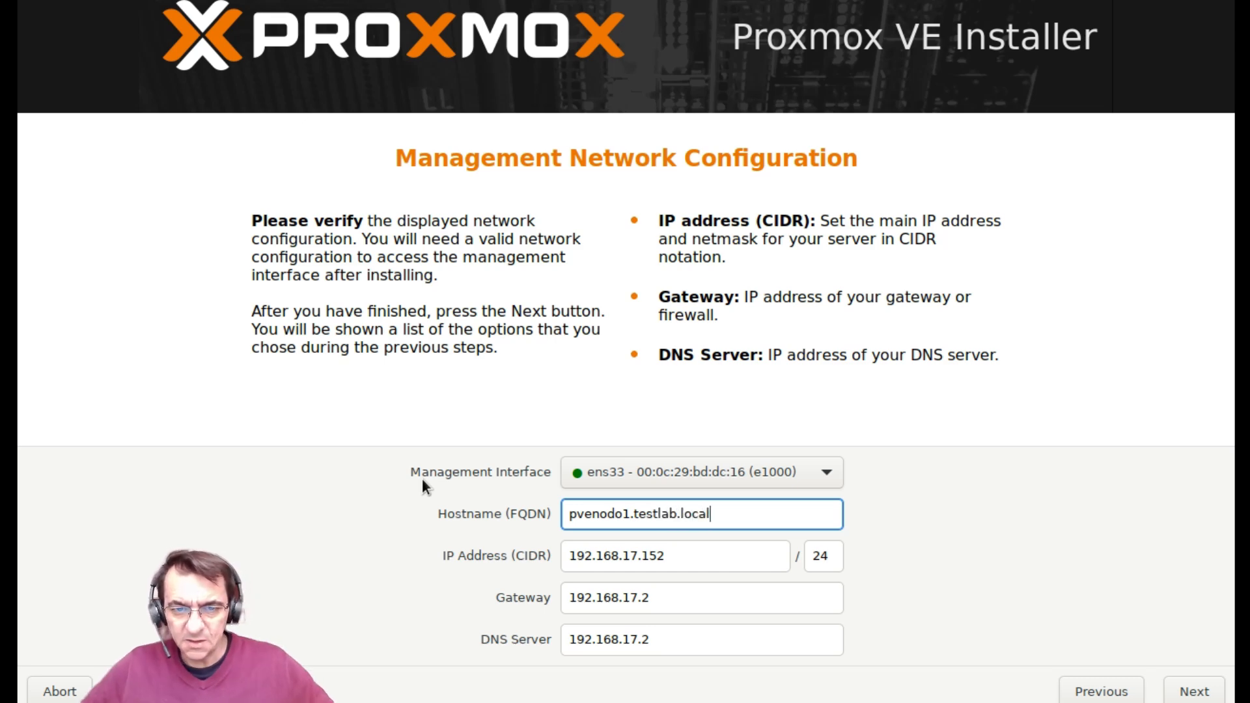
Step: Change the IP address to 192.168.17.81/24, keeping gateway and DNS at 192.168.17.2
left_click(687, 555)
key("BackSpace")
key("BackSpace")
key("BackSpace")
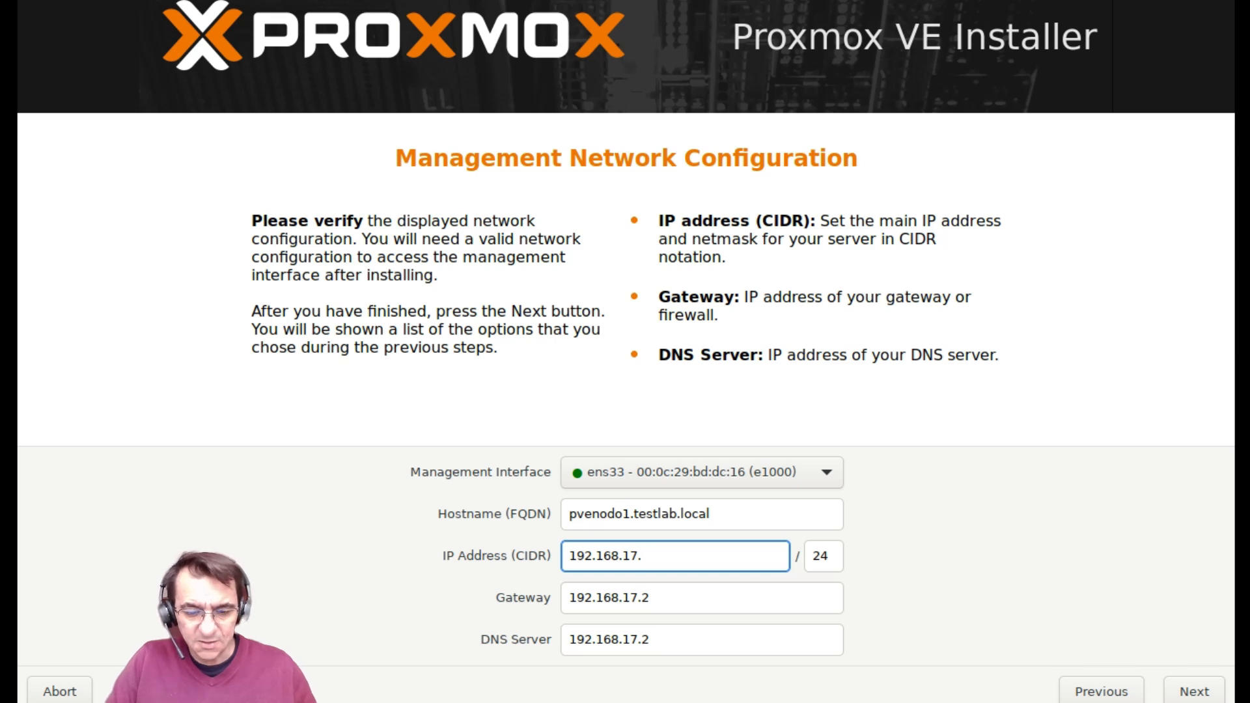
type("81")
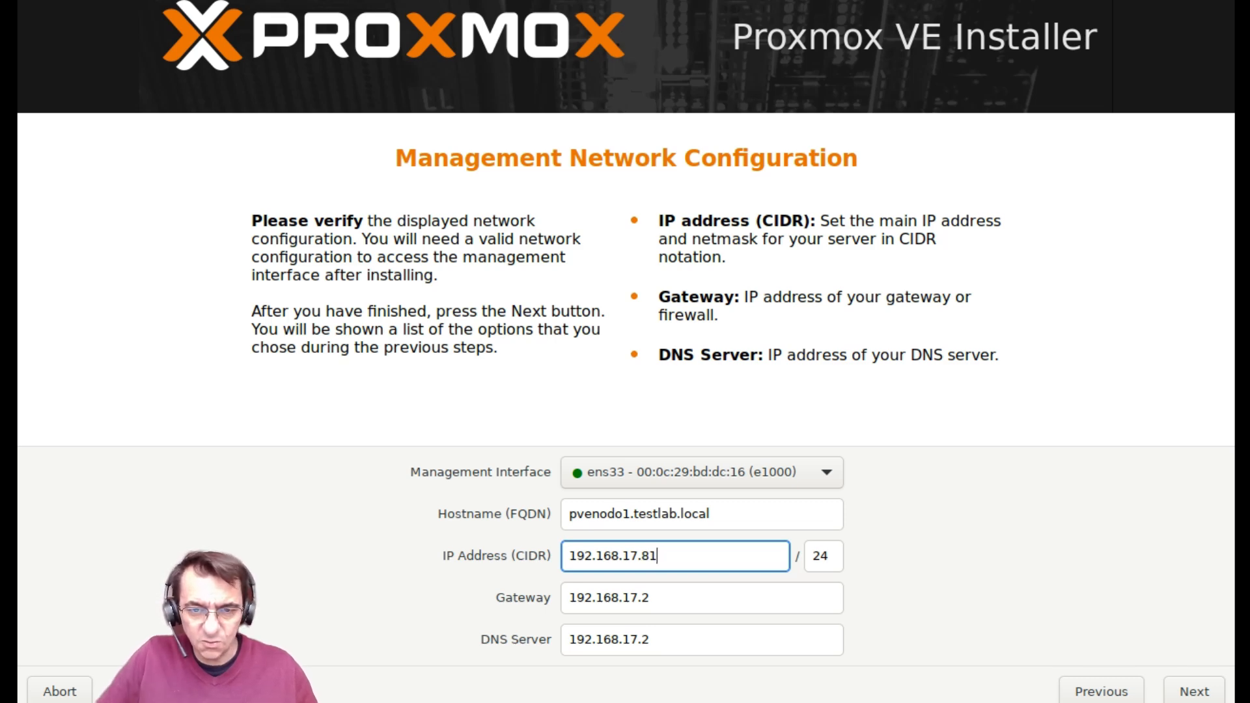
left_click(715, 602)
left_click(704, 639)
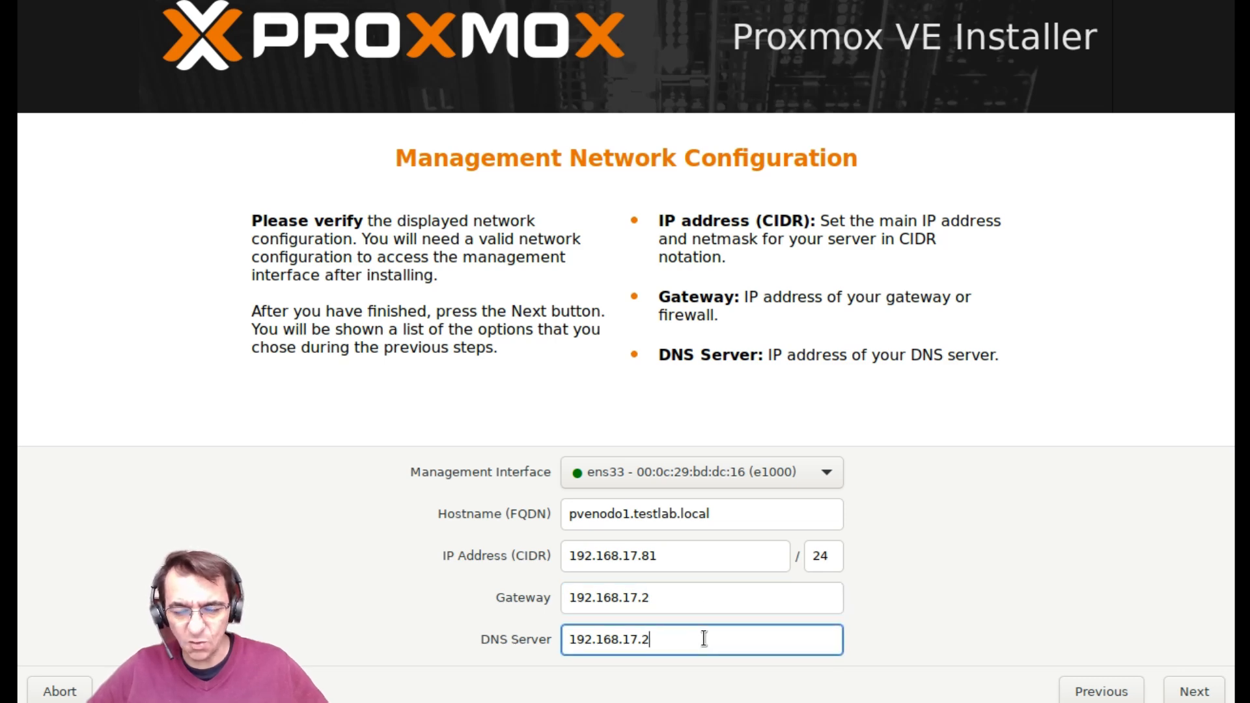
Step: Confirm the installation summary and start the Proxmox VE installation
left_click(1191, 694)
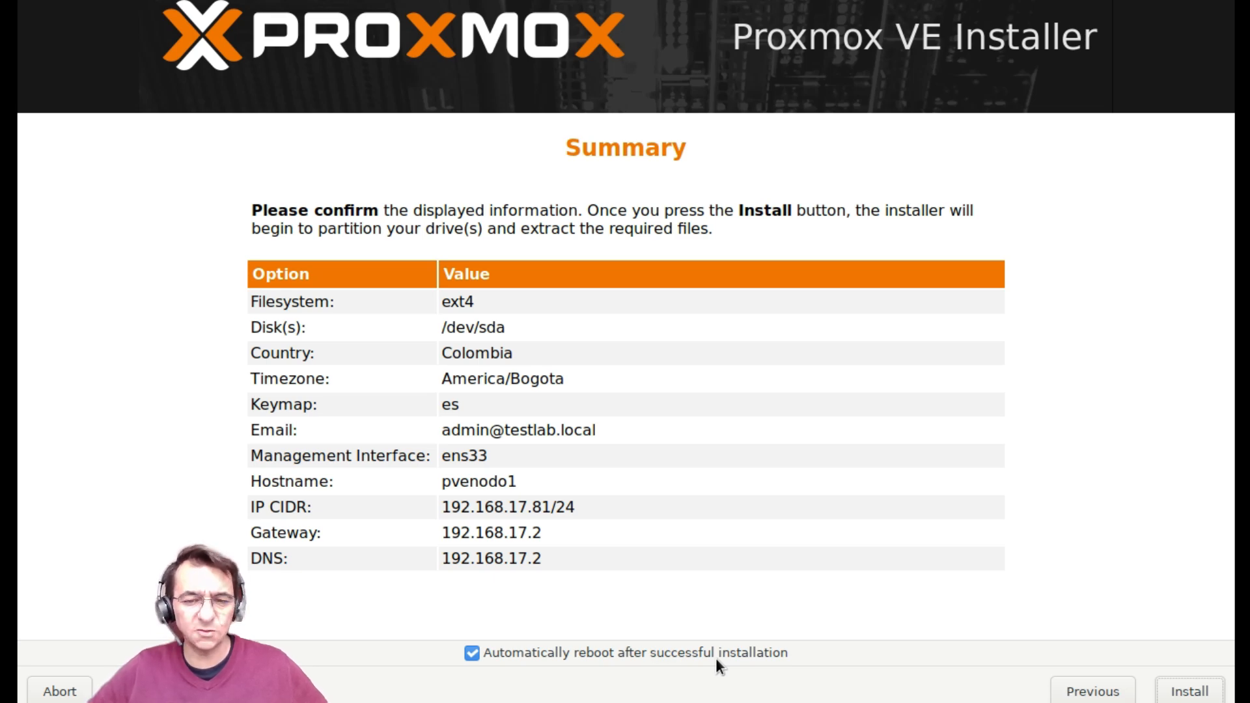
left_click(1200, 691)
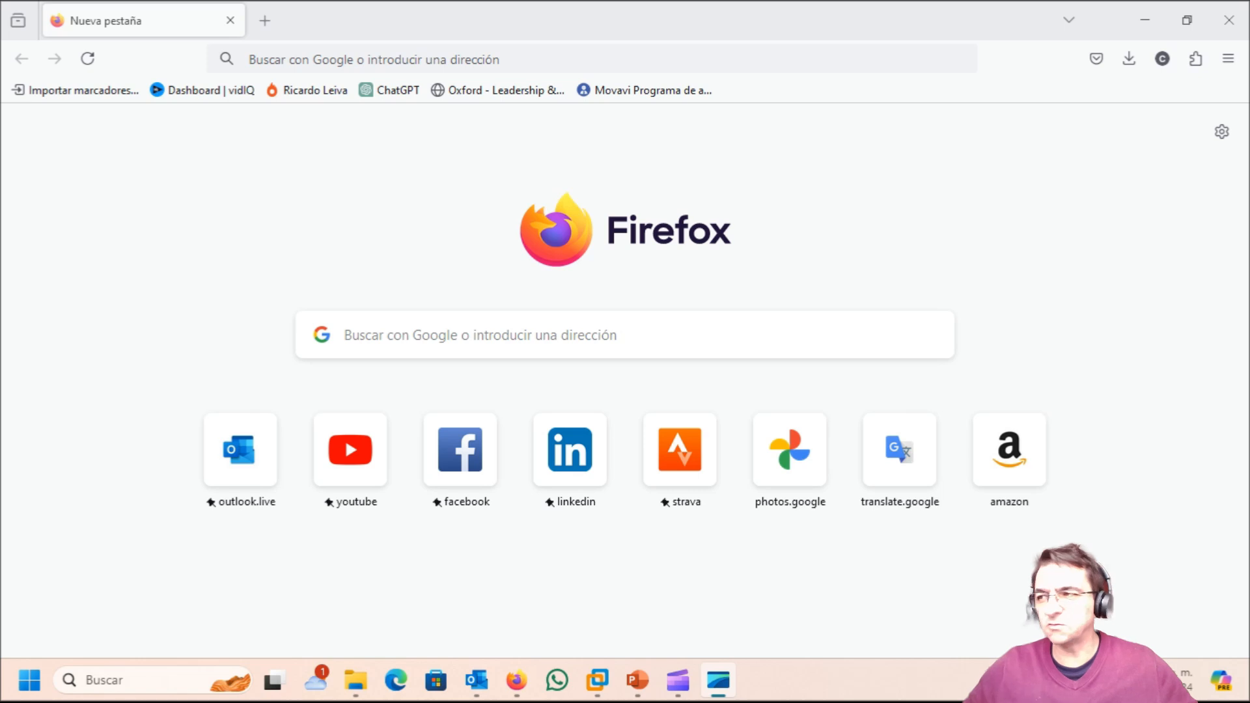
left_click(321, 58)
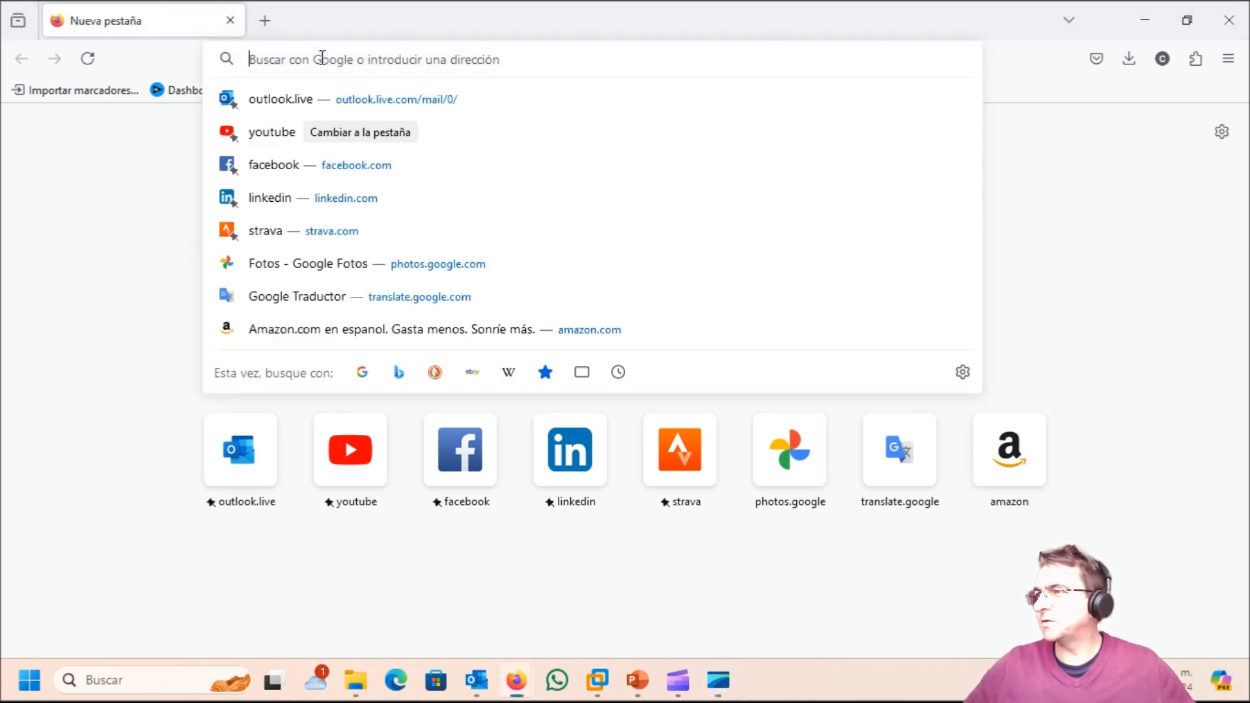
type("http")
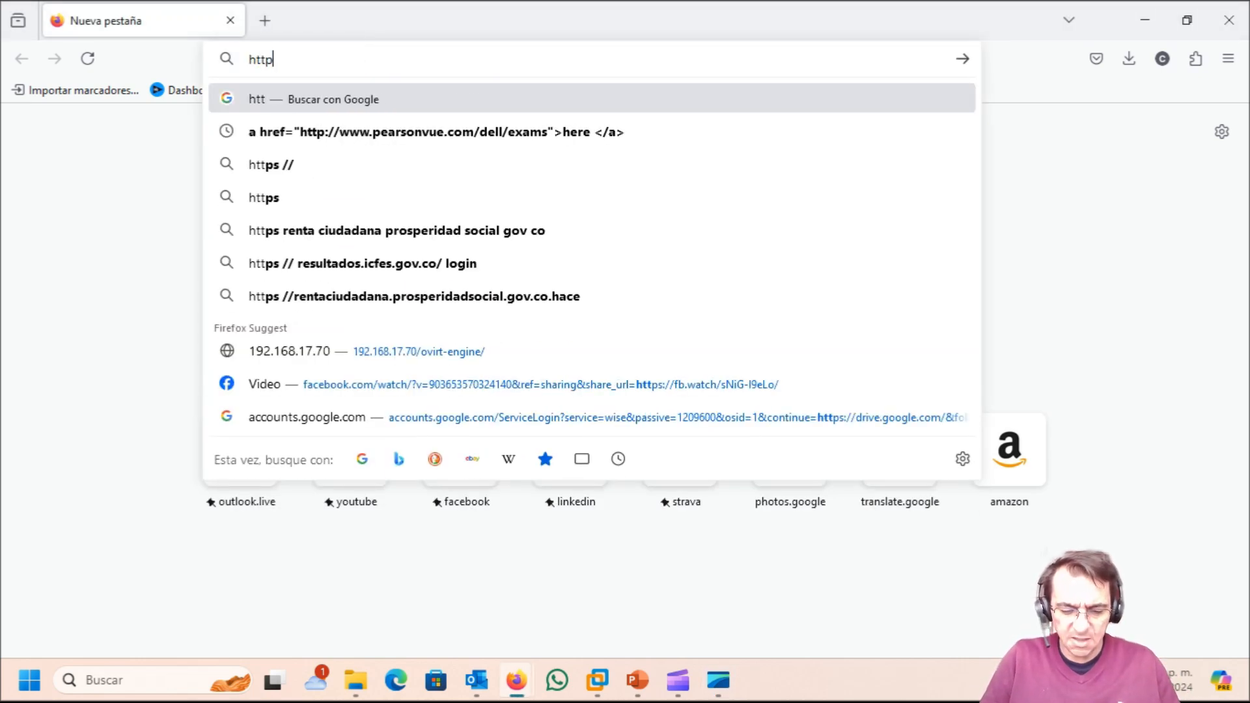
type(":")
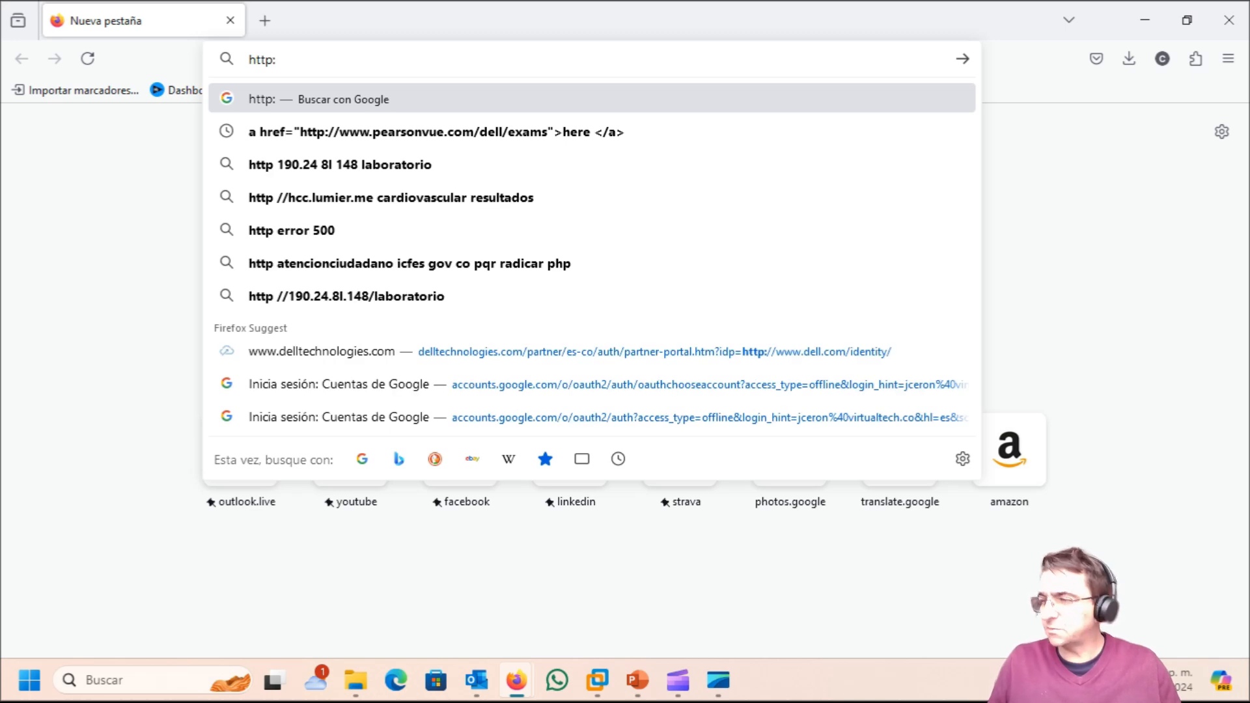
key("BackSpace")
type("s")
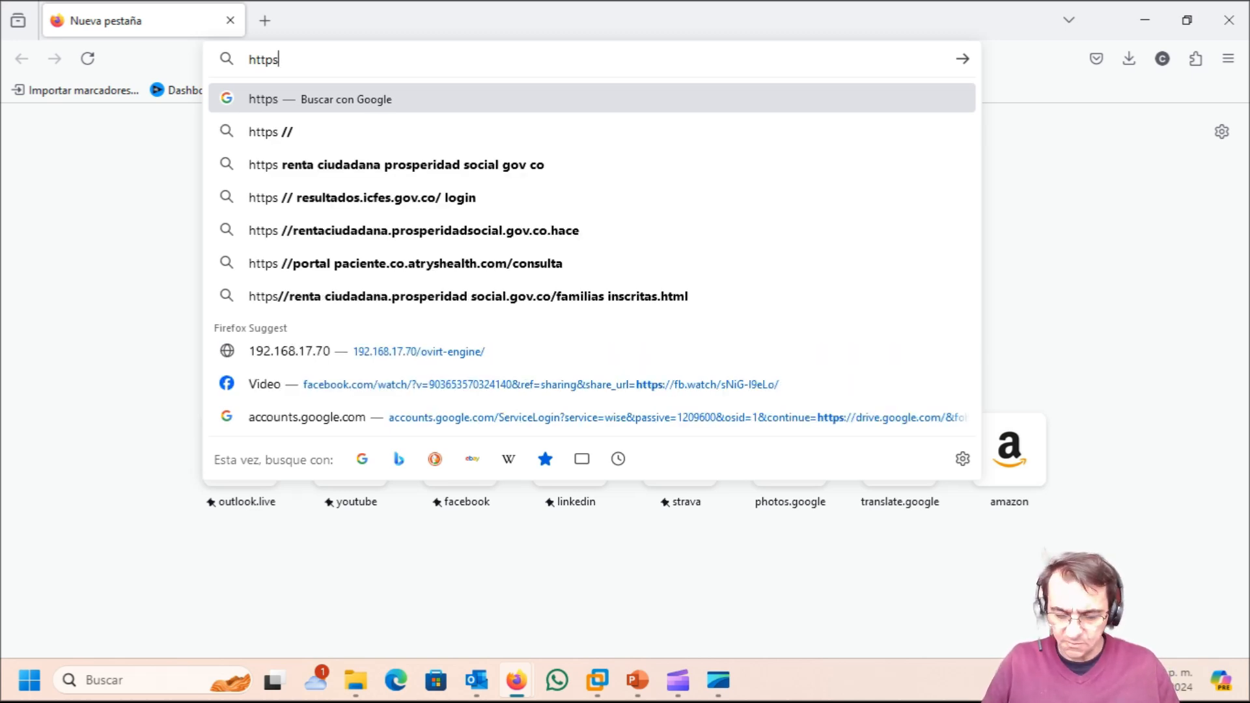
type("://")
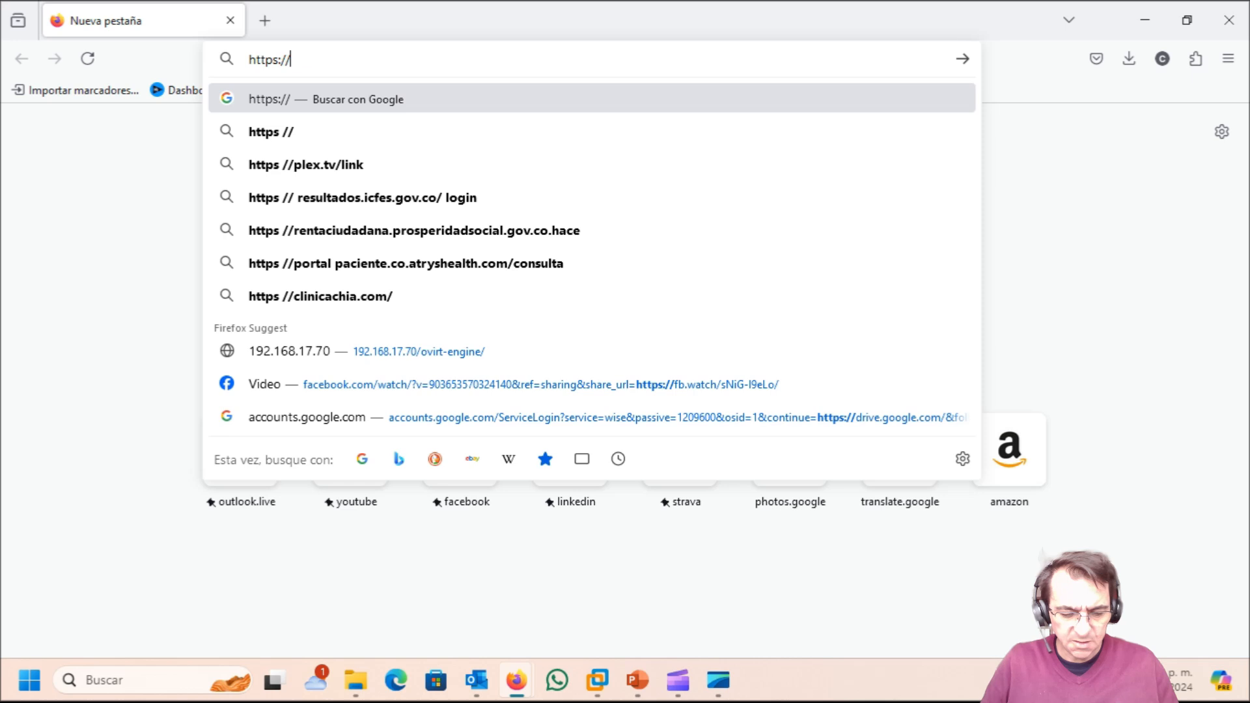
type("192.16")
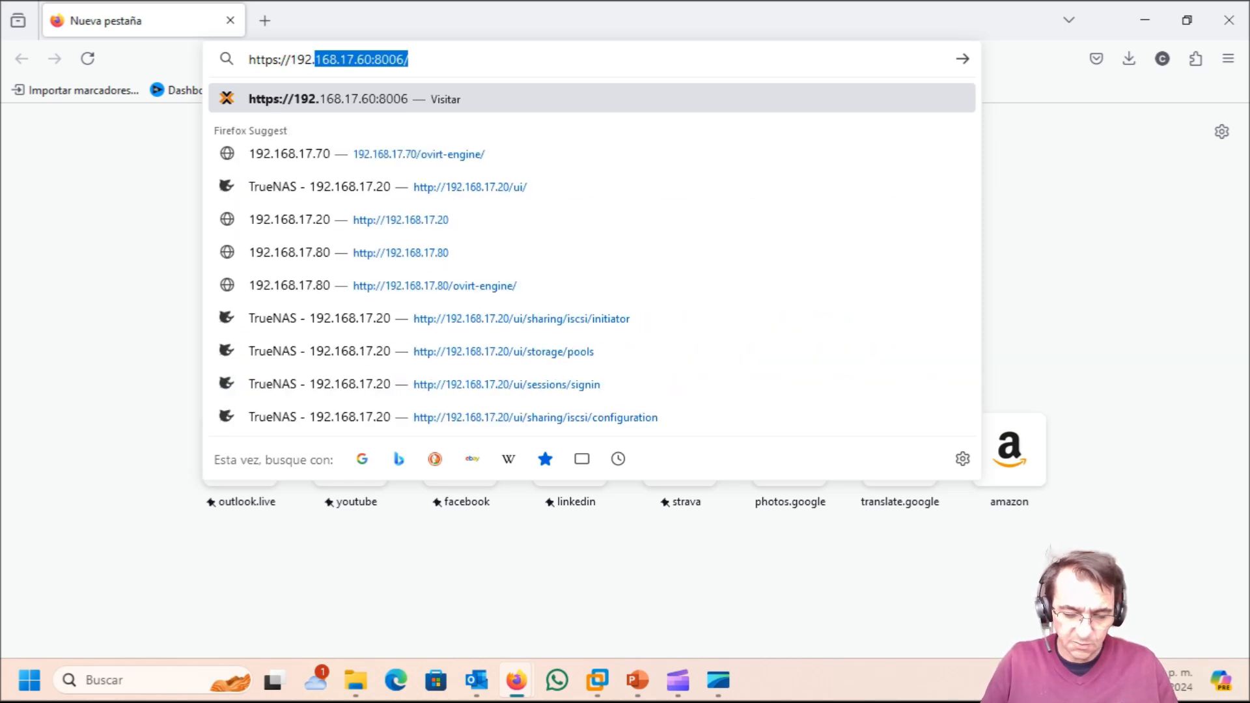
type("8.17")
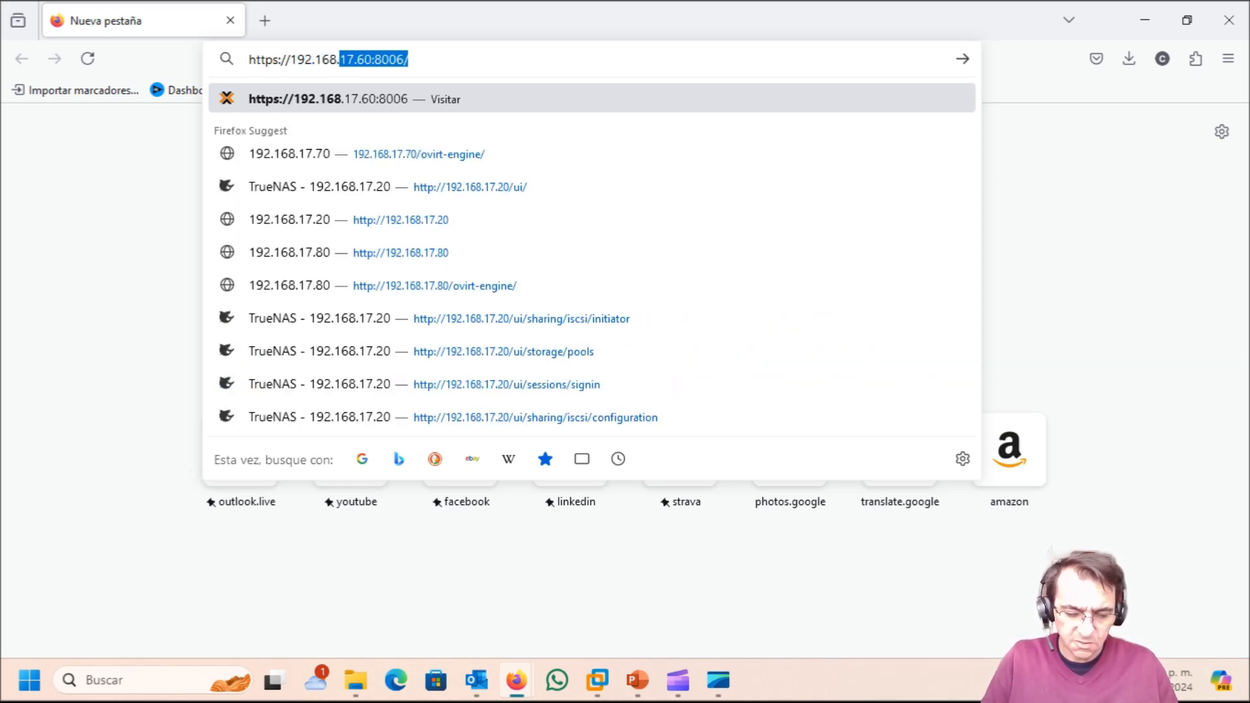
type(".")
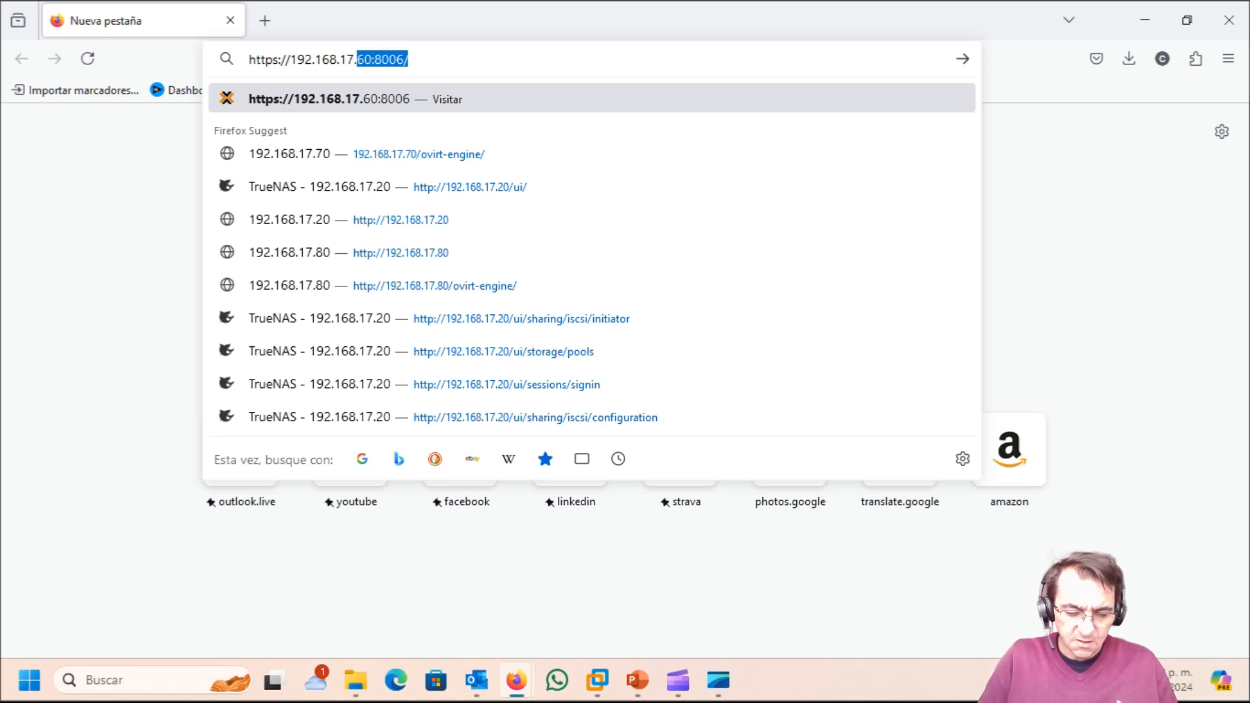
type("81")
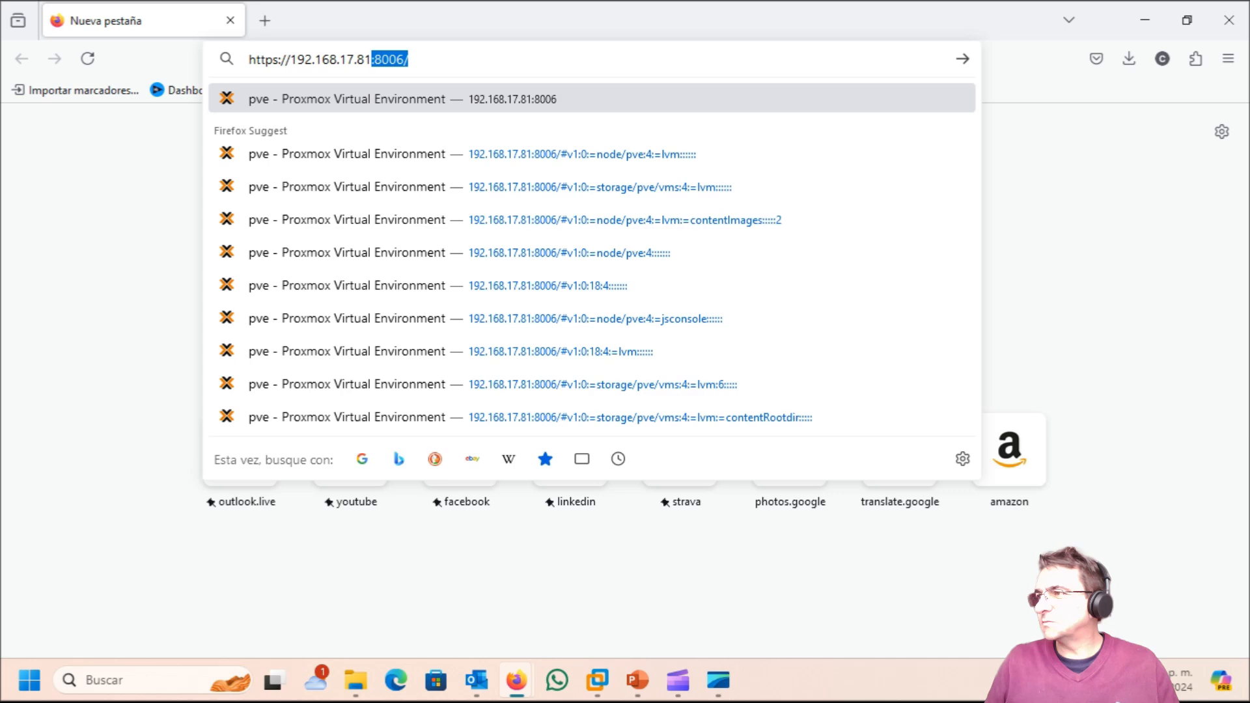
key("Return")
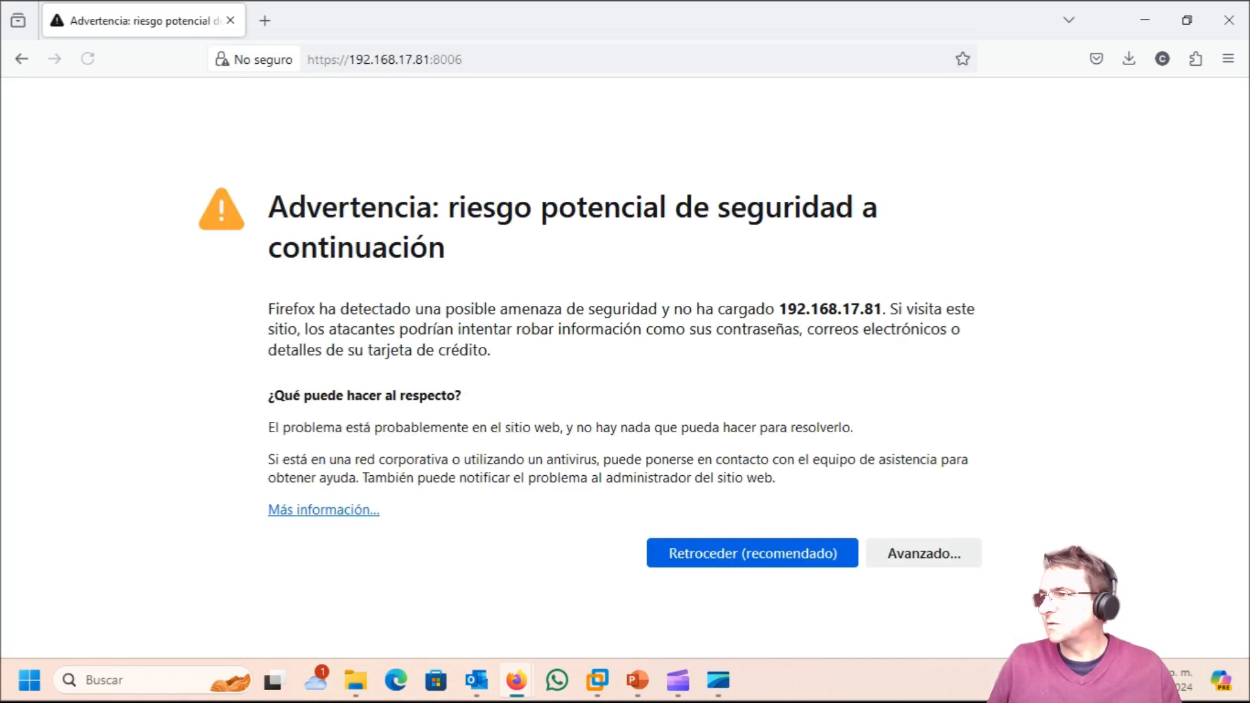
left_click(922, 551)
left_click(887, 595)
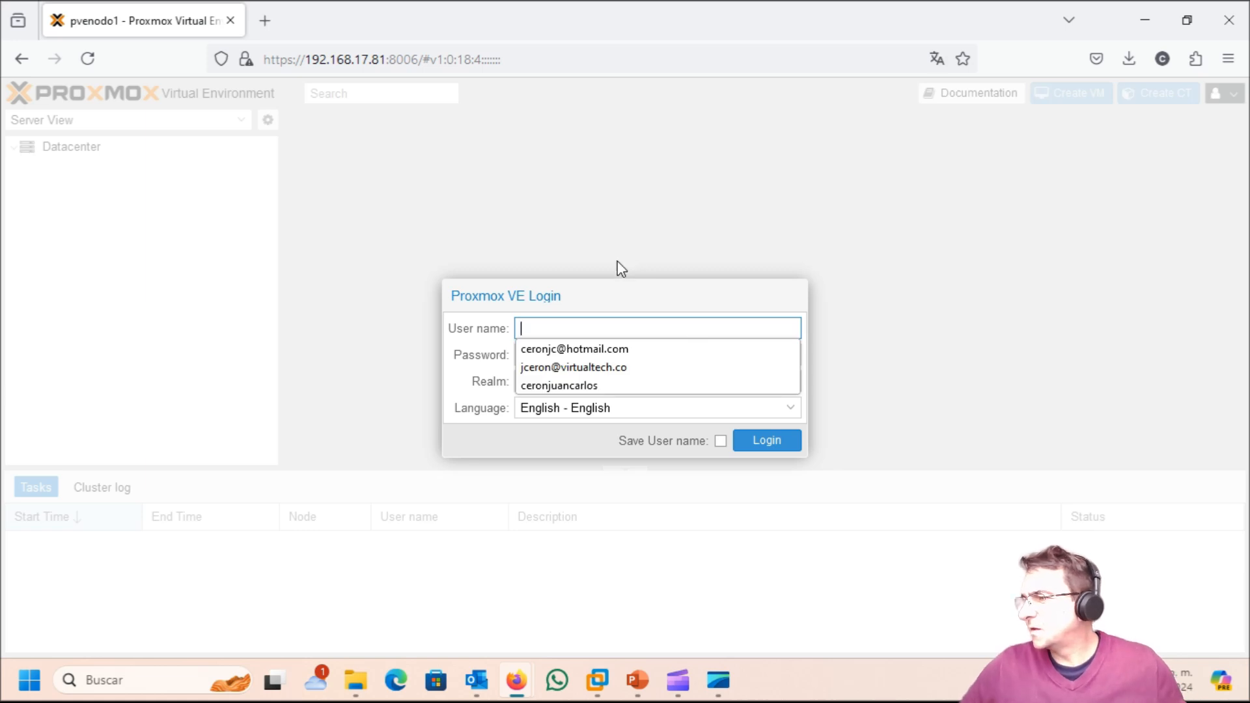
Step: Sign in to pvenodo1 as root with the account password, then close the subscription notice
left_click(562, 321)
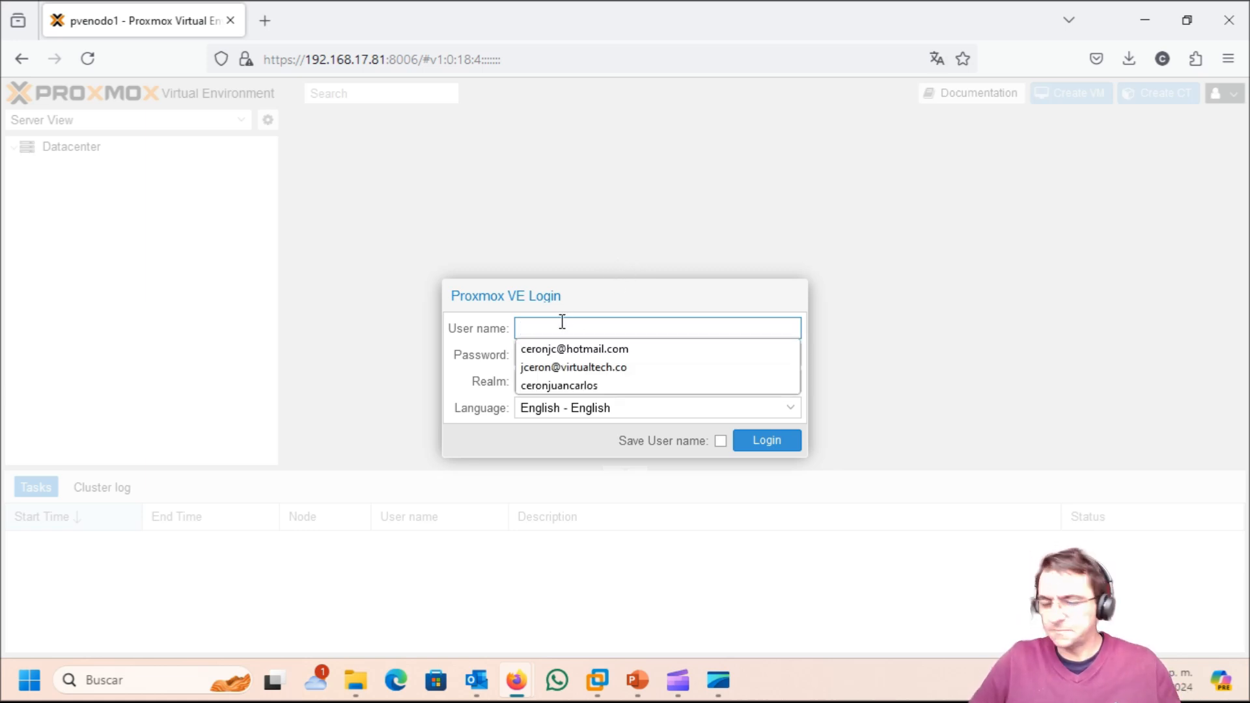
type("root")
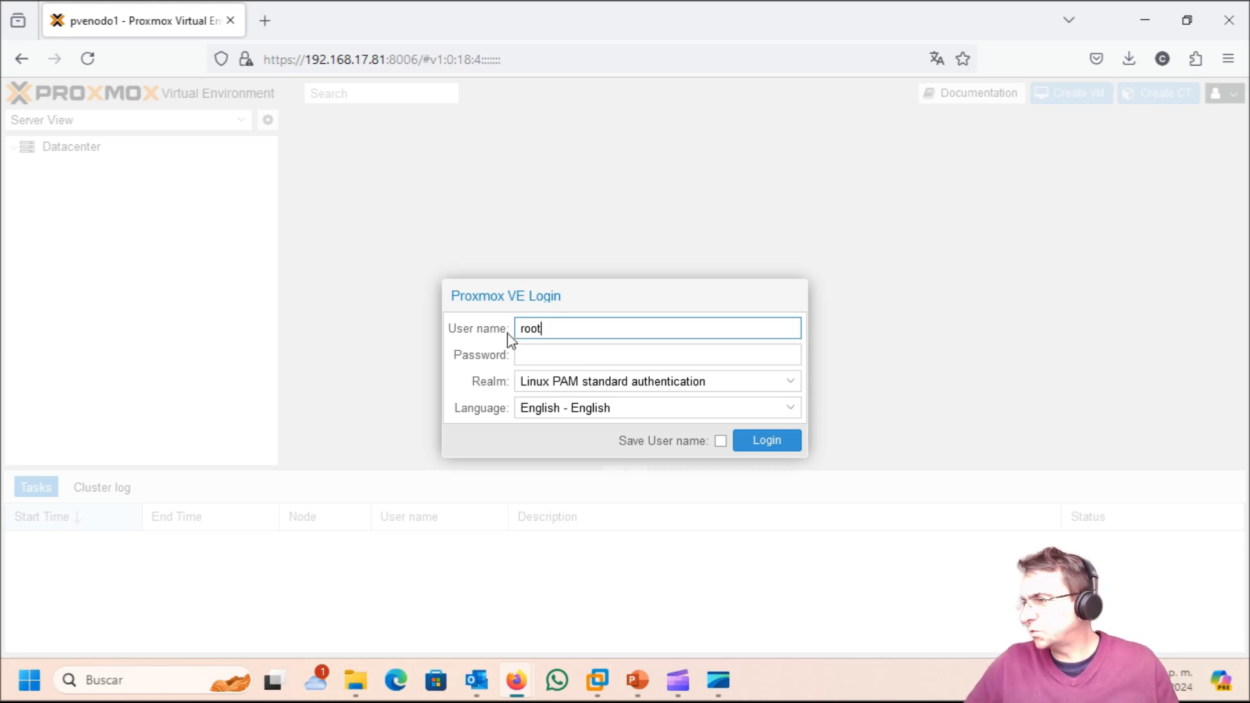
left_click(565, 373)
left_click(570, 358)
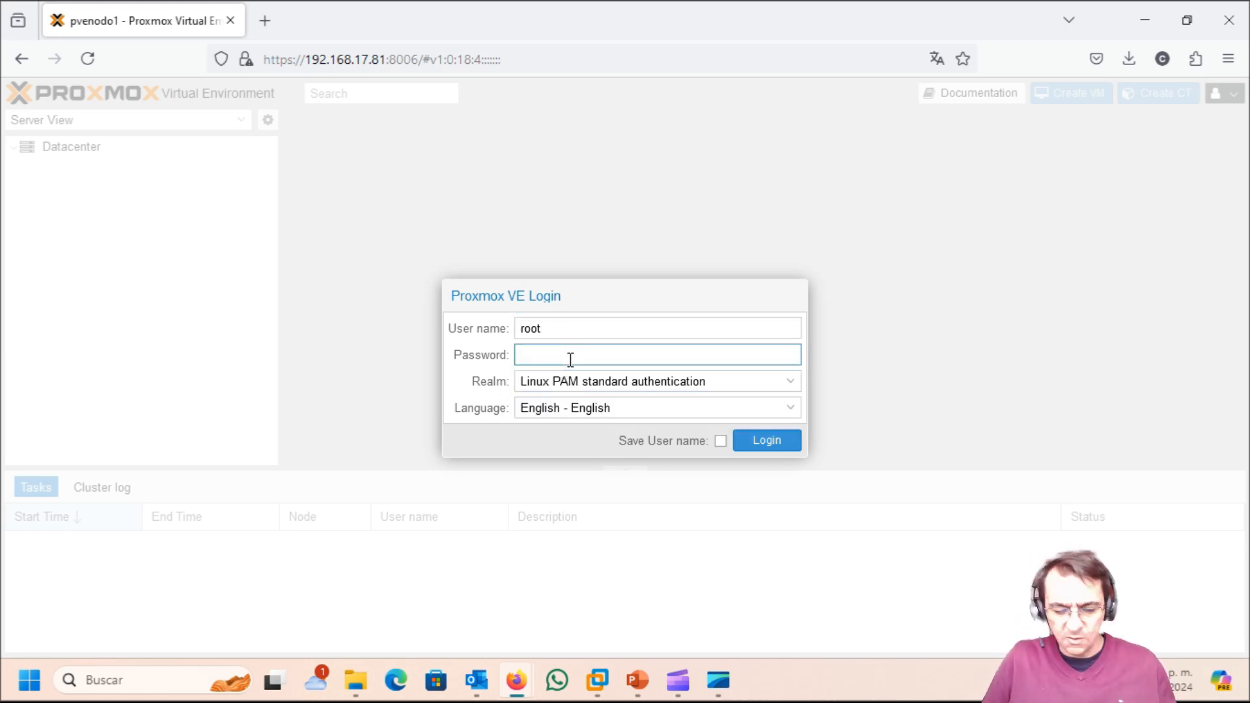
type("••••••••")
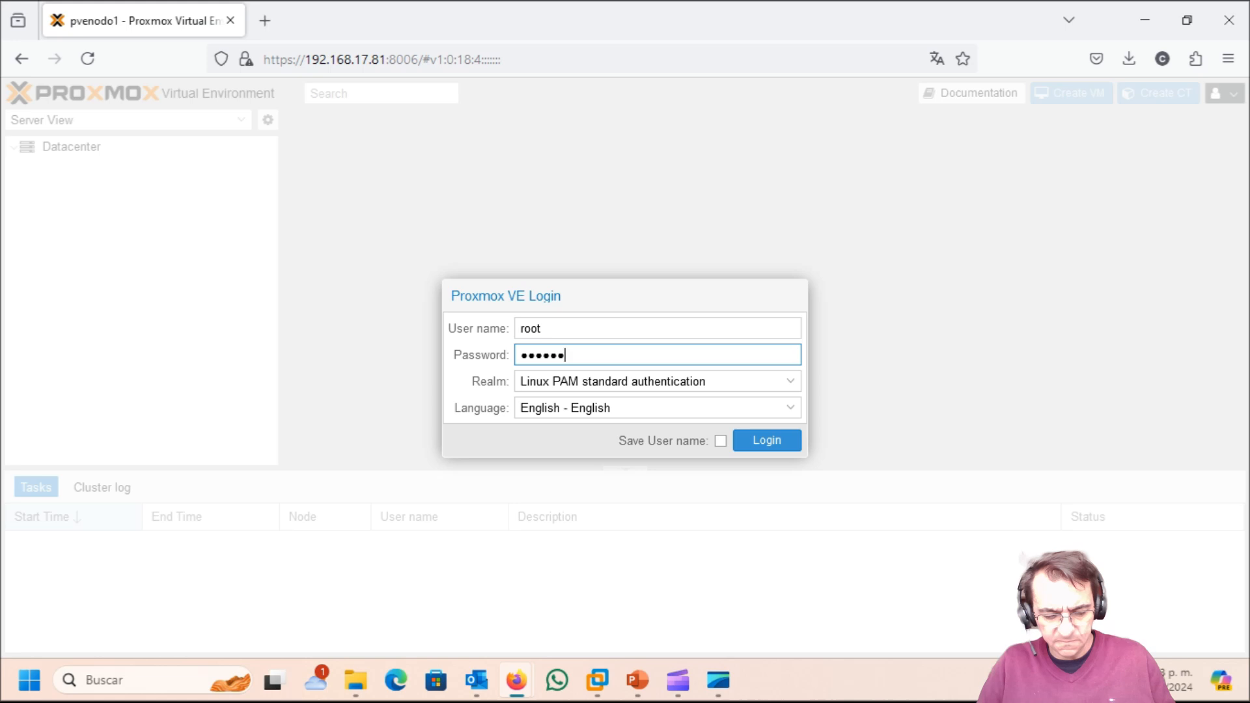
type("••")
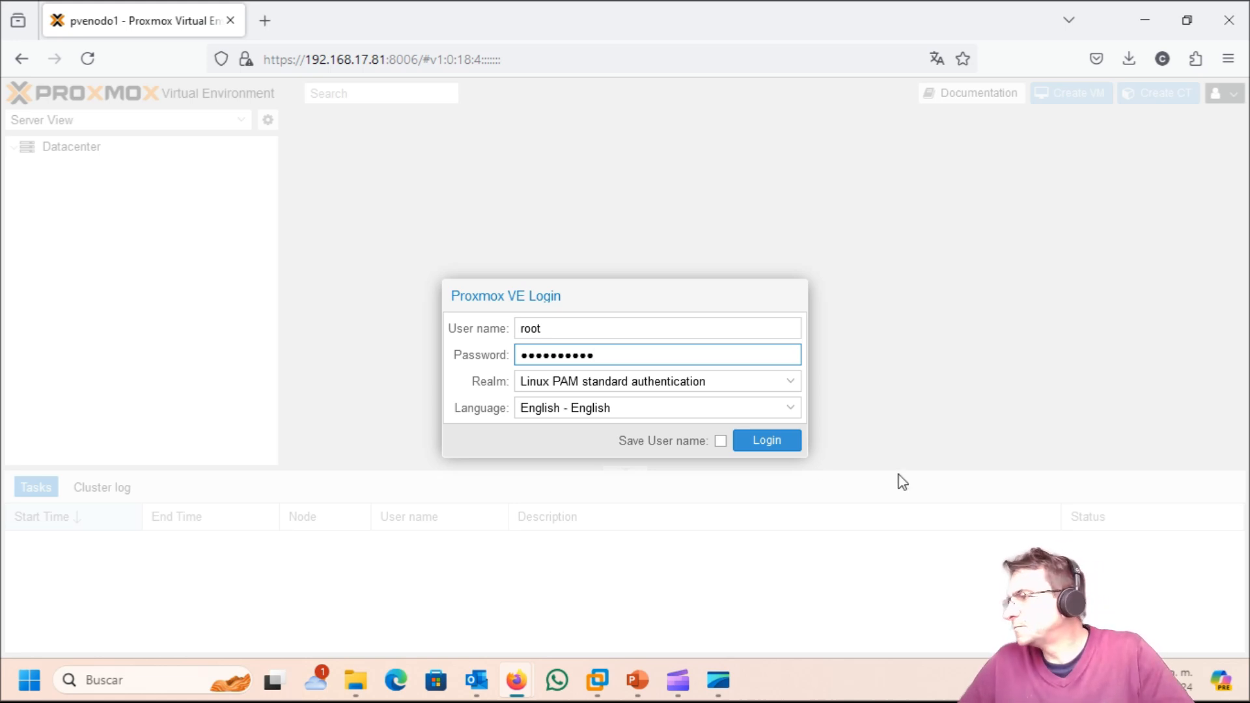
left_click(768, 441)
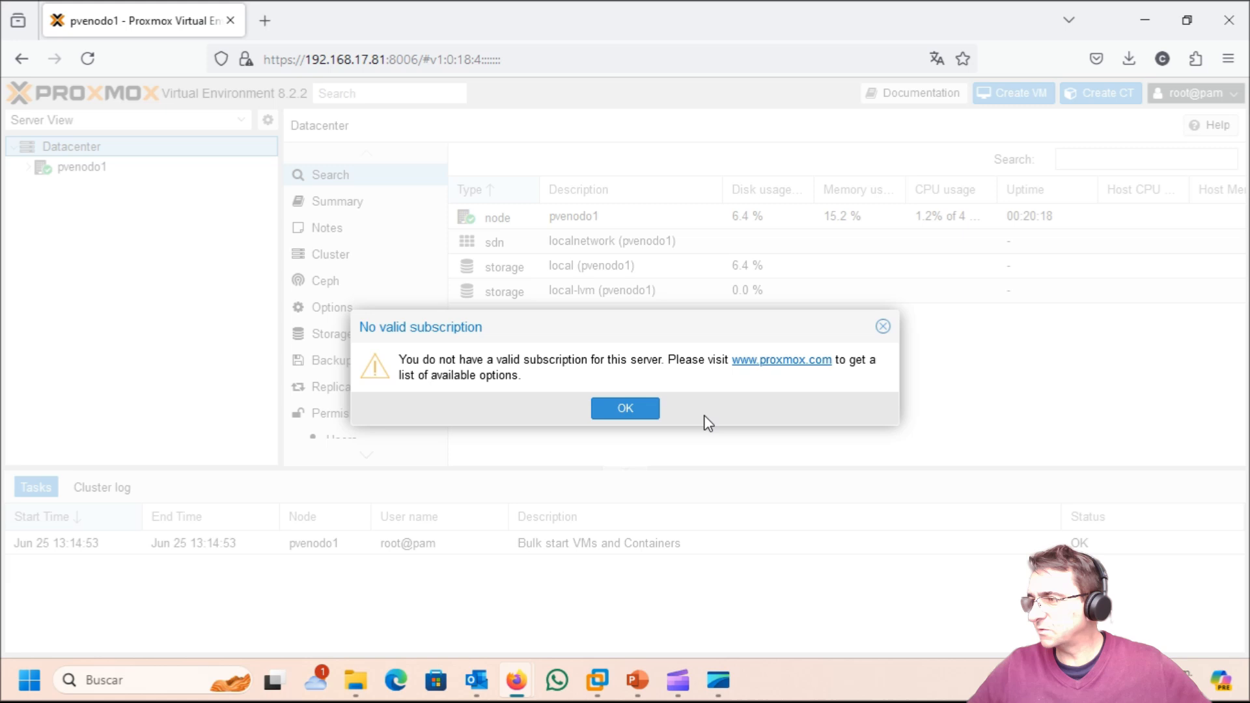
left_click(625, 409)
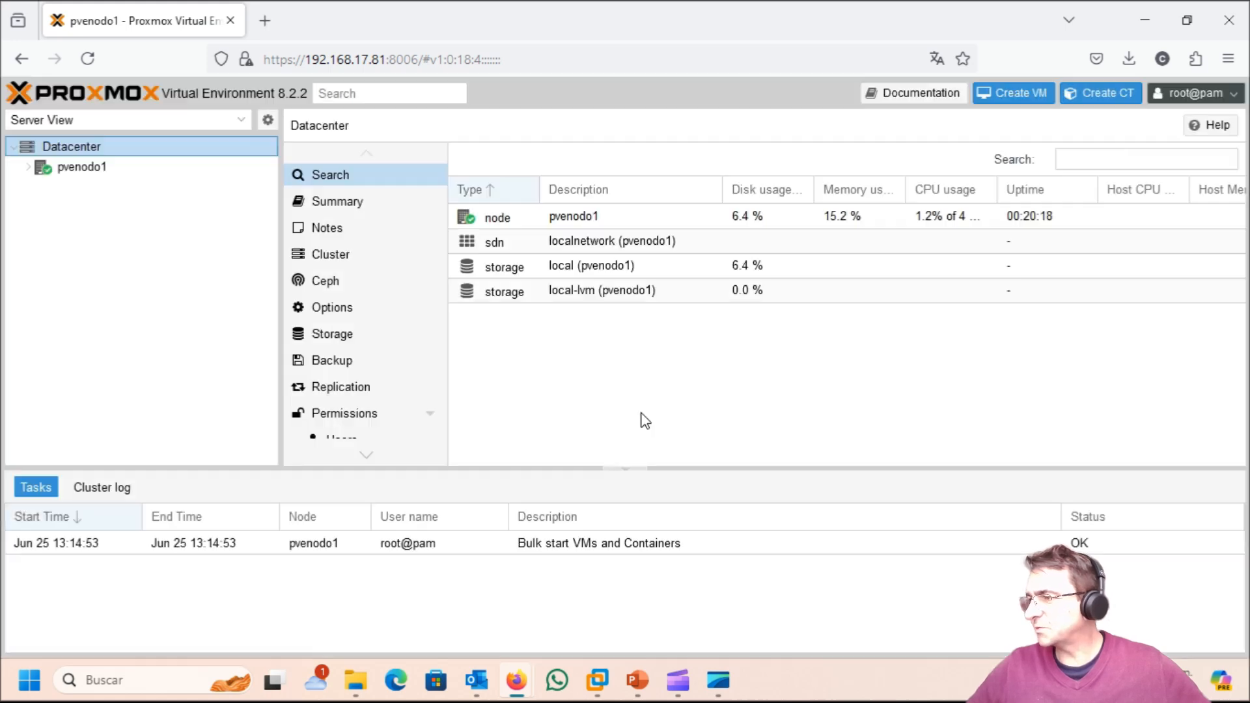
left_click(267, 20)
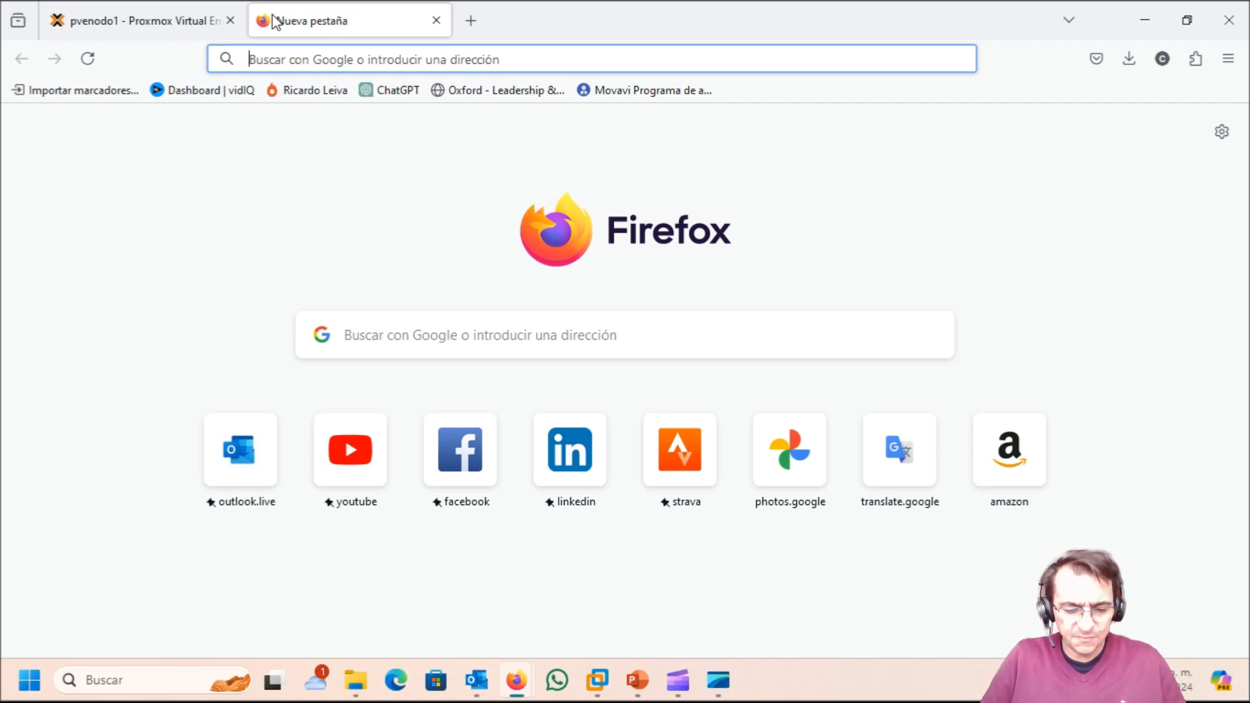
type("192")
key("Delete")
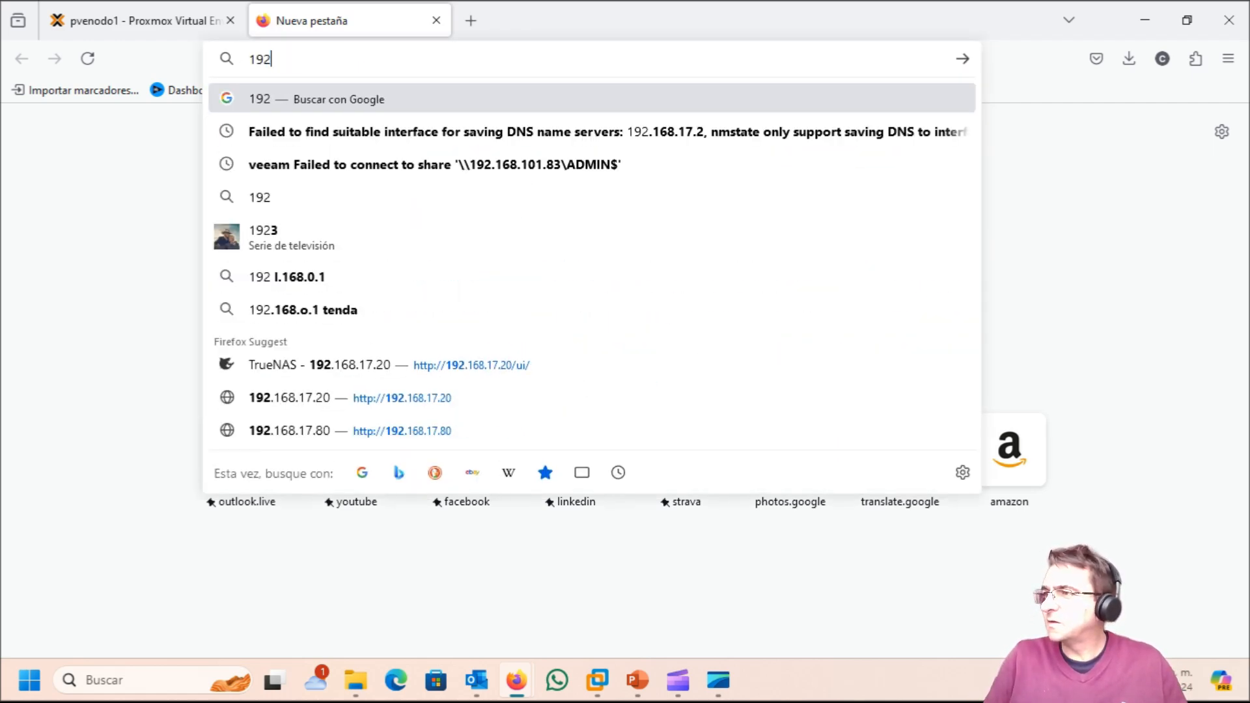
key("BackSpace")
key("BackSpace")
key("BackSpace")
type("https")
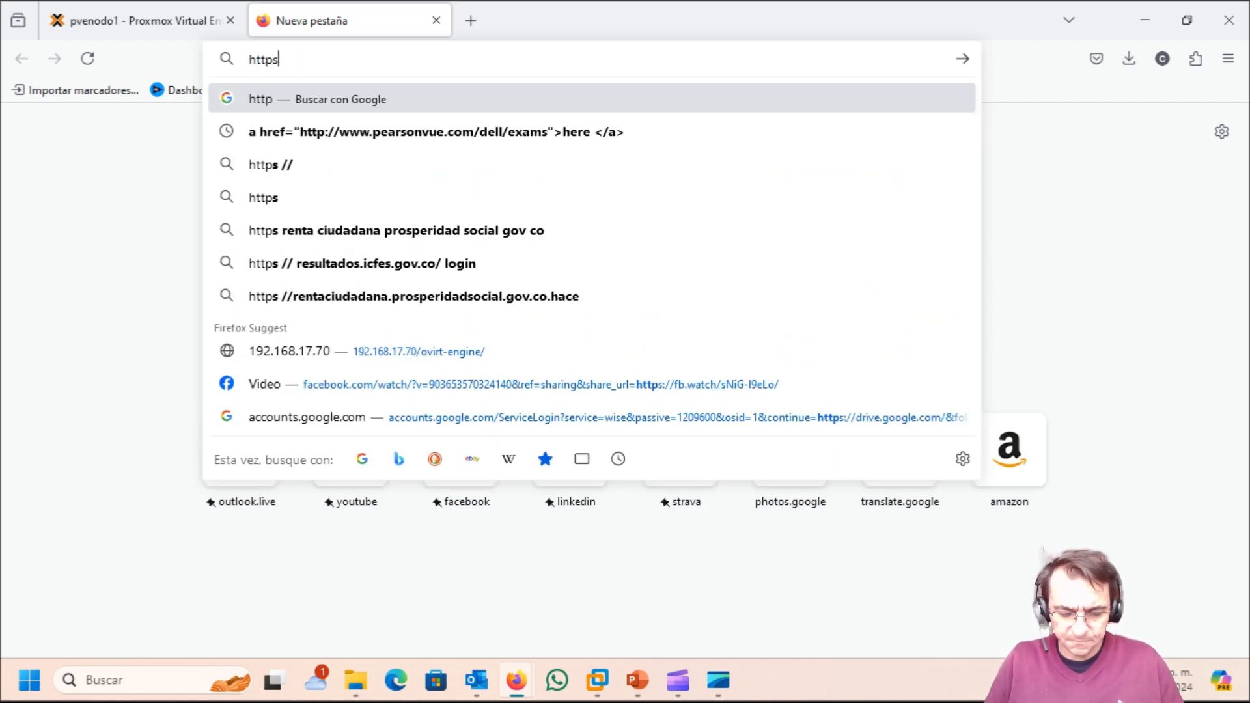
type(":")
type("//")
type("192-")
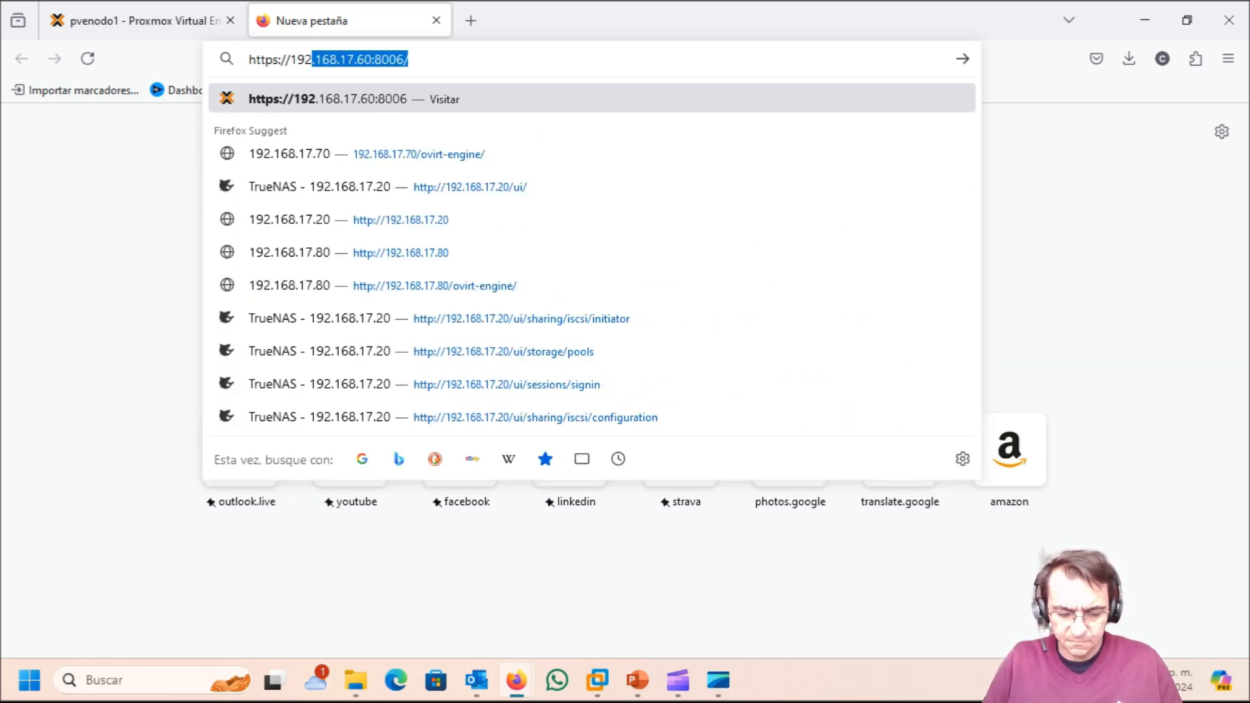
key("BackSpace")
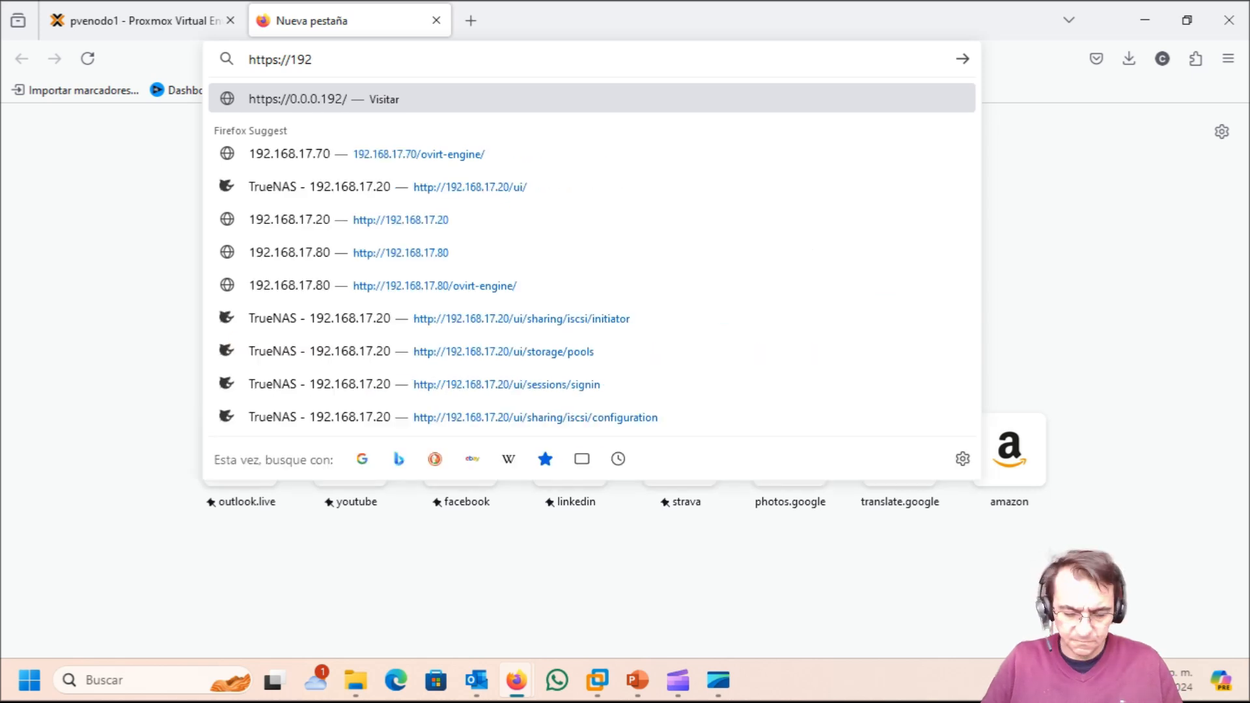
type(".168.17")
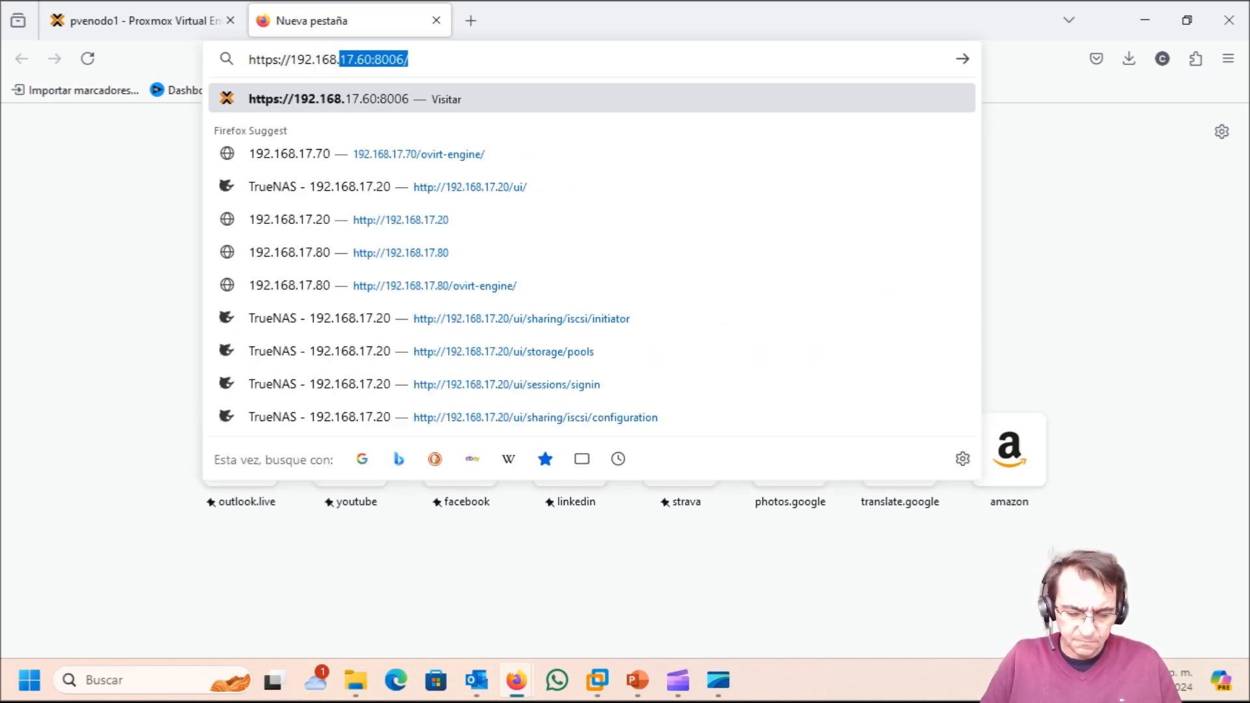
type(".82")
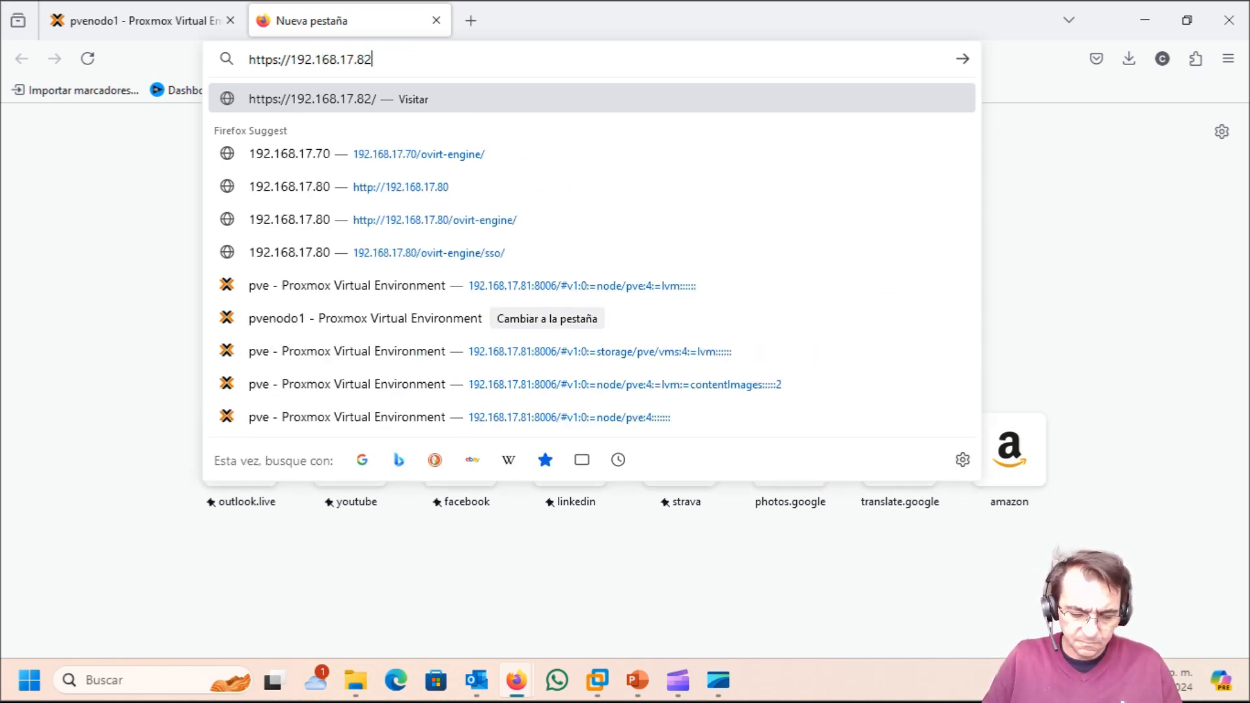
type(":8006")
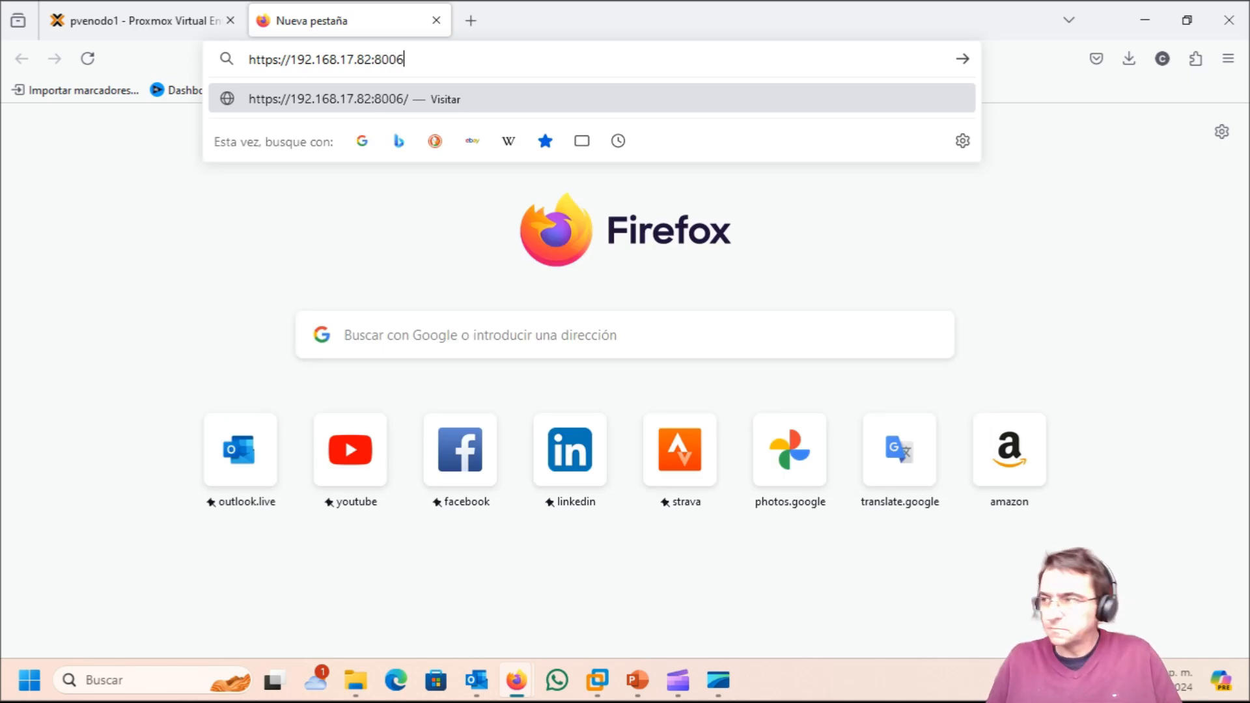
key("Return")
left_click(945, 555)
Step: Accept the certificate risk and log in to pvenodo2 as root with the account password
left_click(880, 593)
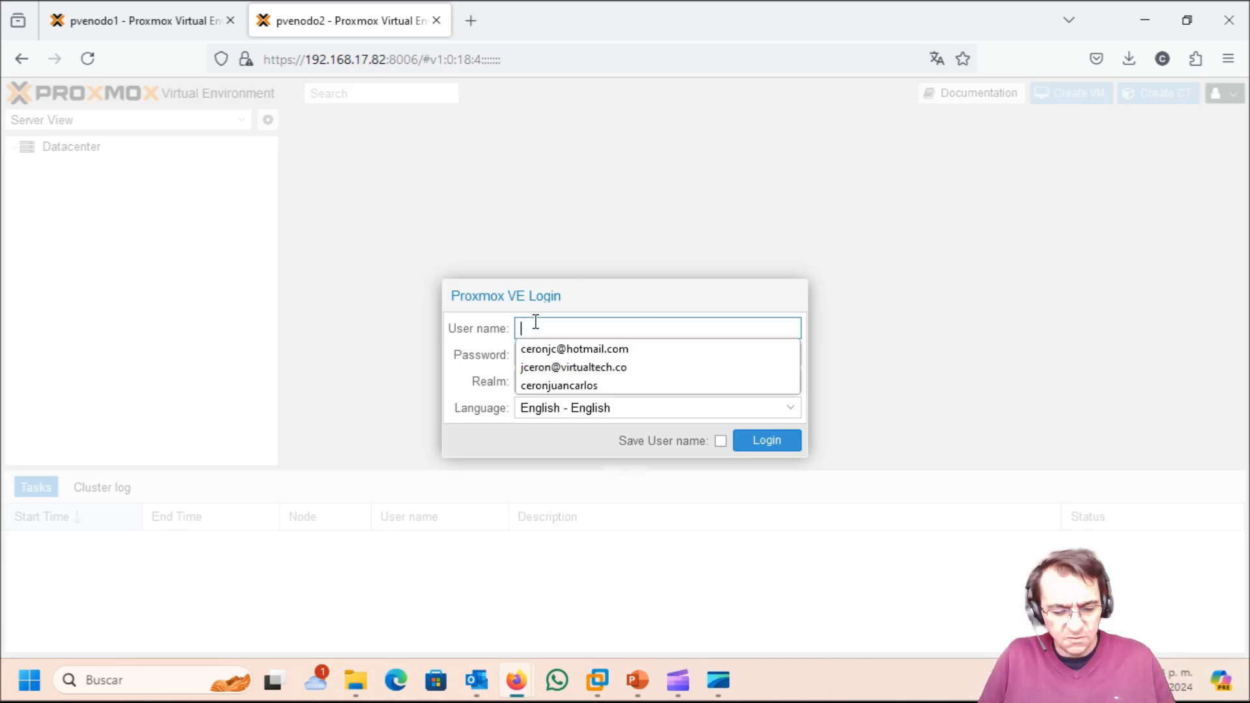
type("root")
key("Tab")
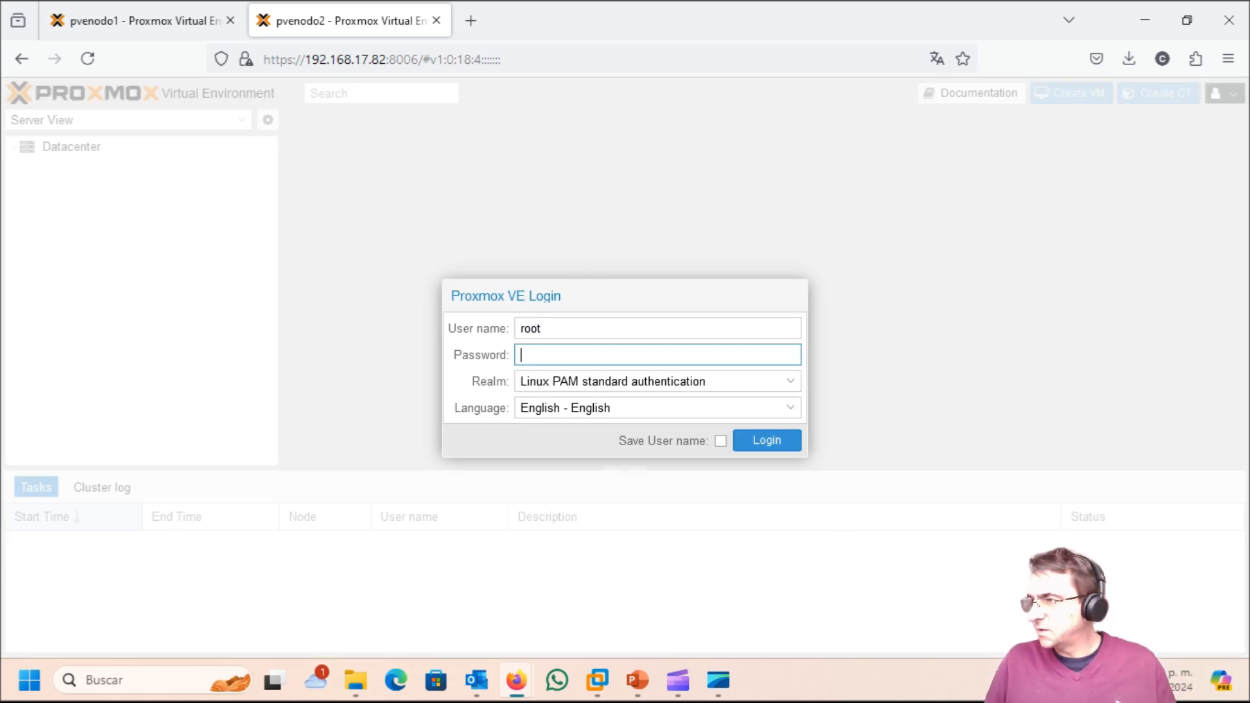
type("***********")
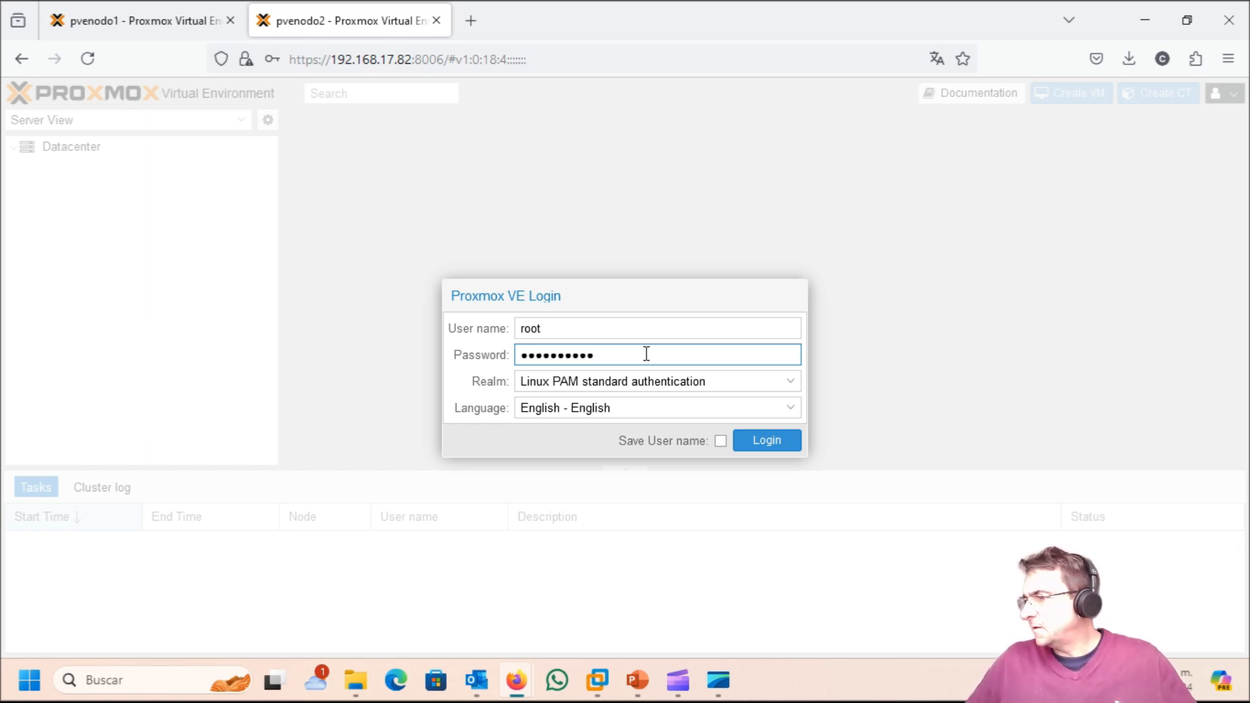
left_click(770, 441)
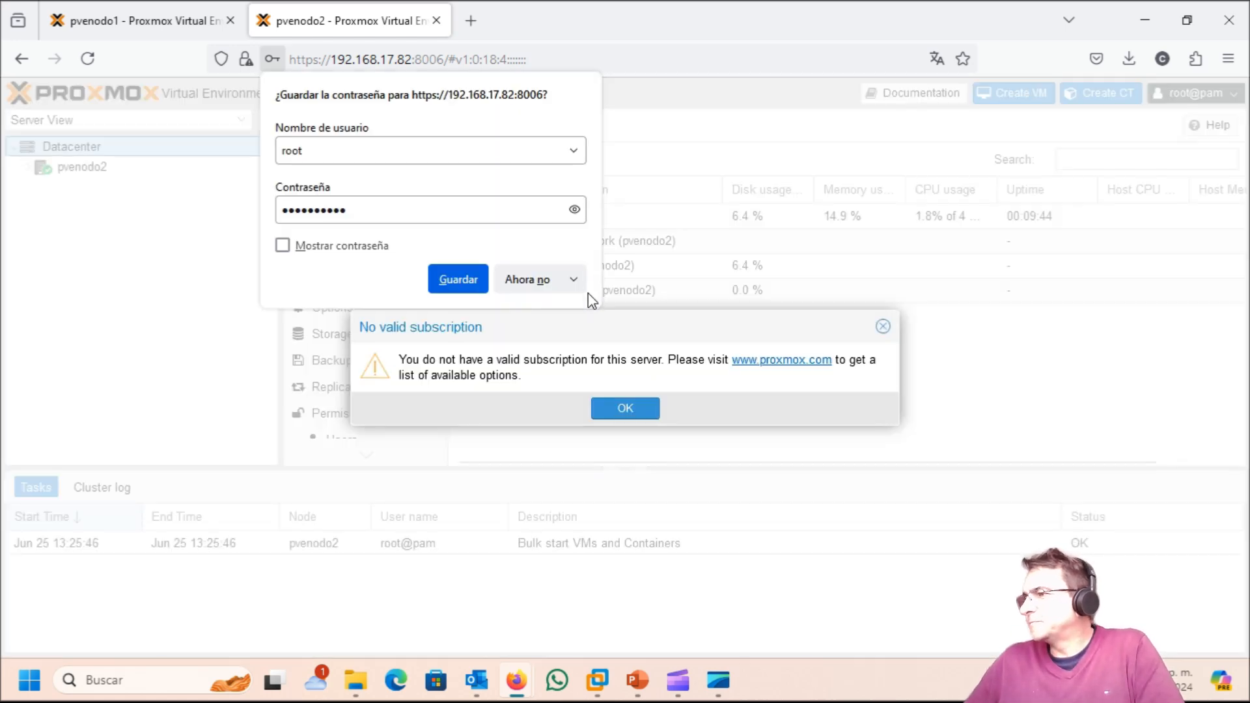
Step: Never save the pvenodo2 password in Firefox and dismiss the no-subscription notice
left_click(573, 279)
left_click(552, 315)
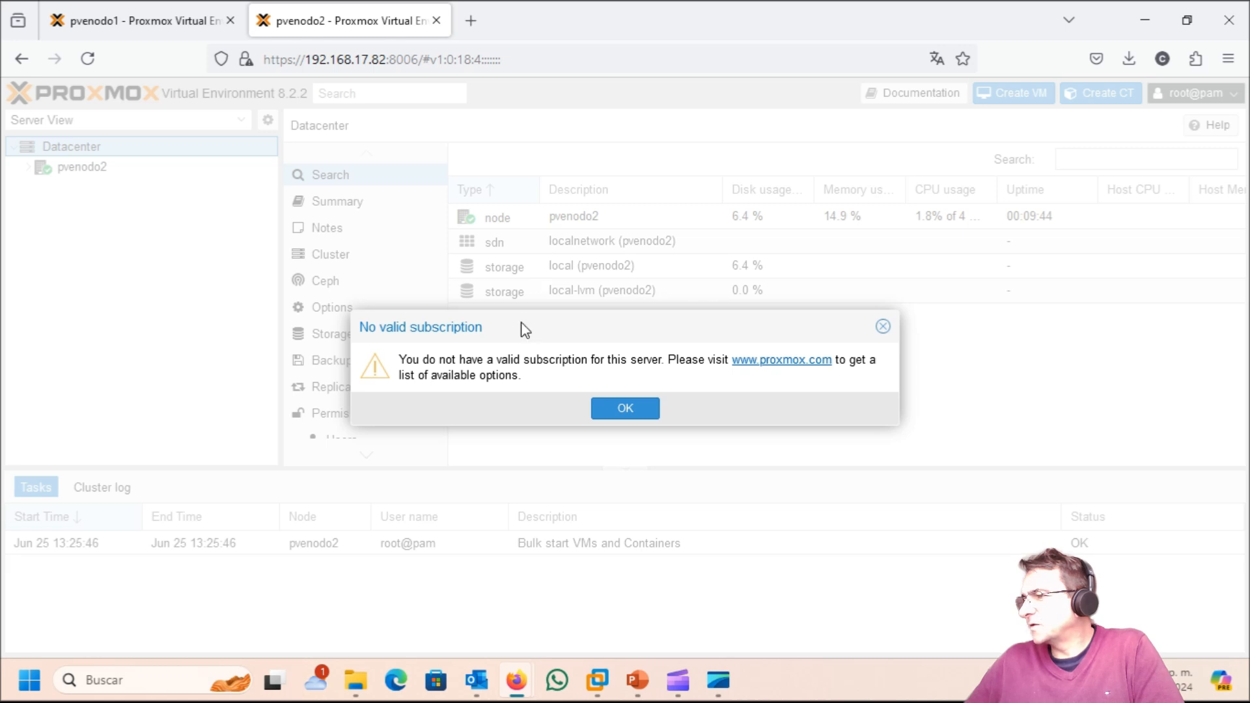
left_click(618, 406)
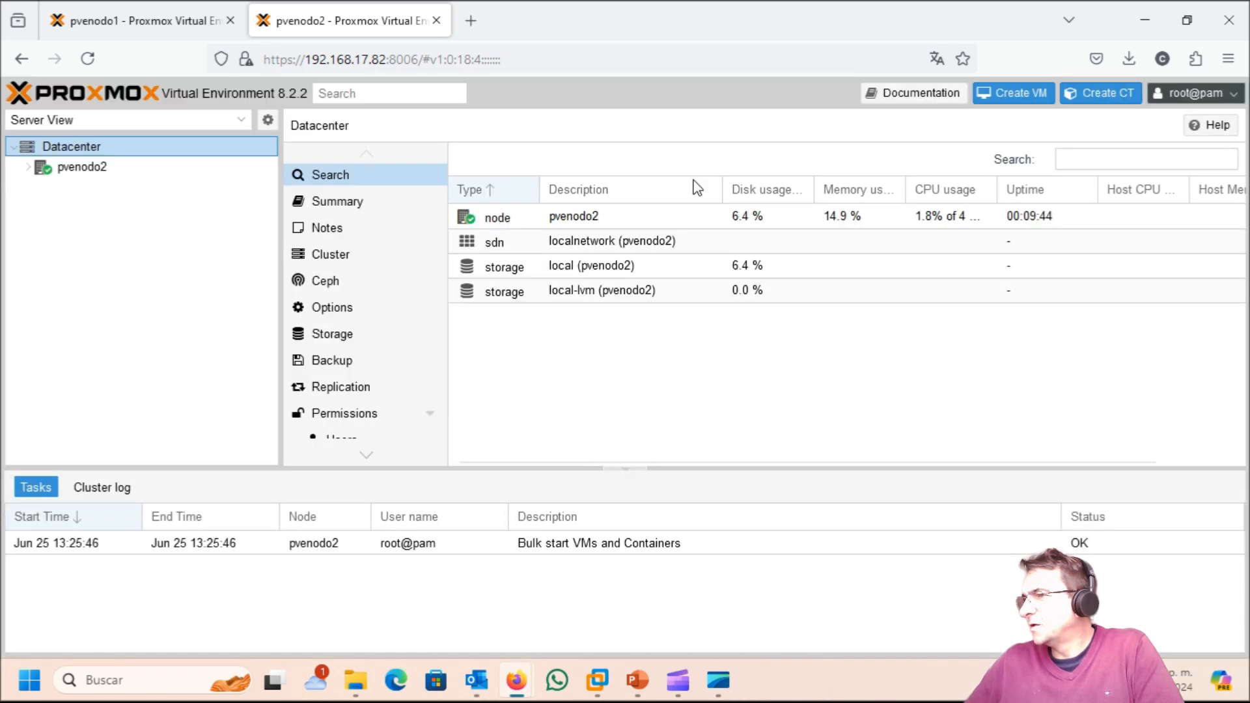
left_click(146, 16)
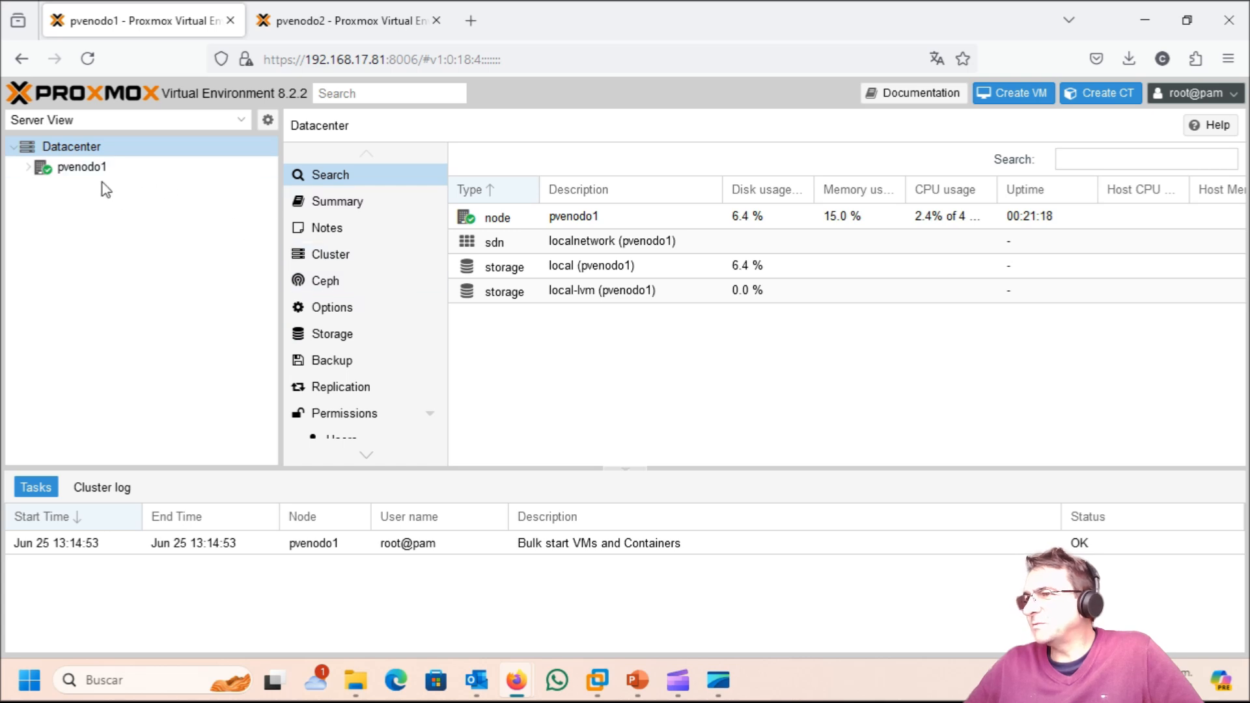
Step: Show pvenodo1's System > Network list and select the ens33 interface
left_click(73, 168)
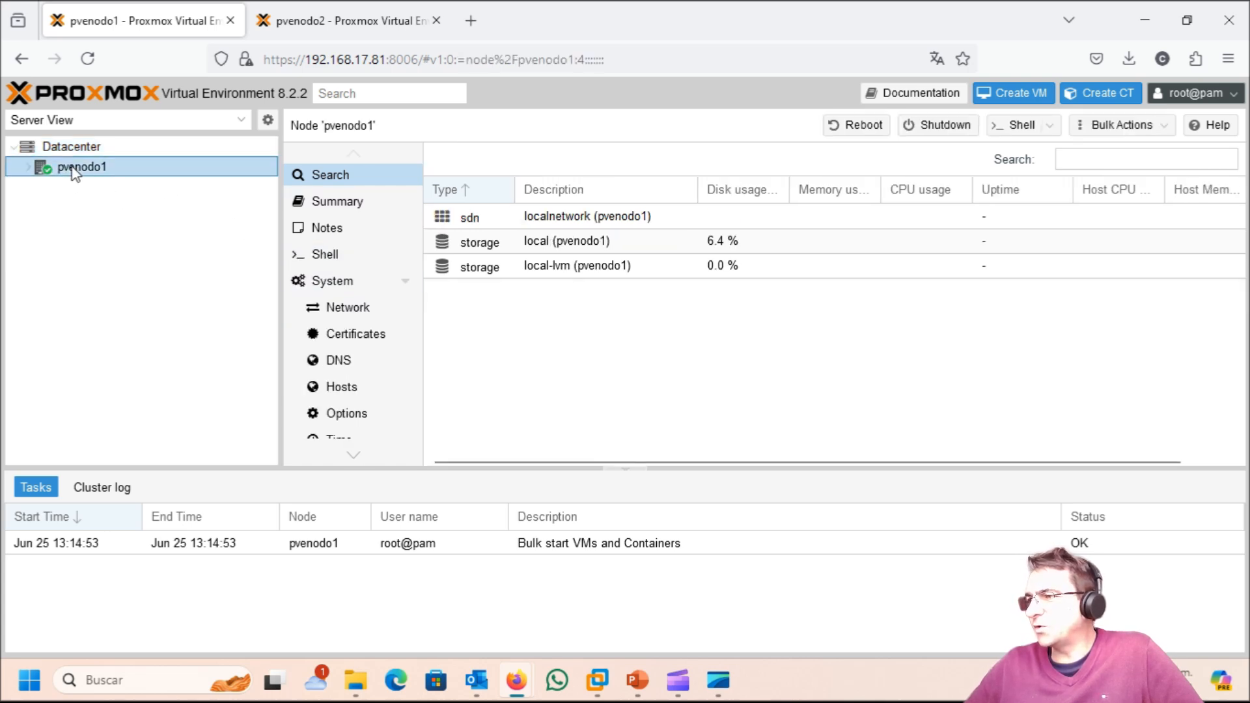
left_click(344, 317)
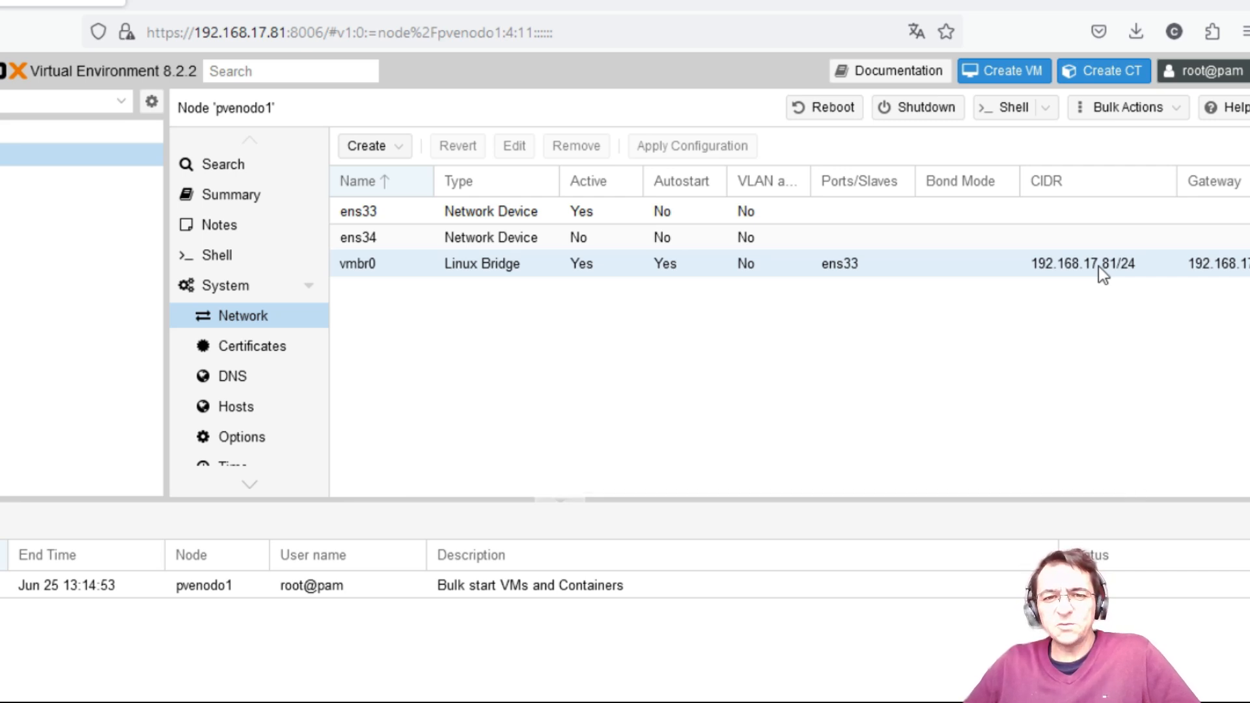
left_click(380, 218)
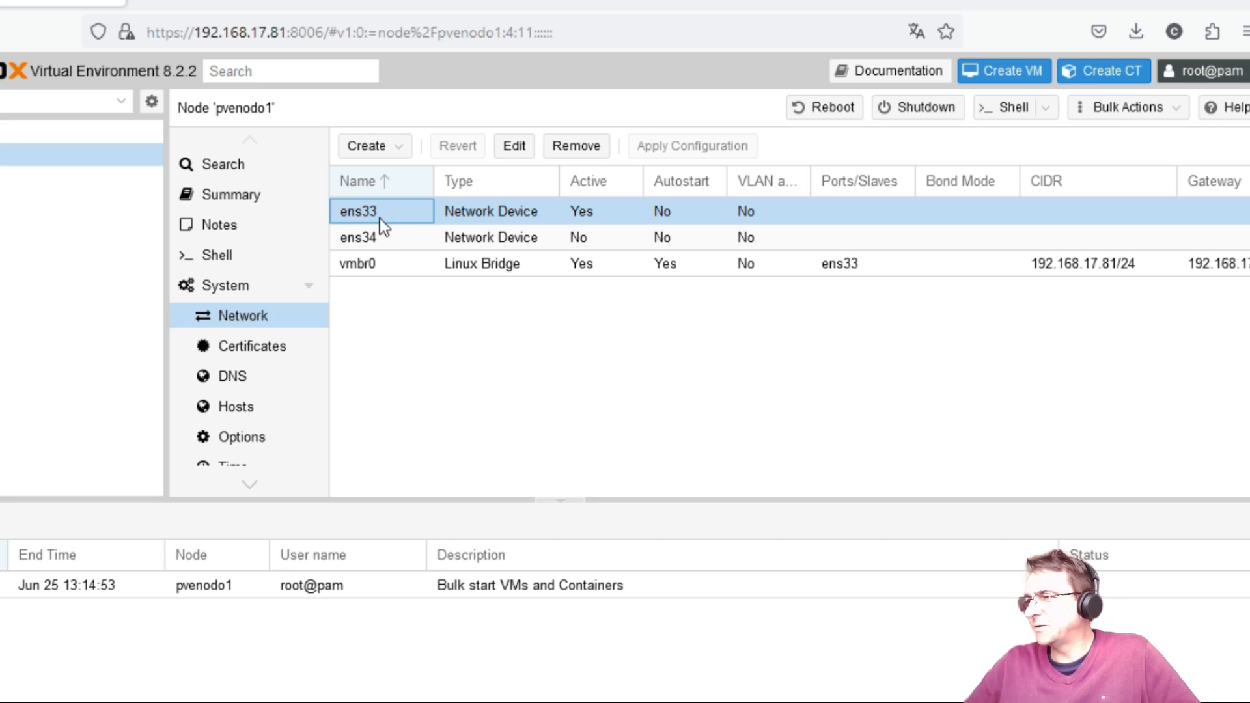
Step: Check ens33 unchanged, then clear ens33 from vmbr0's Bridge ports and save
double_click(380, 217)
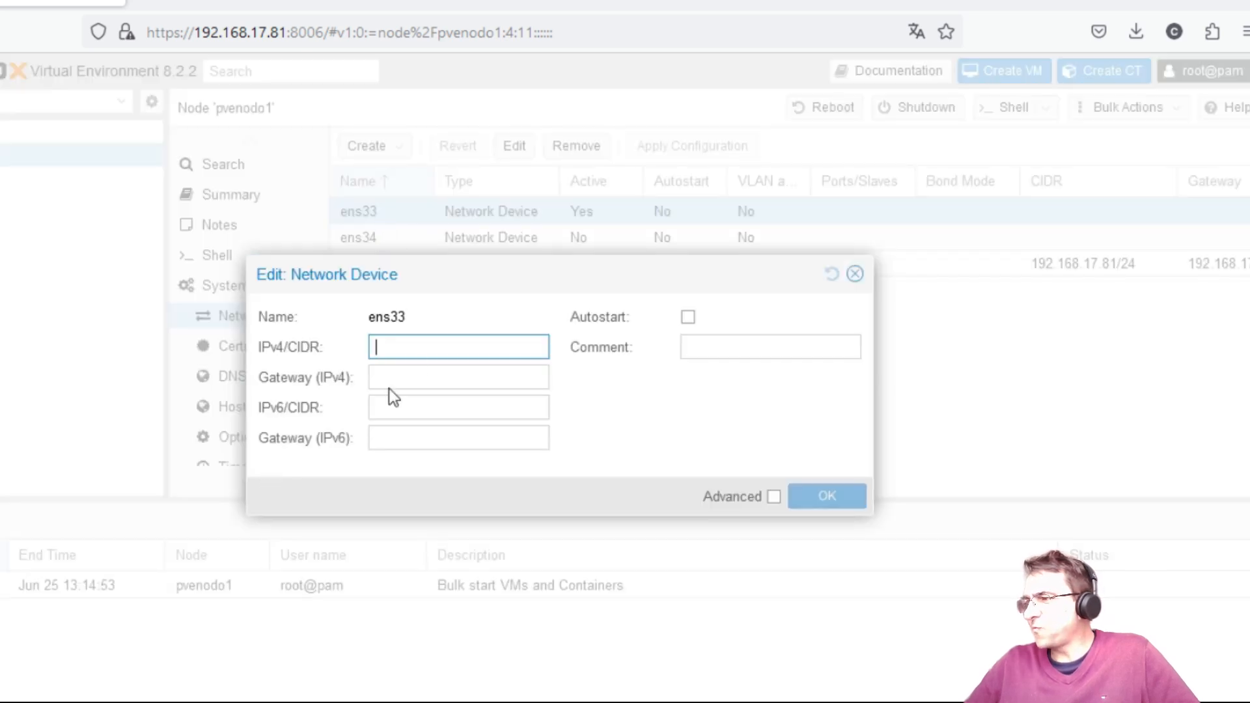
left_click(855, 273)
double_click(412, 263)
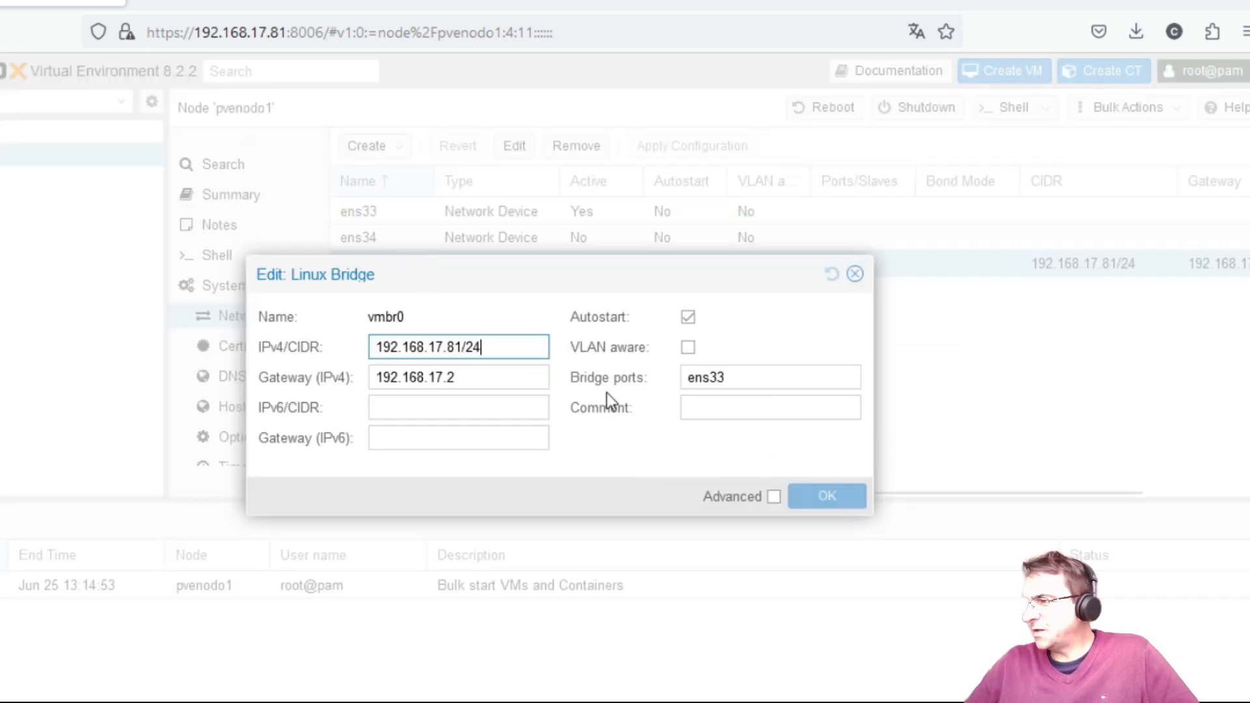
double_click(761, 381)
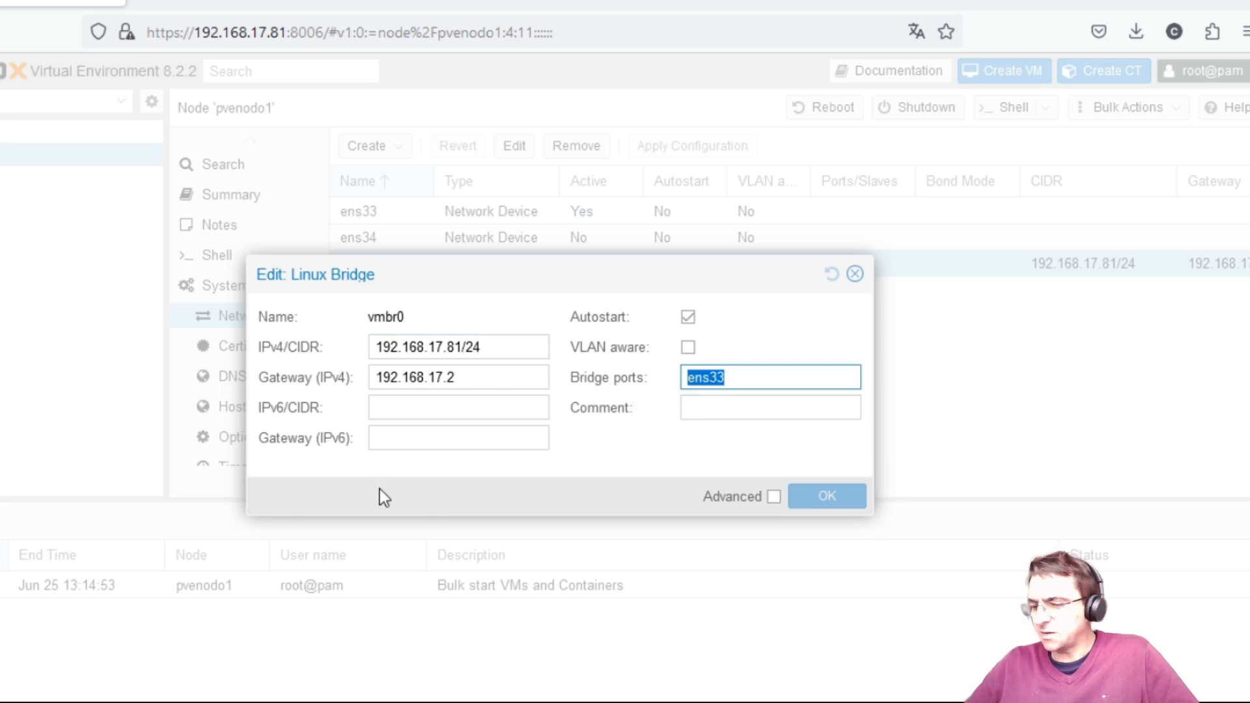
key("BackSpace")
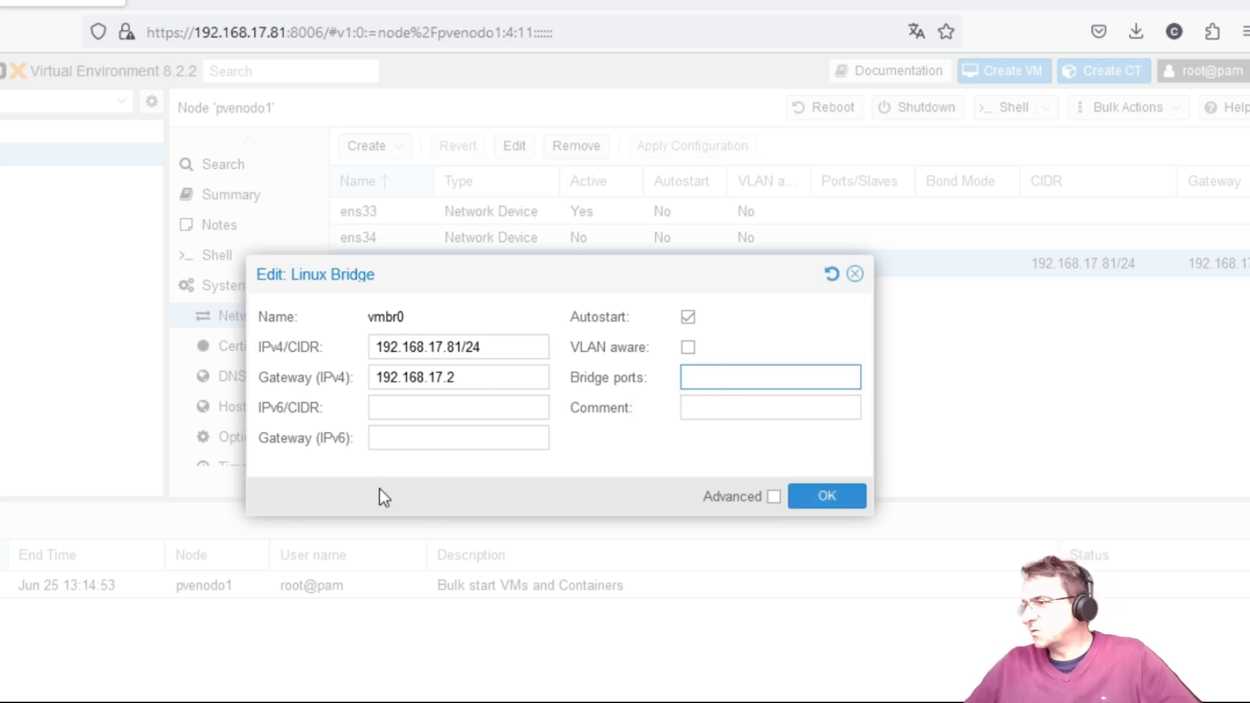
left_click(828, 498)
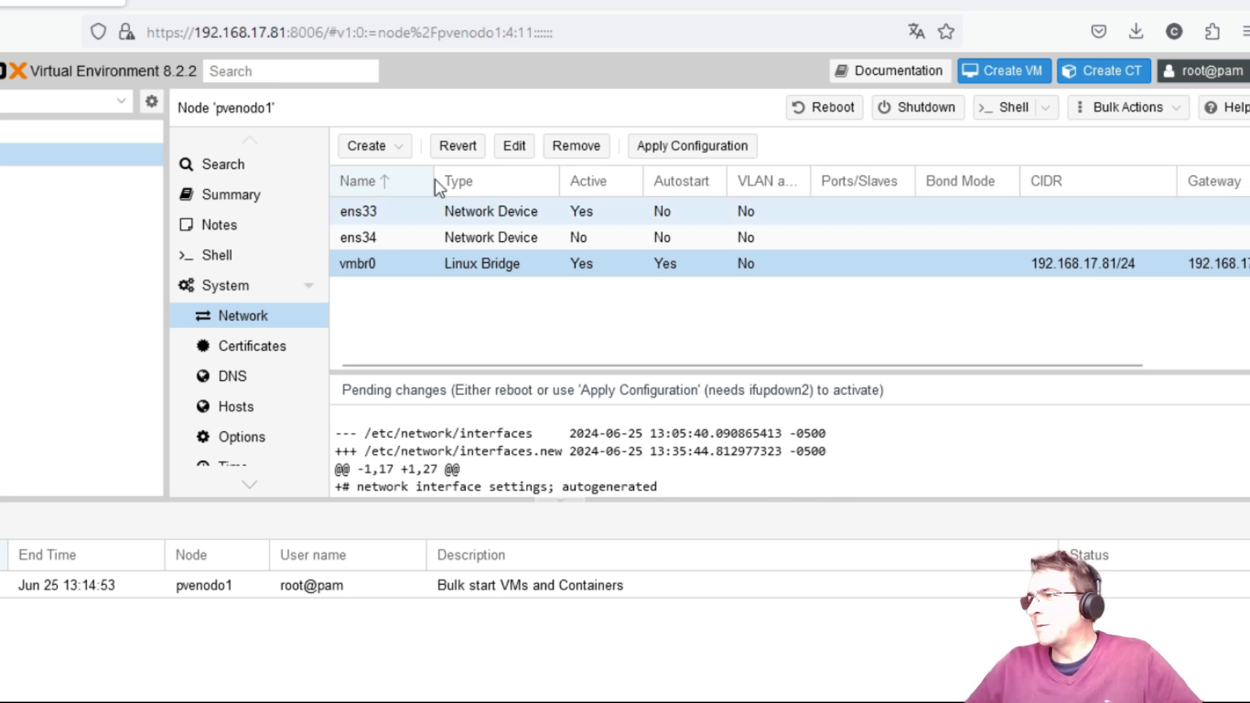
left_click(407, 153)
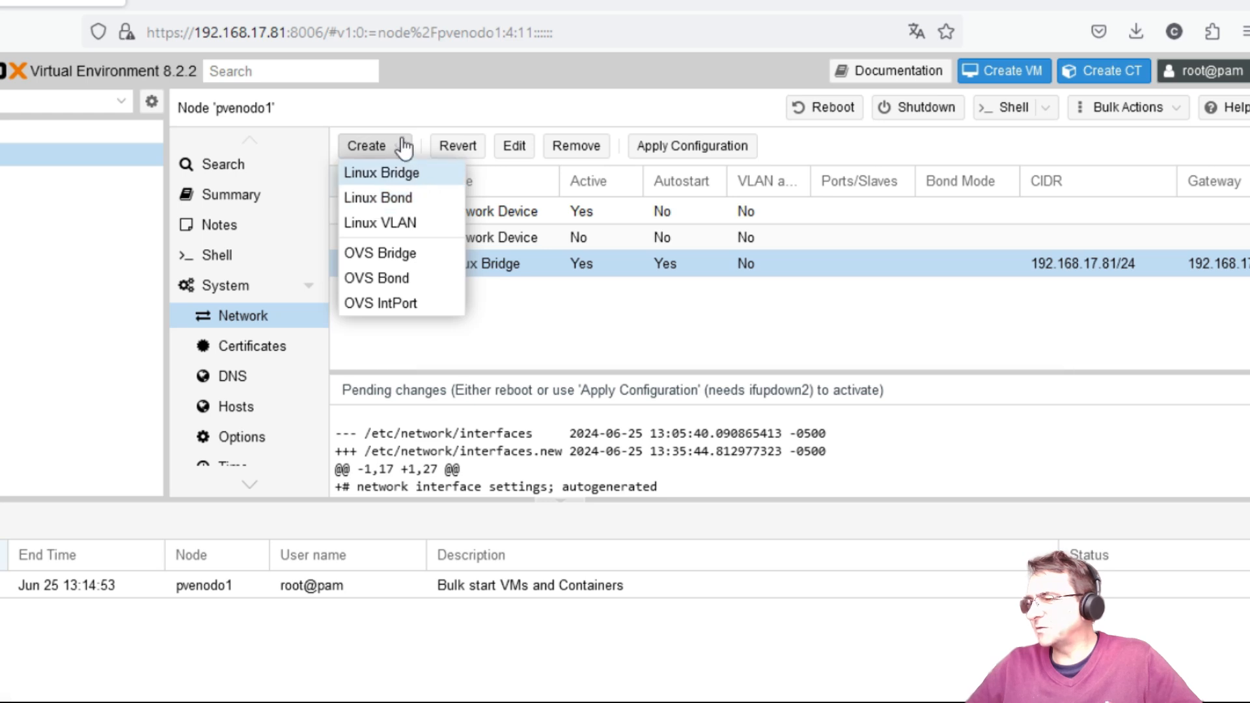
Step: Create Linux Bond bond0 with slaves 'ens33 ens34' in balance-tlb mode
left_click(413, 201)
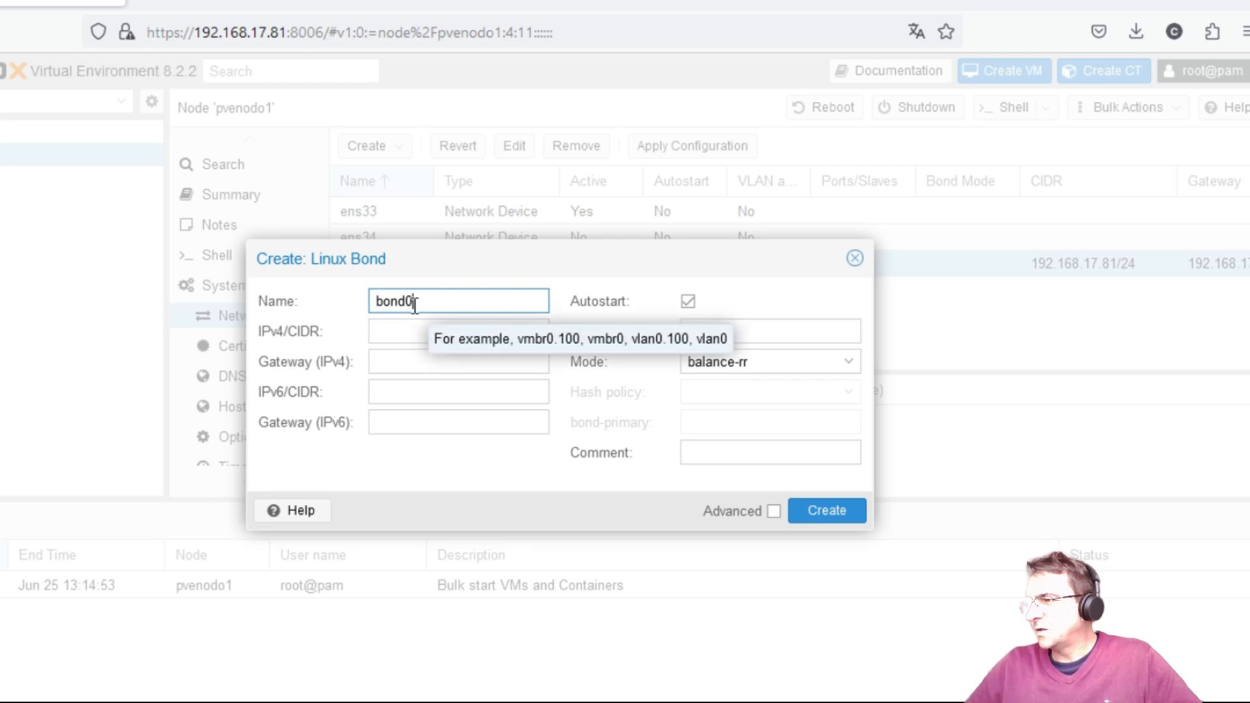
left_click(447, 332)
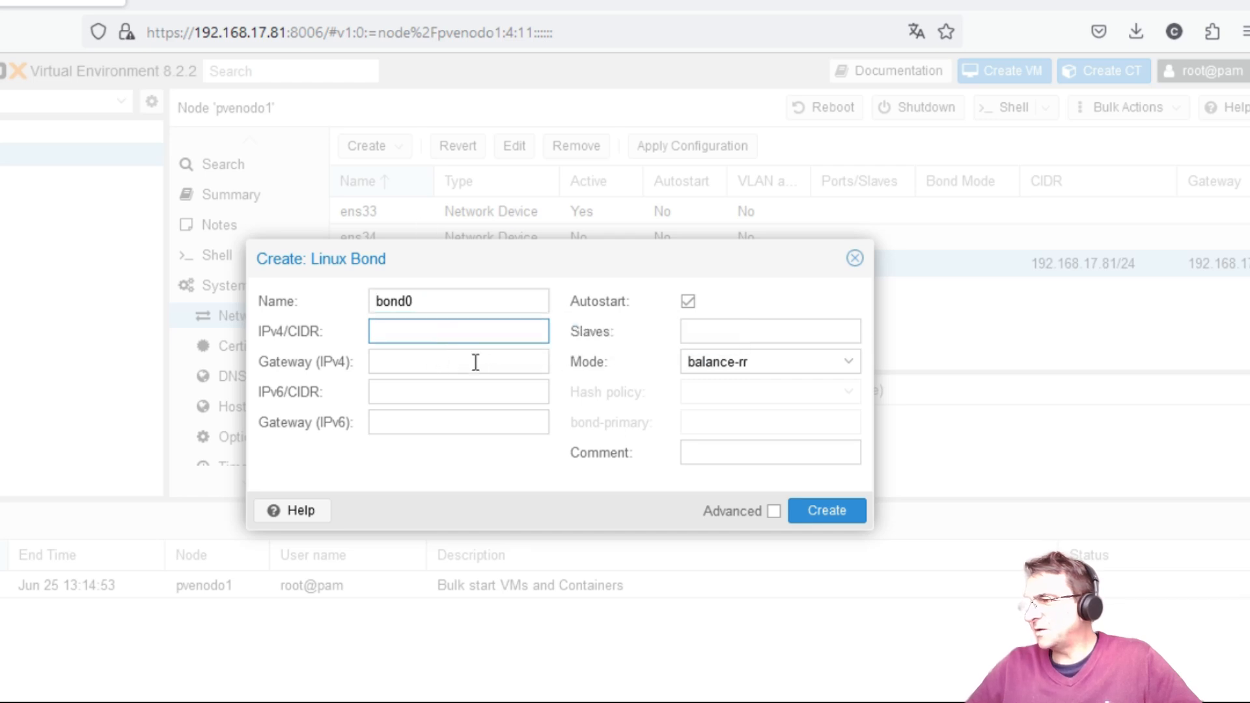
left_click(473, 369)
left_click(457, 392)
left_click(453, 420)
left_click(453, 325)
left_click(712, 331)
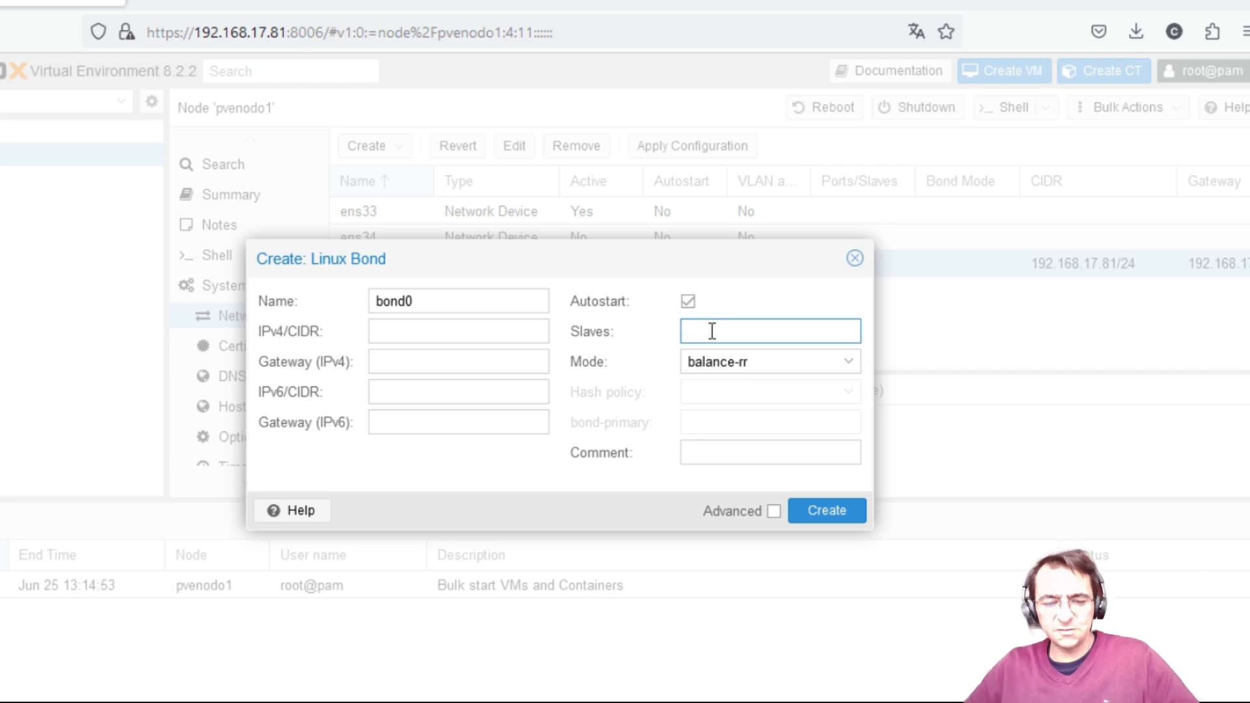
type("ens33")
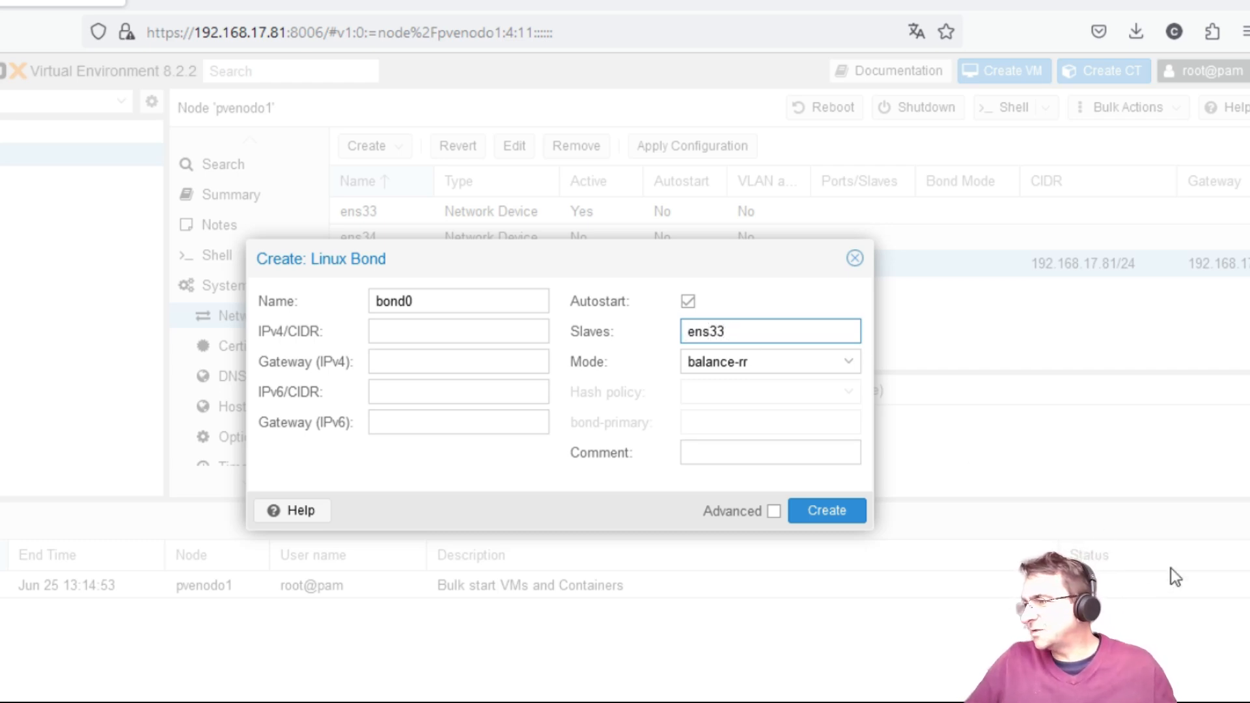
type(" ens34")
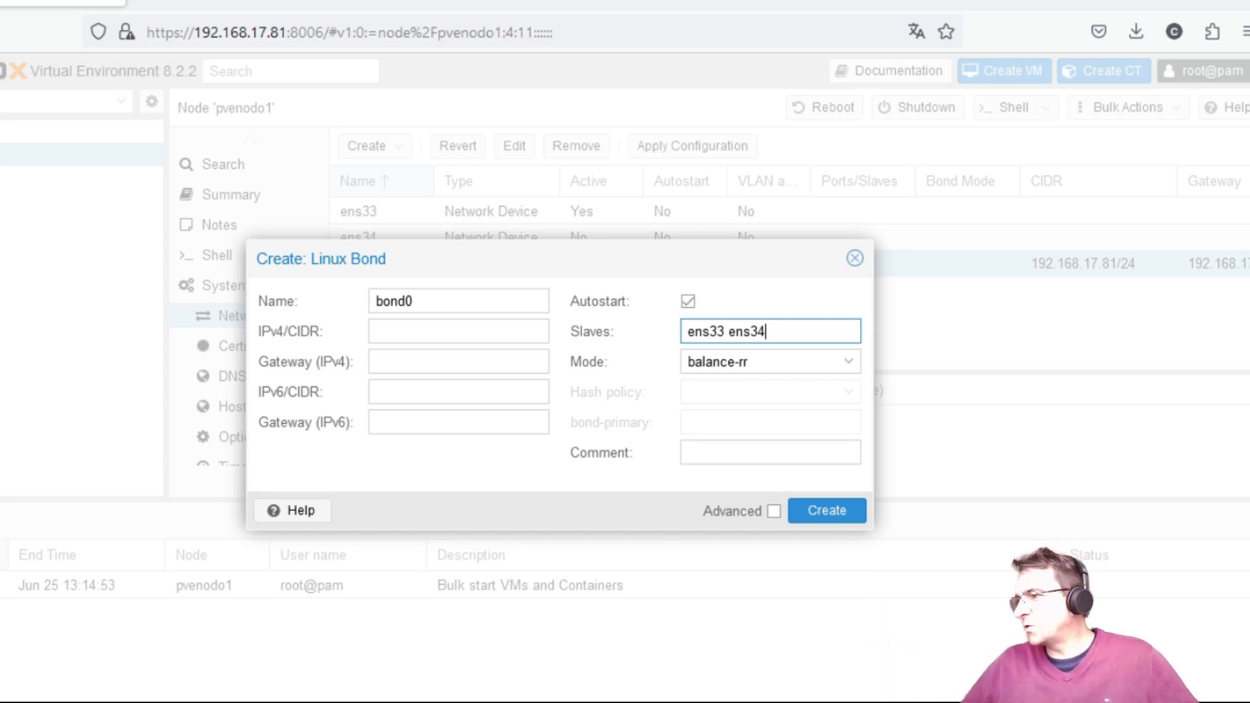
left_click(848, 365)
left_click(848, 365)
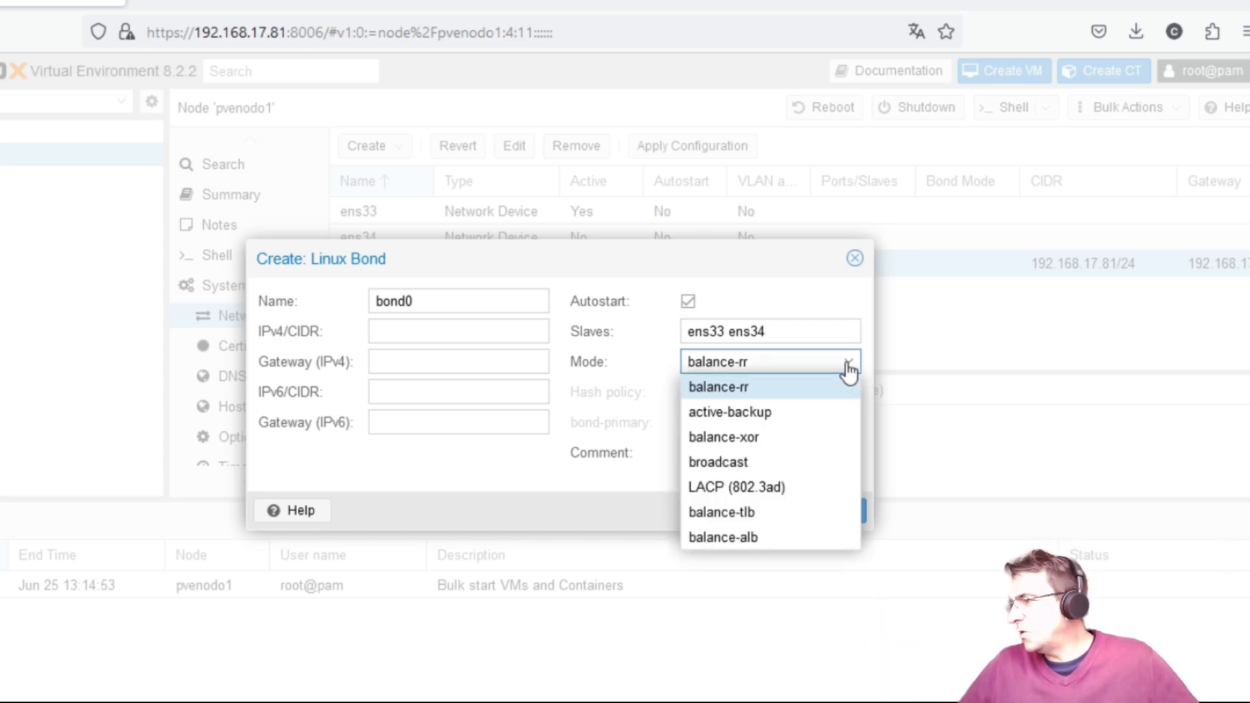
left_click(739, 514)
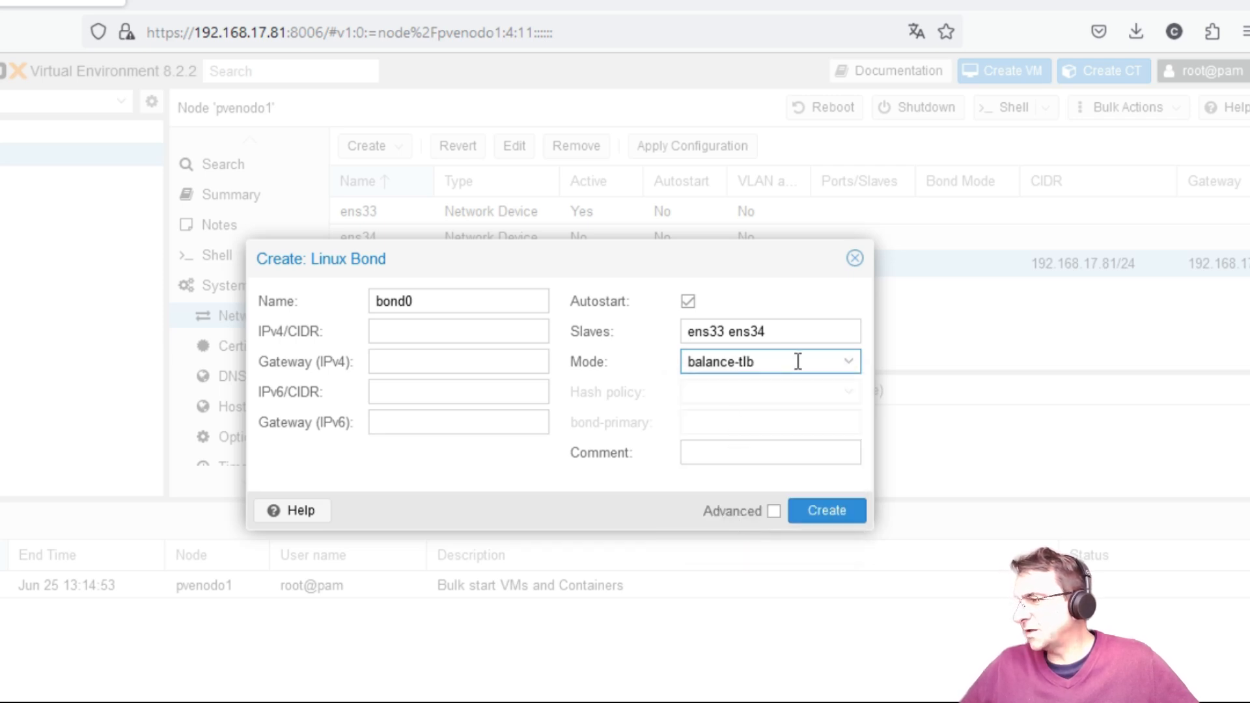
left_click(837, 513)
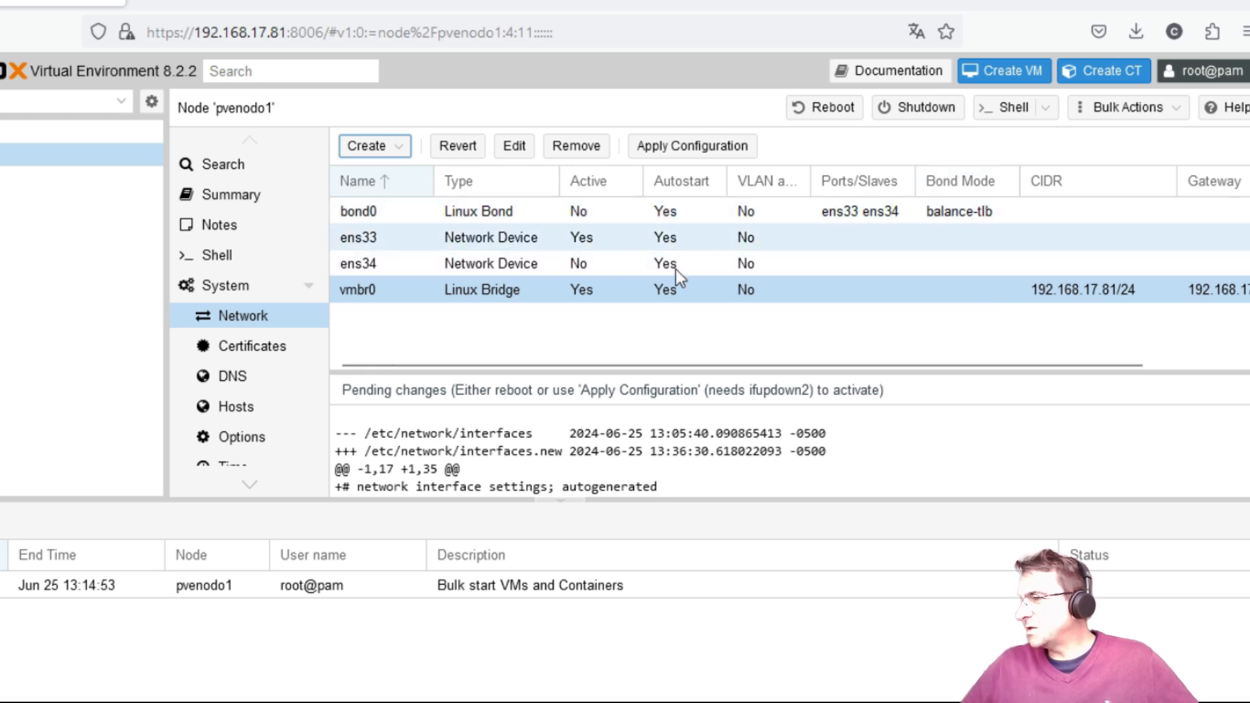
Step: Enter bond0 as vmbr0's bridge port, keeping 192.168.17.81/24
double_click(443, 293)
left_click(749, 379)
type("bo")
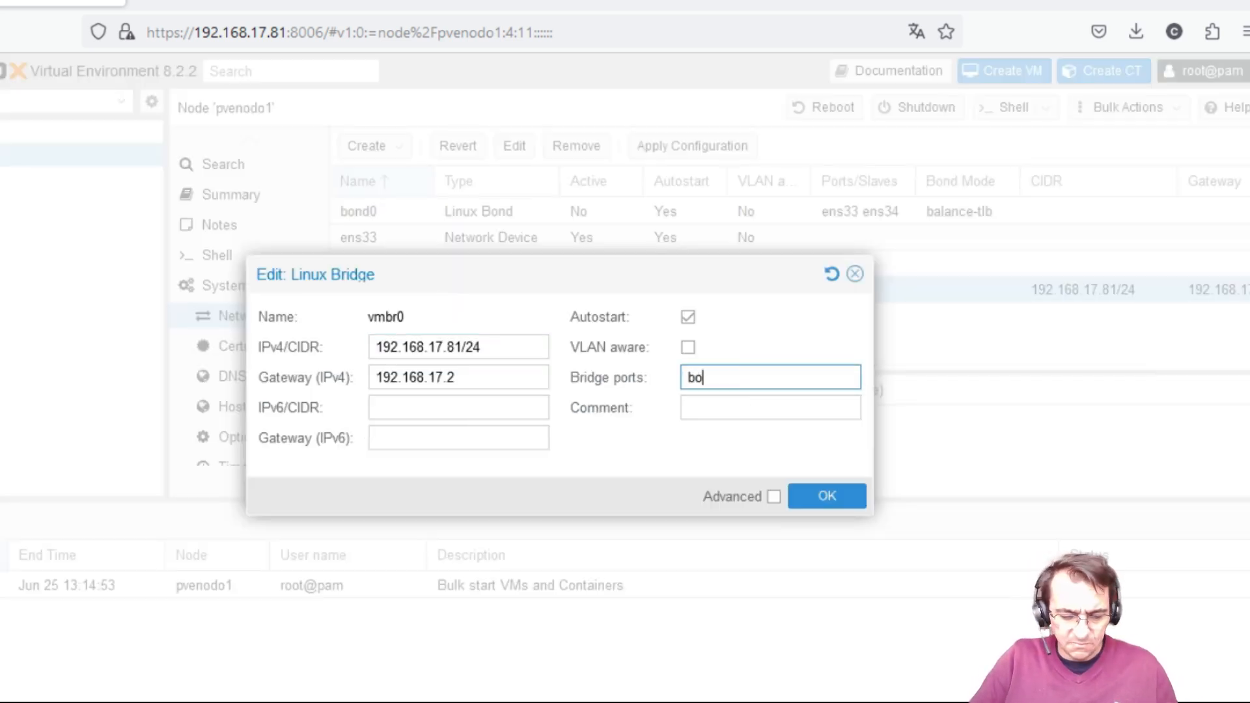
type("nd0")
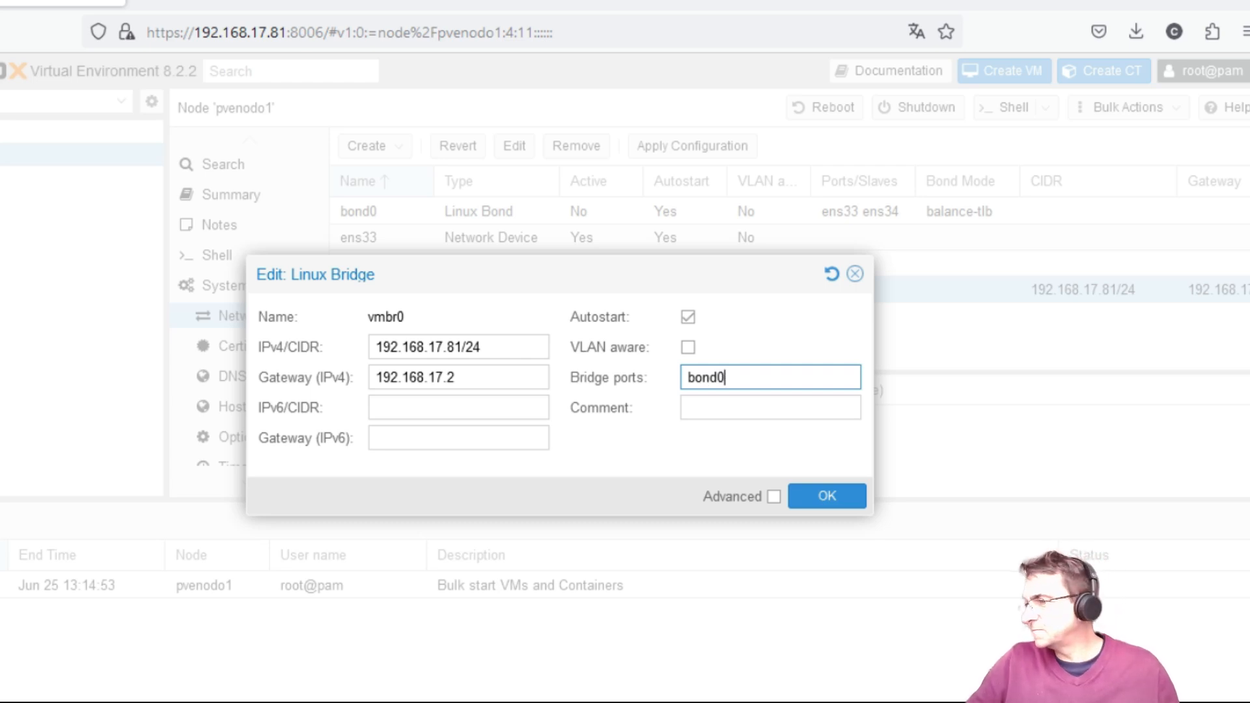
left_click(823, 501)
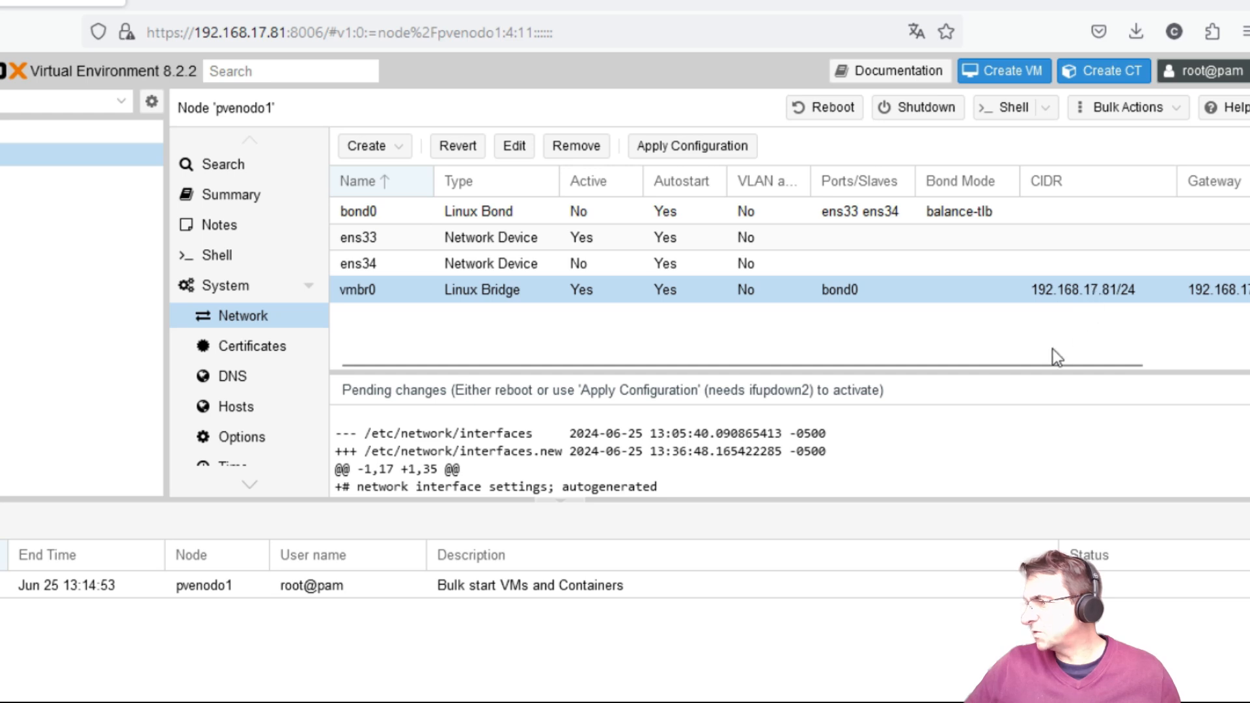
left_click_drag(1054, 364, 814, 363)
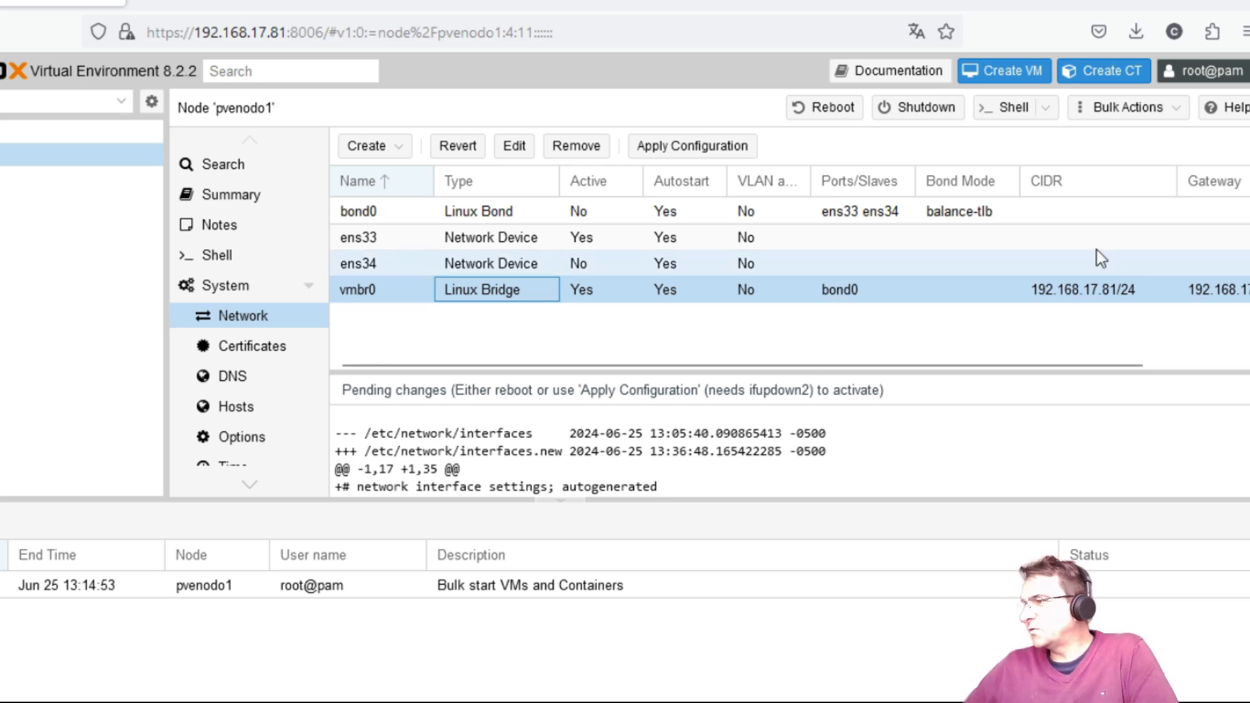
Step: Apply the pending network configuration on pvenodo1 and confirm with Yes
left_click(710, 148)
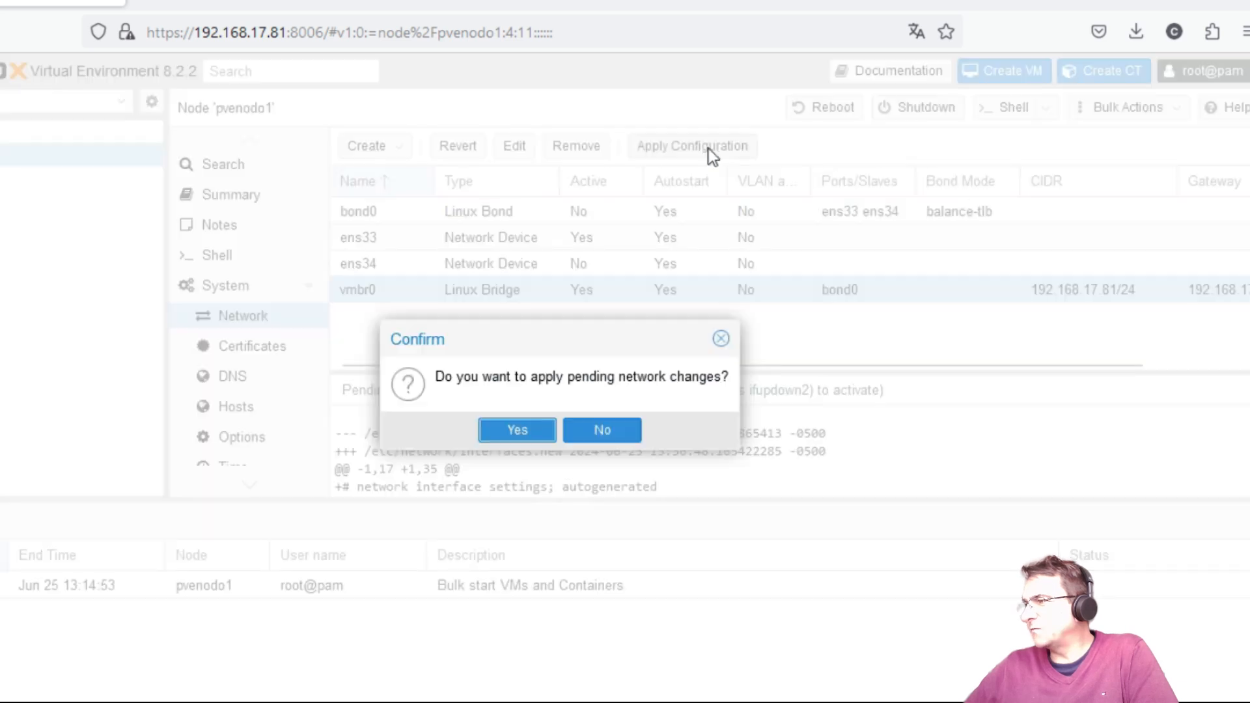
left_click(523, 428)
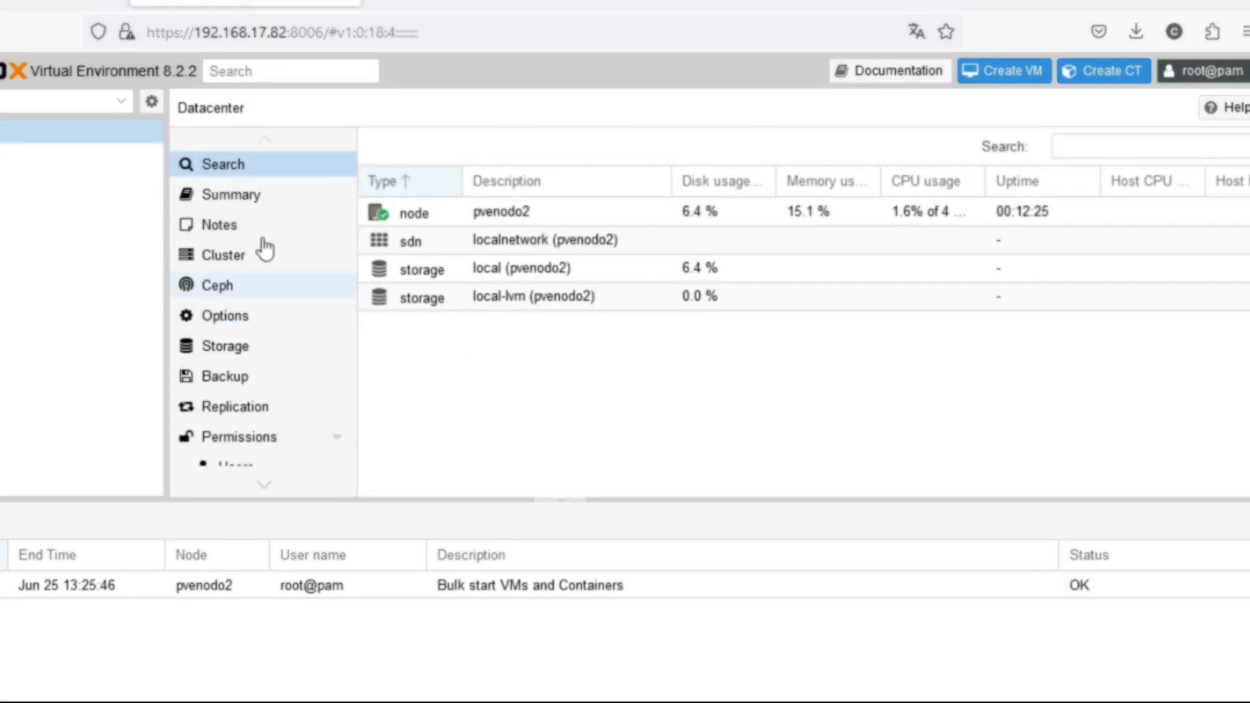
Step: On pvenodo2, remove ens33 from vmbr0's bridge ports and save the bridge
left_click(78, 154)
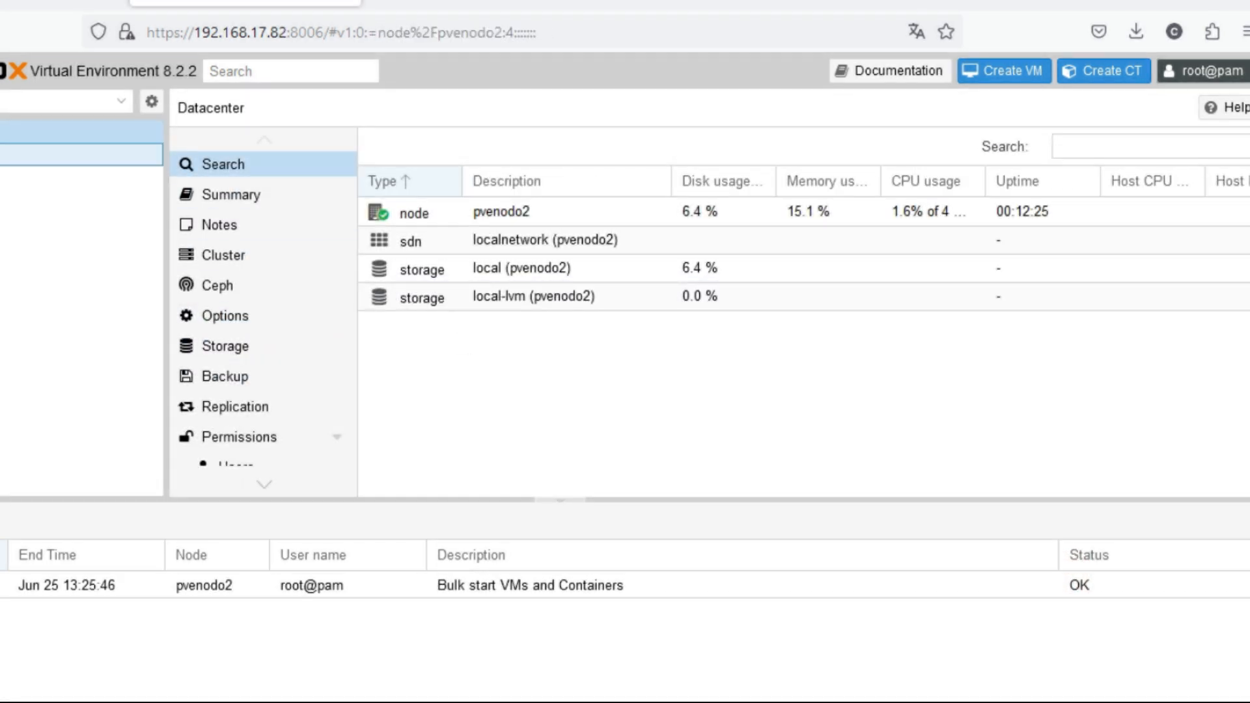
left_click(196, 319)
left_click(443, 272)
double_click(442, 272)
left_click_drag(743, 377, 580, 358)
key("BackSpace")
left_click(830, 497)
Step: Create Linux Bond bond0 on pvenodo2 over ens33 and ens34 in balance-tlb mode
left_click(379, 149)
left_click(391, 198)
left_click(740, 332)
type("ens33 ens33")
left_click(813, 361)
left_click(753, 544)
left_click(826, 510)
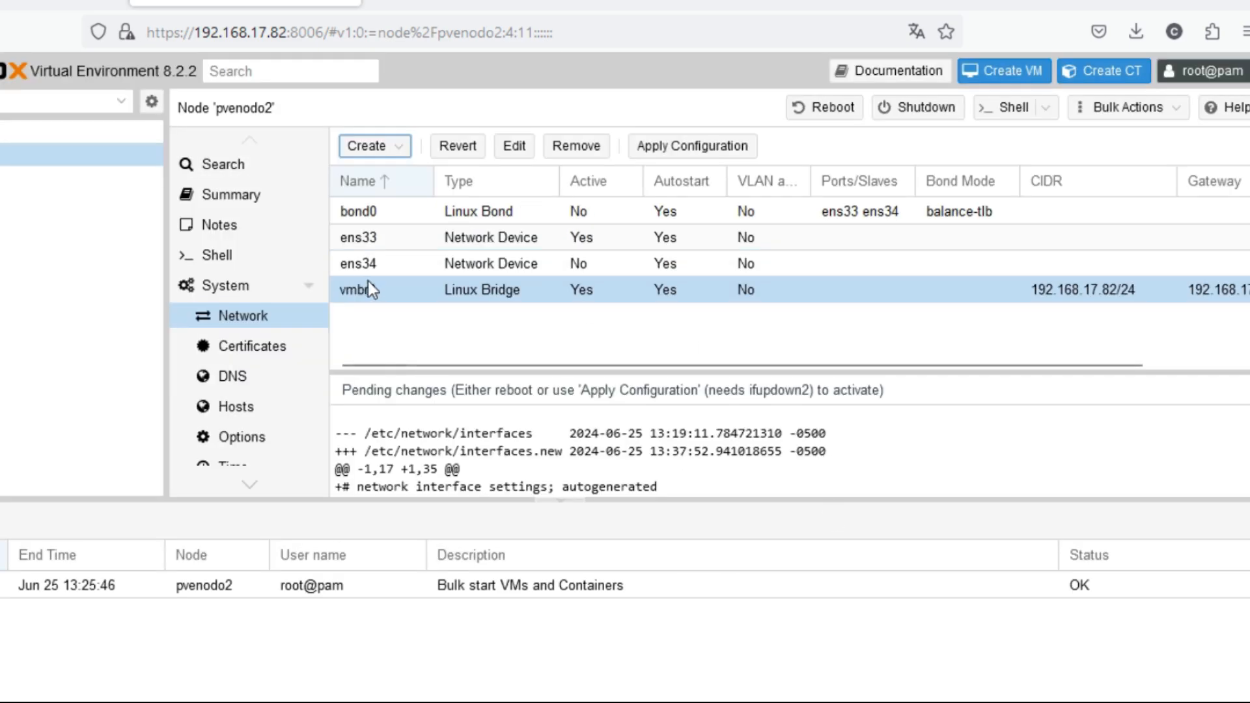
Step: Set vmbr0's bridge port to bond0 and apply the pending network changes
double_click(404, 293)
left_click(744, 375)
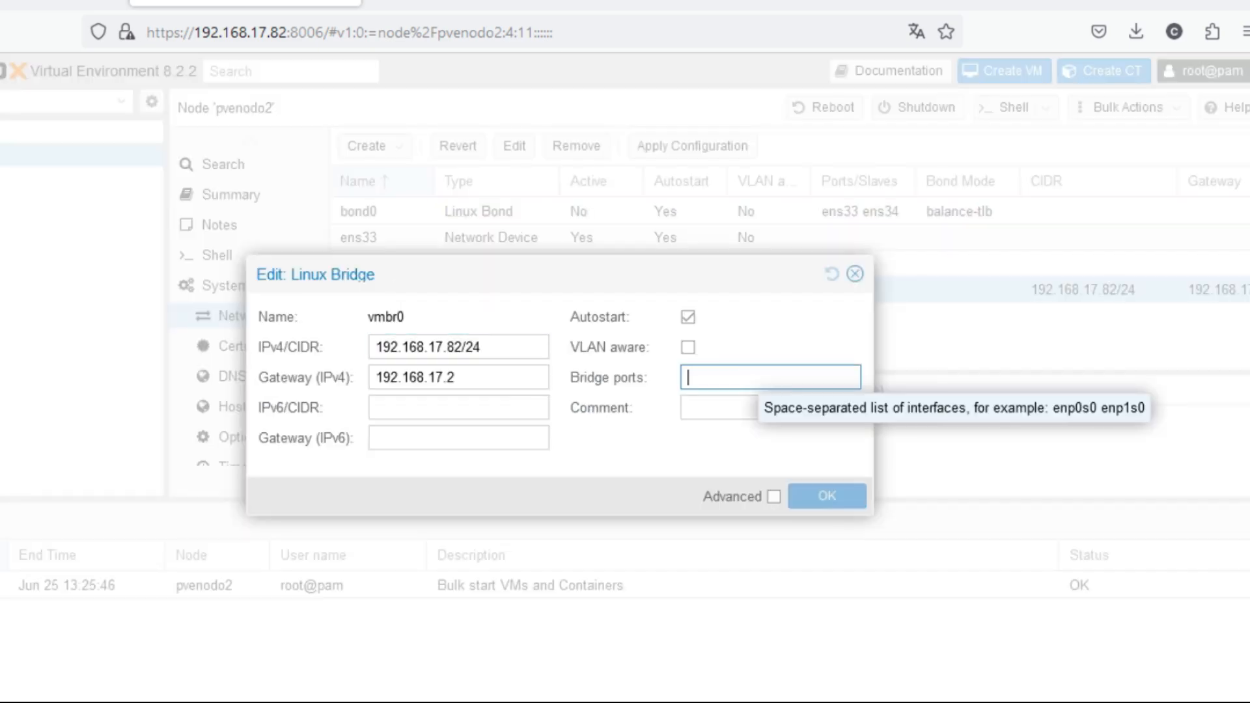
type("bond0")
left_click(827, 498)
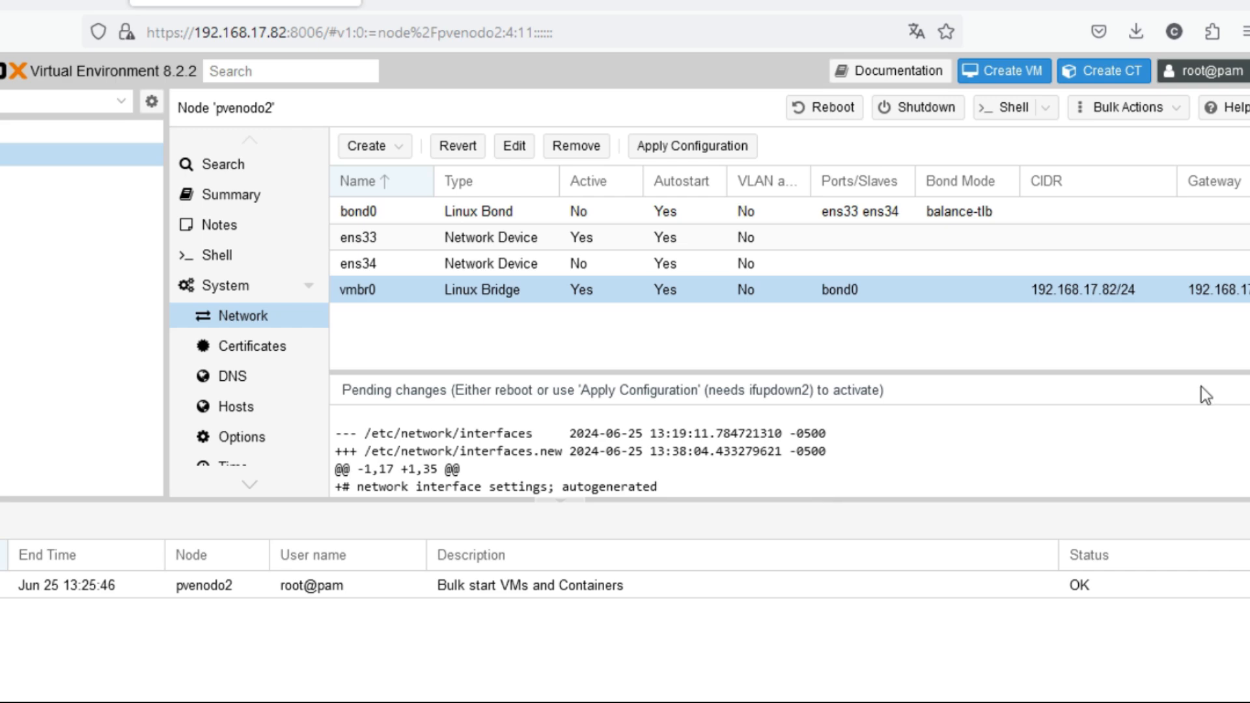
left_click(709, 146)
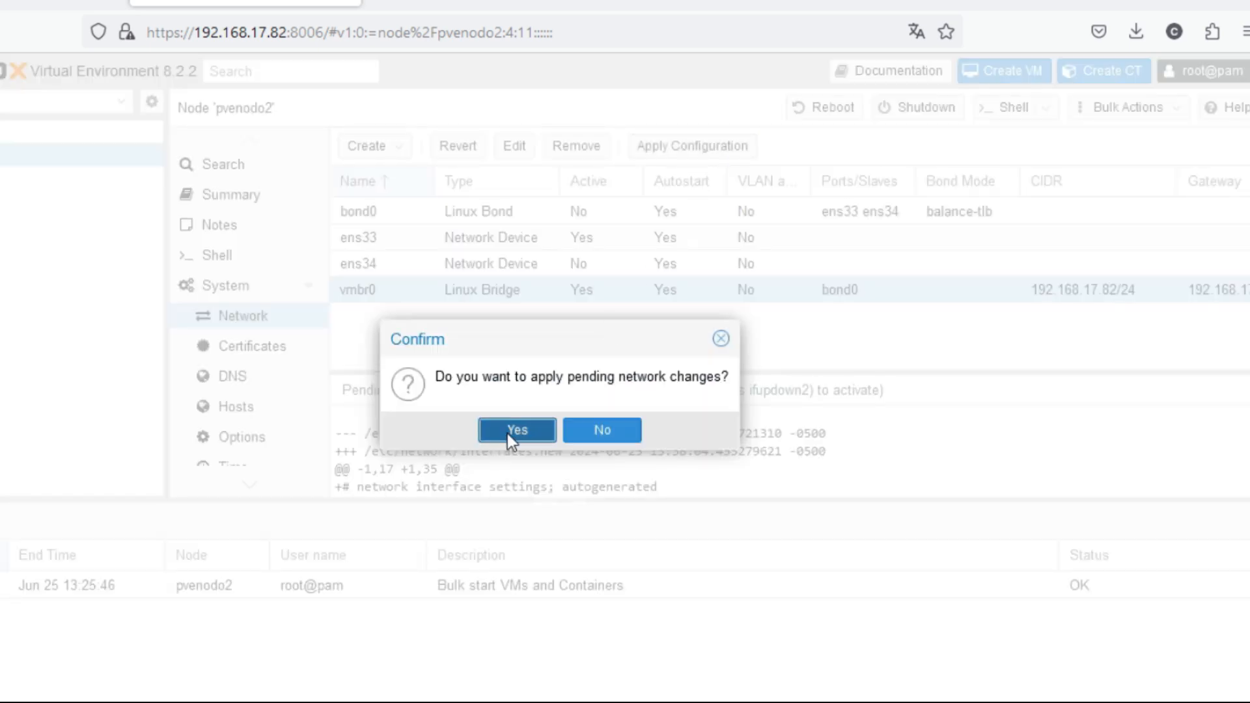
left_click(508, 431)
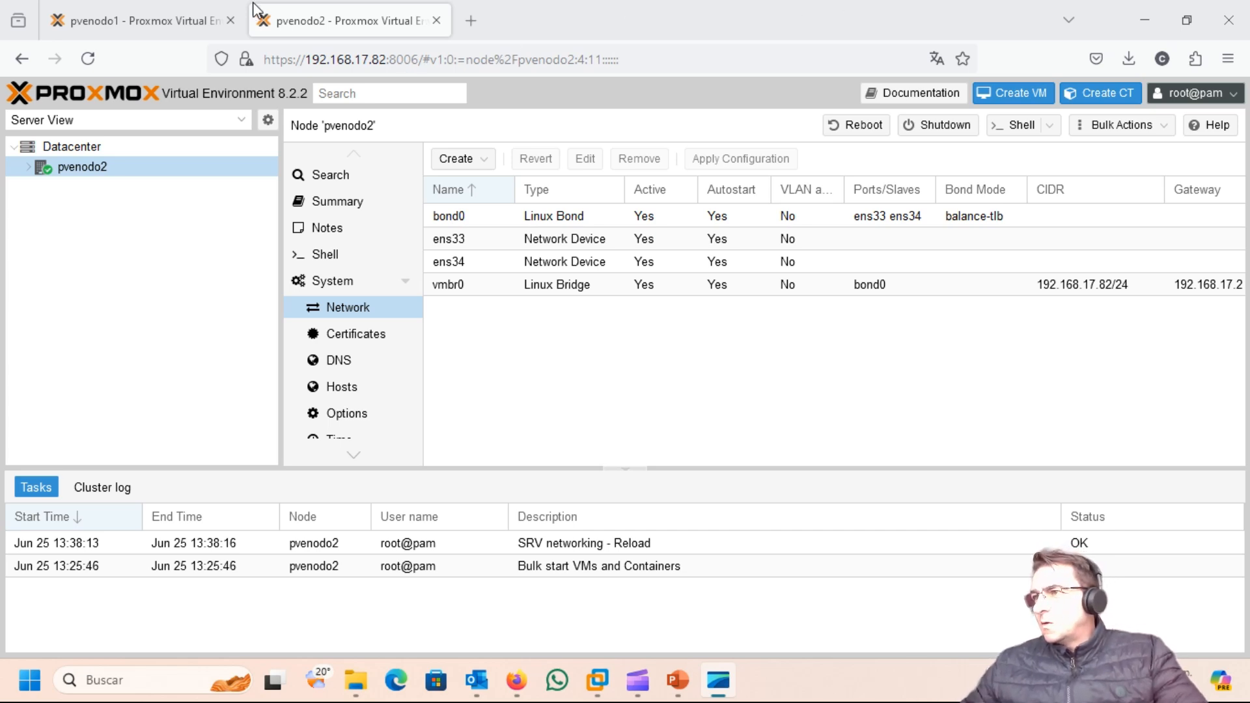
Step: Return to the pvenodo1 session to check its matching network setup
left_click(178, 22)
left_click(332, 23)
left_click(174, 22)
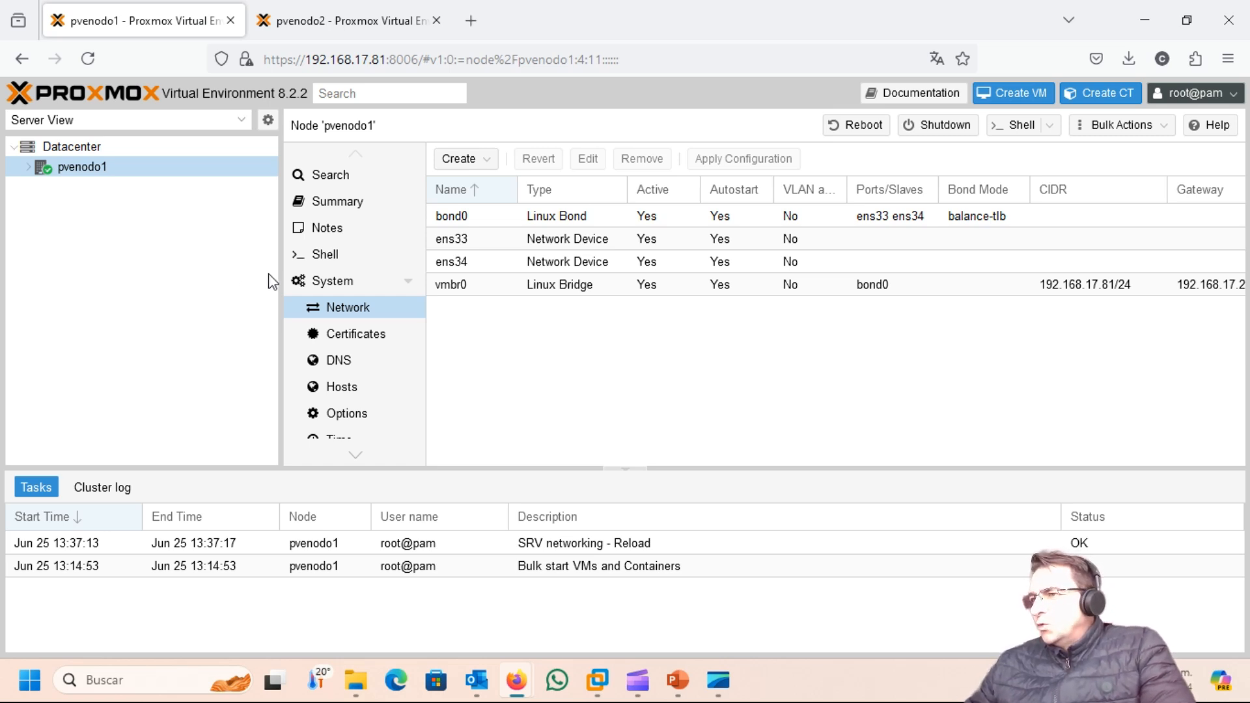
Step: Open pvenodo1's Datacenter Cluster page, which shows a standalone node with no cluster
left_click(68, 147)
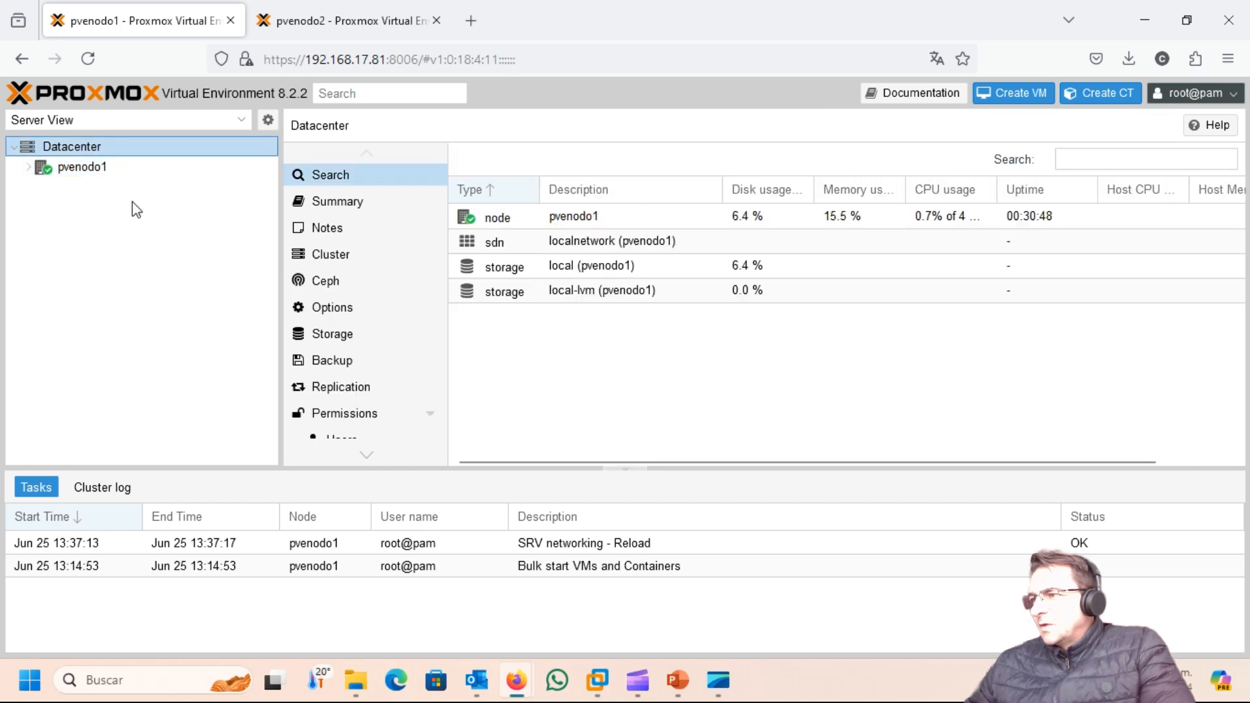
left_click(328, 260)
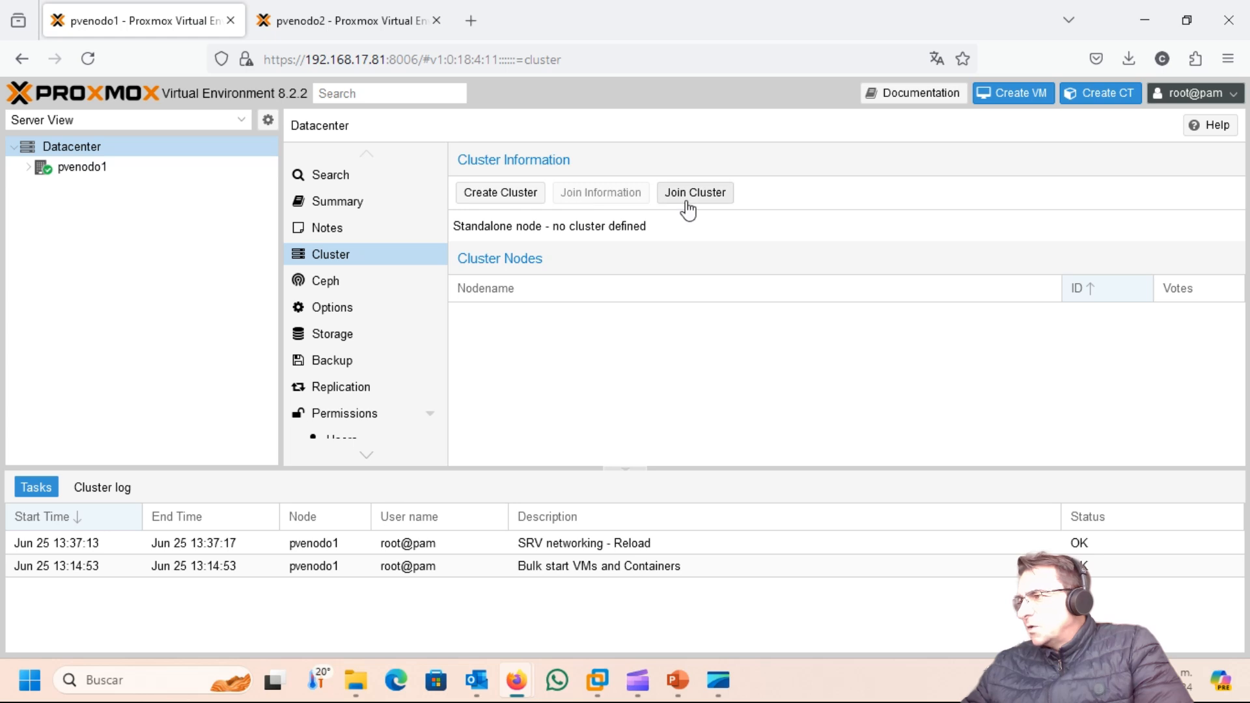
Step: Create cluster 'Virtualizacion' on pvenodo1 with link 0 at 192.168.17.81
left_click(509, 196)
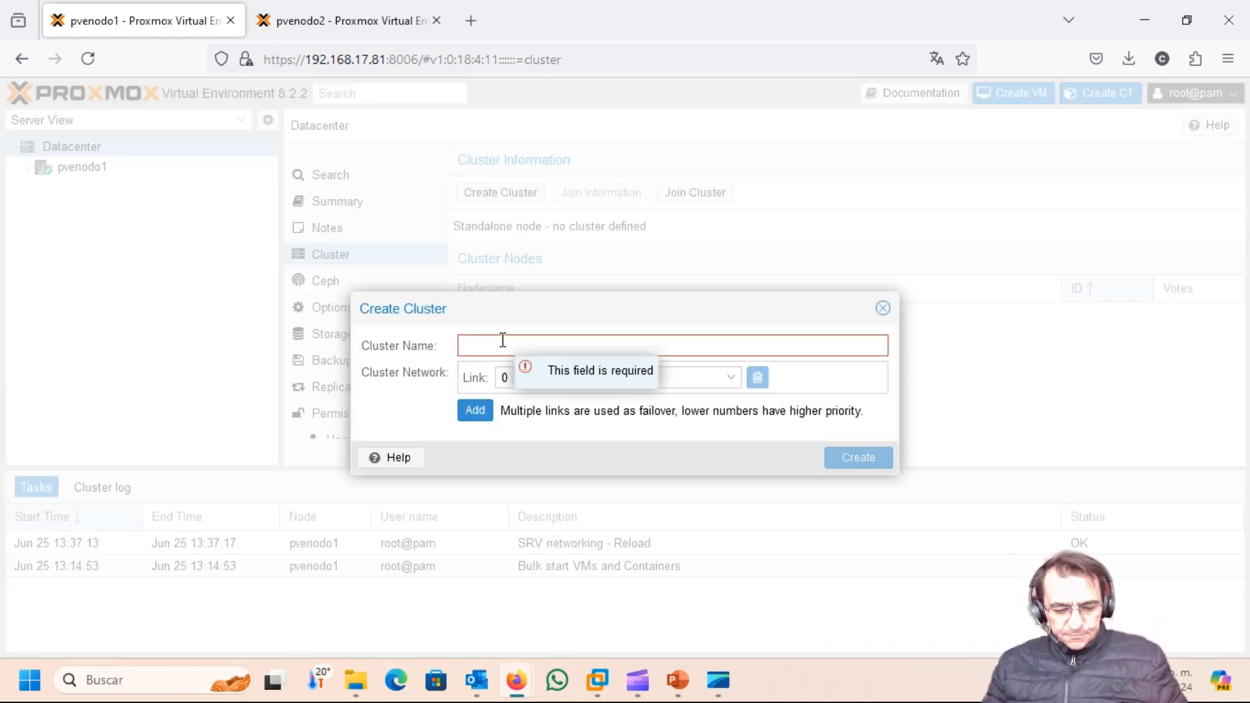
type("C")
key("BackSpace")
type("V")
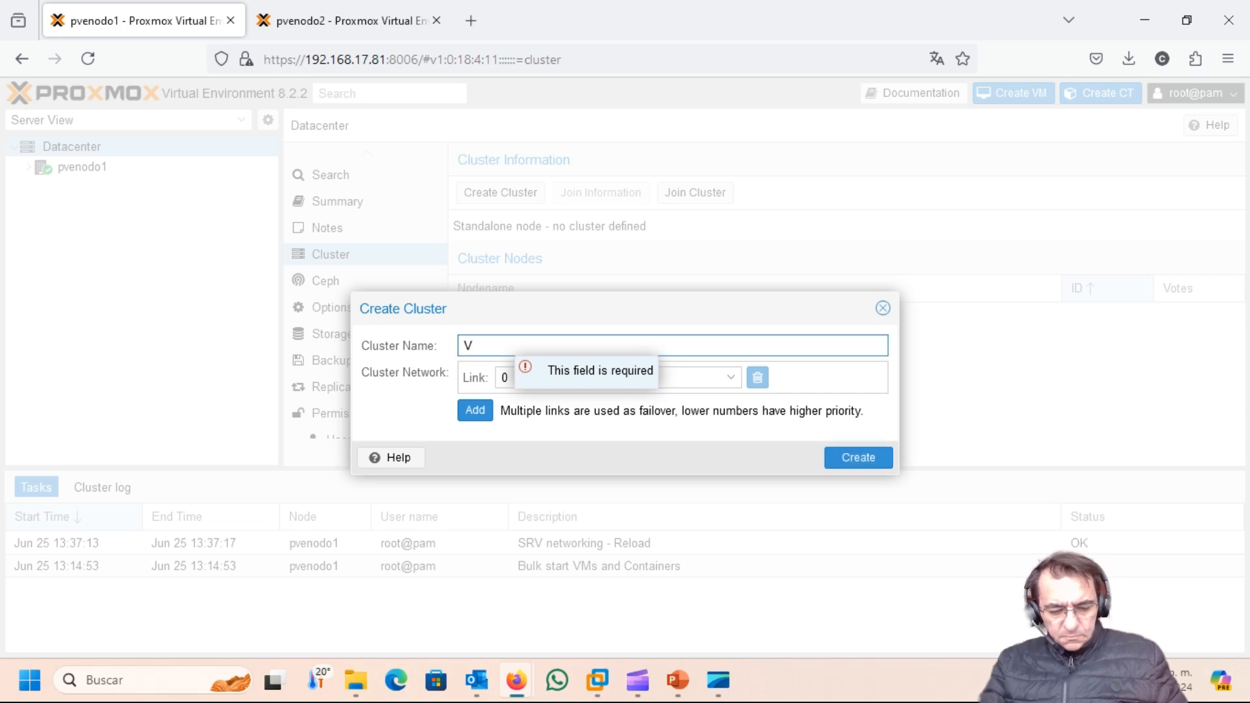
type("irtualizacion")
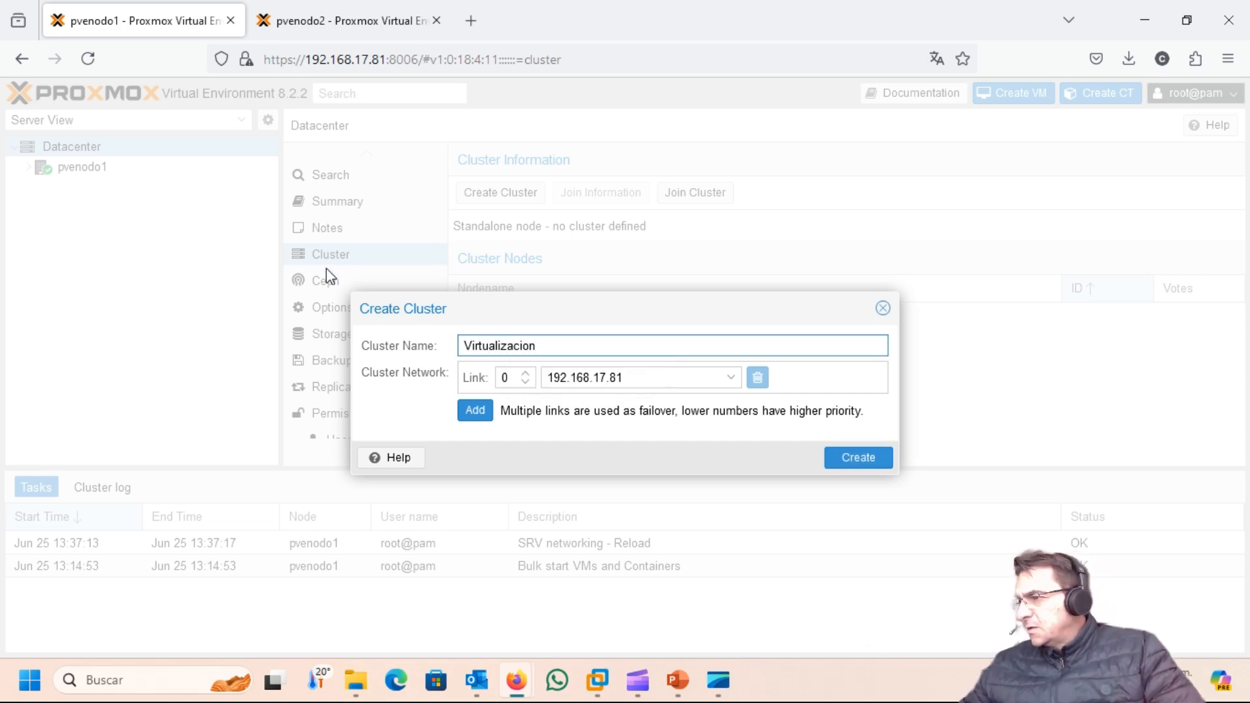
left_click(408, 414)
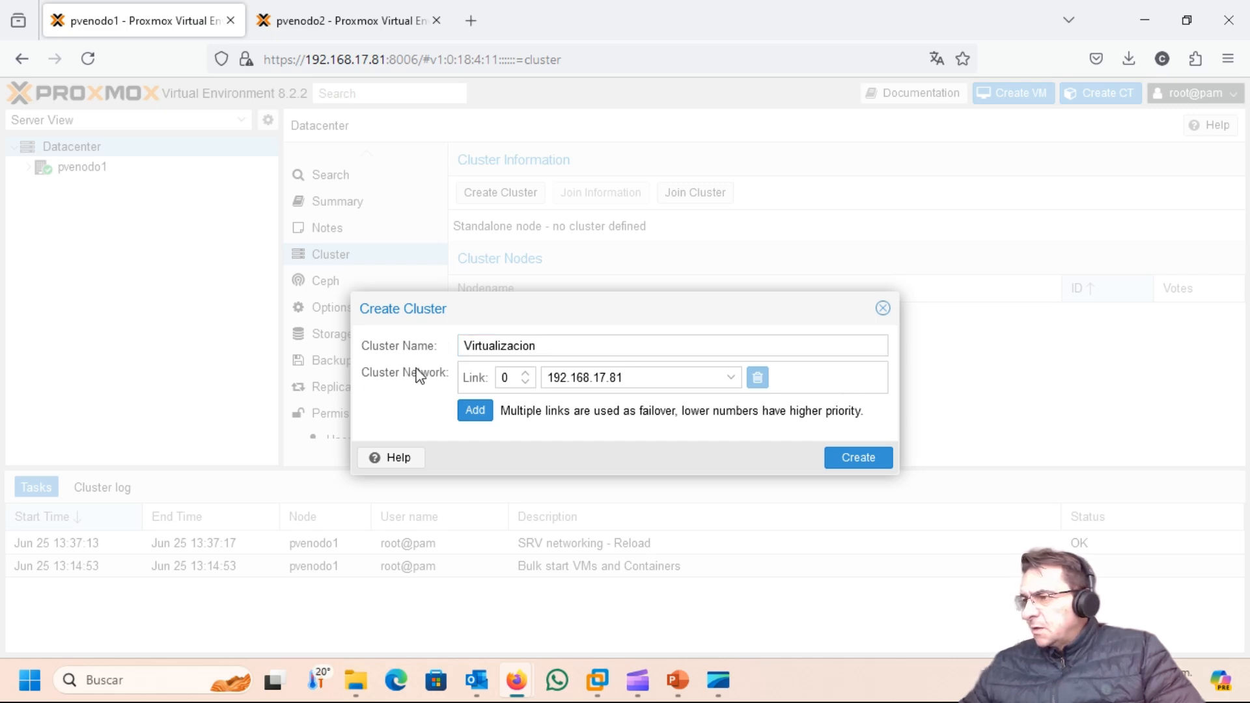
left_click(730, 379)
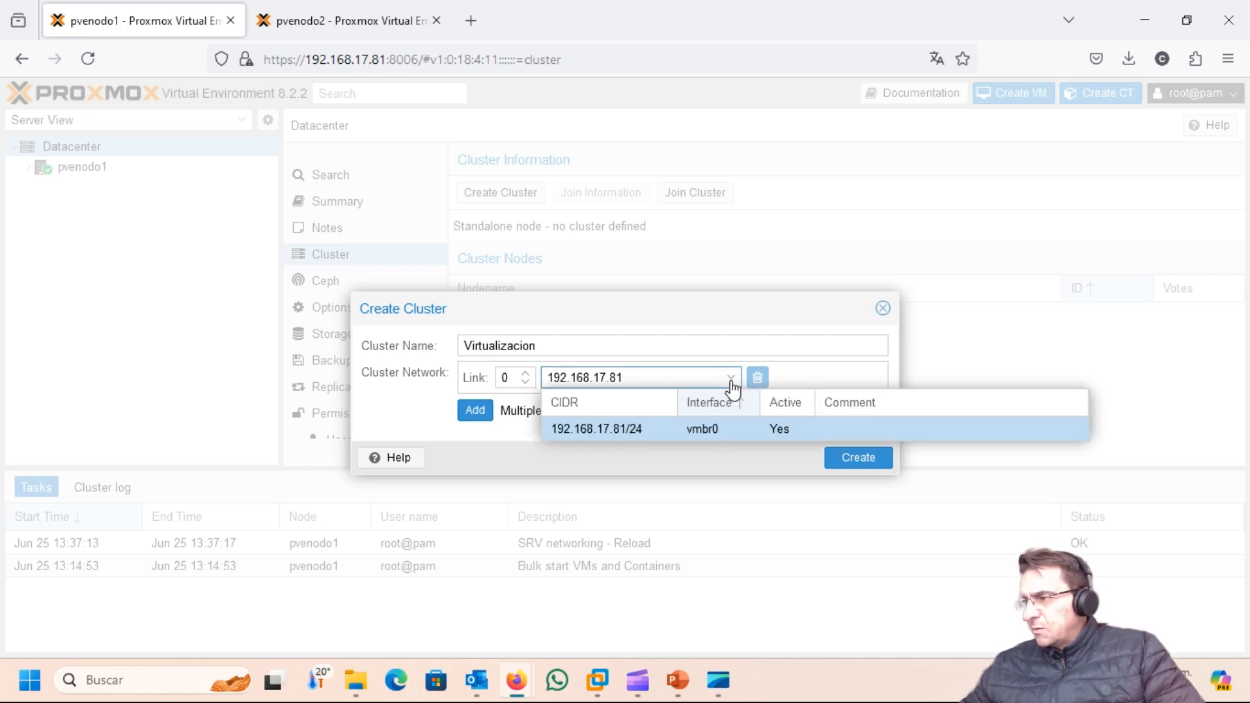
left_click(801, 320)
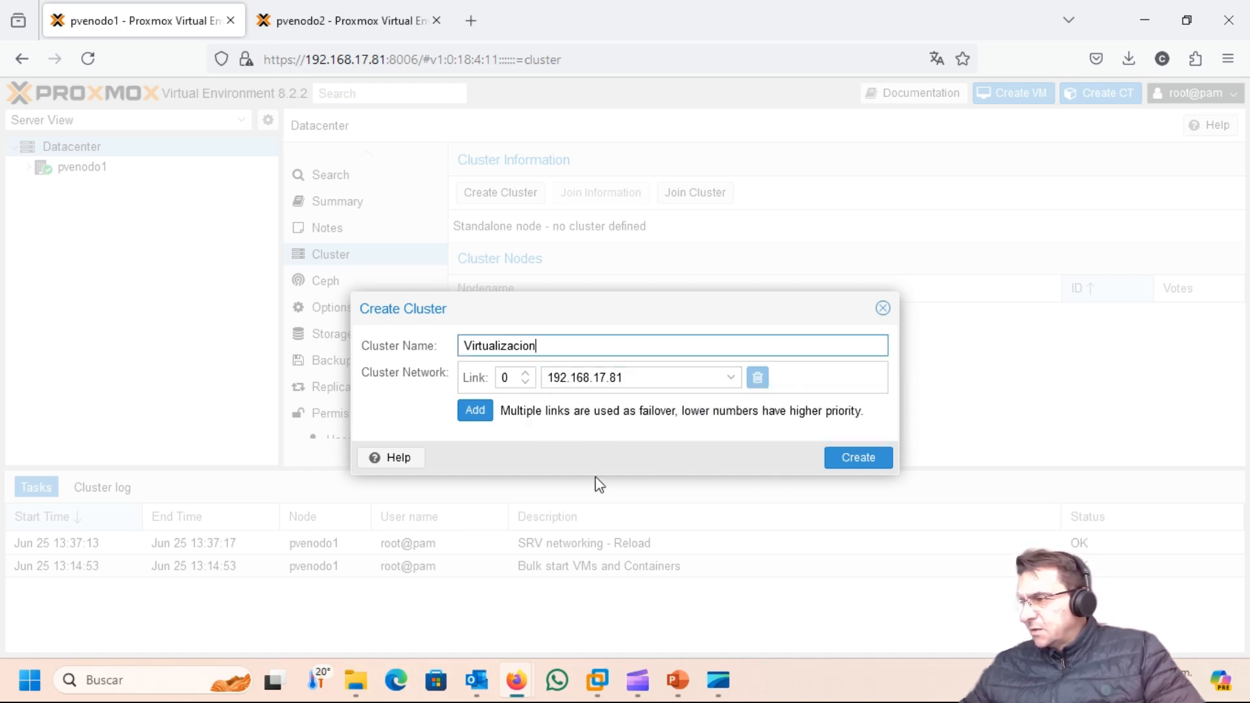
left_click(863, 461)
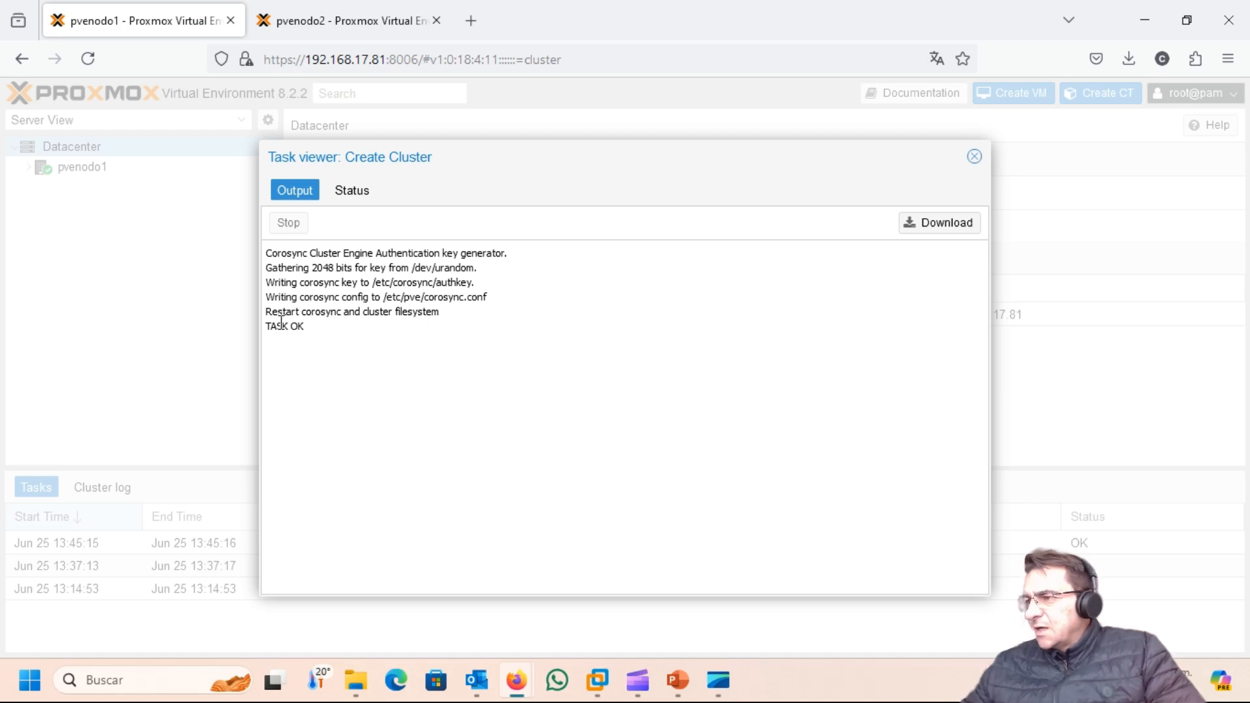
Step: Confirm the cluster task reports TASK OK in Output and Status, then close the task viewer
left_click_drag(305, 324, 259, 338)
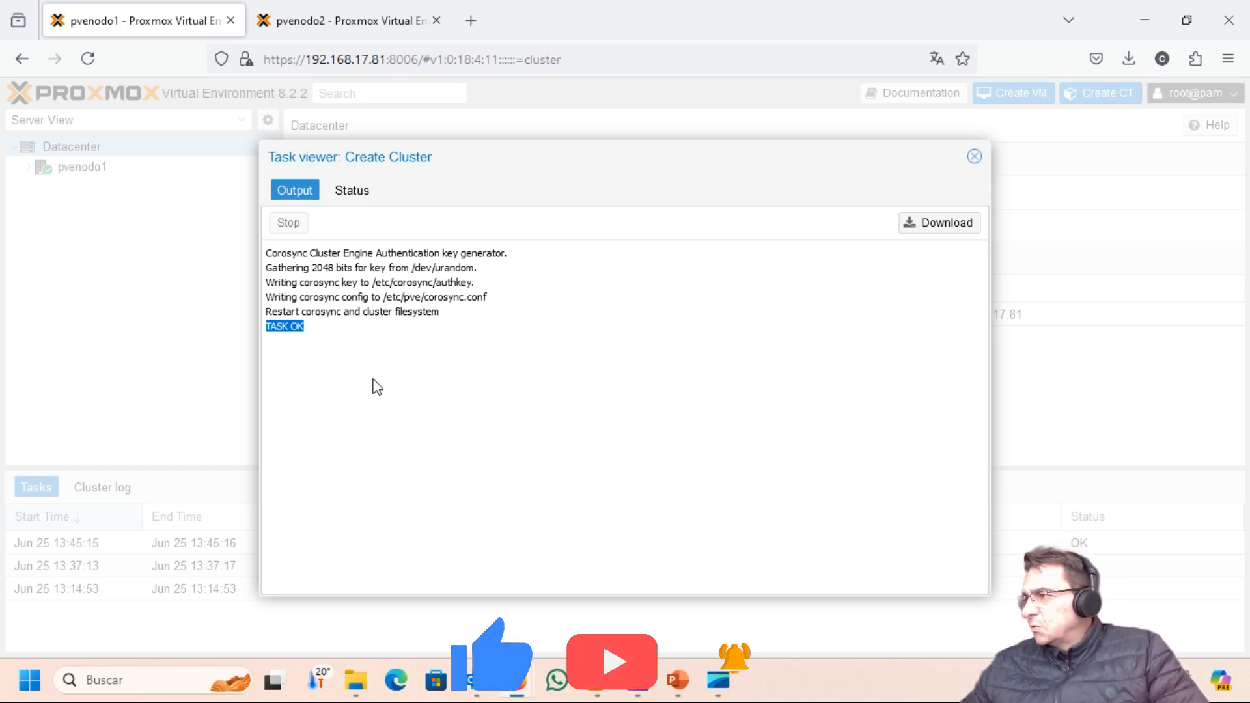
left_click(354, 193)
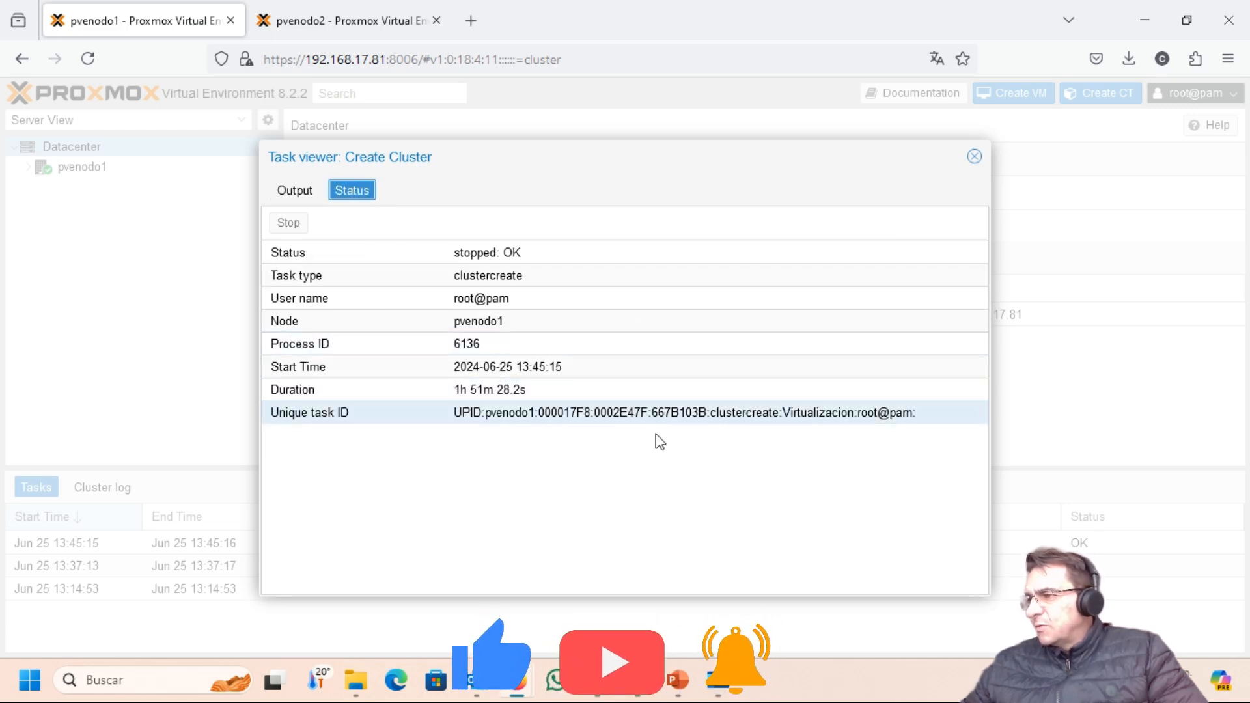
left_click(294, 190)
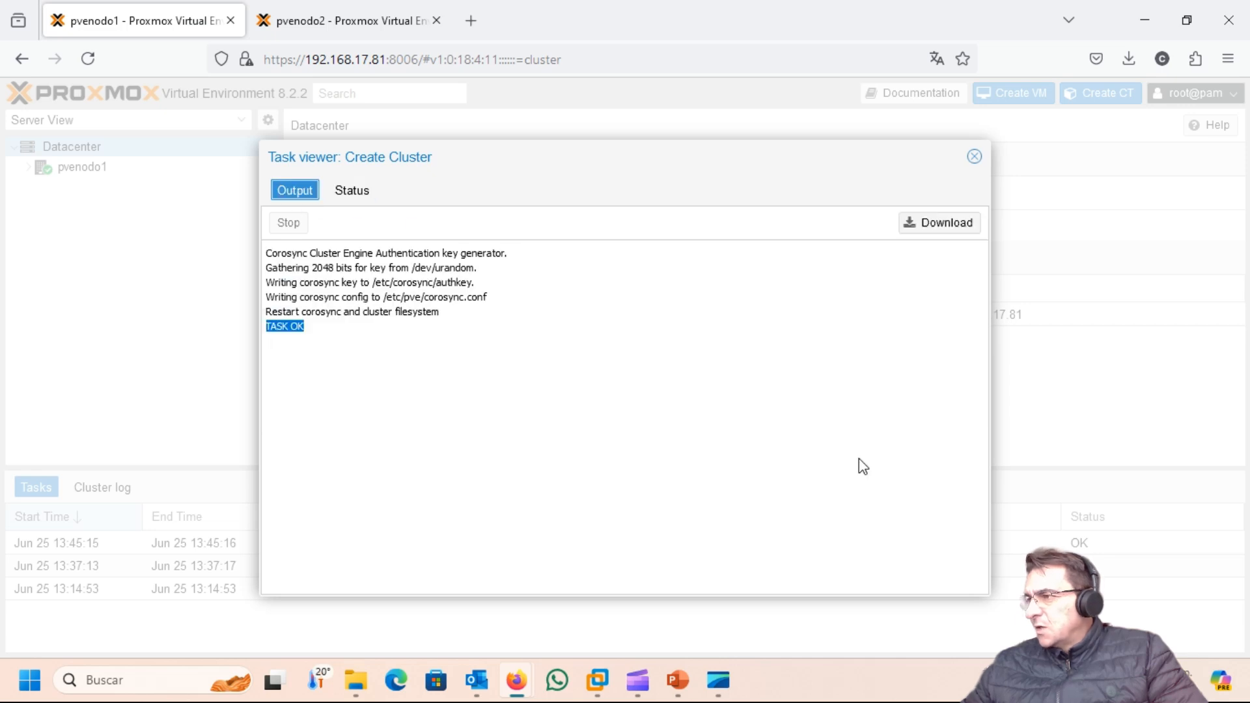
left_click(974, 158)
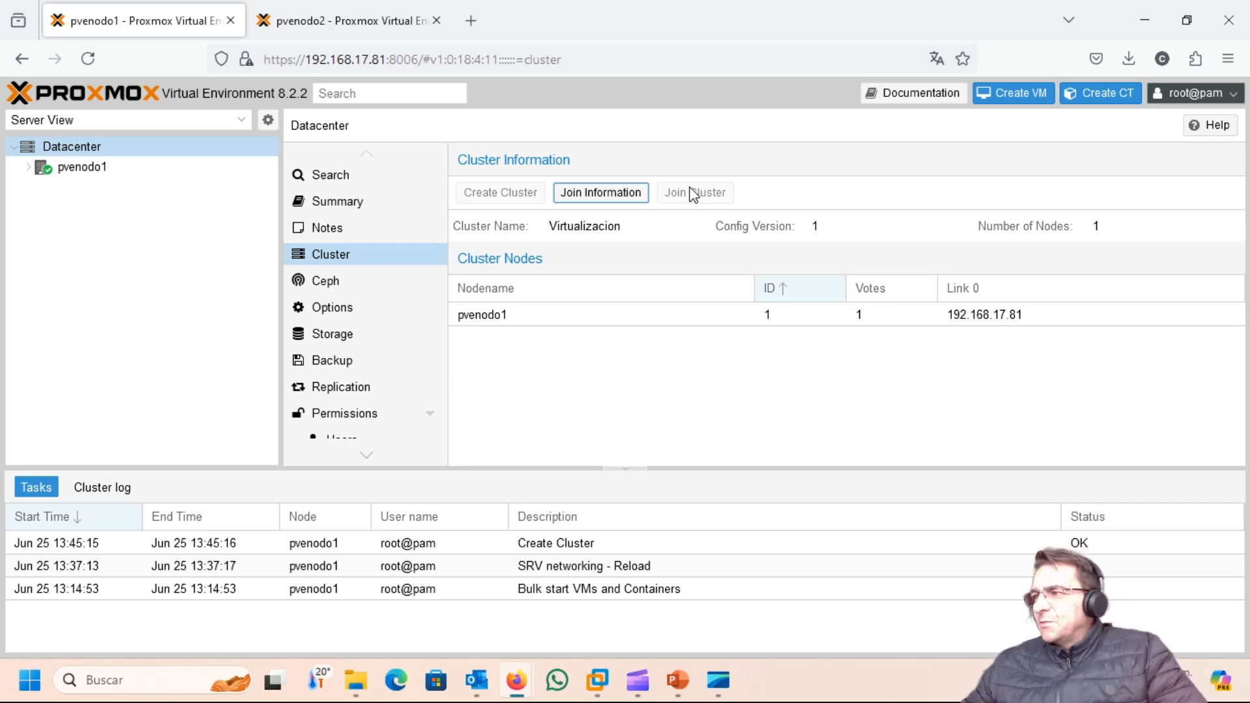
Step: Copy the Virtualizacion cluster's join information for 192.168.17.81 and go to pvenodo2's session
left_click(612, 207)
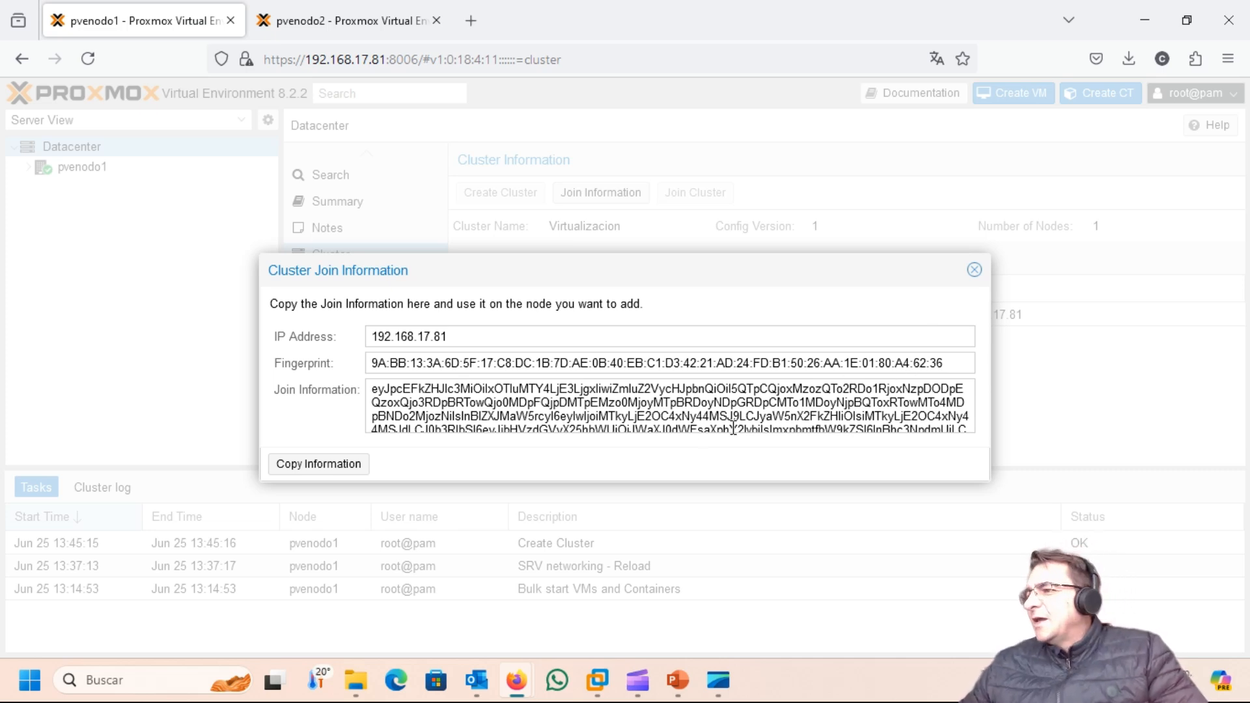
left_click(321, 463)
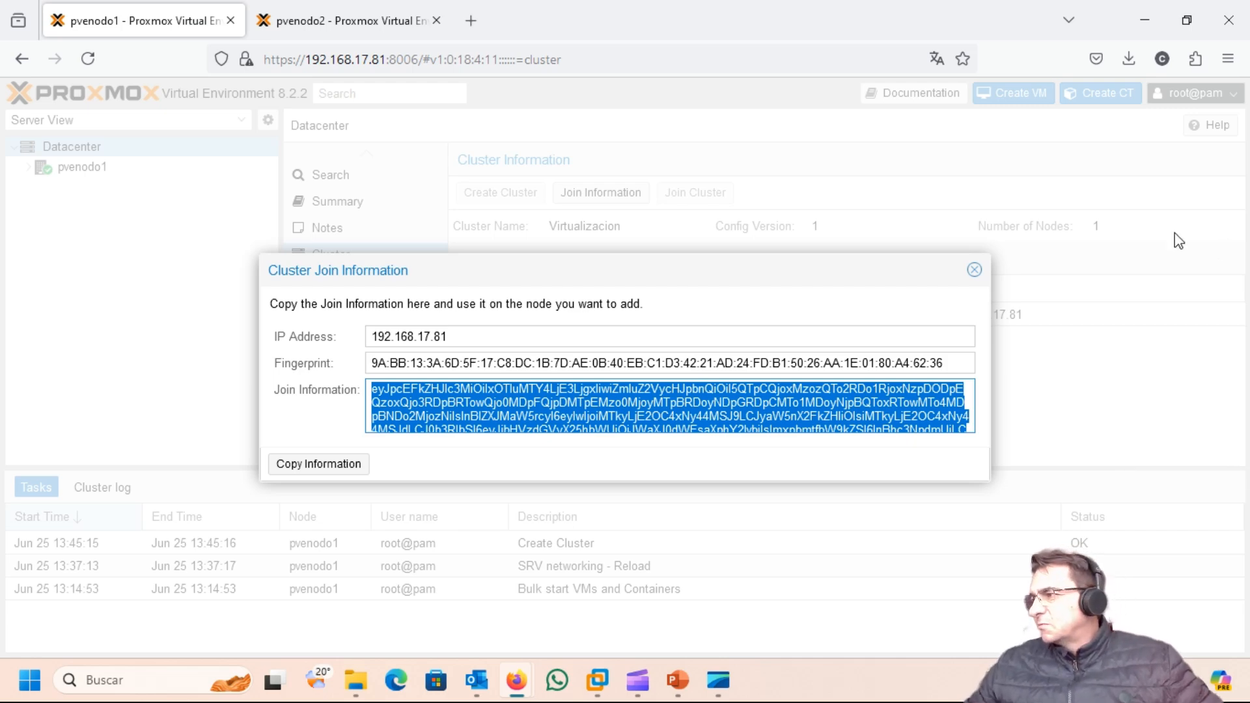
left_click(974, 274)
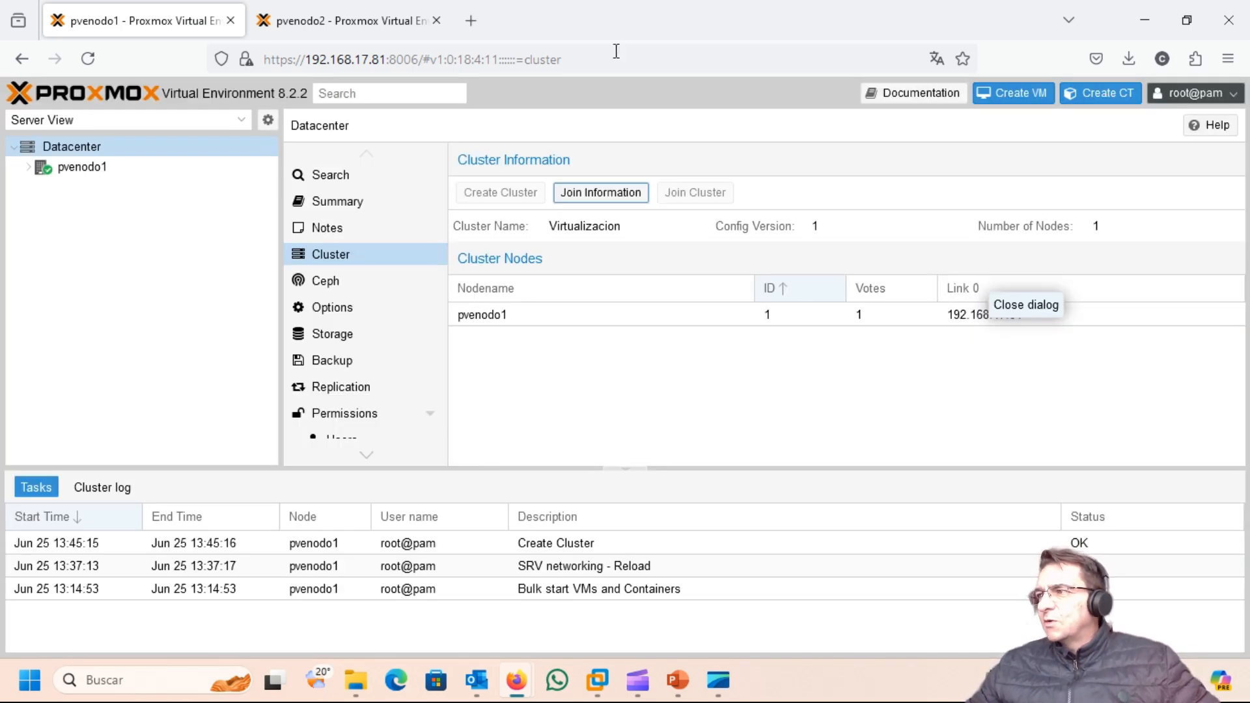
left_click(357, 18)
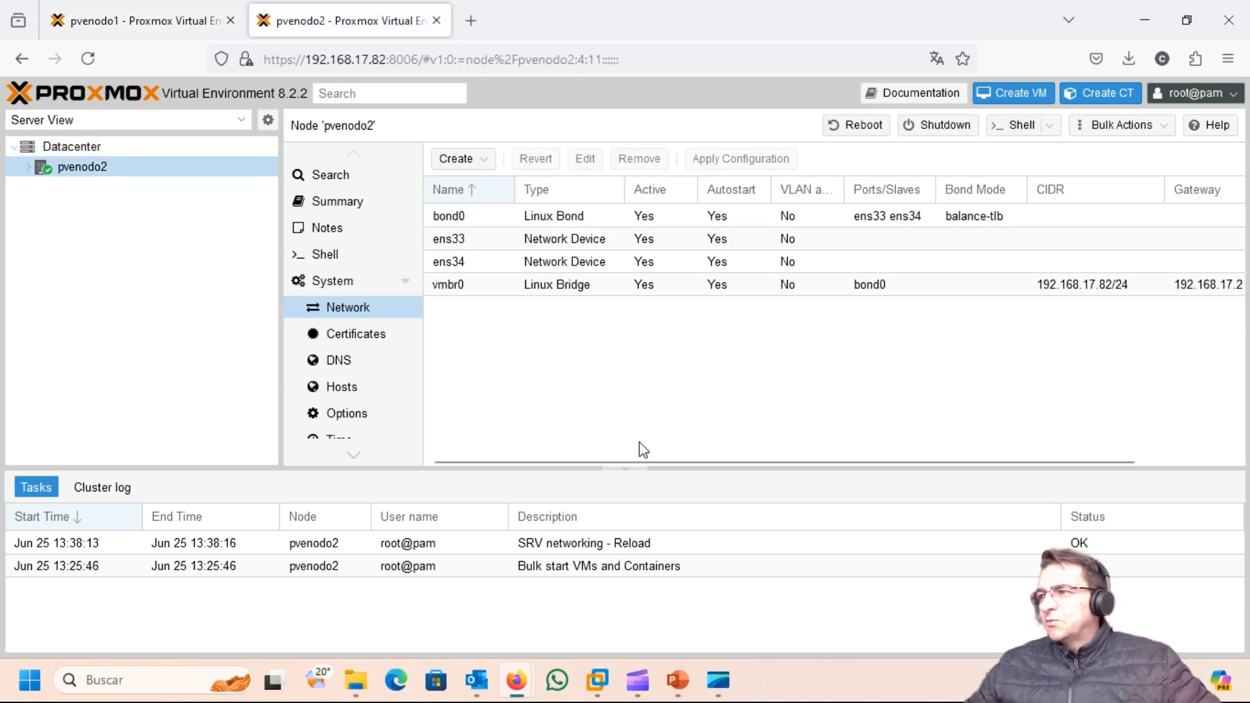
Step: Join pvenodo2 to 'Virtualizacion' by pasting the join info and entering the peer's root password
left_click(82, 143)
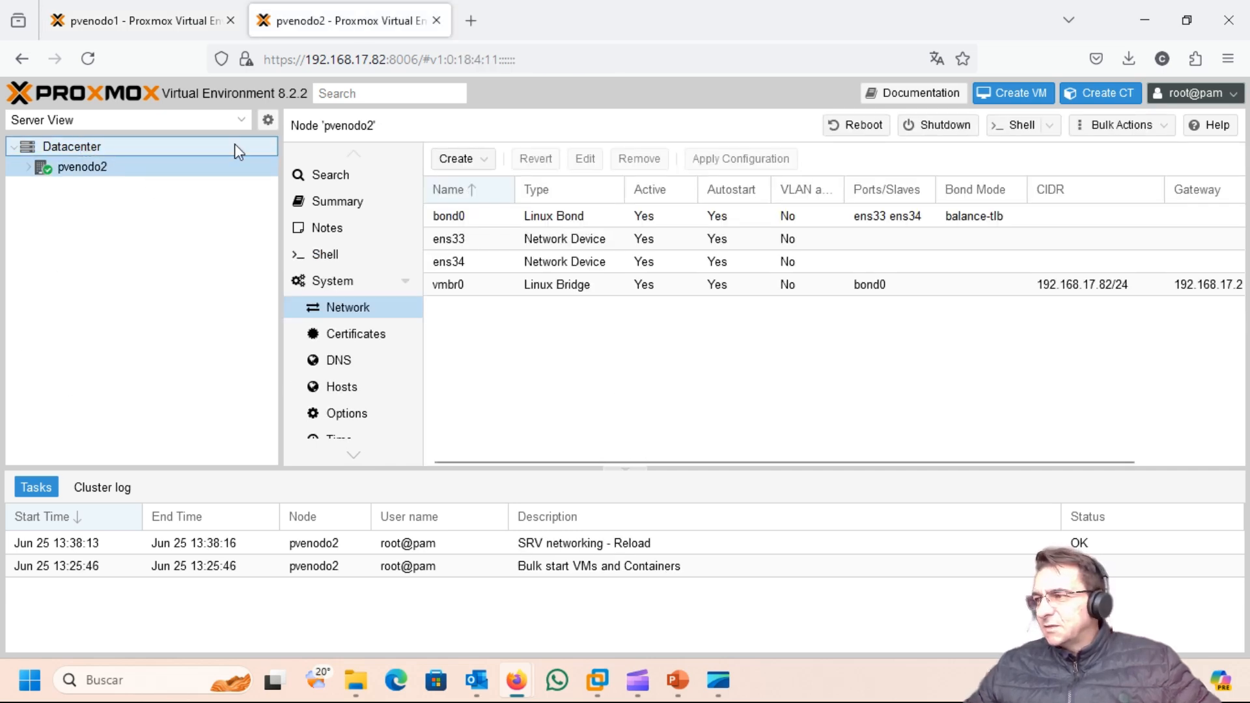
left_click(337, 257)
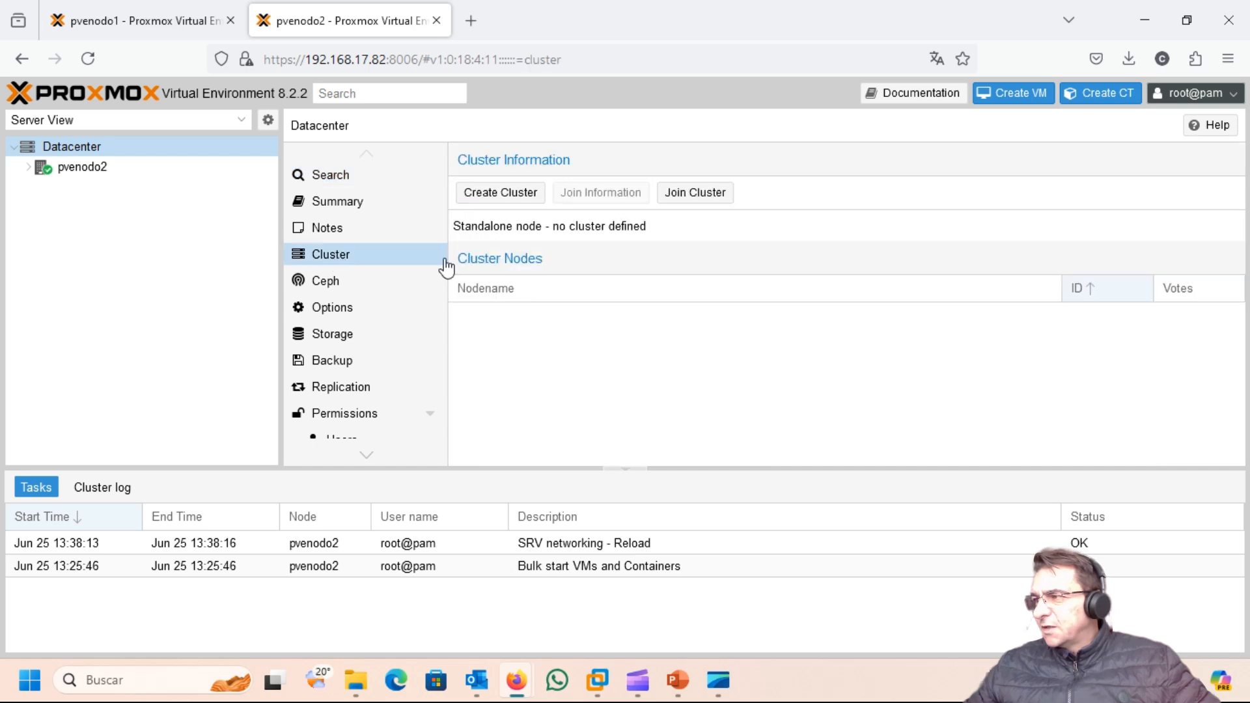
left_click(694, 194)
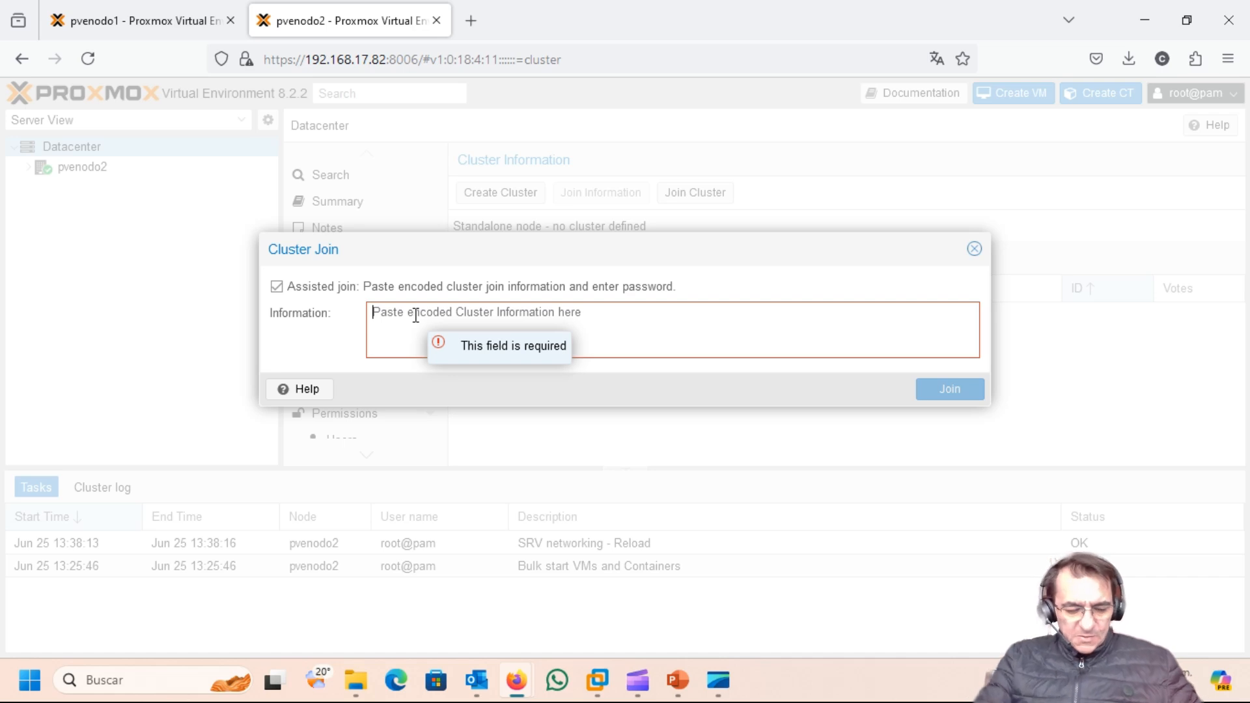
key("ctrl+v")
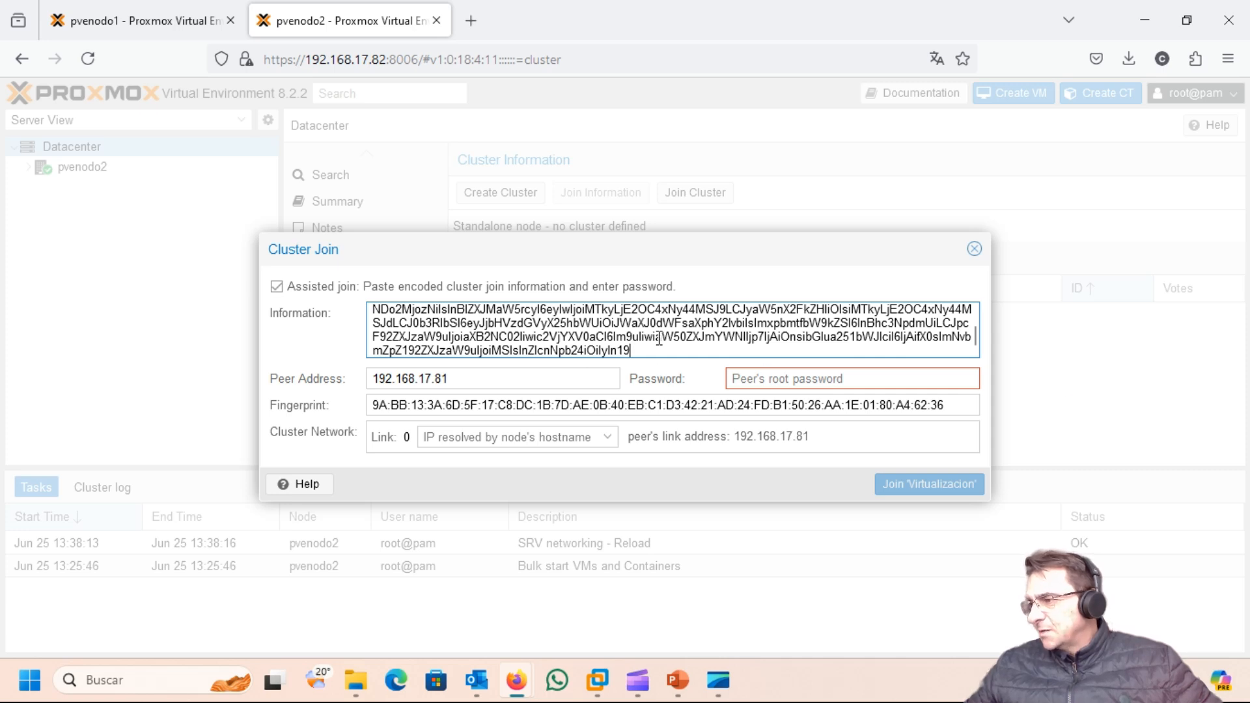
left_click(777, 377)
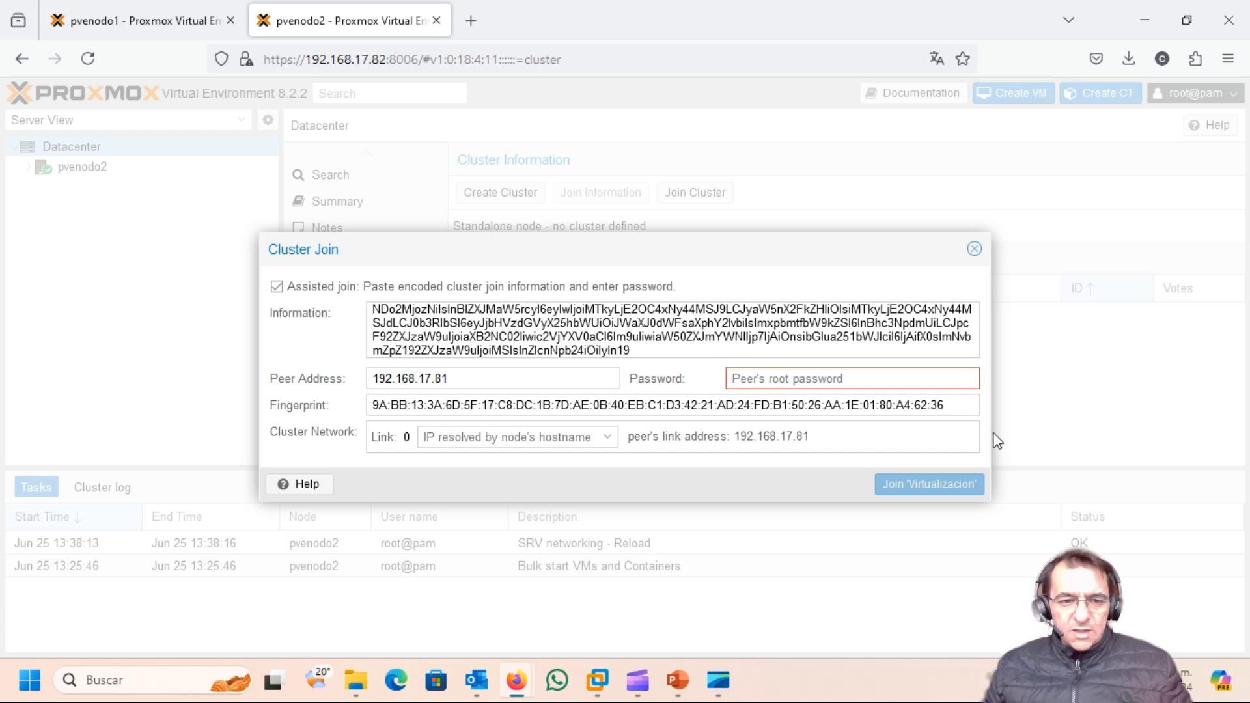
type("123456789")
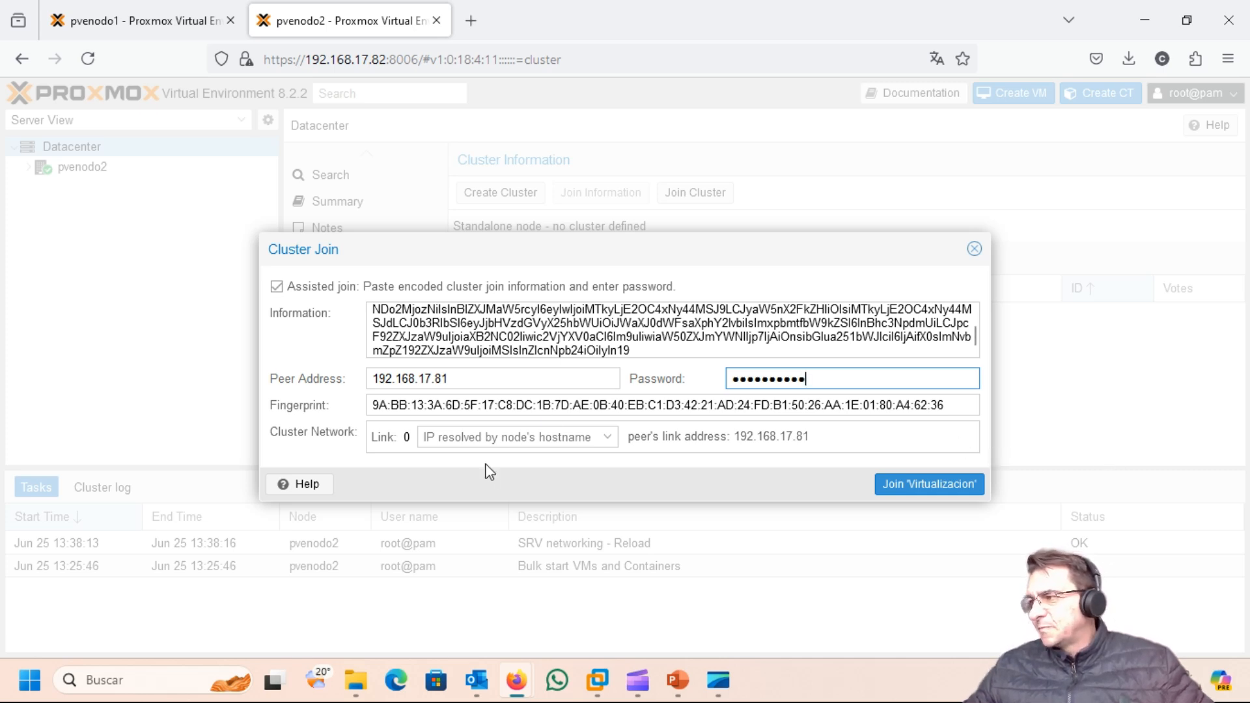
left_click(932, 493)
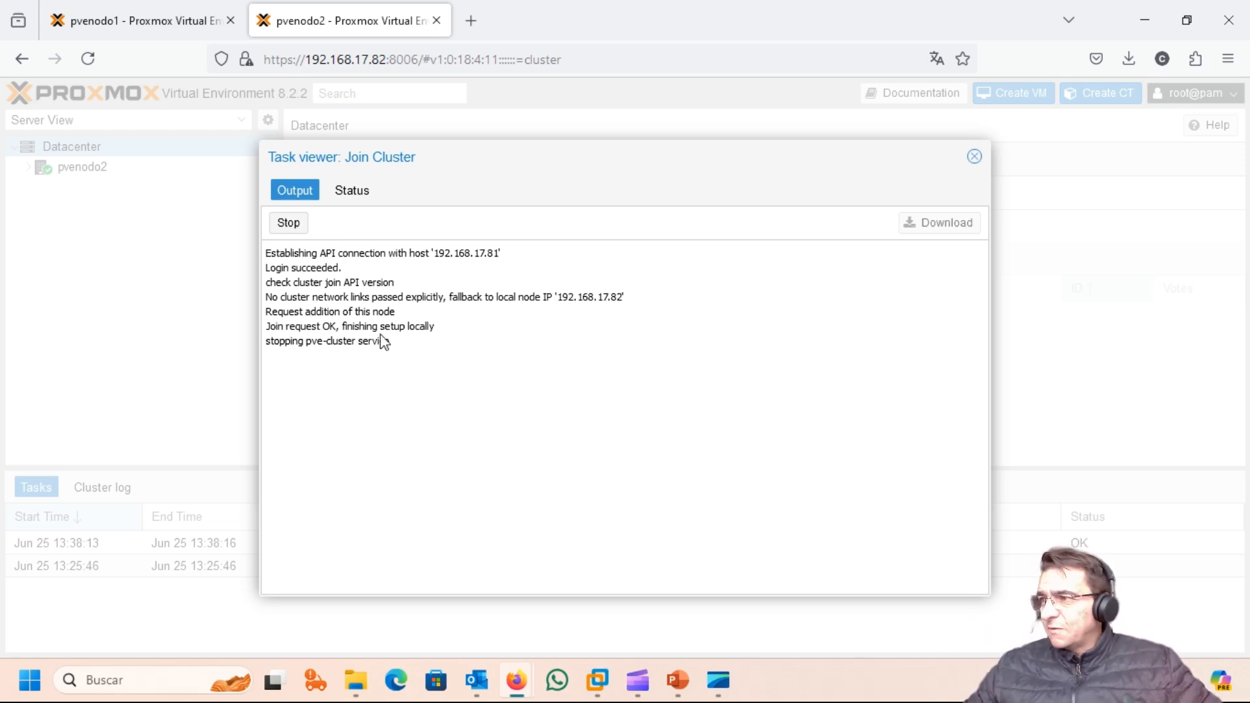
Step: Switch to pvenodo1 to confirm the cluster lists pvenodo1 and pvenodo2
left_click(189, 17)
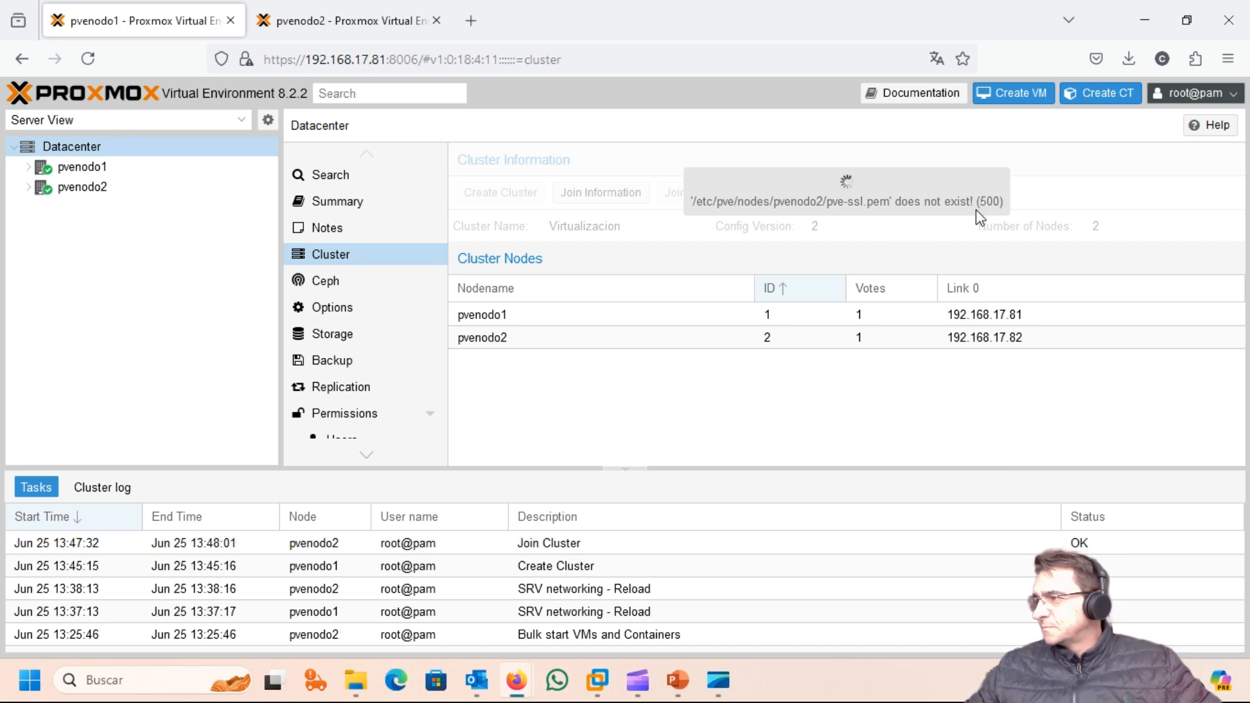
Step: Close pvenodo2's Join Cluster log and session, then view the quorate Datacenter summary with 2 nodes online
left_click(100, 168)
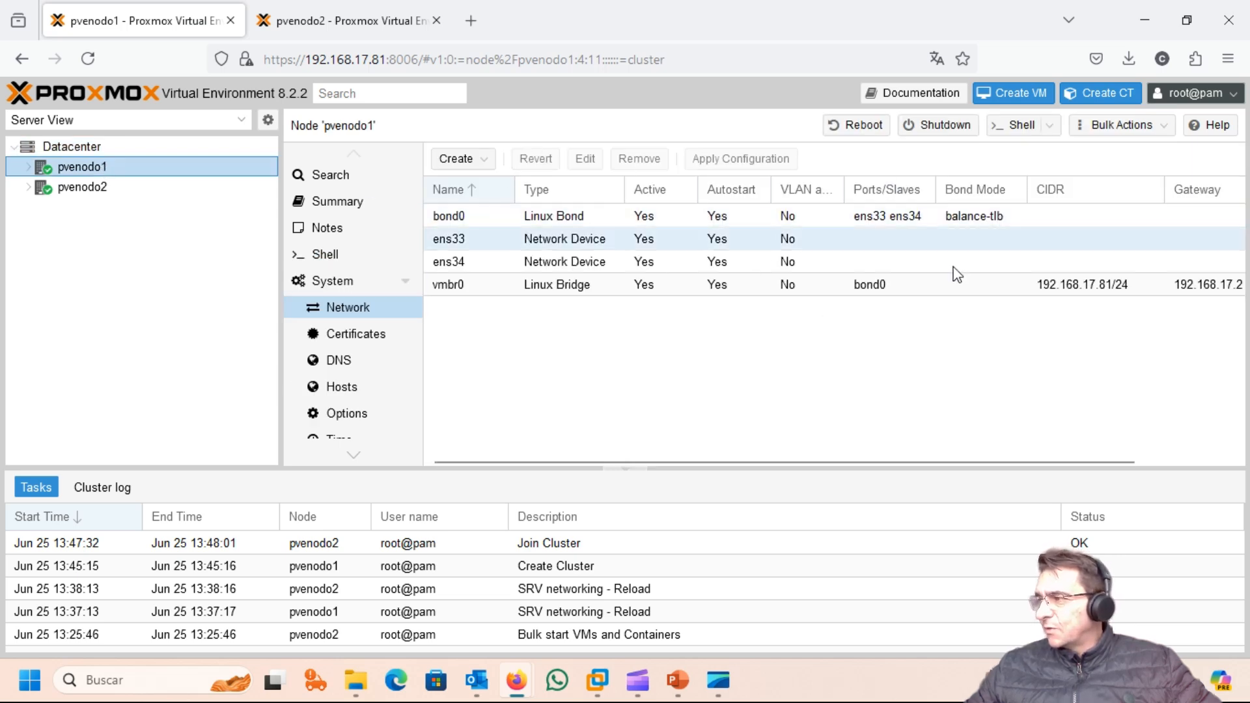
left_click(65, 188)
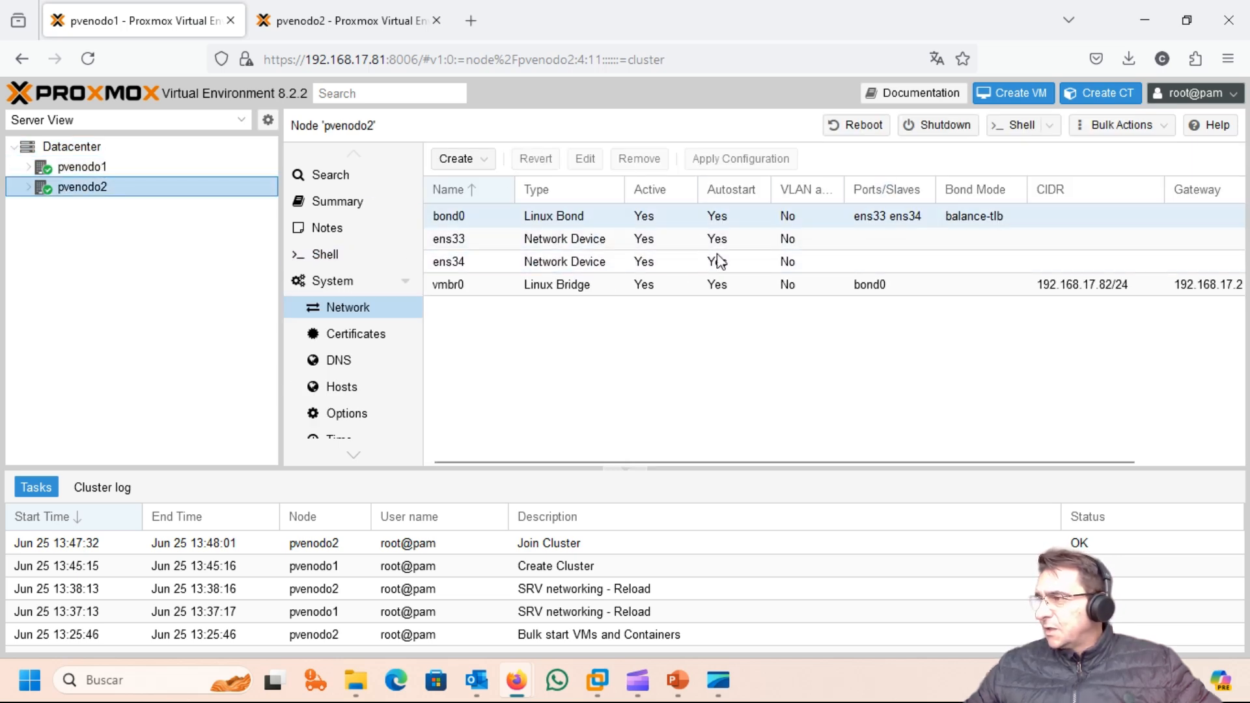
left_click(106, 169)
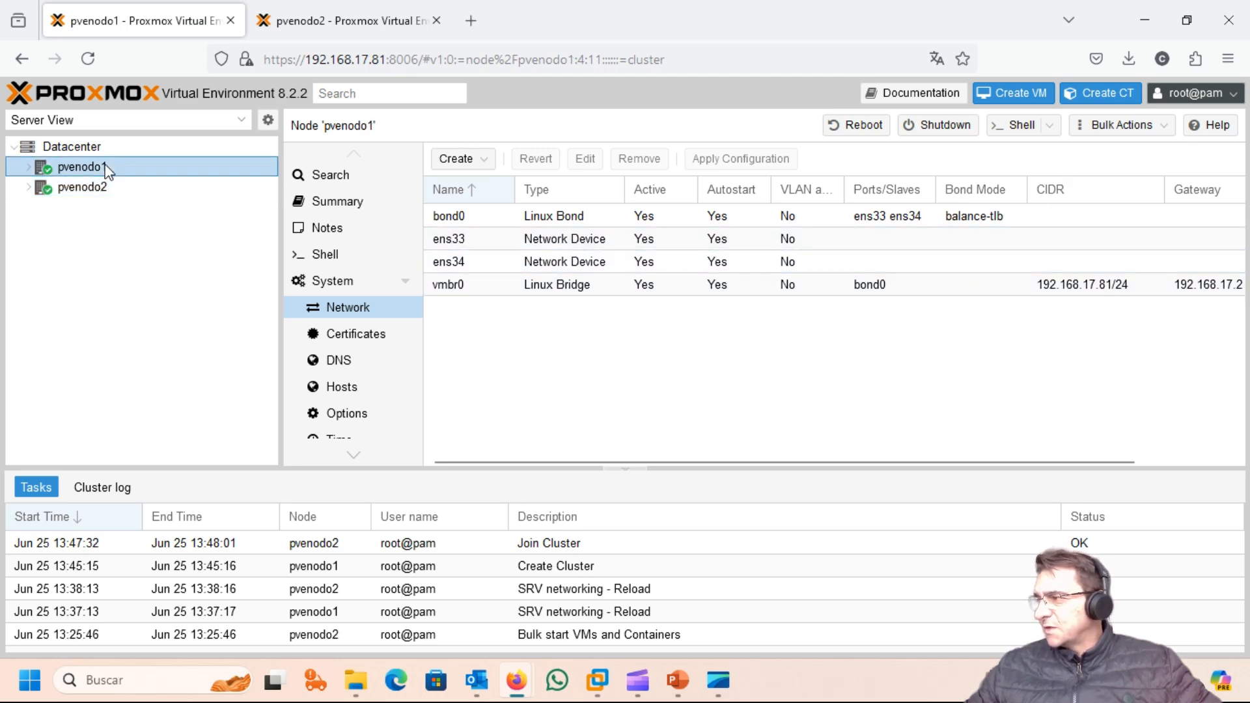
left_click(315, 10)
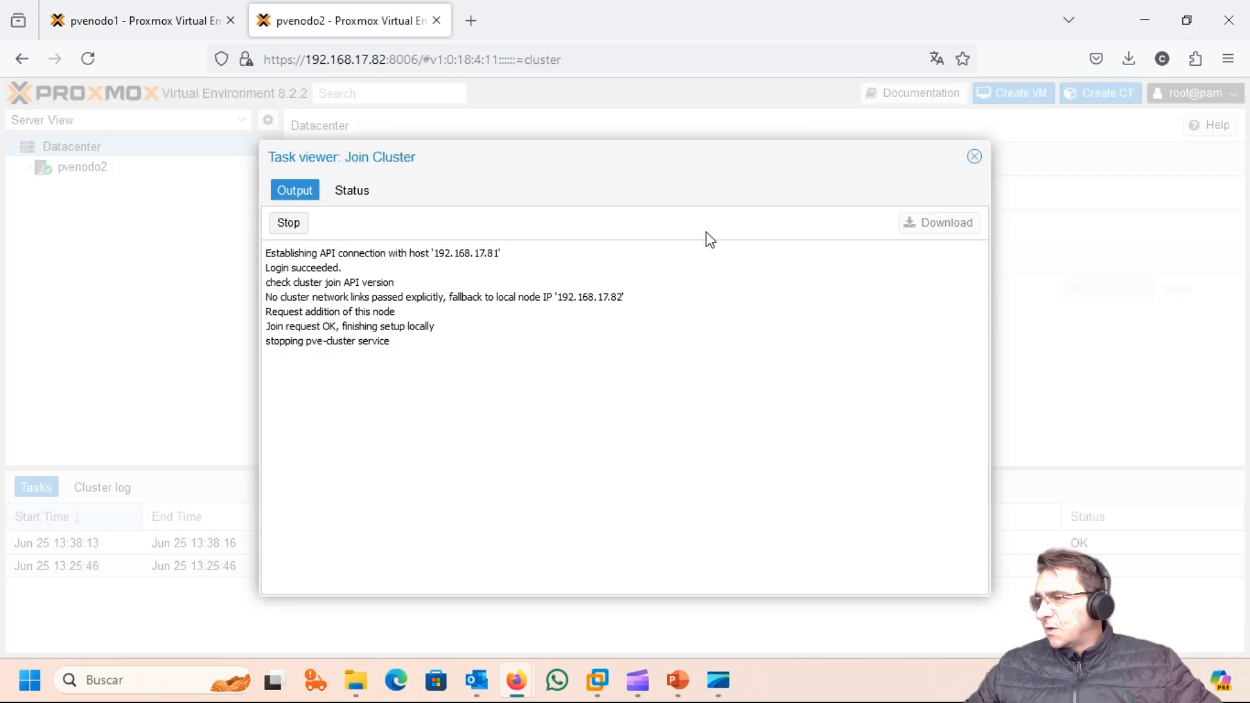
left_click(973, 157)
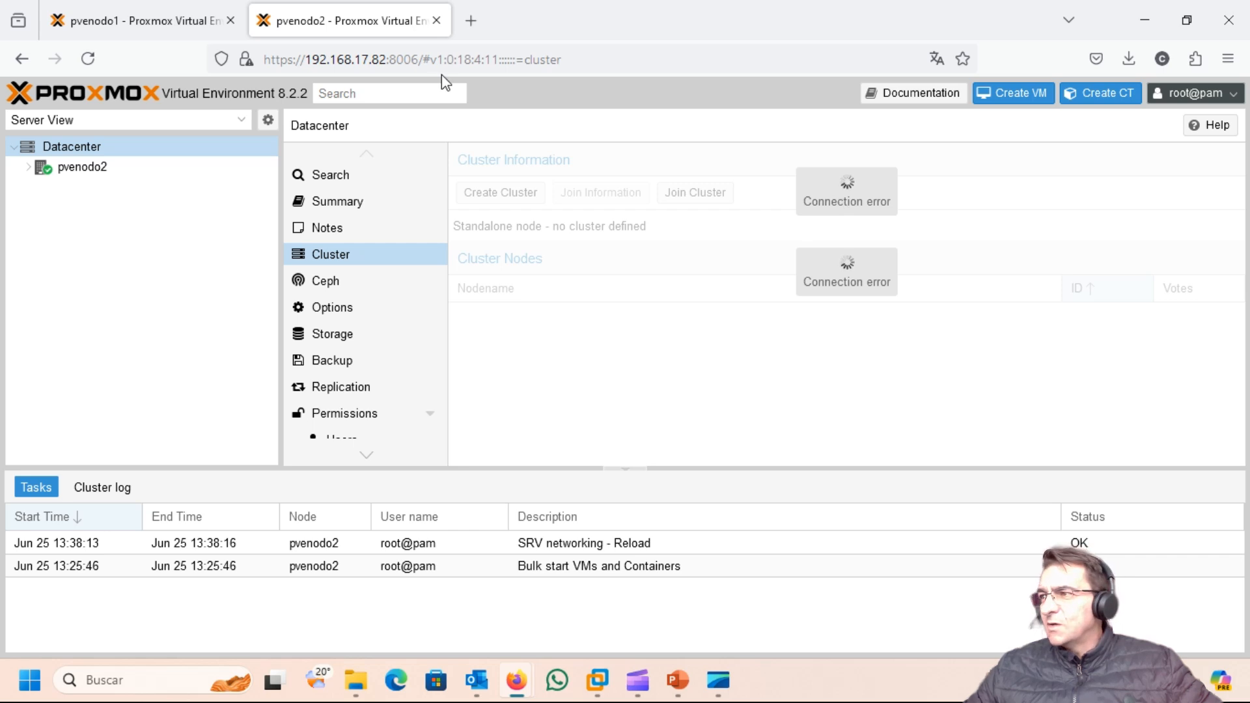
left_click(438, 21)
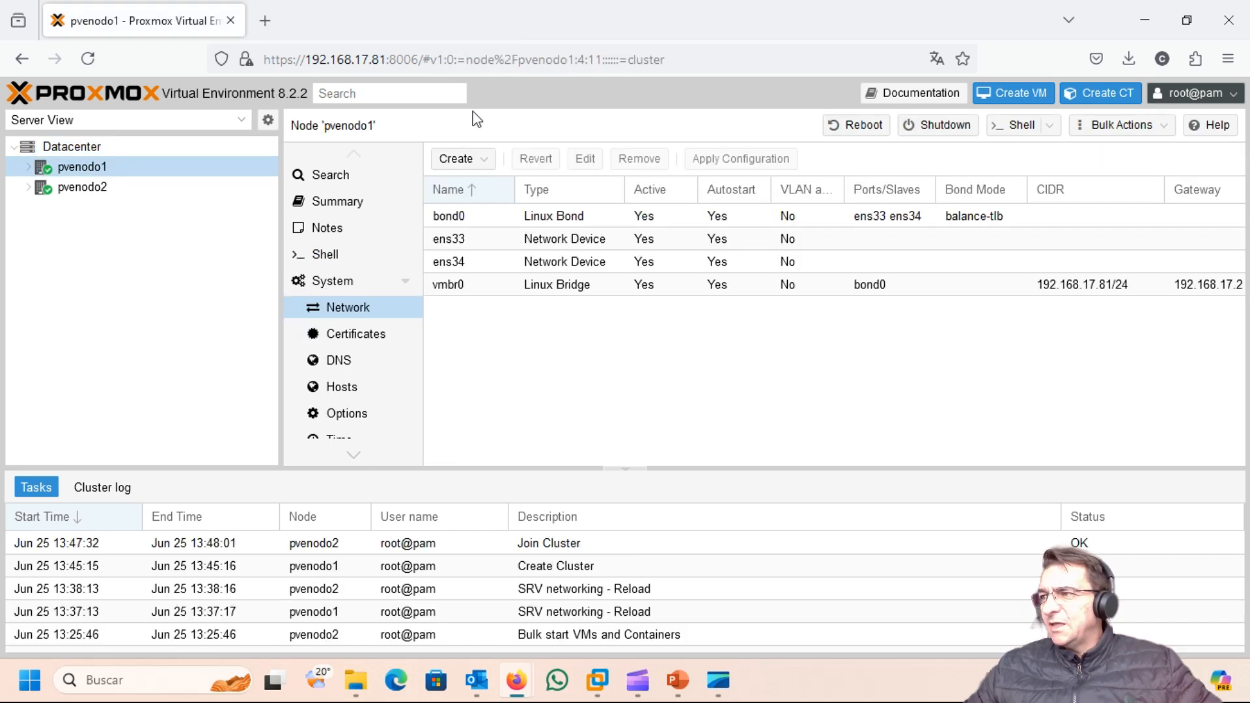
left_click(73, 147)
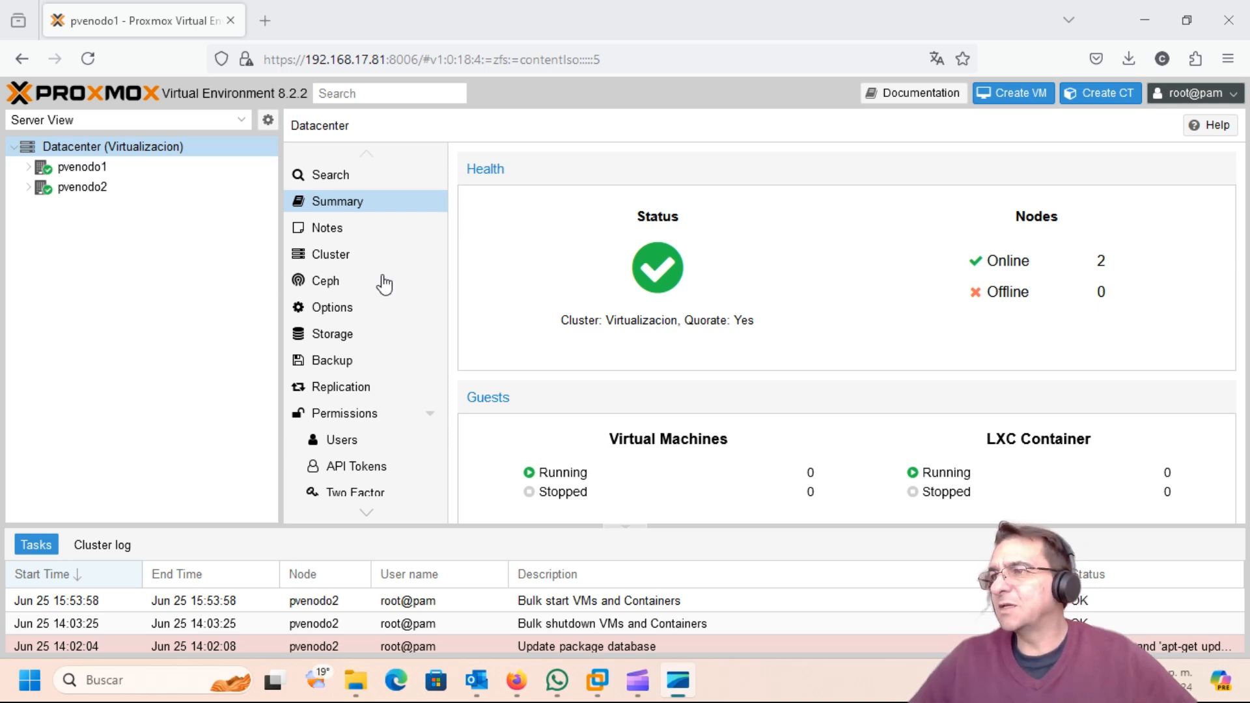
Step: Expand pvenodo1 and open its 'local' storage's empty ISO Images list
left_click(28, 171)
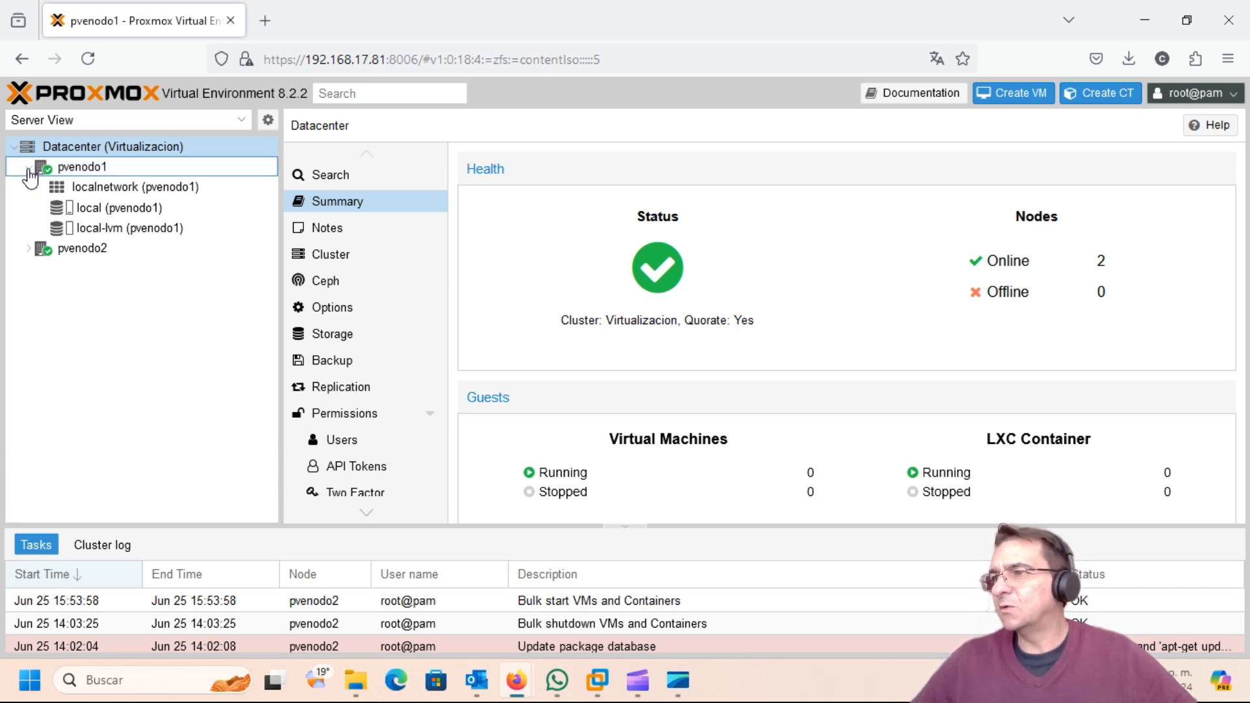
mouse_move(107, 216)
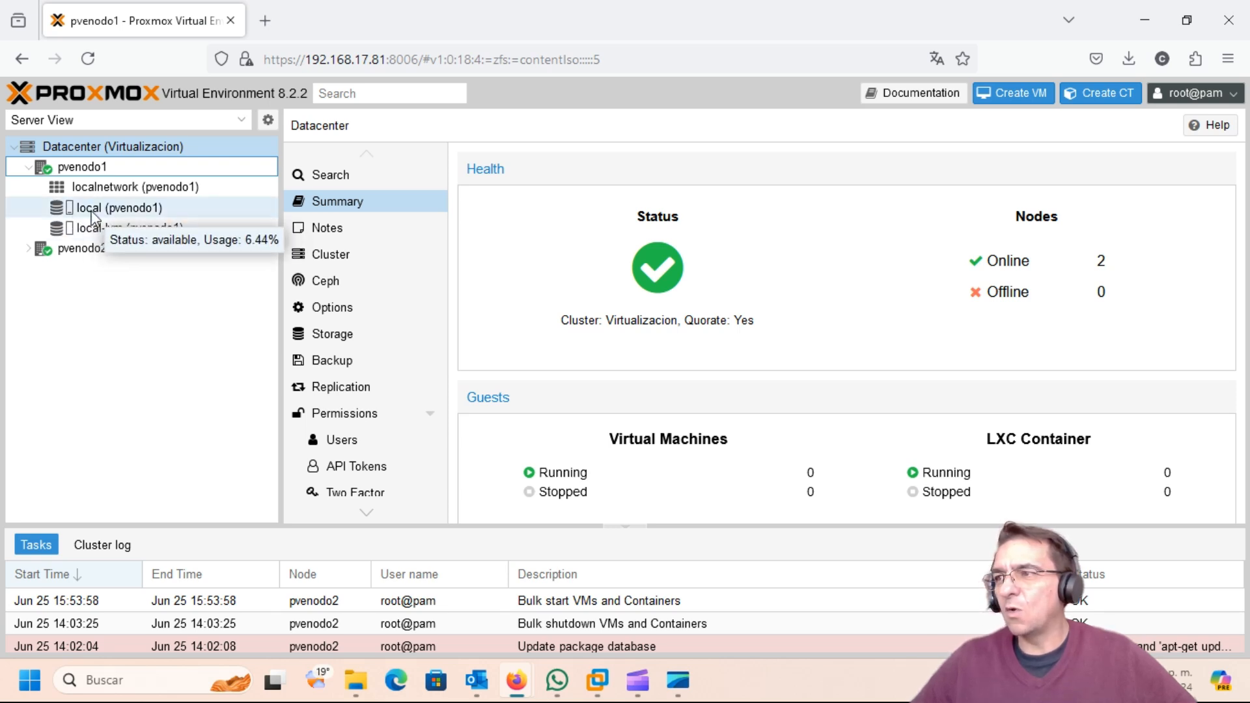
left_click(94, 215)
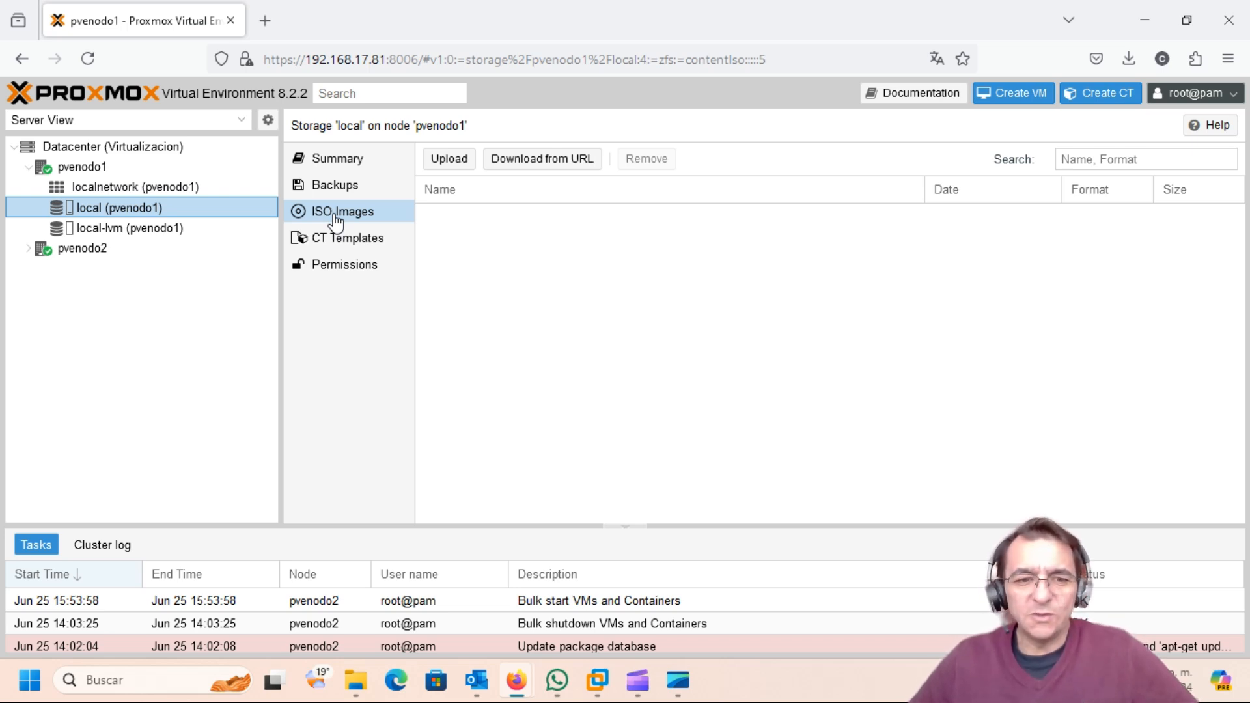
Step: Select the 2.20 GiB SW_DVD5_Win_Pro_7w_SP1_32BIT_Spanish ISO from D:\ISO for upload to local storage
left_click(460, 166)
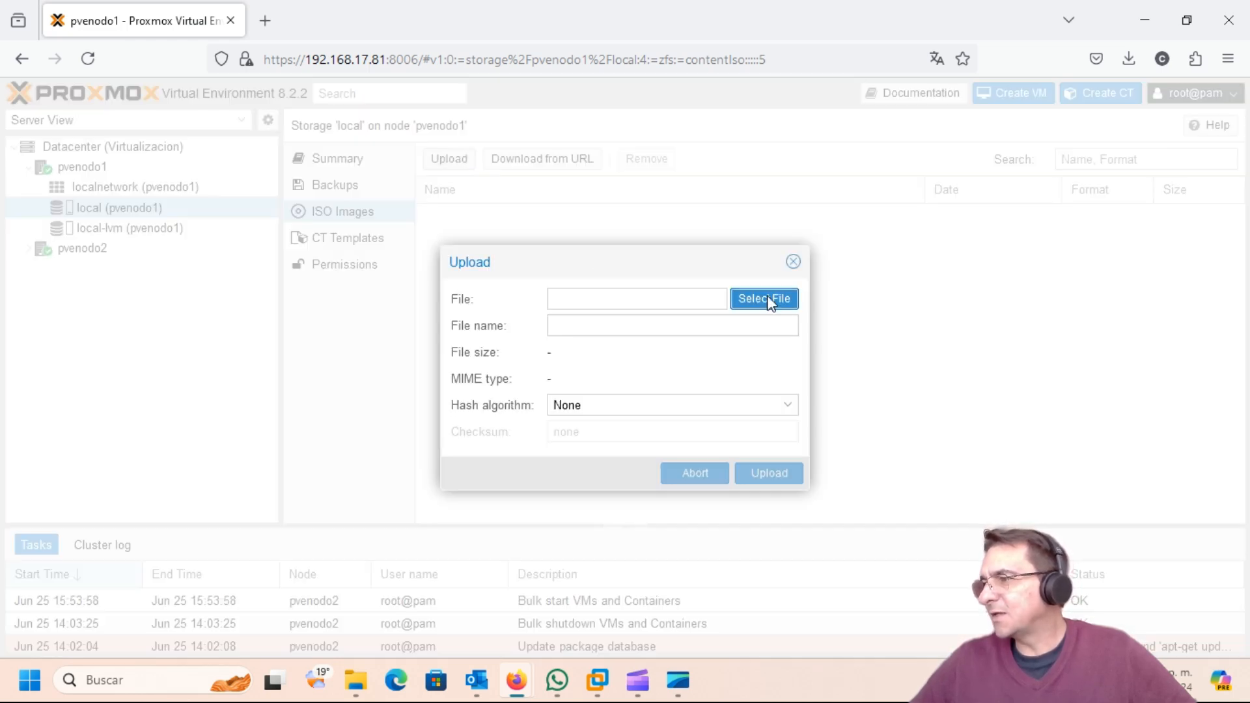
left_click(768, 298)
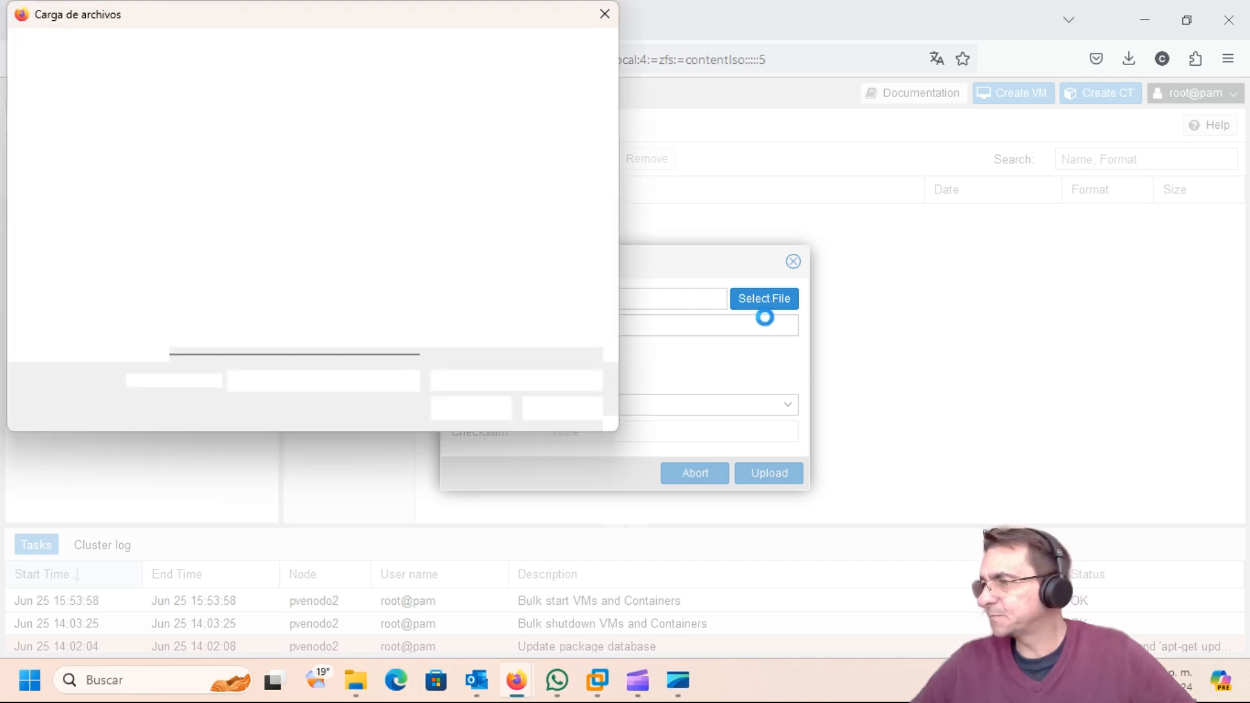
scroll(134, 221, "down", 3)
scroll(130, 228, "down", 2)
left_click(91, 242)
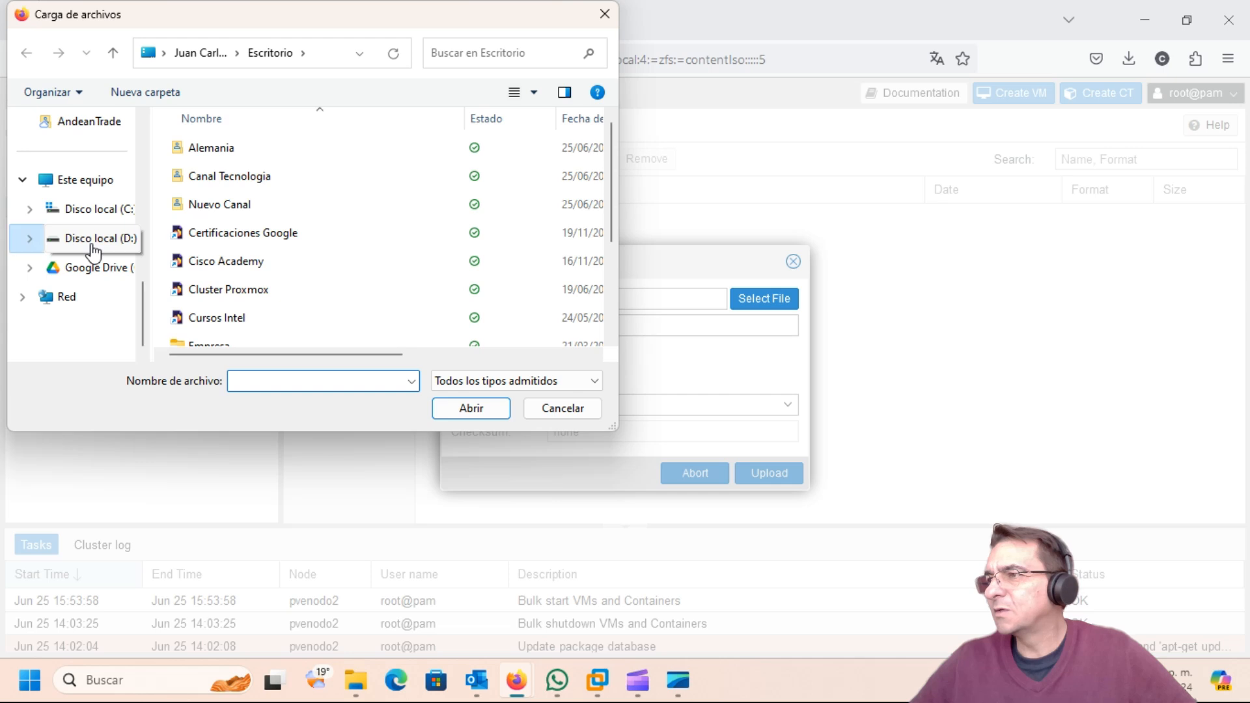
double_click(195, 174)
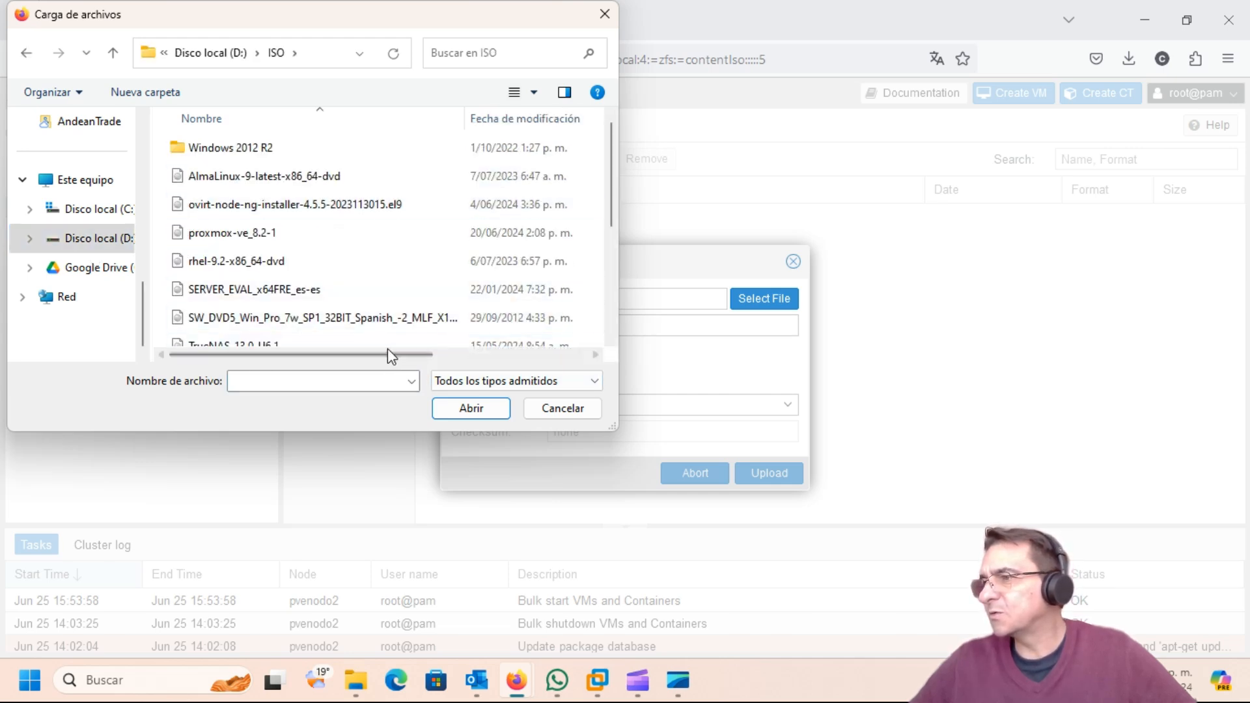
left_click_drag(353, 354, 204, 354)
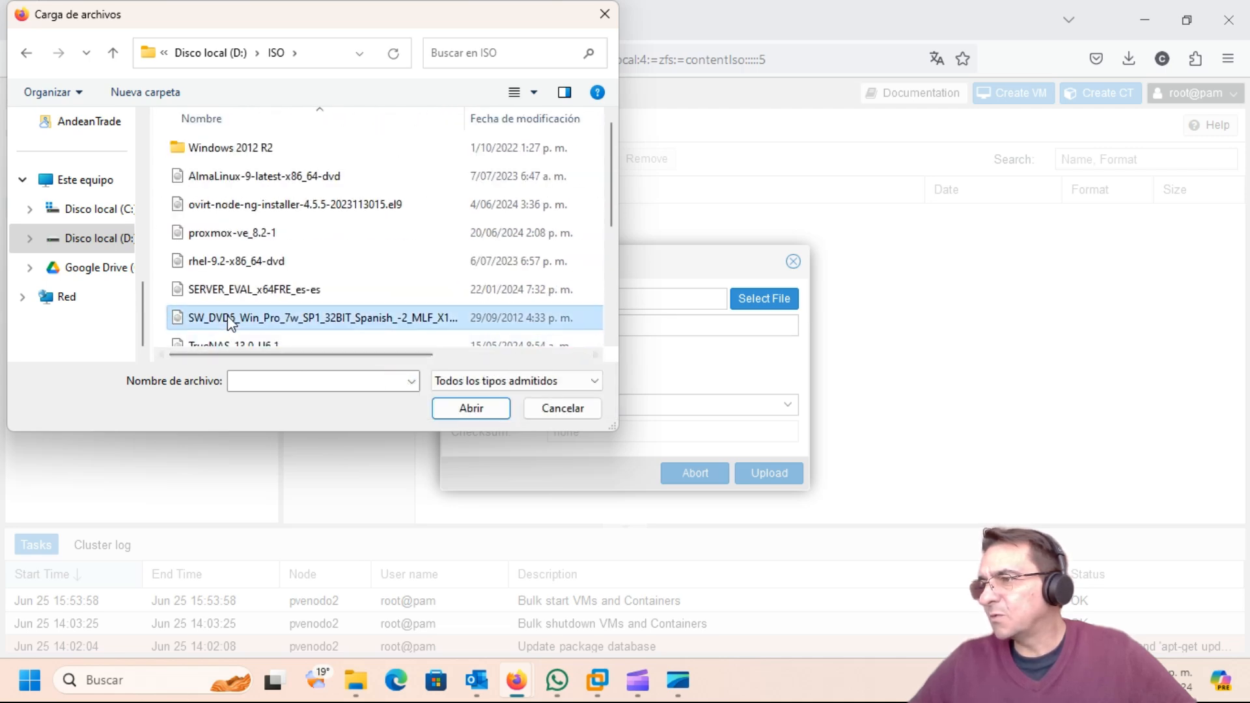
left_click(215, 317)
left_click(471, 409)
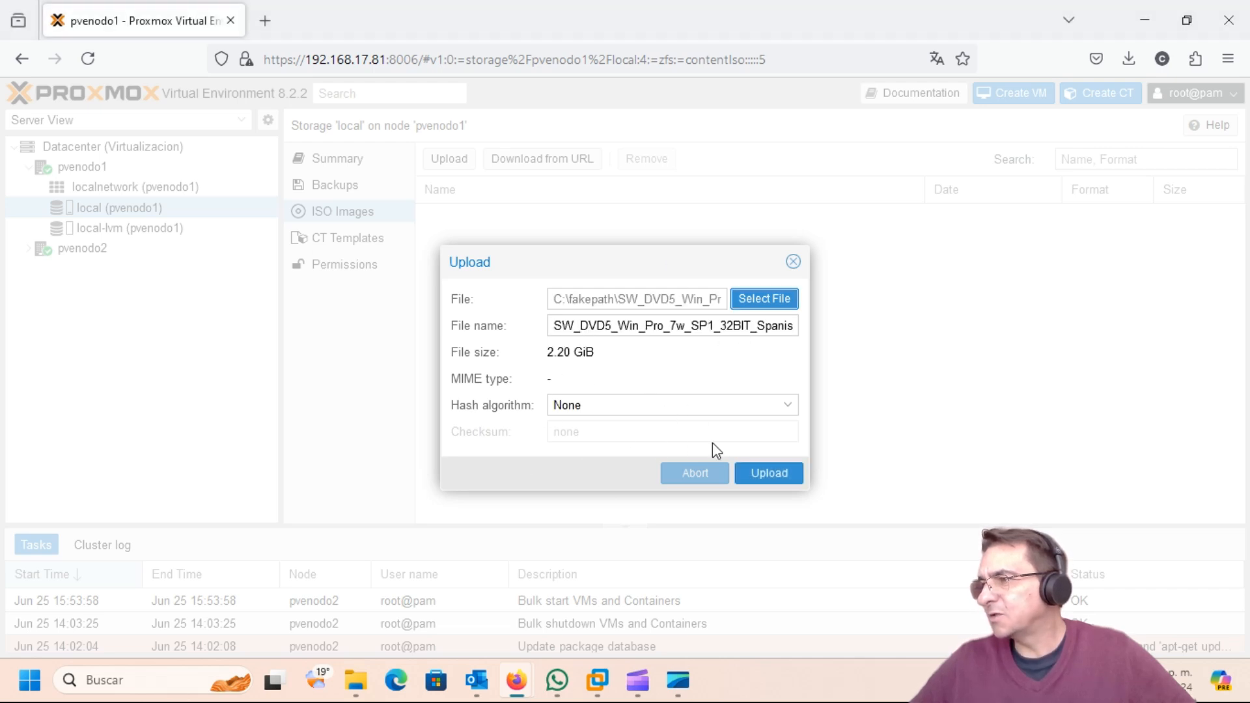
Step: Upload the Windows 7 ISO to pvenodo1's local storage and wait for it to finish
left_click(773, 475)
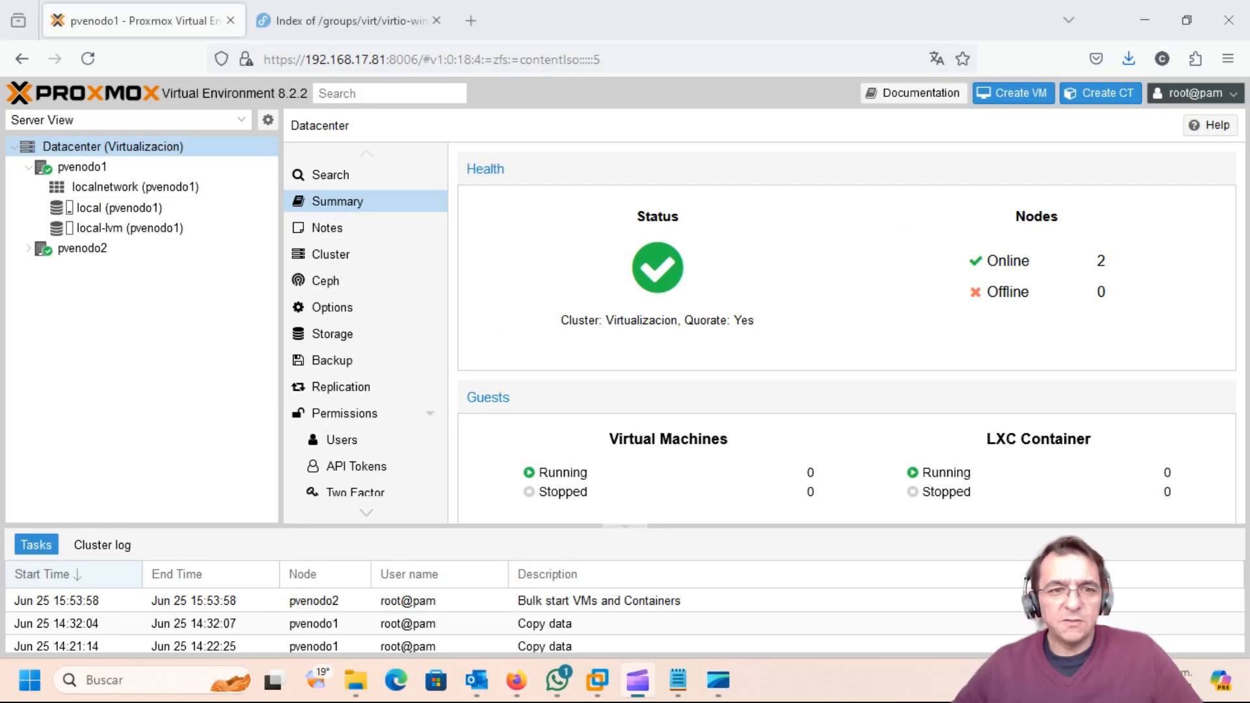
left_click(102, 212)
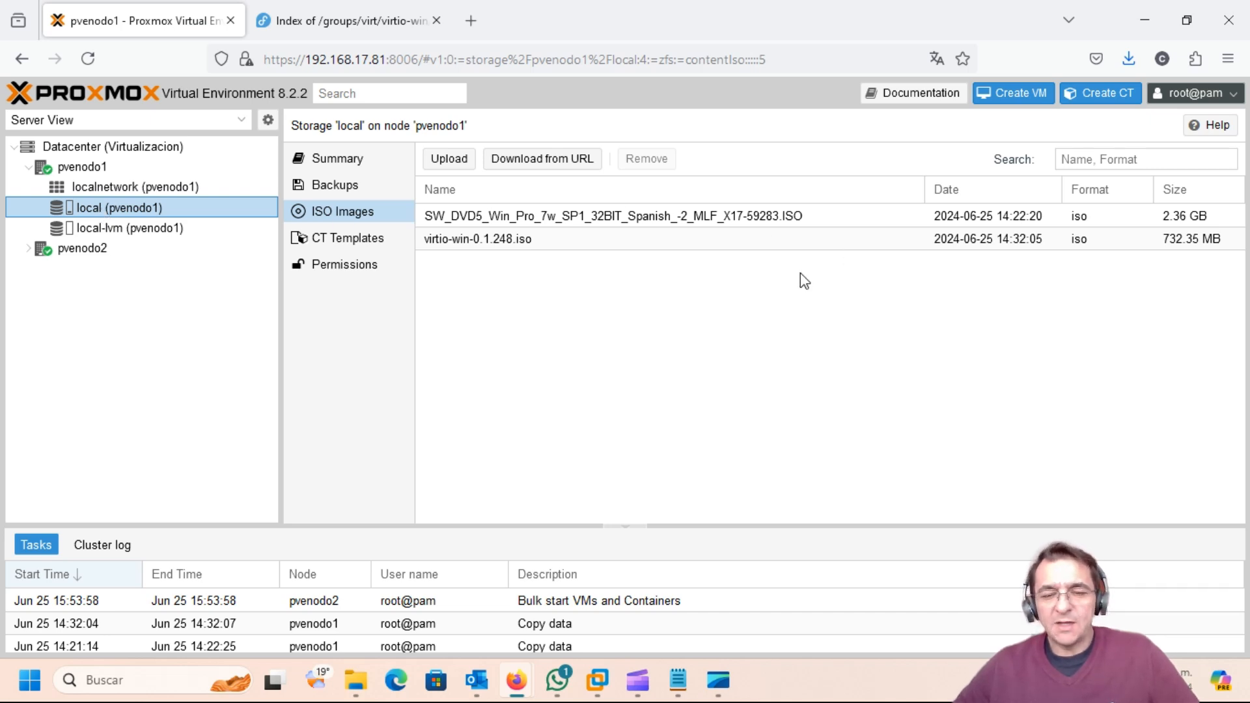
left_click(528, 251)
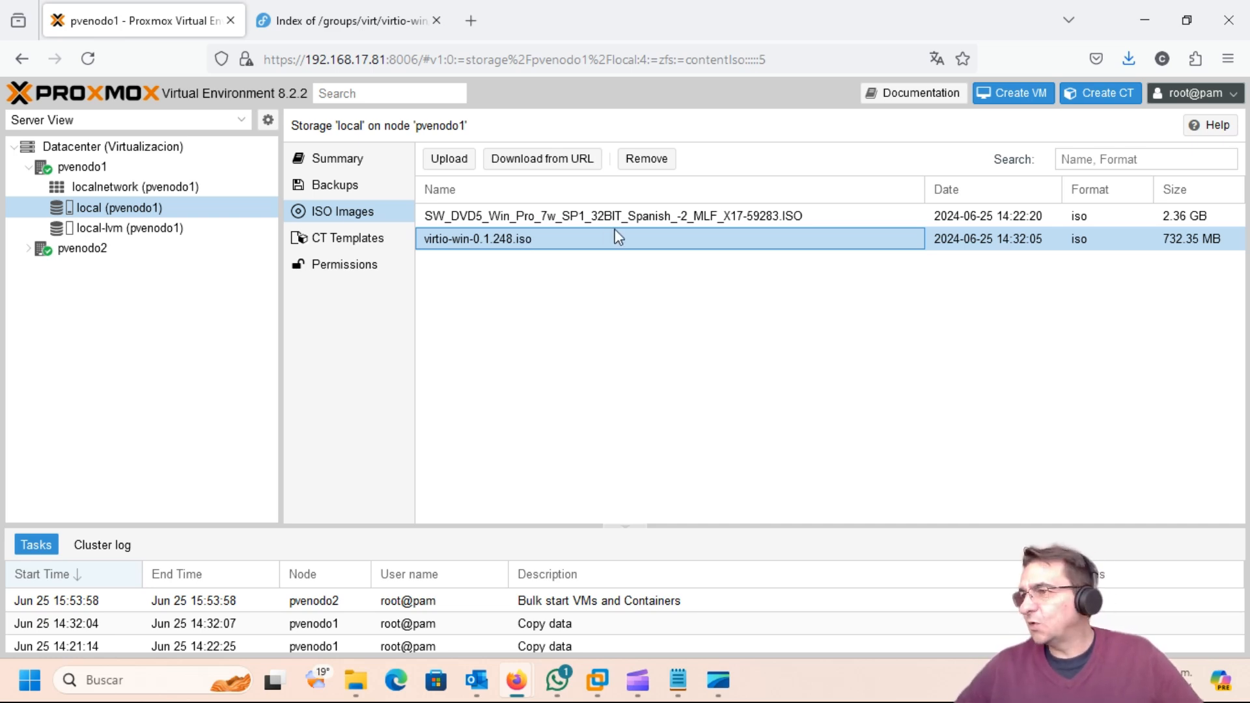
left_click(77, 149)
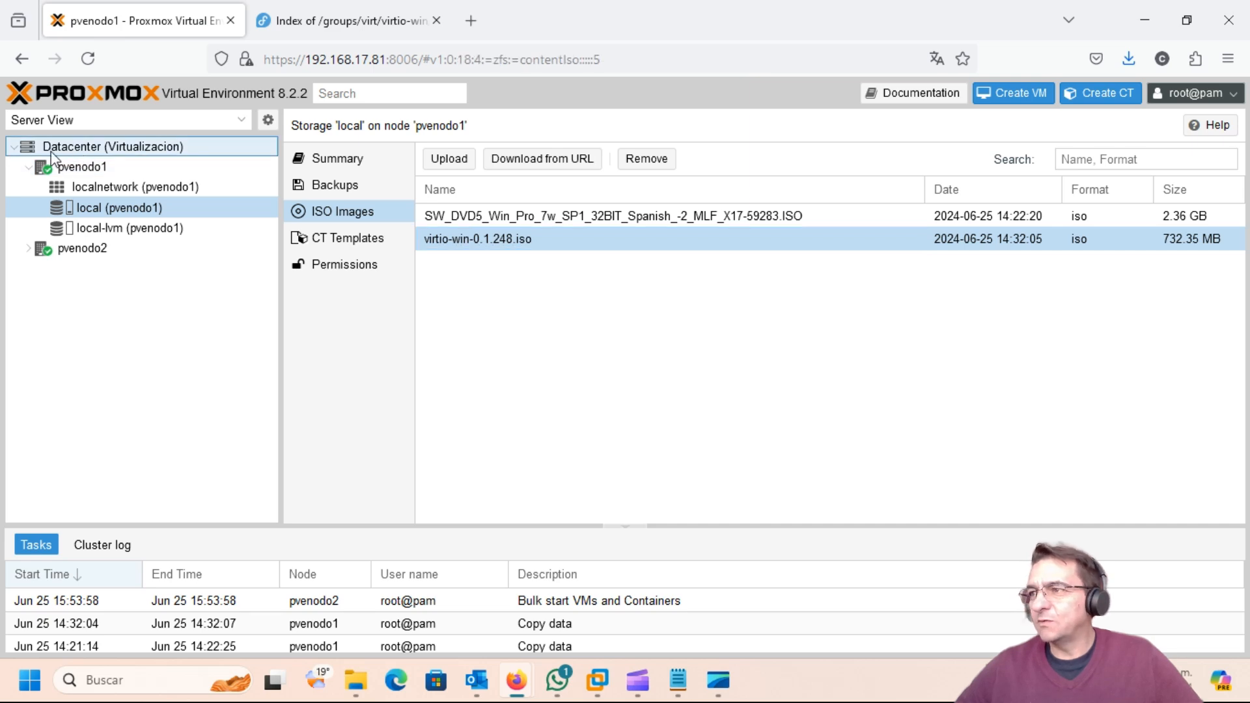
left_click(52, 156)
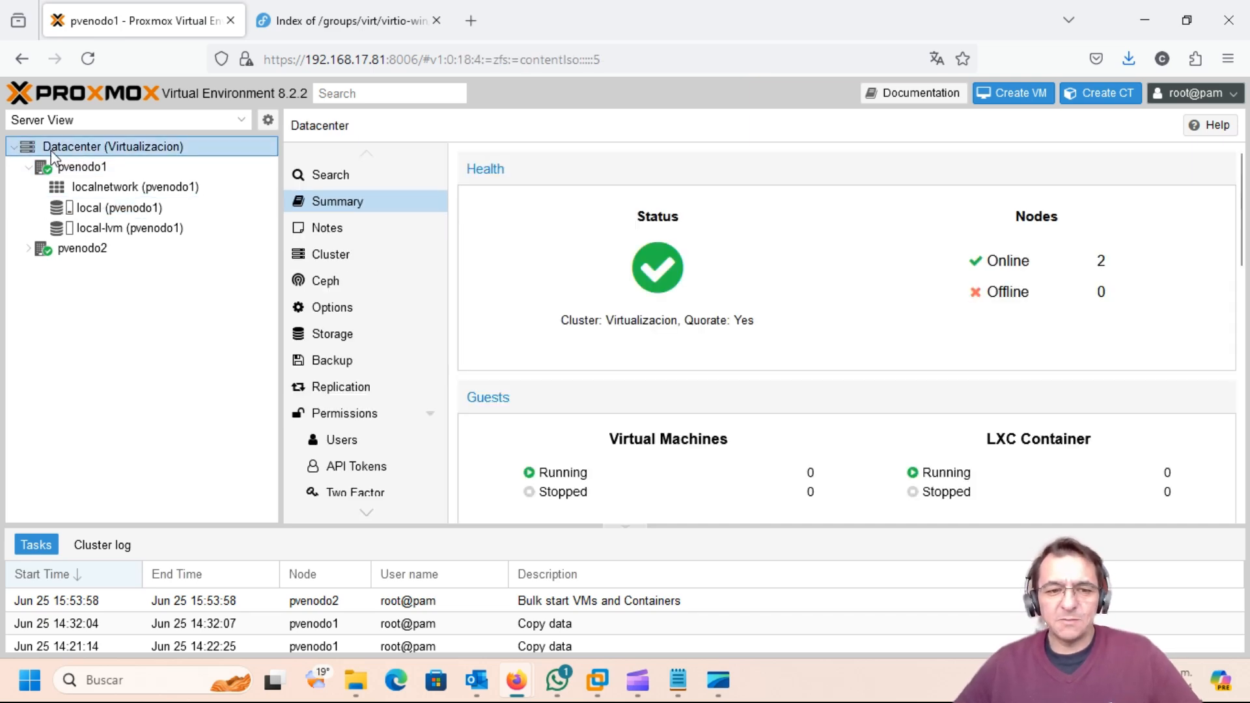
left_click(1032, 100)
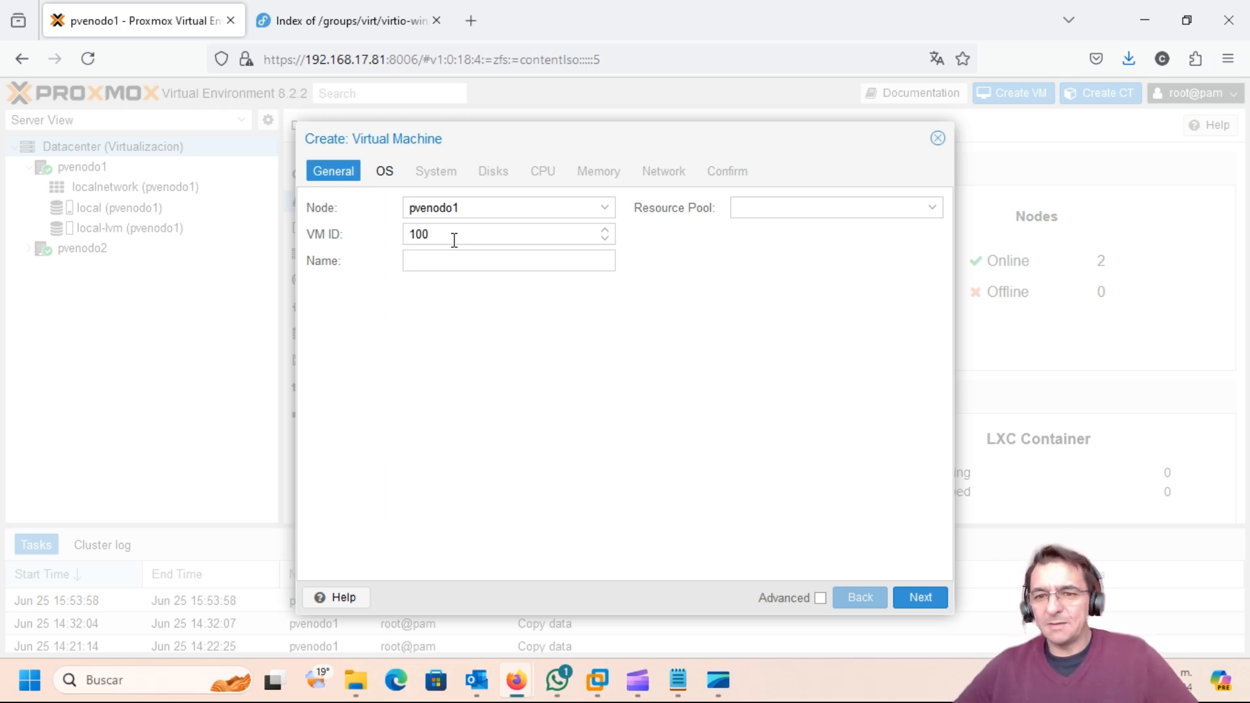
Step: Name VM 100 on pvenodo1 'Estacion-Win7' and go on to the OS settings
left_click(529, 256)
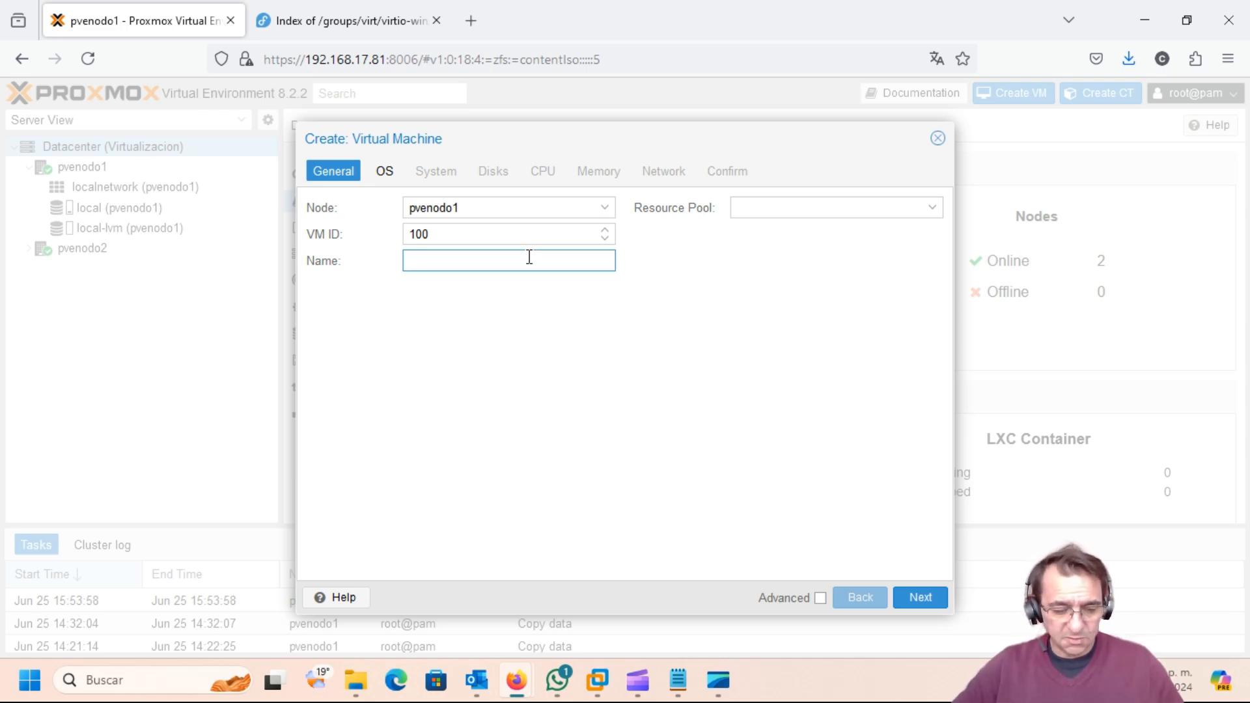
type("Estacion")
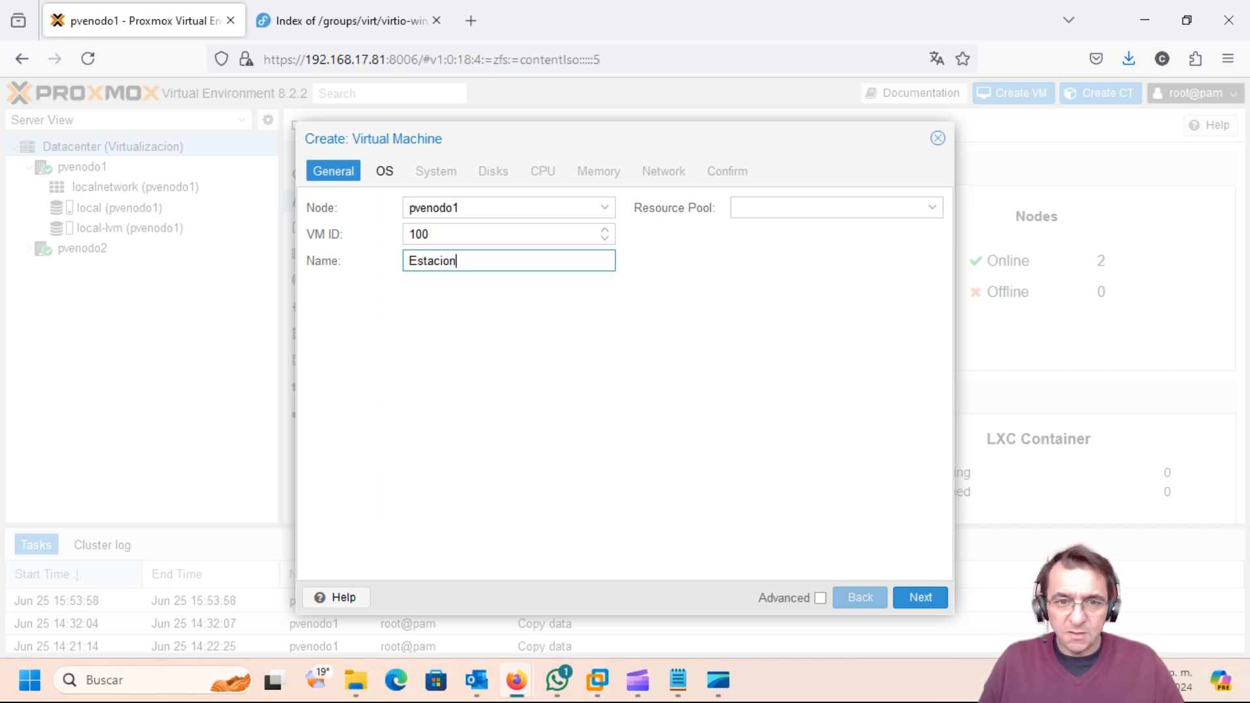
type("-Win7")
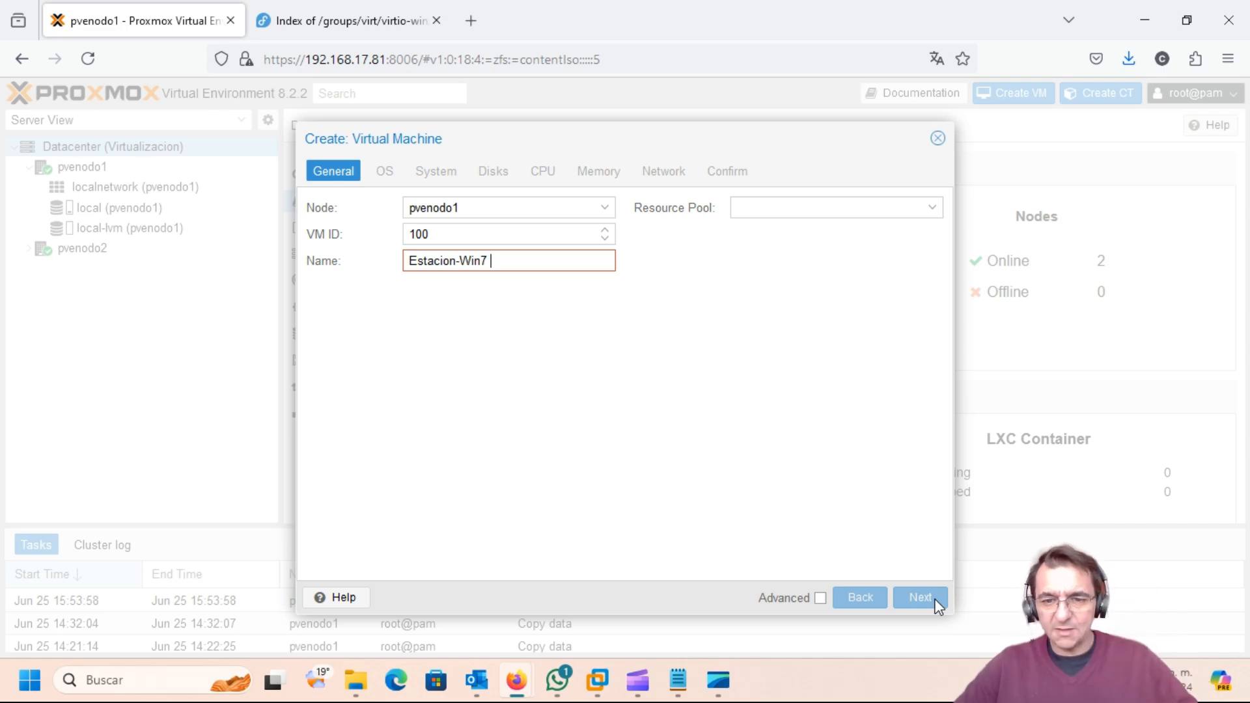
key("BackSpace")
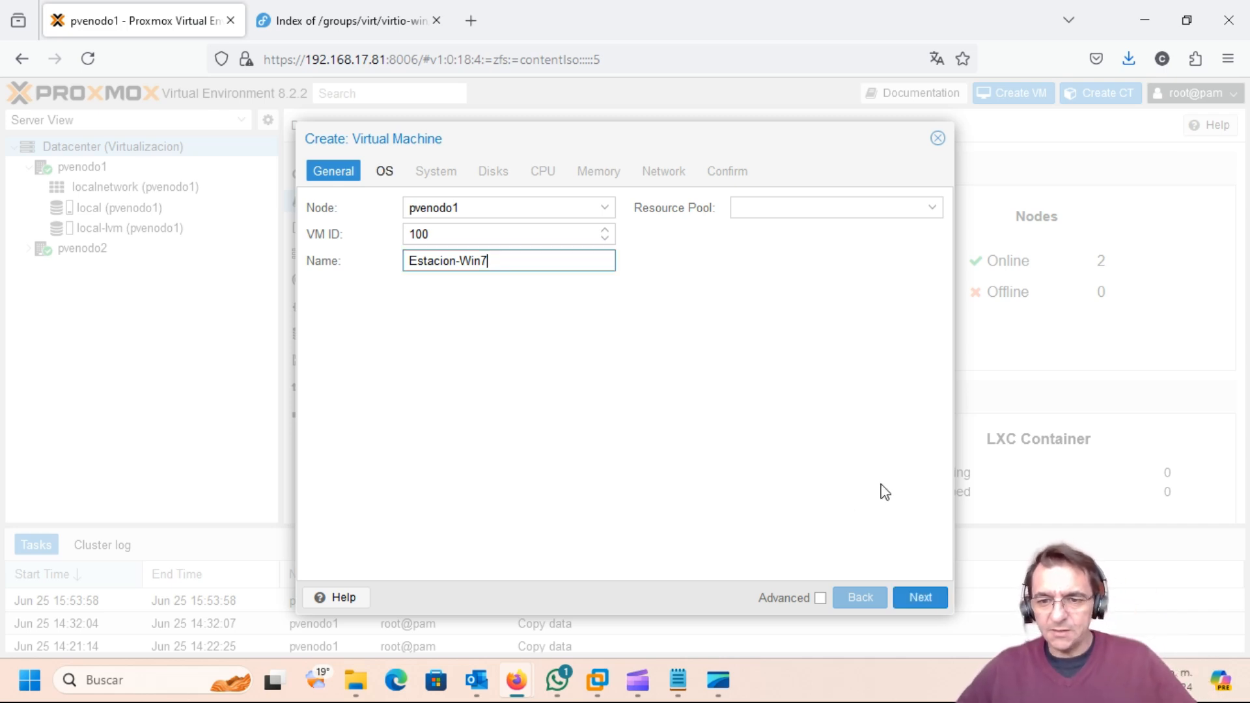
left_click(912, 593)
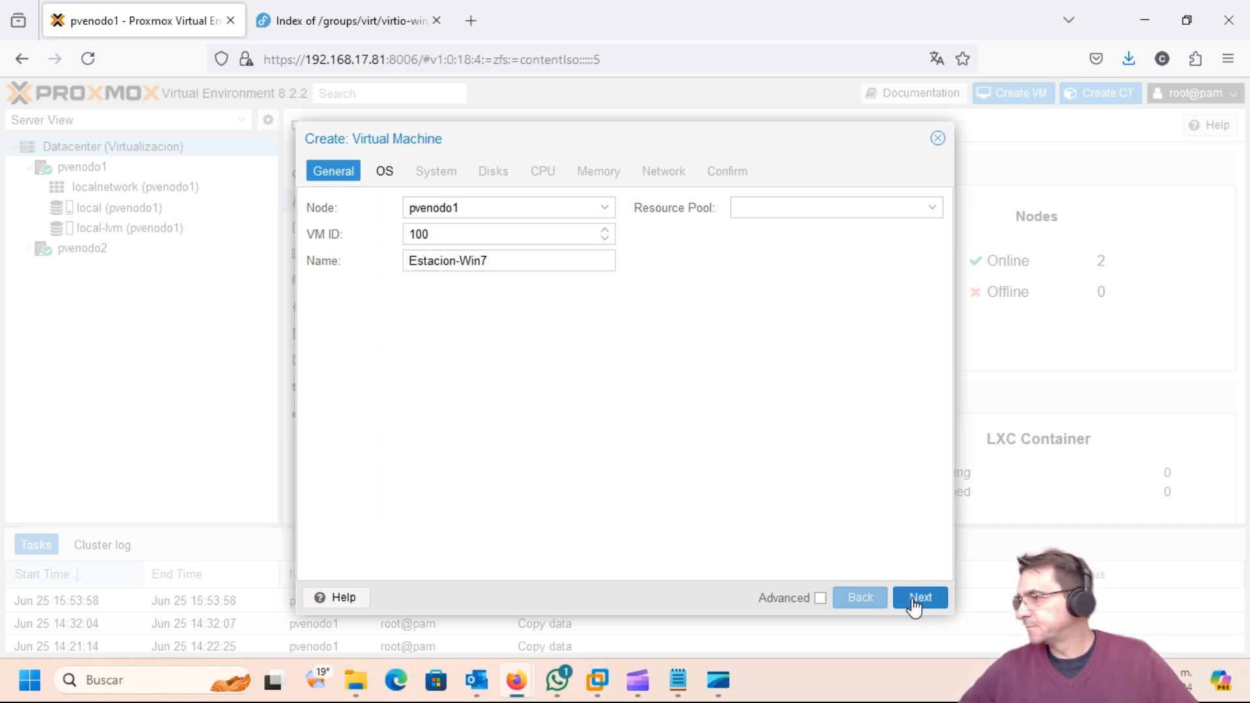
left_click(914, 598)
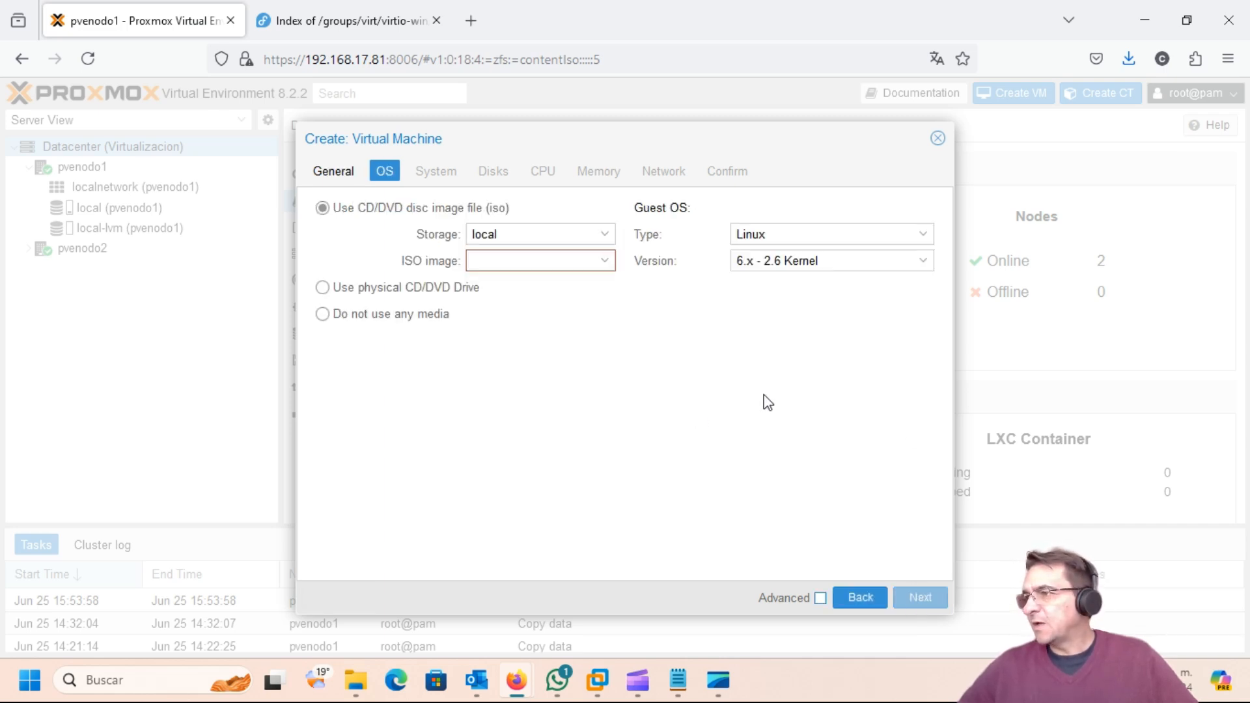
Step: Use the Windows 7 ISO as install media, with guest OS Microsoft Windows 7/2008r2
left_click(602, 263)
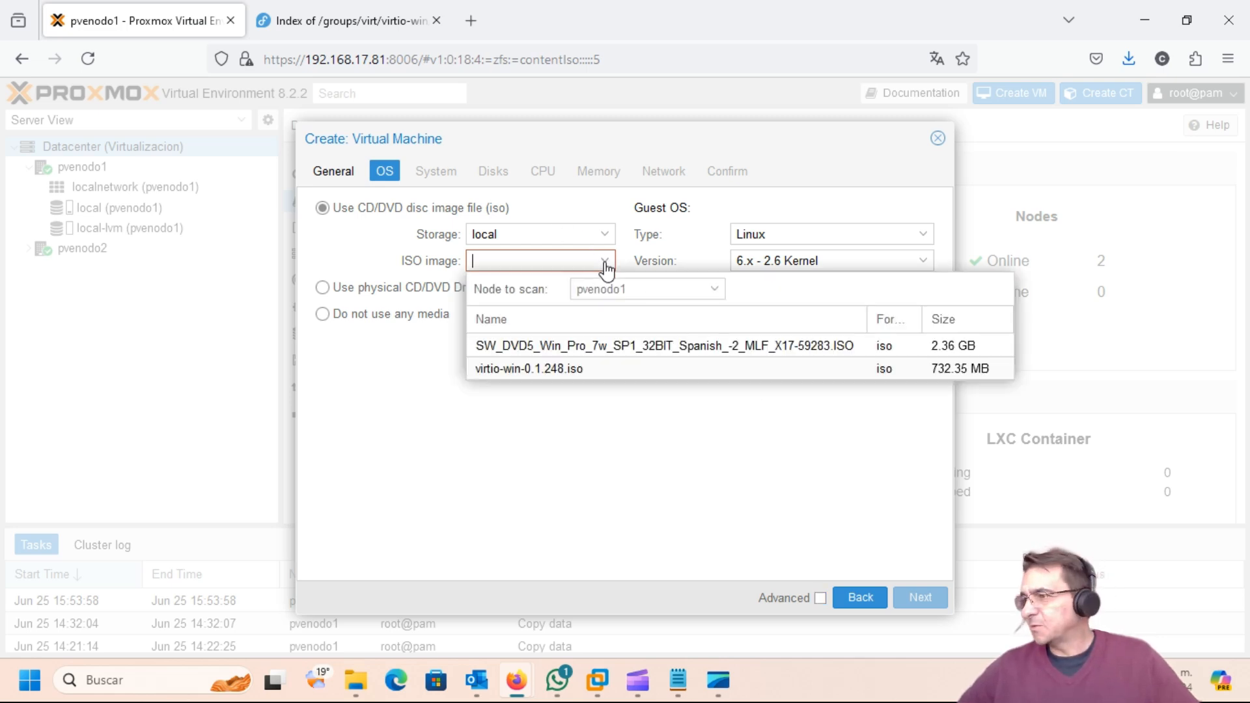
left_click(553, 345)
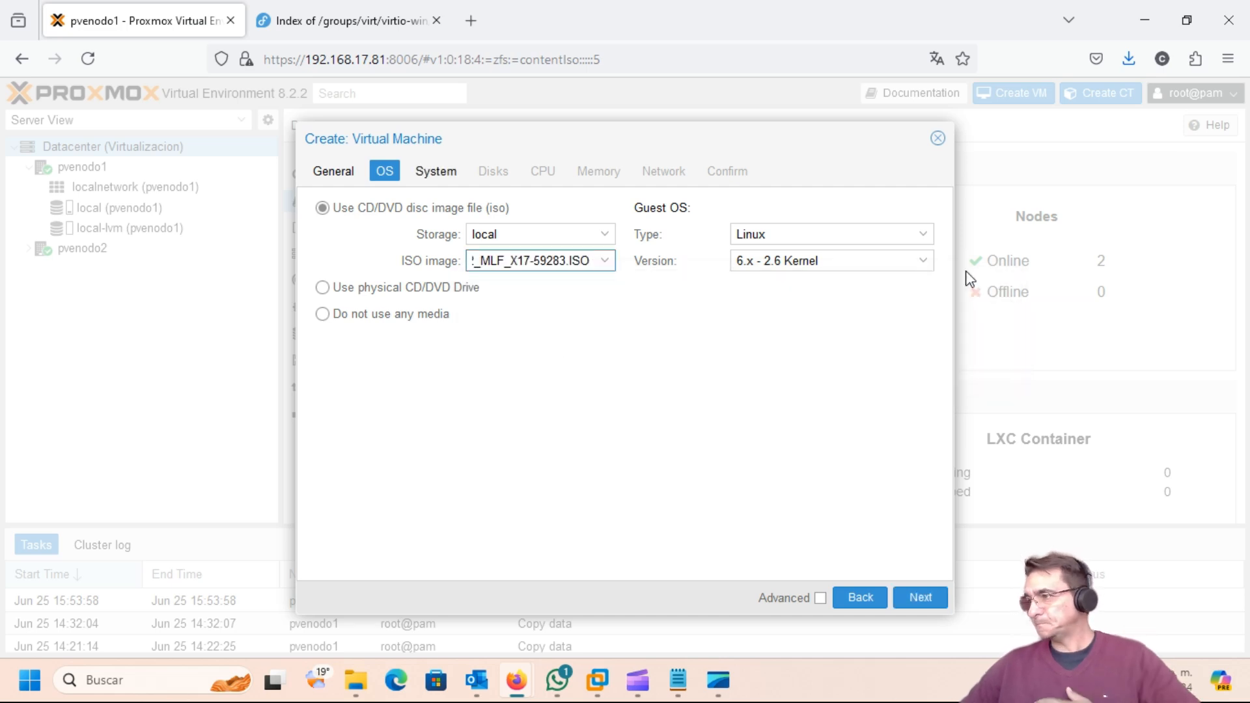
left_click(921, 236)
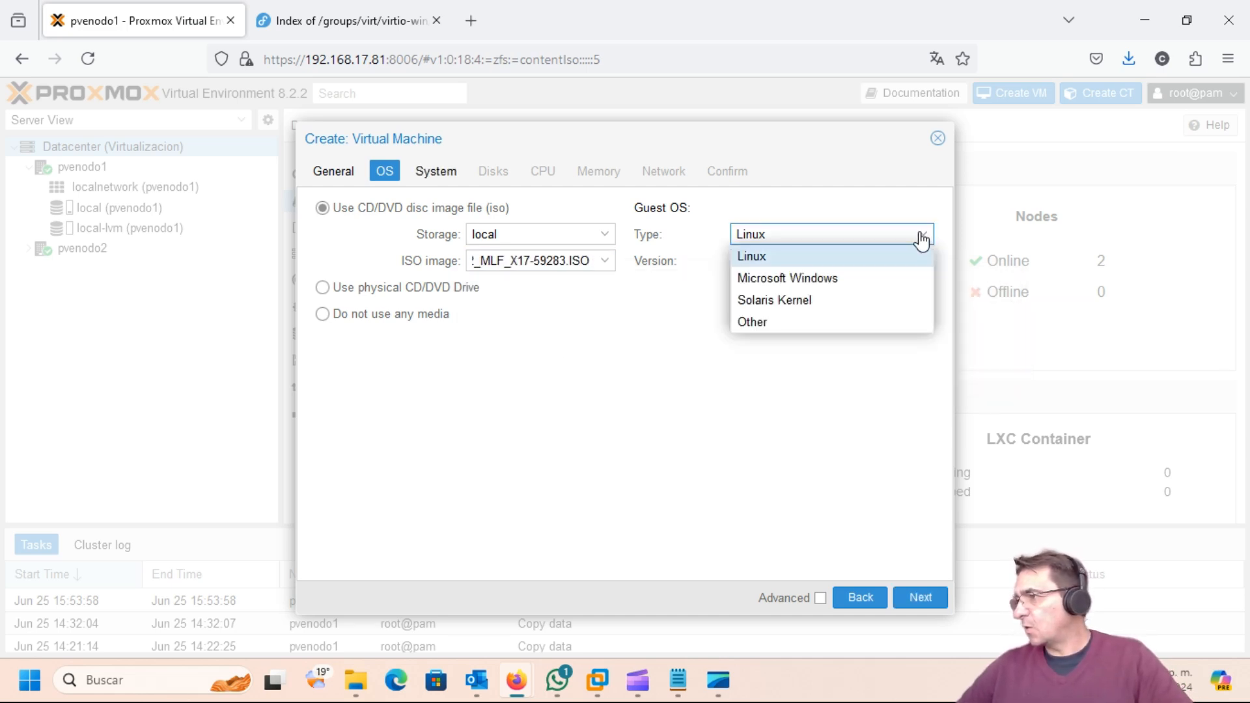
left_click(798, 278)
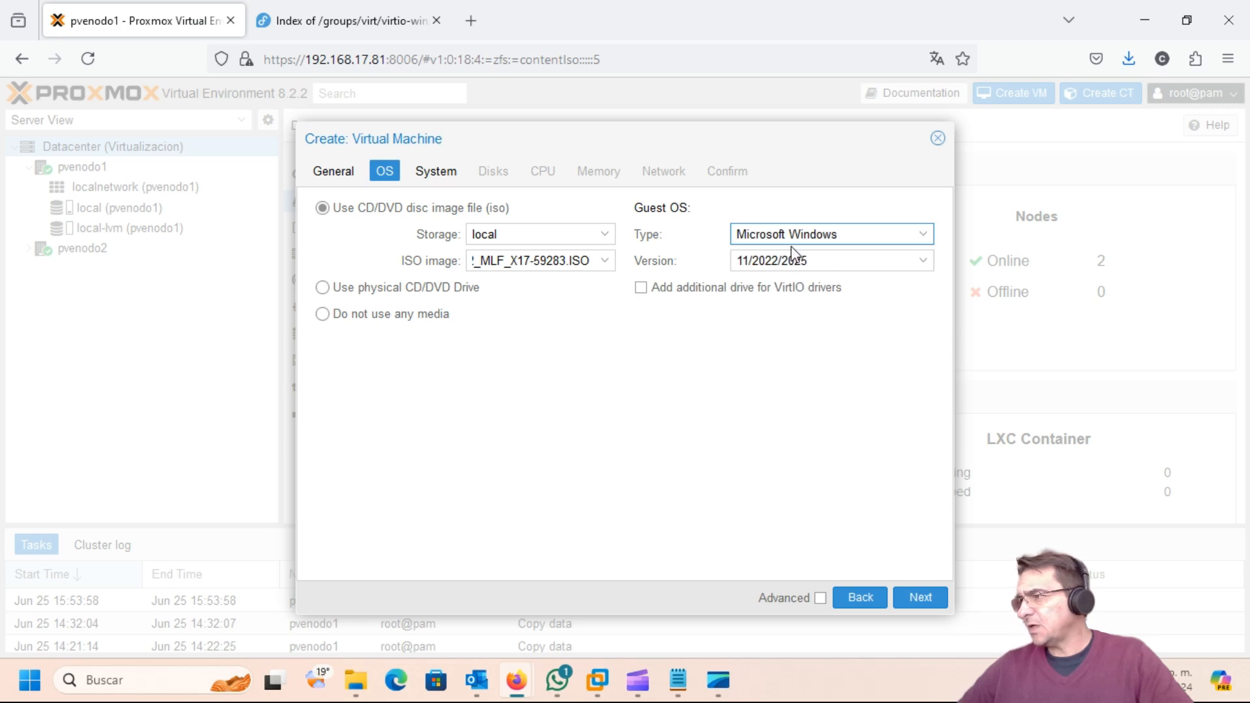
left_click(925, 263)
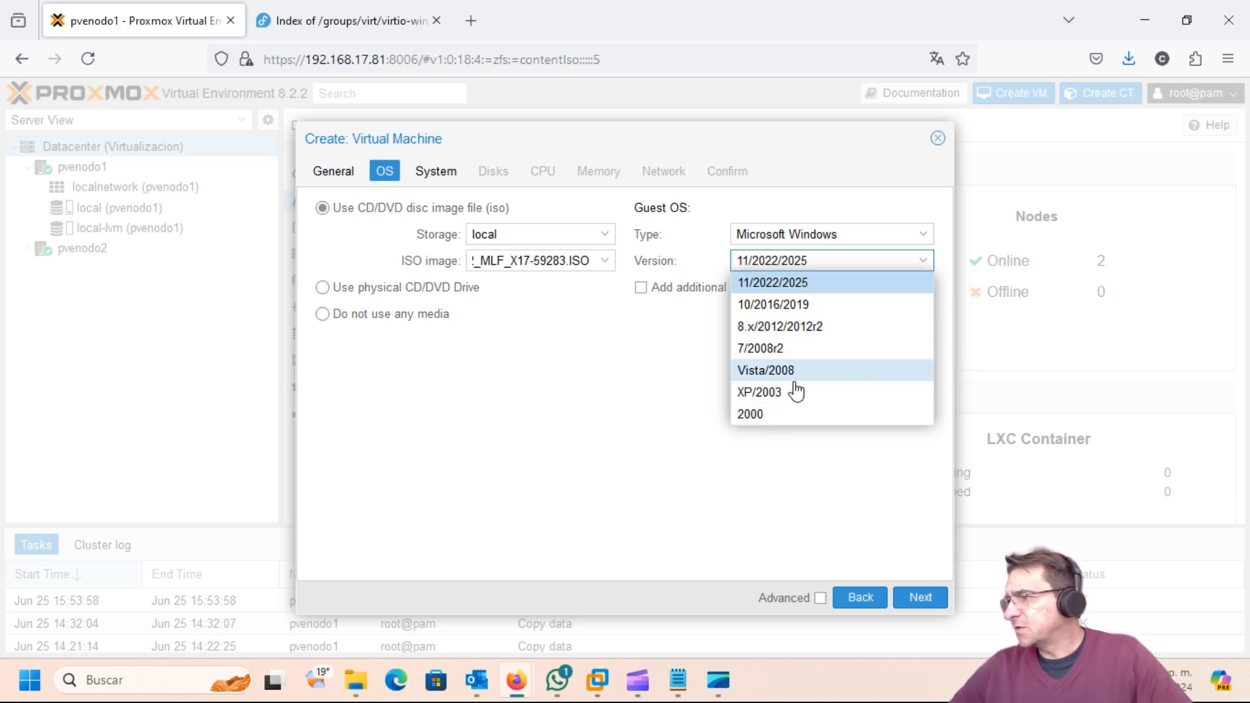
left_click(755, 349)
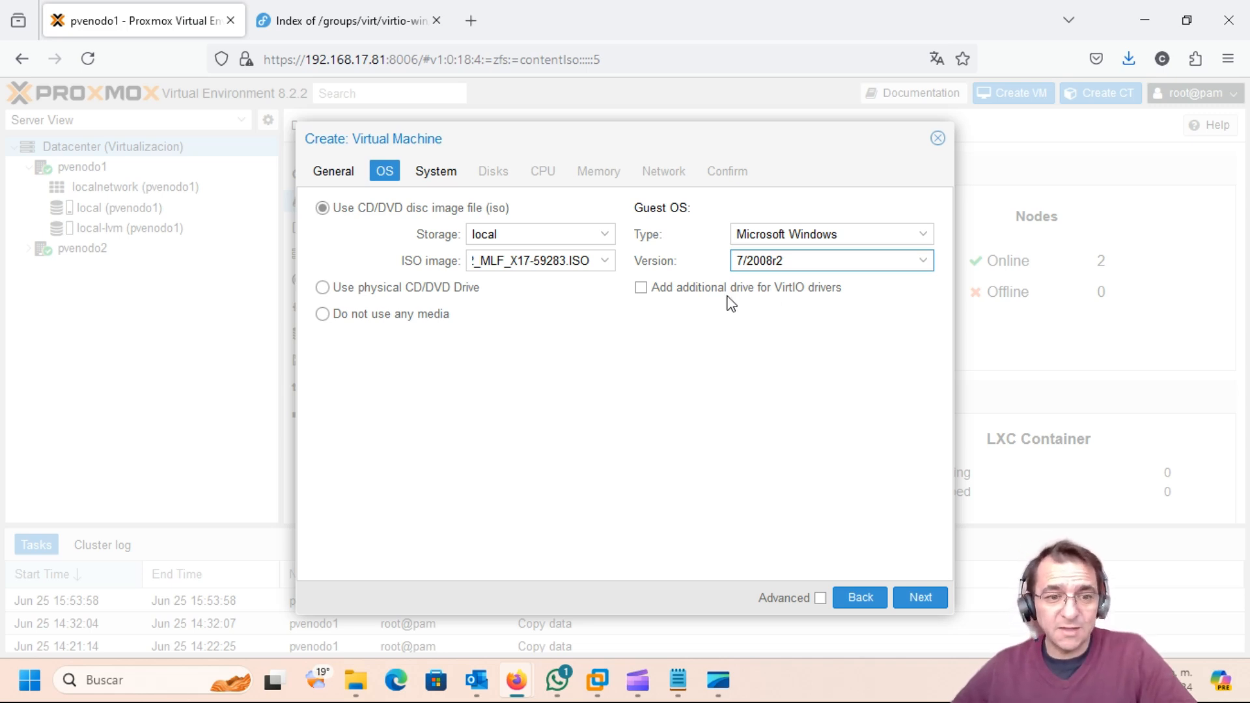
Step: Add a VirtIO driver drive from virtio-win-0.1.248.iso and continue to System settings
left_click(642, 290)
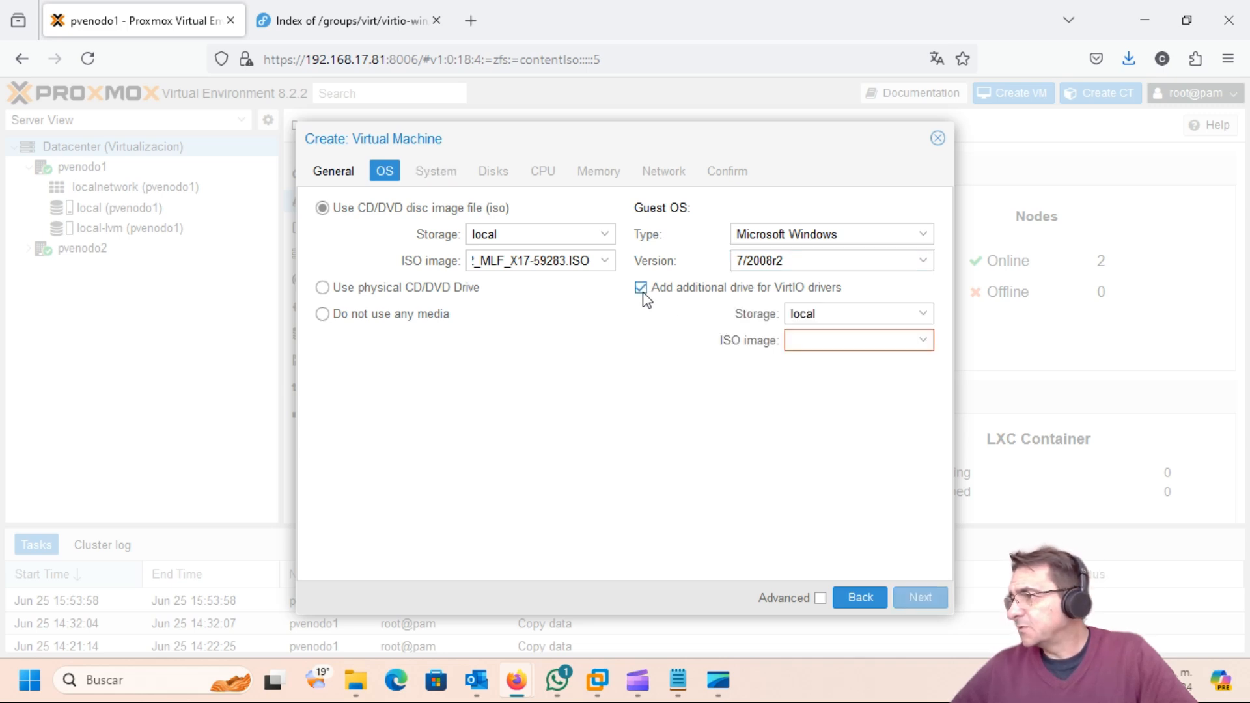
left_click(920, 340)
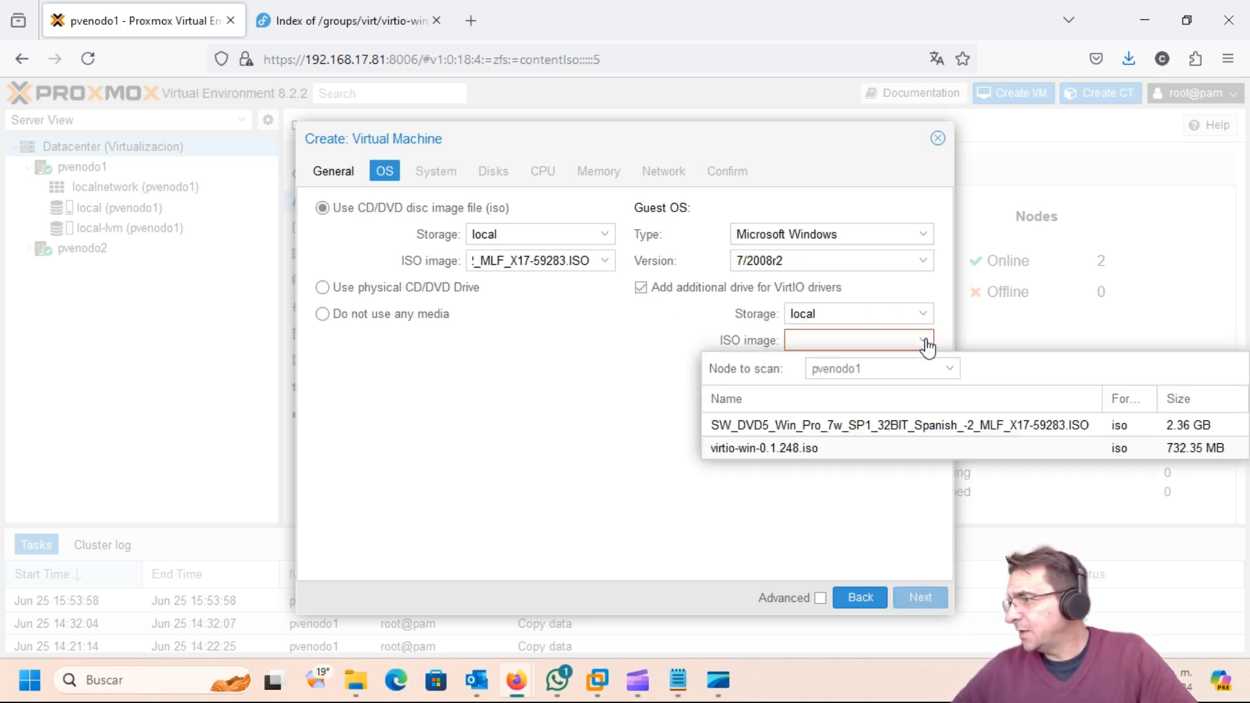
left_click(731, 450)
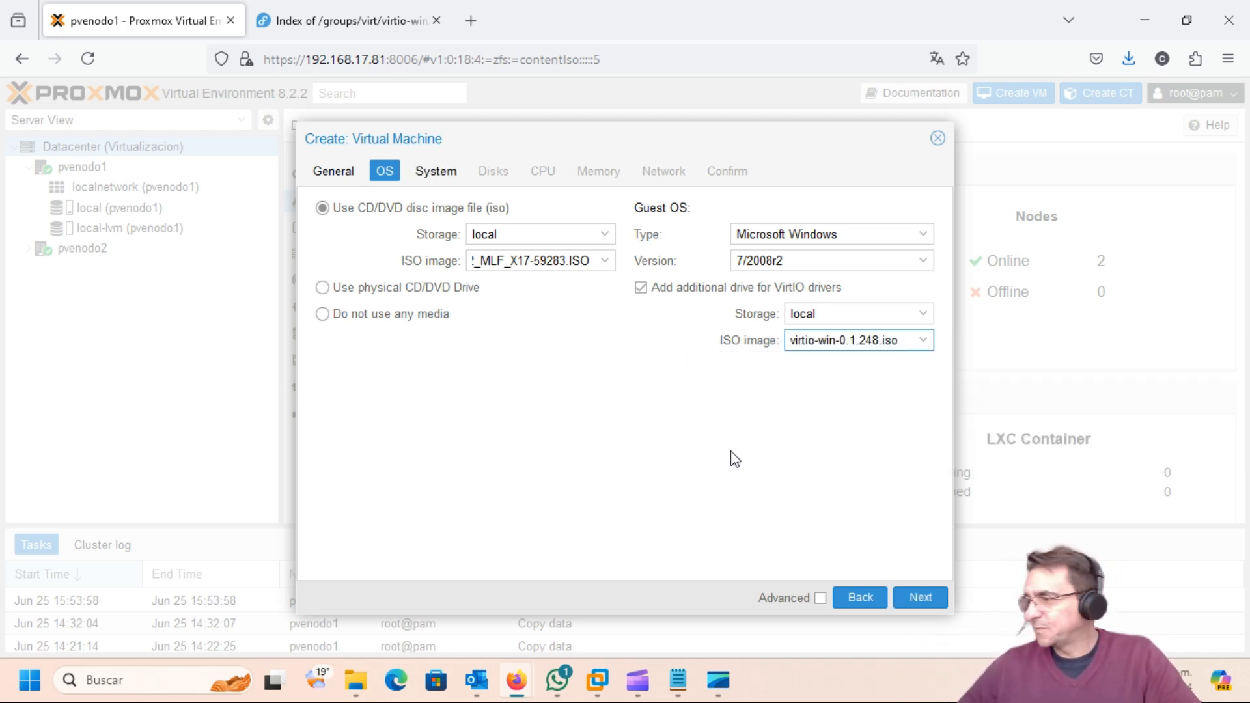
left_click(921, 599)
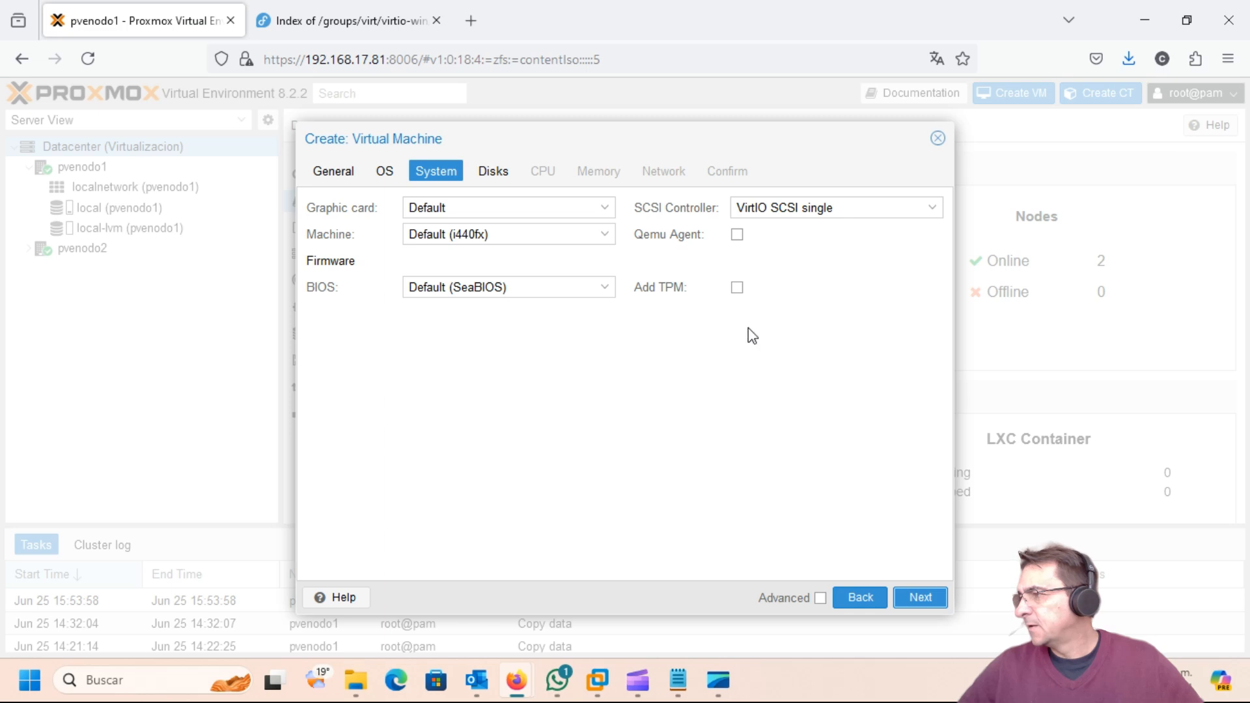
Step: Resize the scsi0 disk from 32 to 50 GiB and continue to CPU settings
left_click(919, 599)
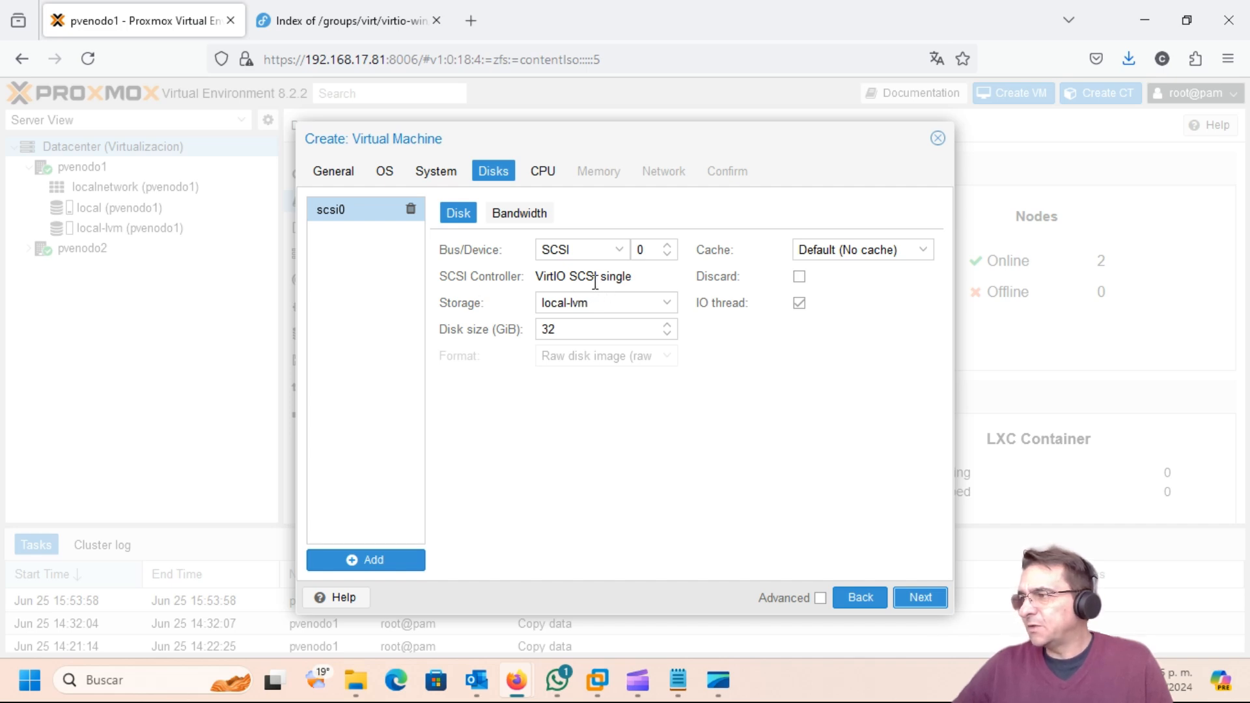
double_click(580, 328)
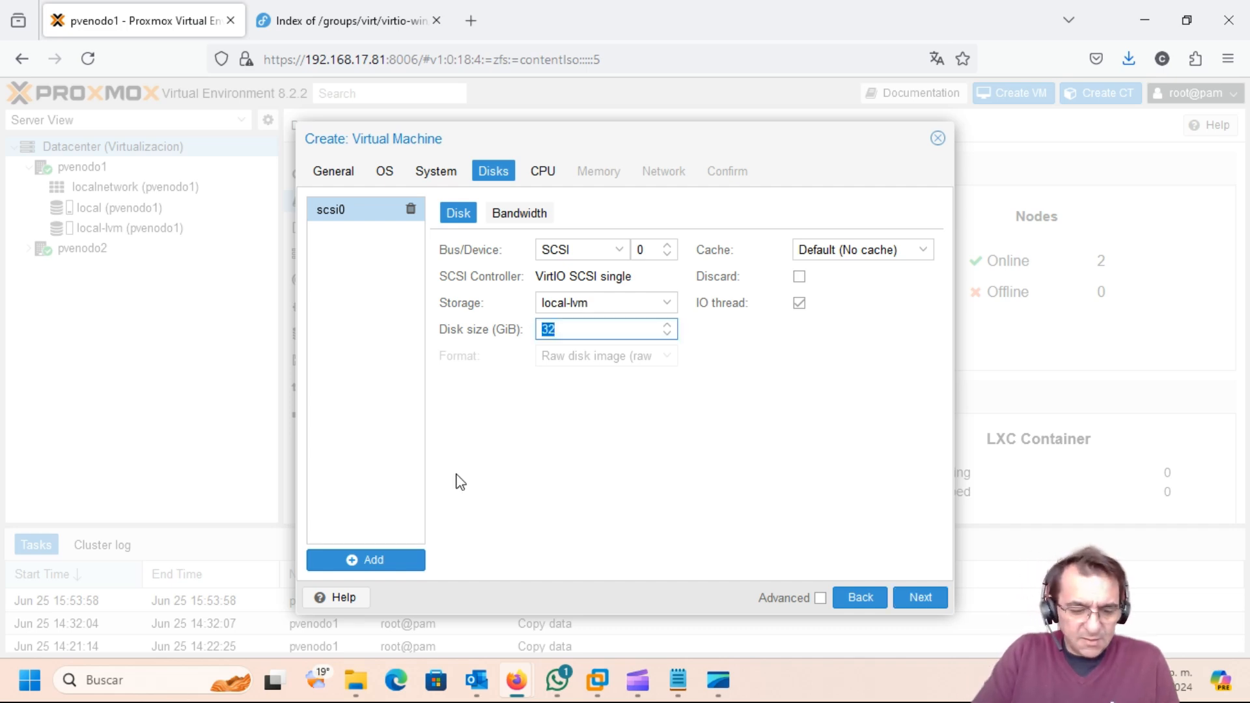
type("50")
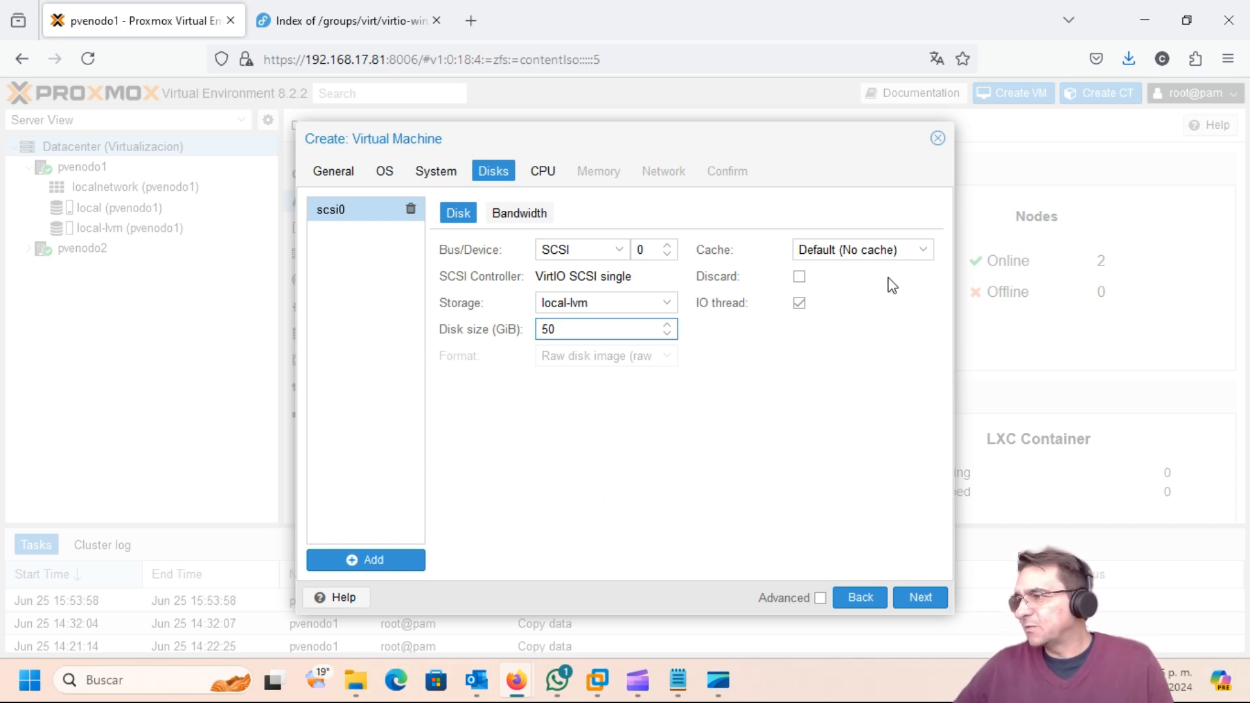
left_click(920, 597)
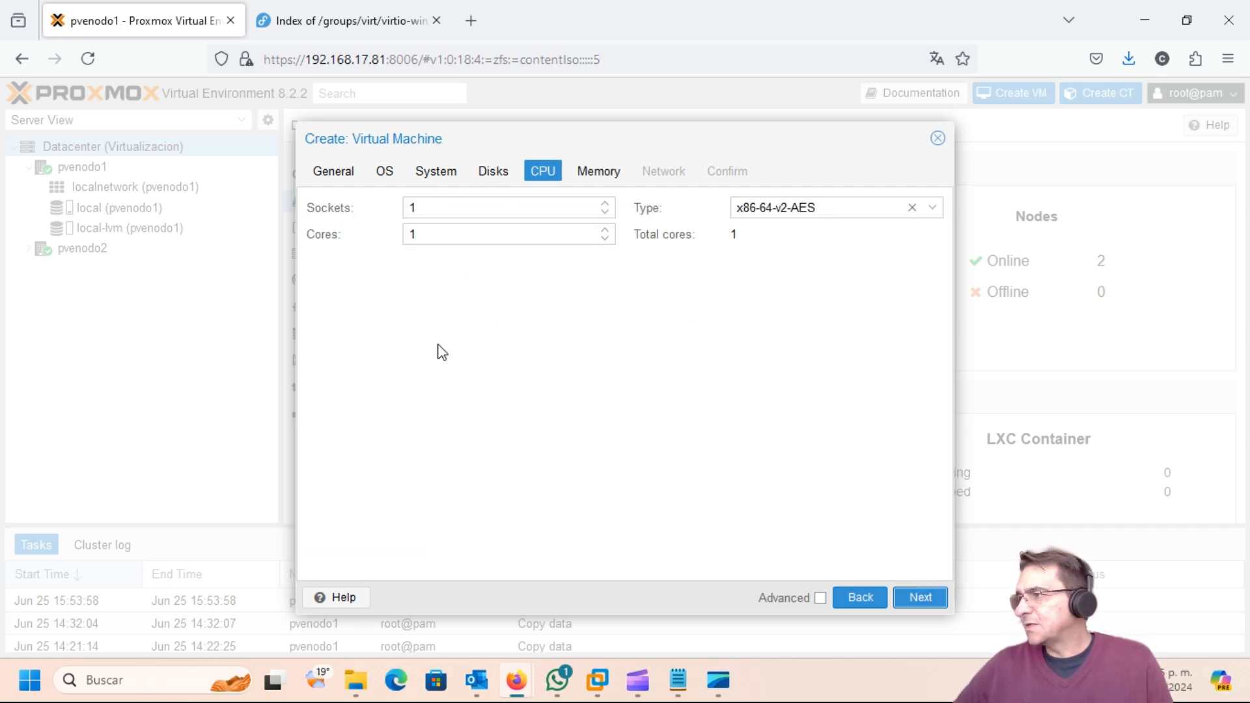
Step: Set 2 CPU cores with type x86-64-v2-AES, keeping 2048 MiB memory
left_click(605, 230)
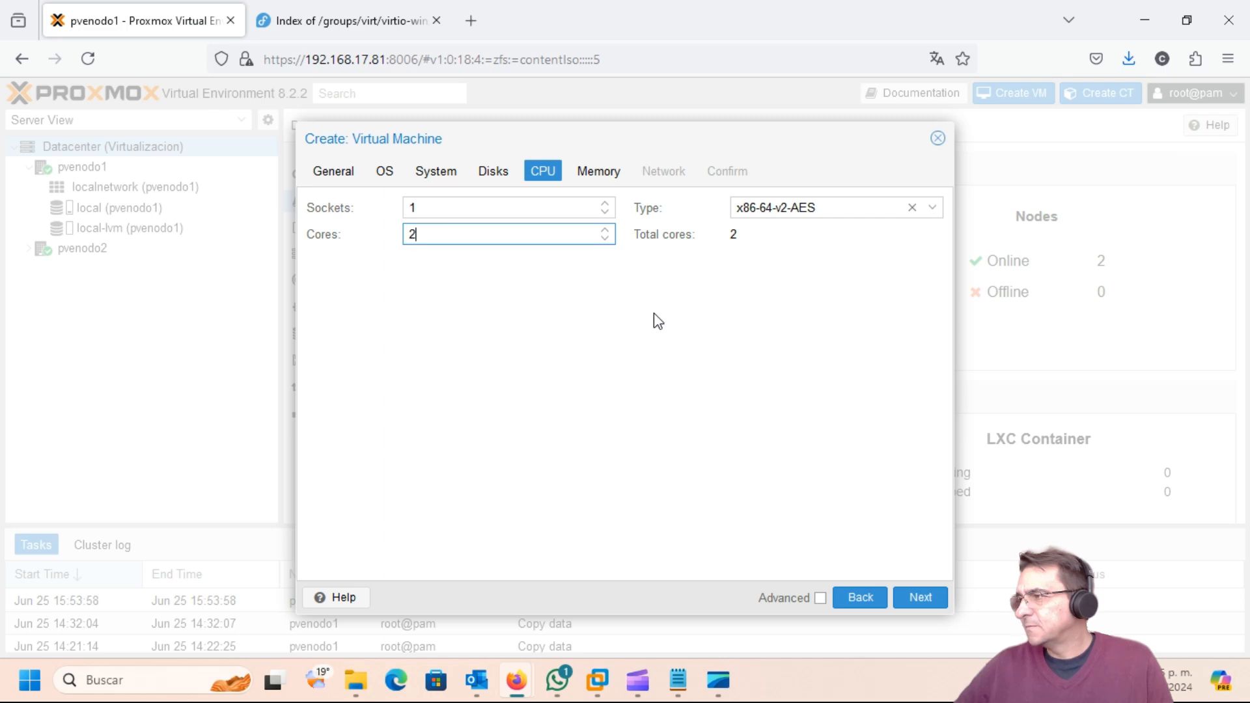
left_click(933, 208)
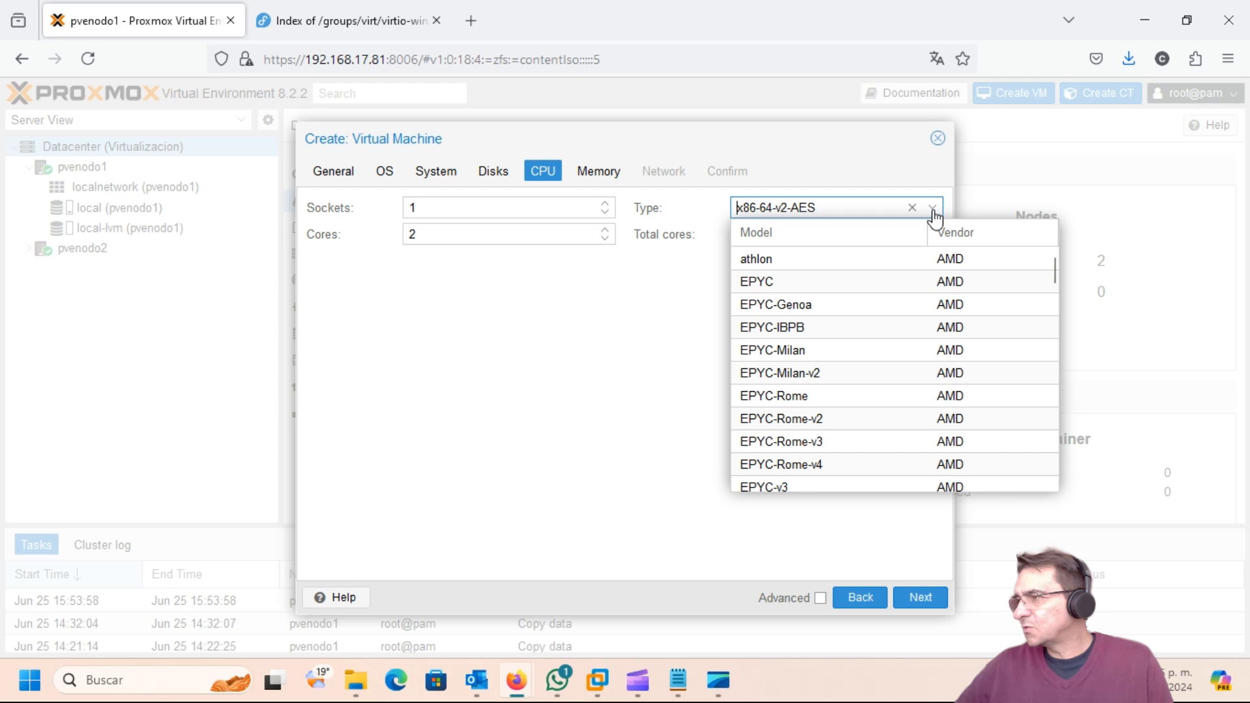
scroll(957, 441, "down", 15)
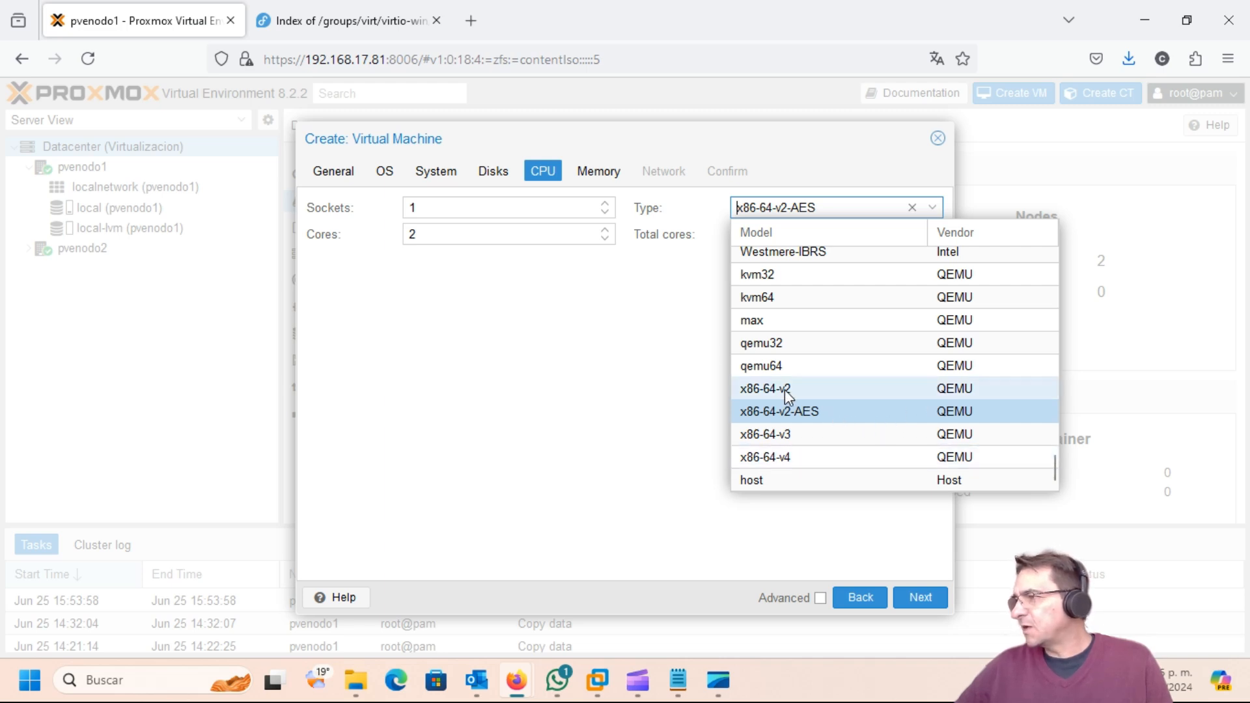
left_click(600, 392)
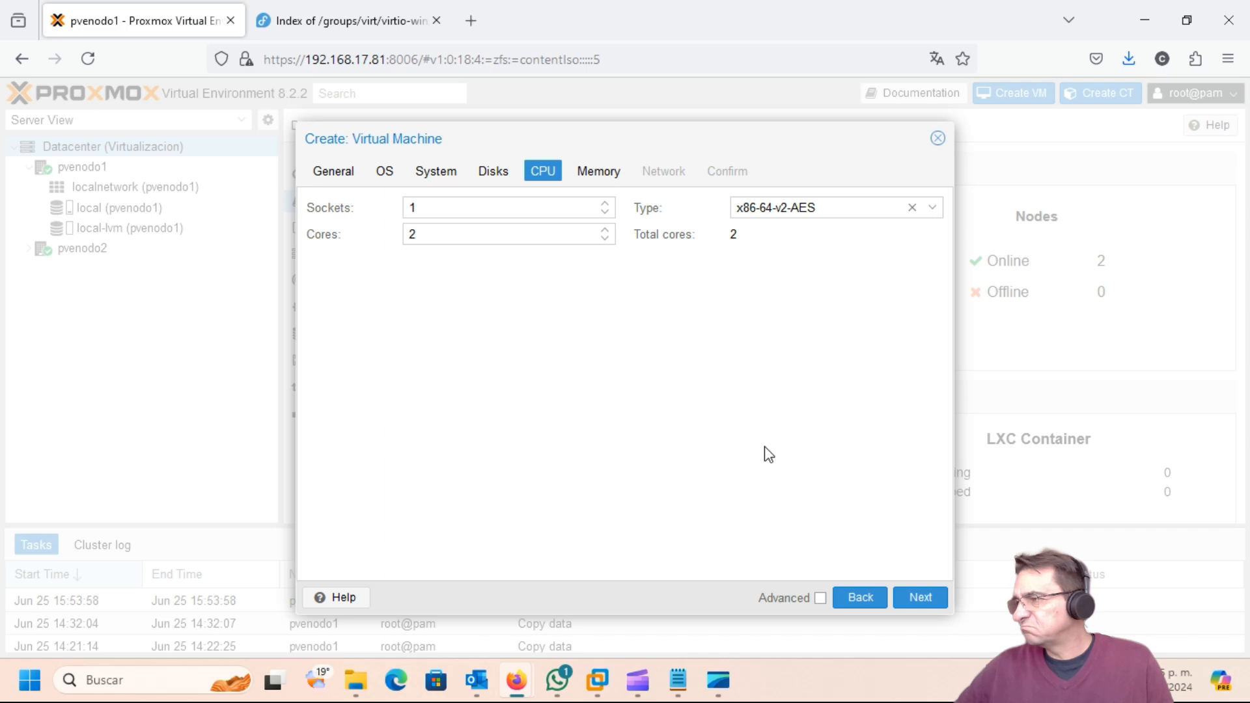
left_click(919, 599)
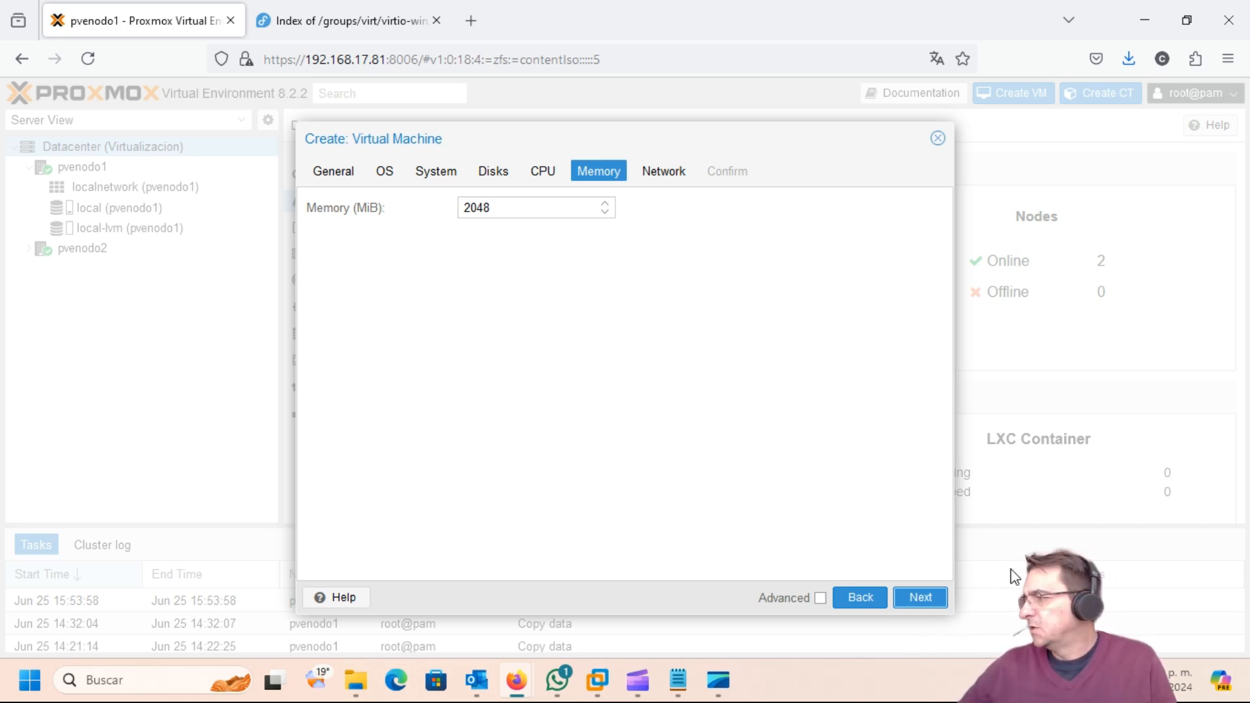
left_click(920, 603)
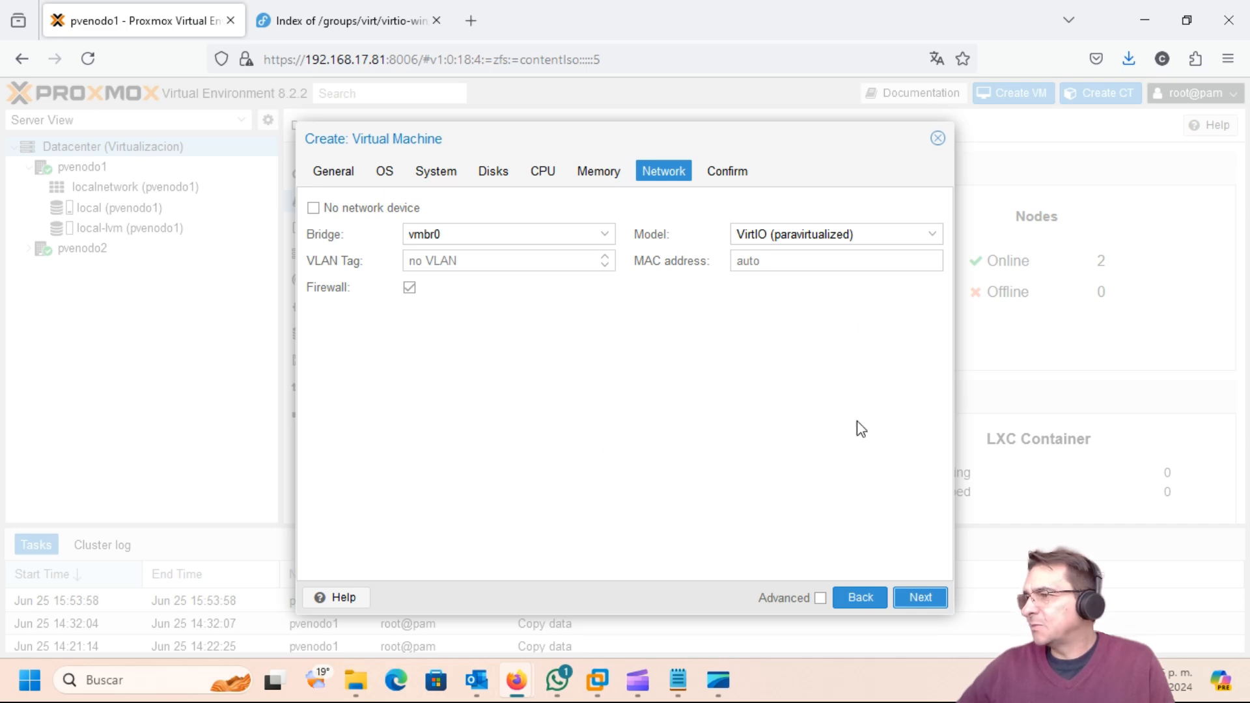
Step: Review the Confirm summary, enable 'Start after created', and finish creating Estacion-Win7
left_click(916, 605)
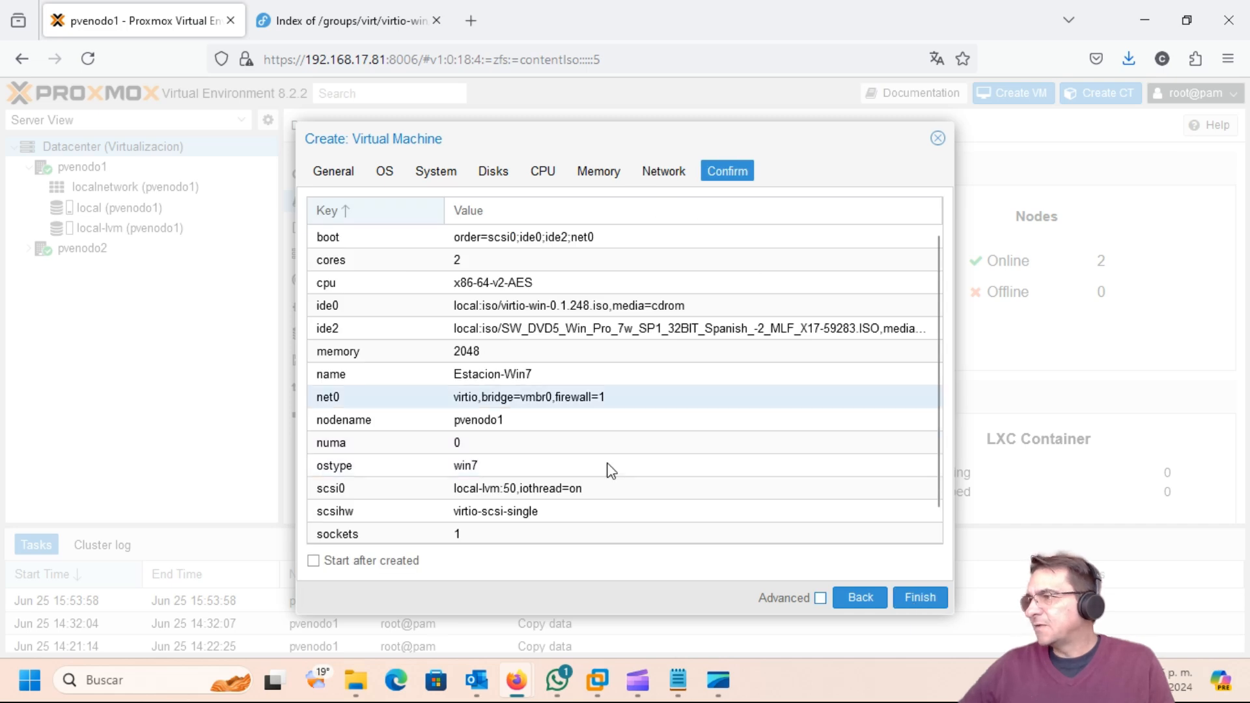
scroll(757, 336, "down", 1)
scroll(765, 345, "up", 1)
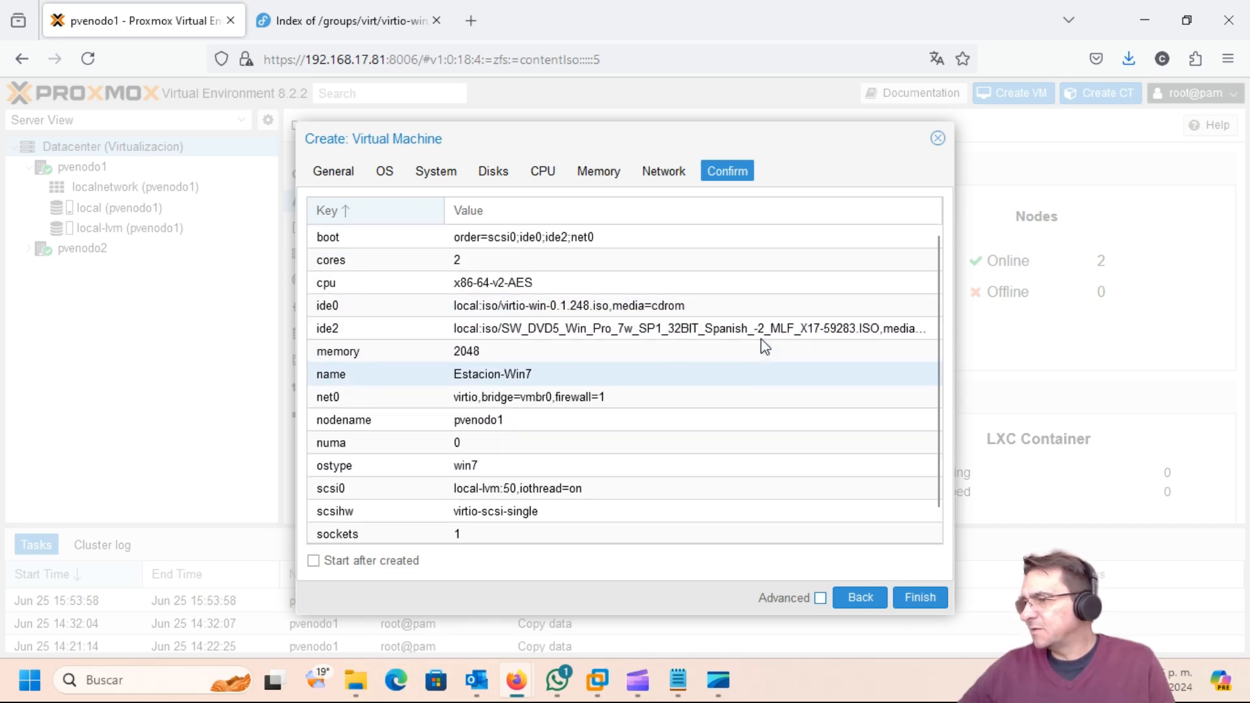
left_click(318, 562)
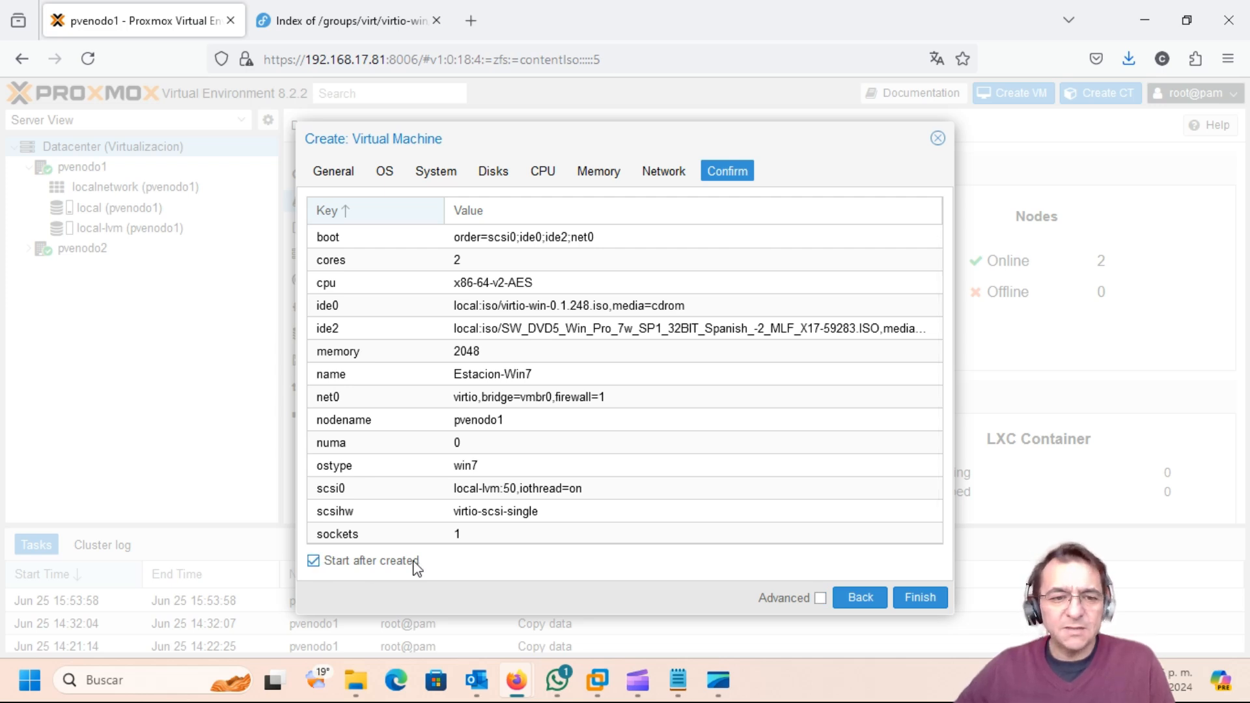
left_click(919, 598)
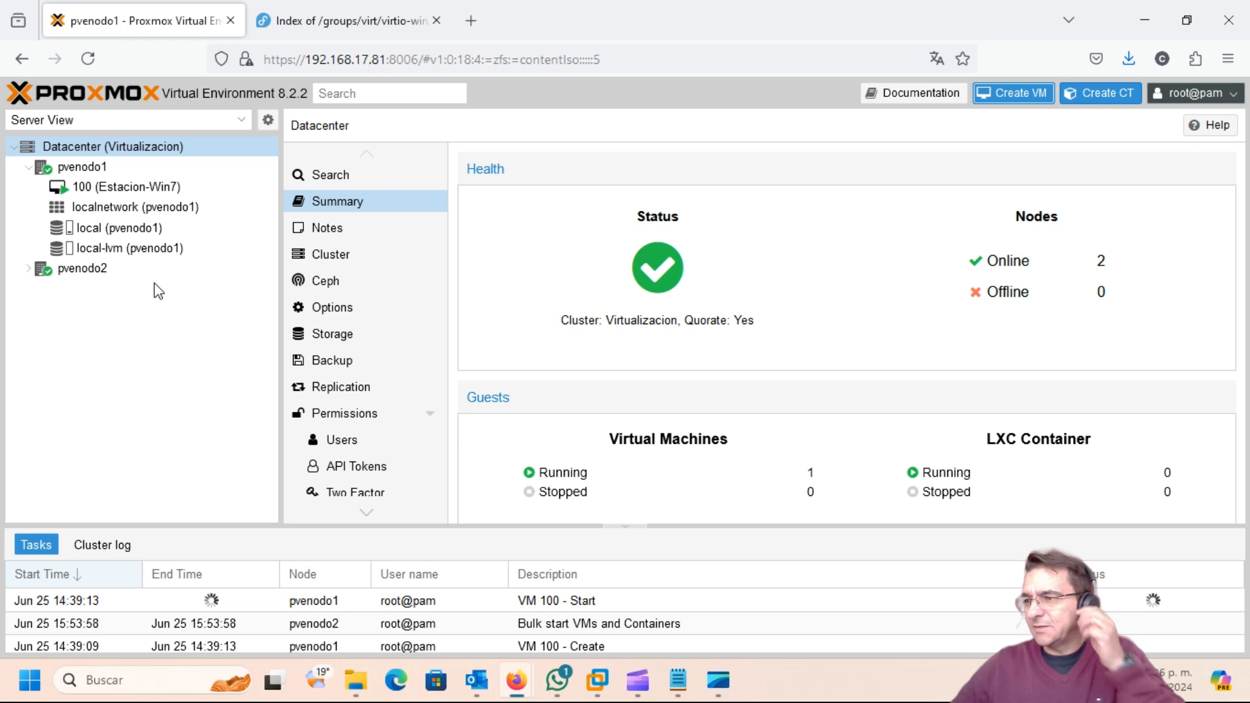
Step: Open the noVNC console of VM 100 Estacion-Win7 and move its window right
left_click(90, 189)
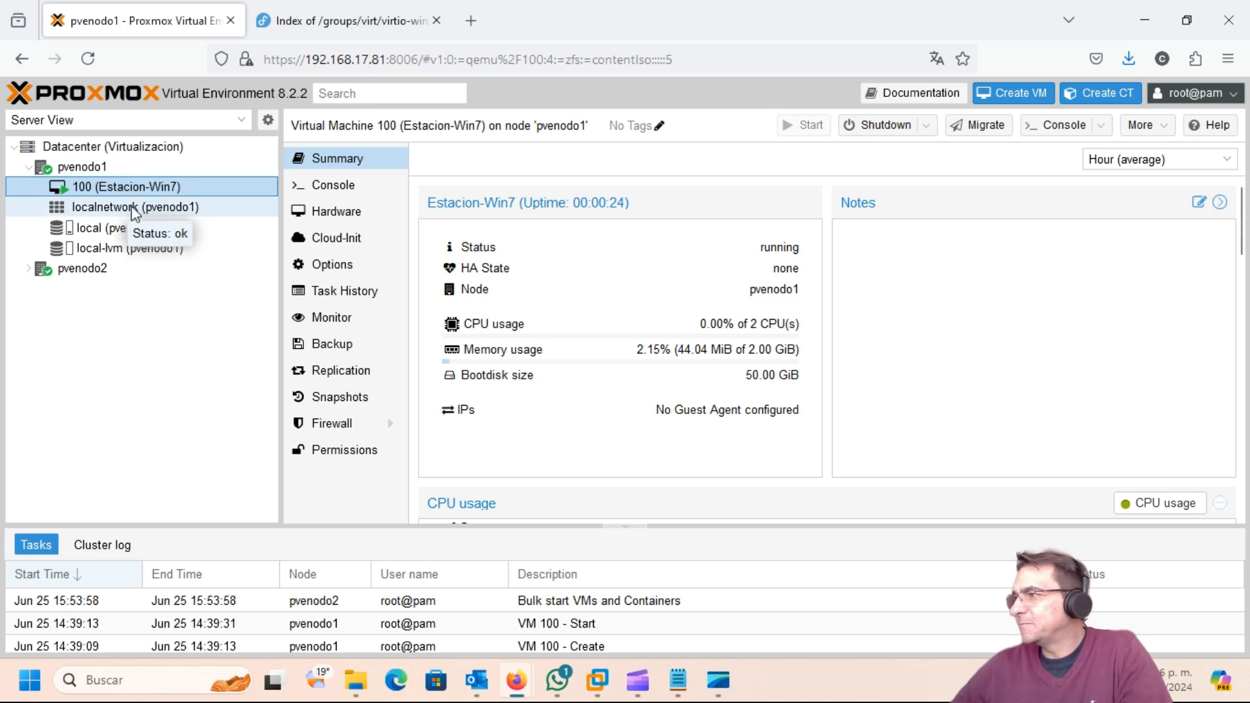
left_click(1059, 130)
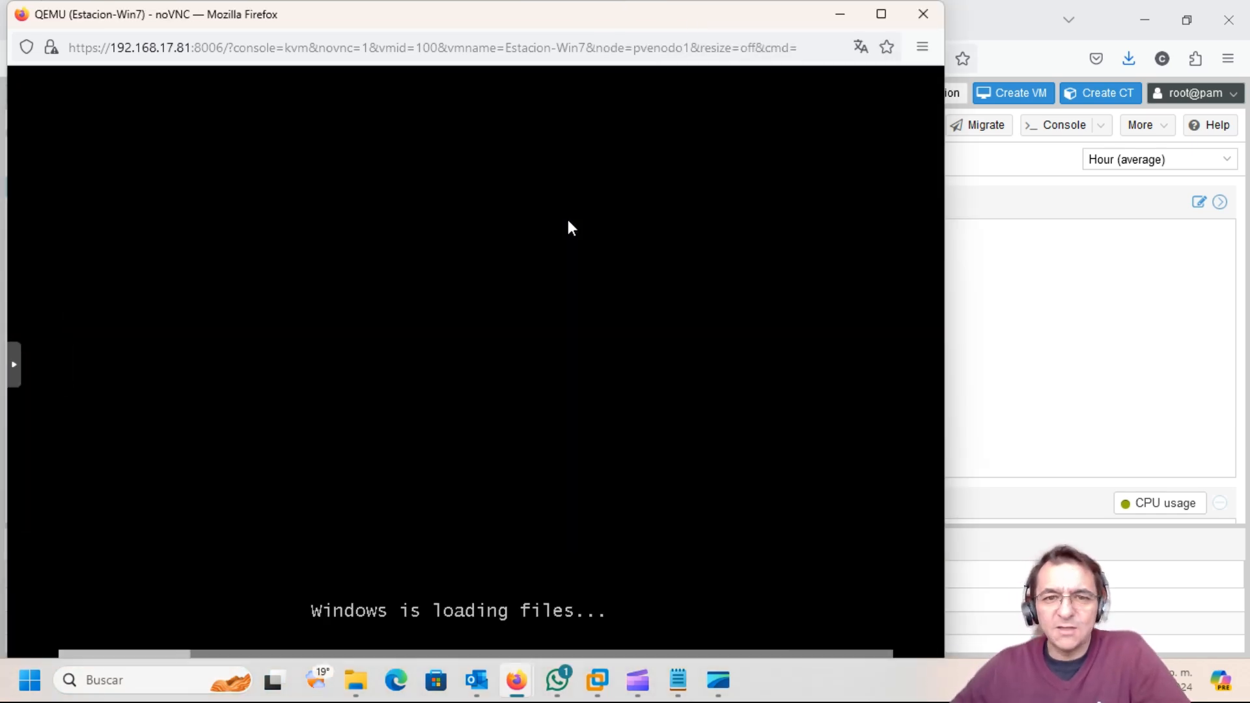
left_click_drag(563, 17, 684, 26)
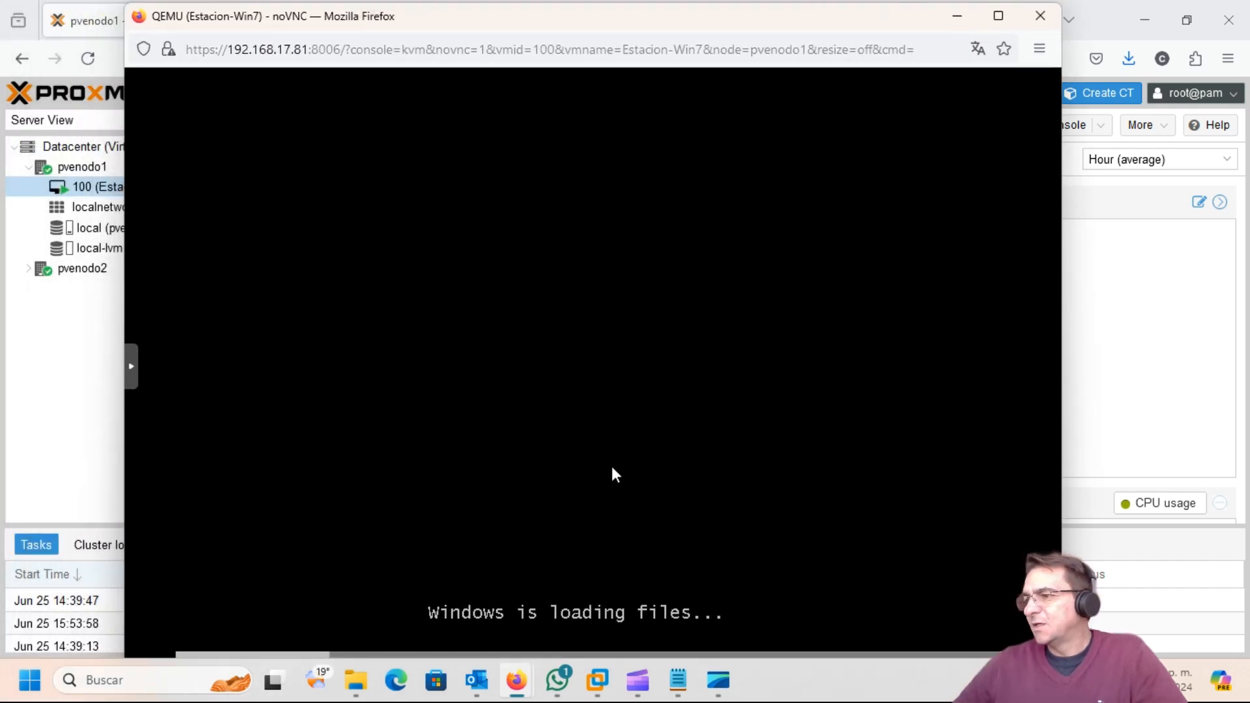
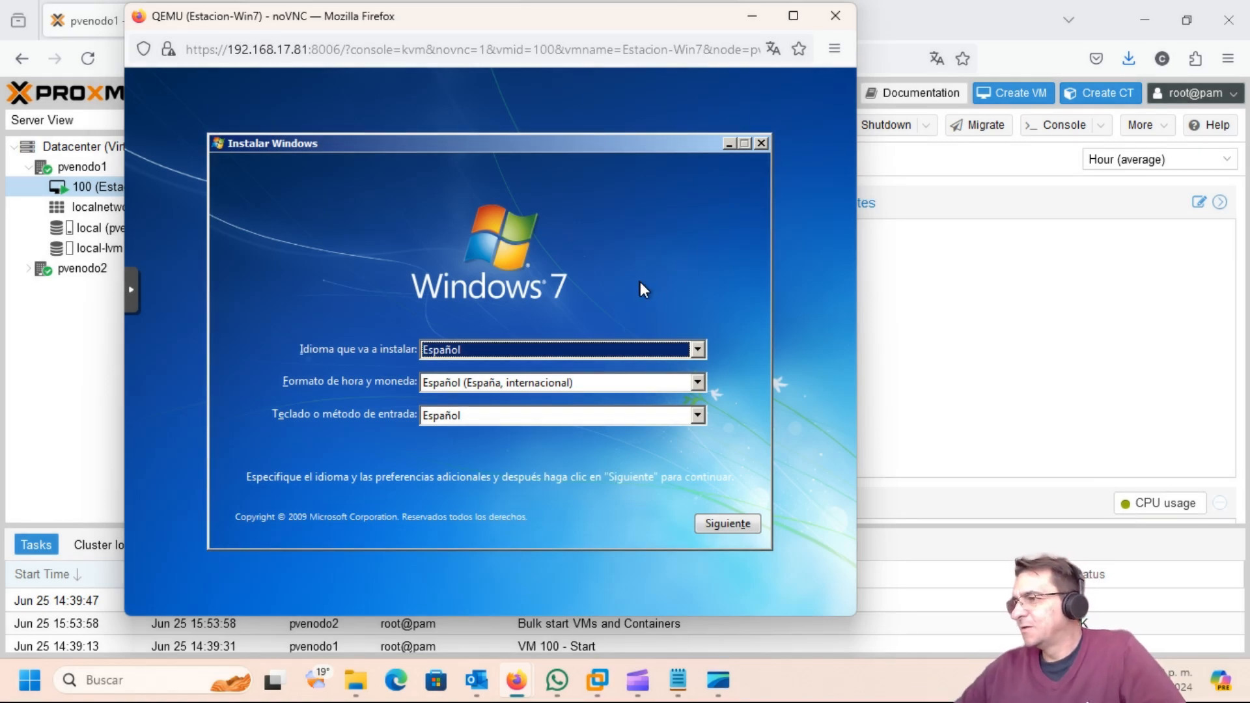
Step: Choose Español (Colombia) as the time and currency format, continue, and begin installing Windows 7
left_click(699, 382)
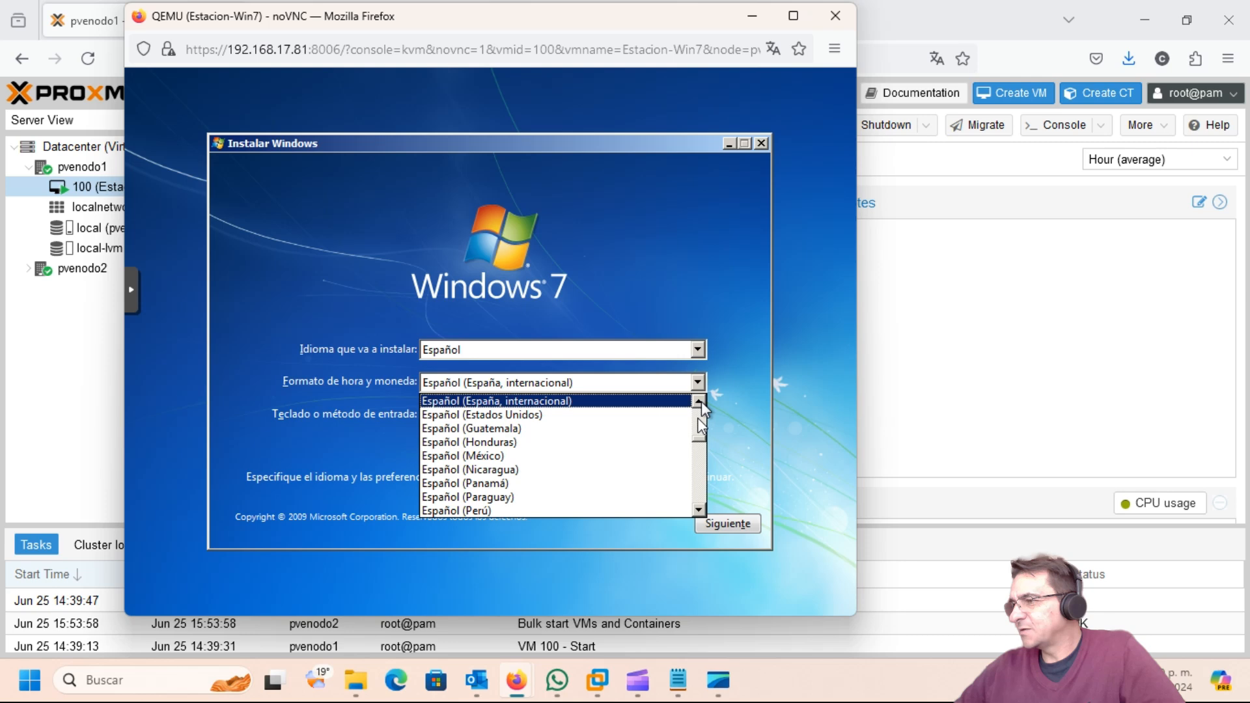
scroll(701, 411, "up", 3)
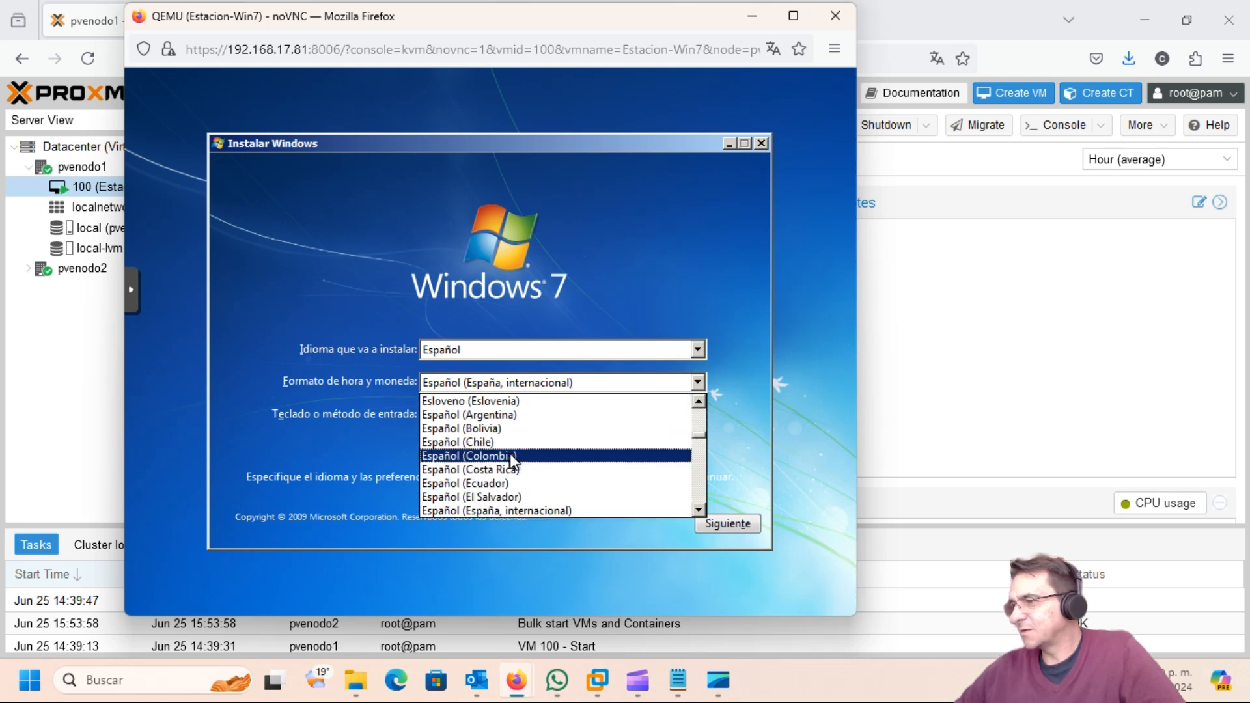
left_click(513, 455)
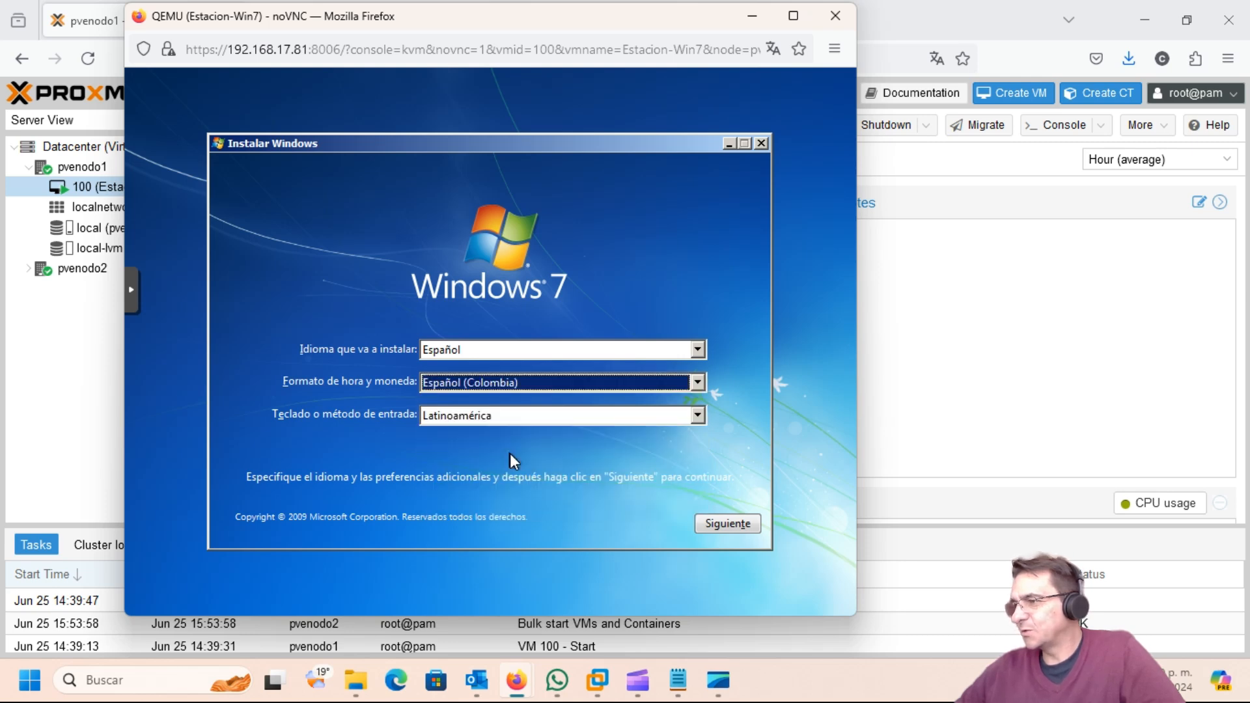
left_click(732, 526)
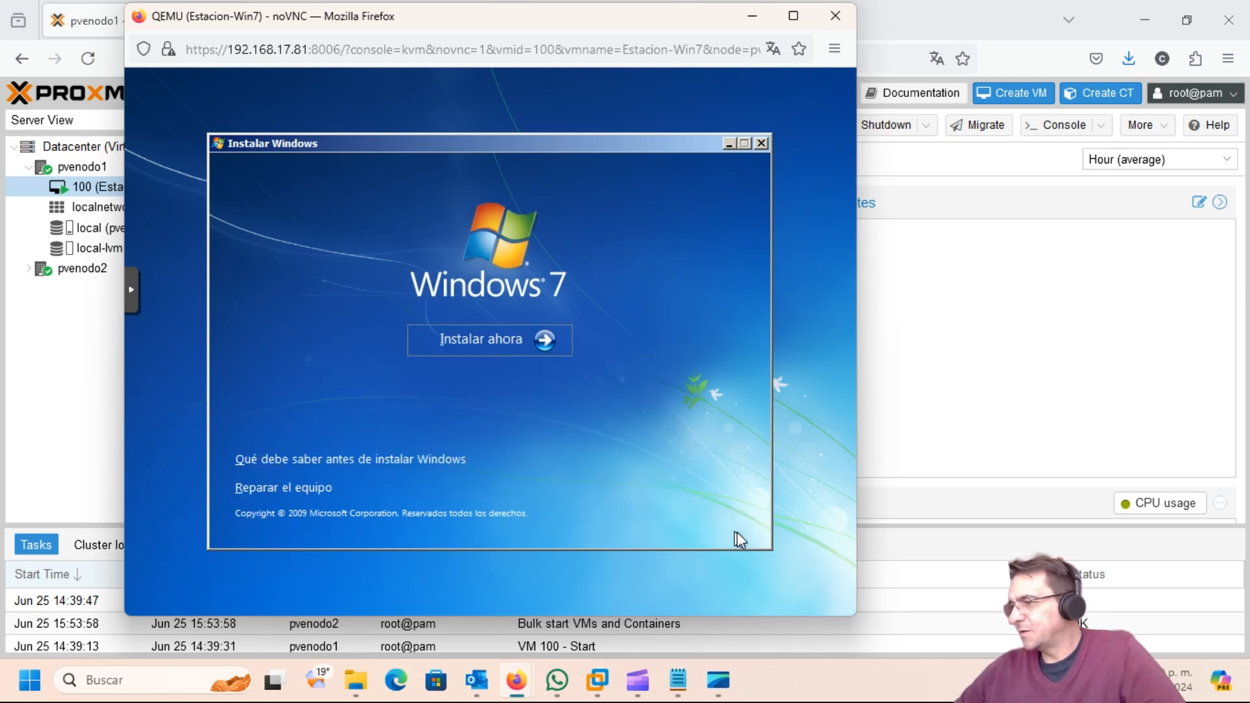
left_click(477, 339)
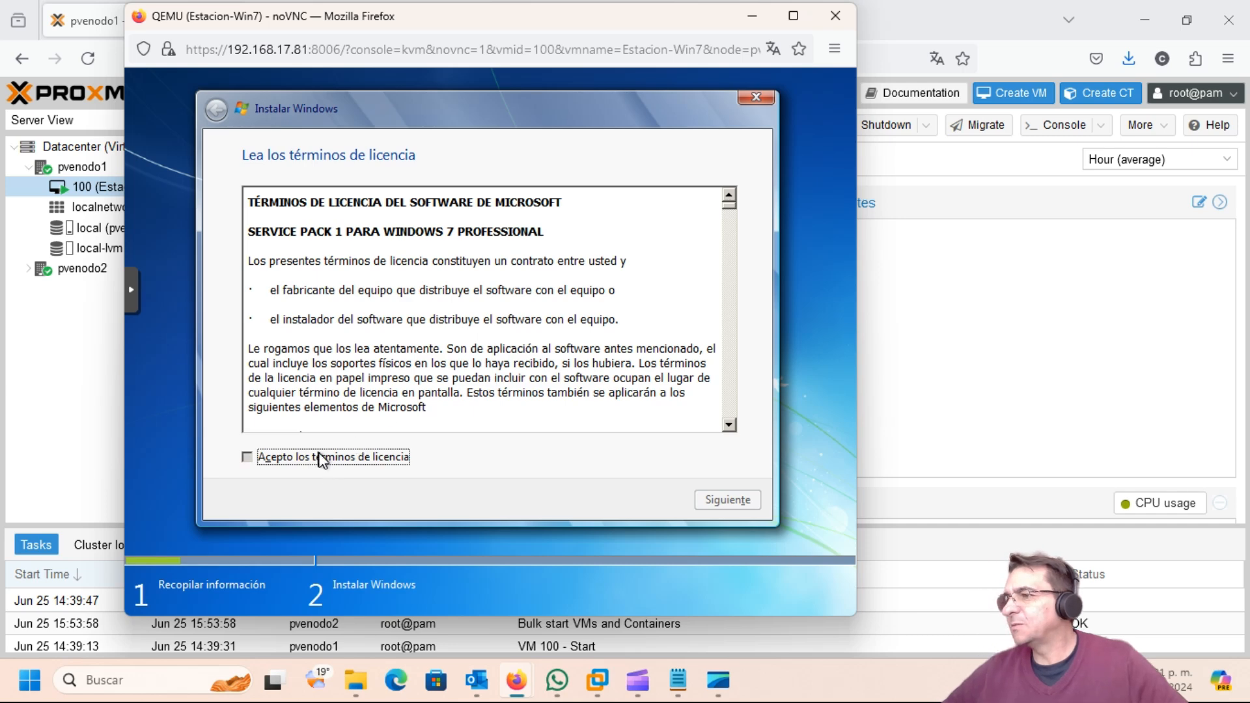
Step: Accept the Windows 7 license terms and choose the custom installation
left_click(325, 458)
left_click(721, 501)
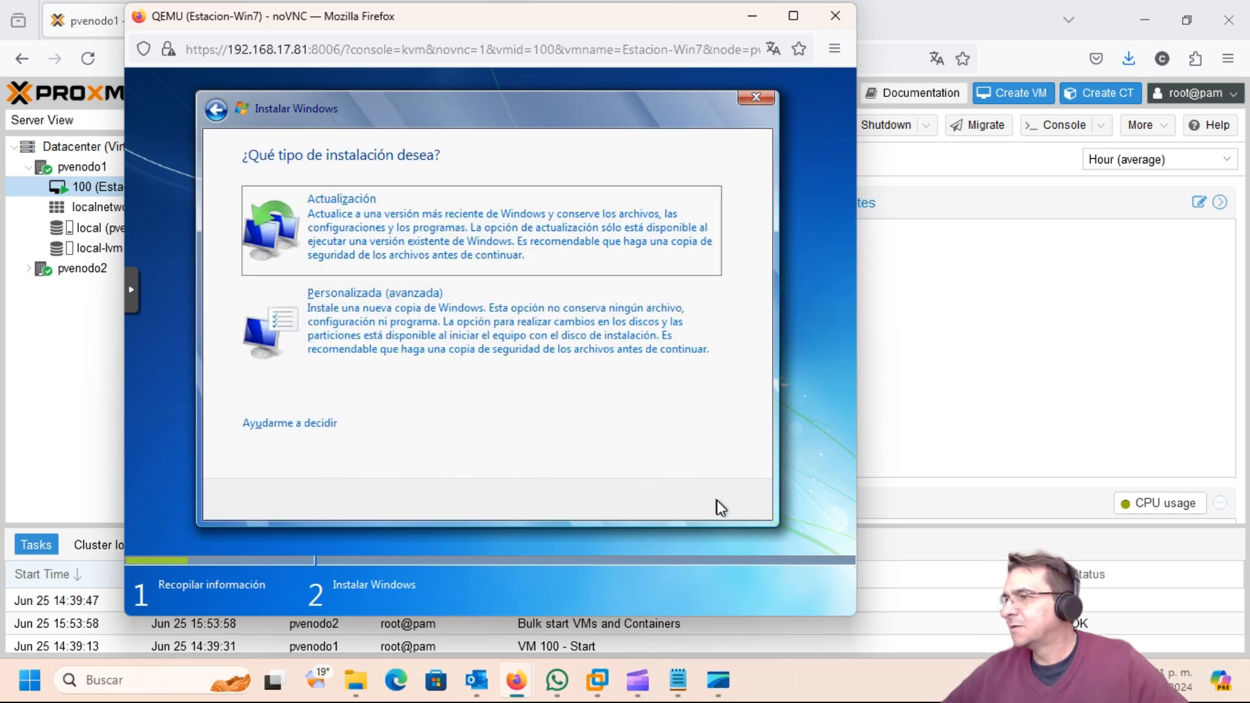
left_click(440, 307)
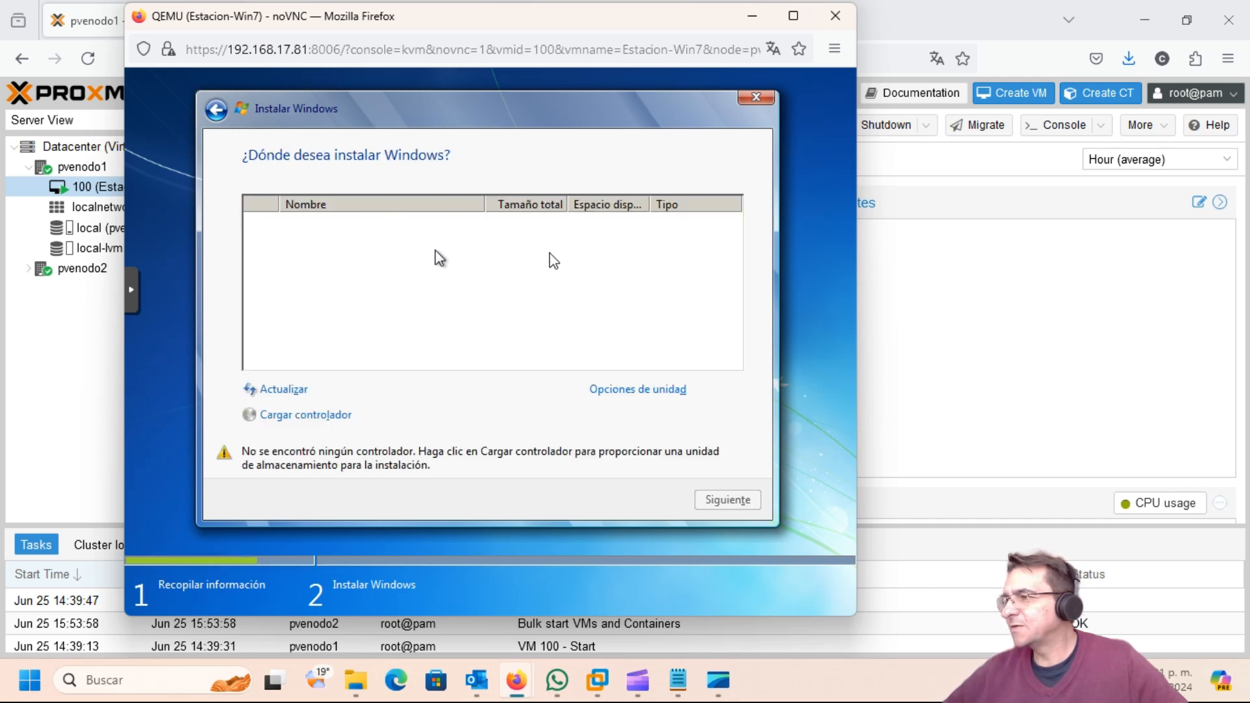
Step: Try loading a storage driver from the whole virtio-win CD, which finds none
left_click(630, 390)
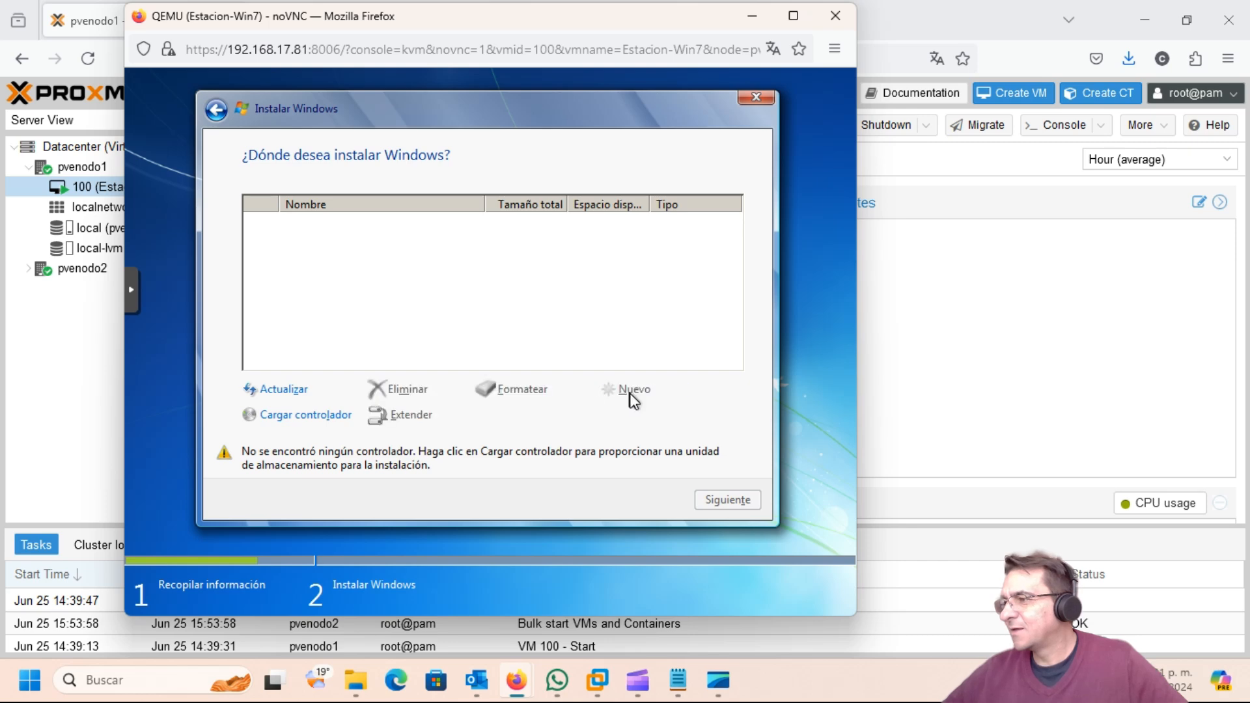
left_click(304, 418)
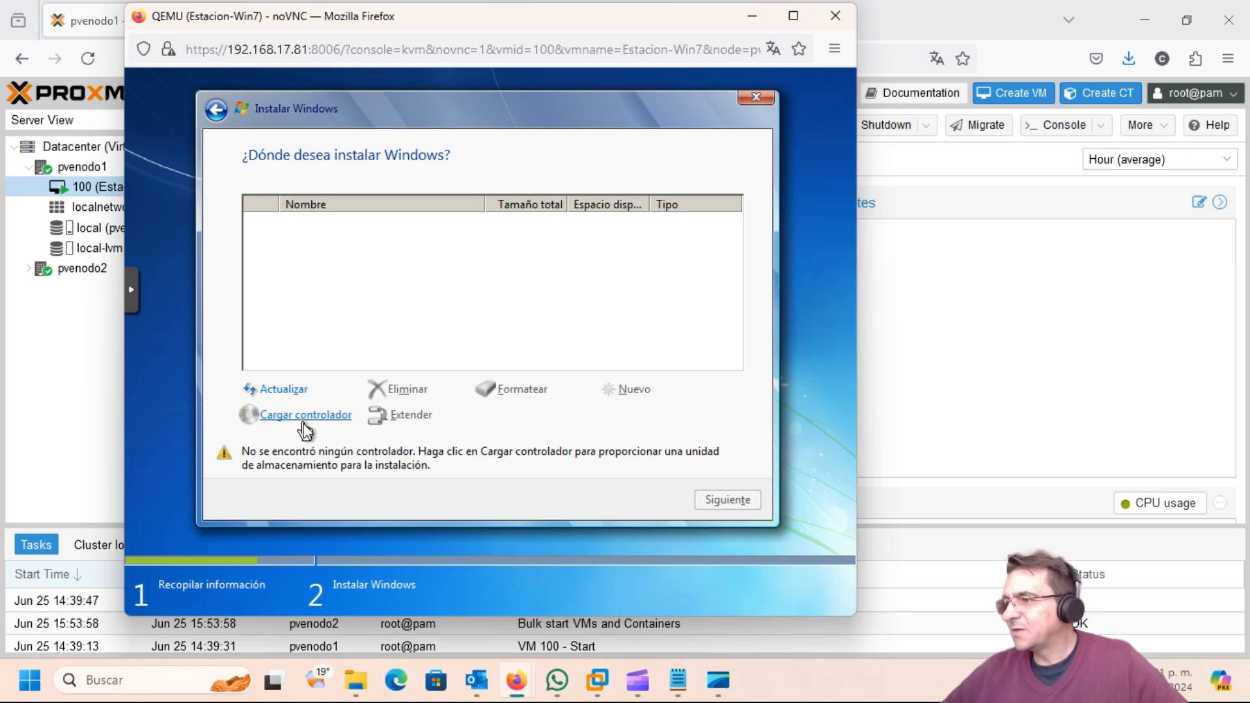
left_click(524, 417)
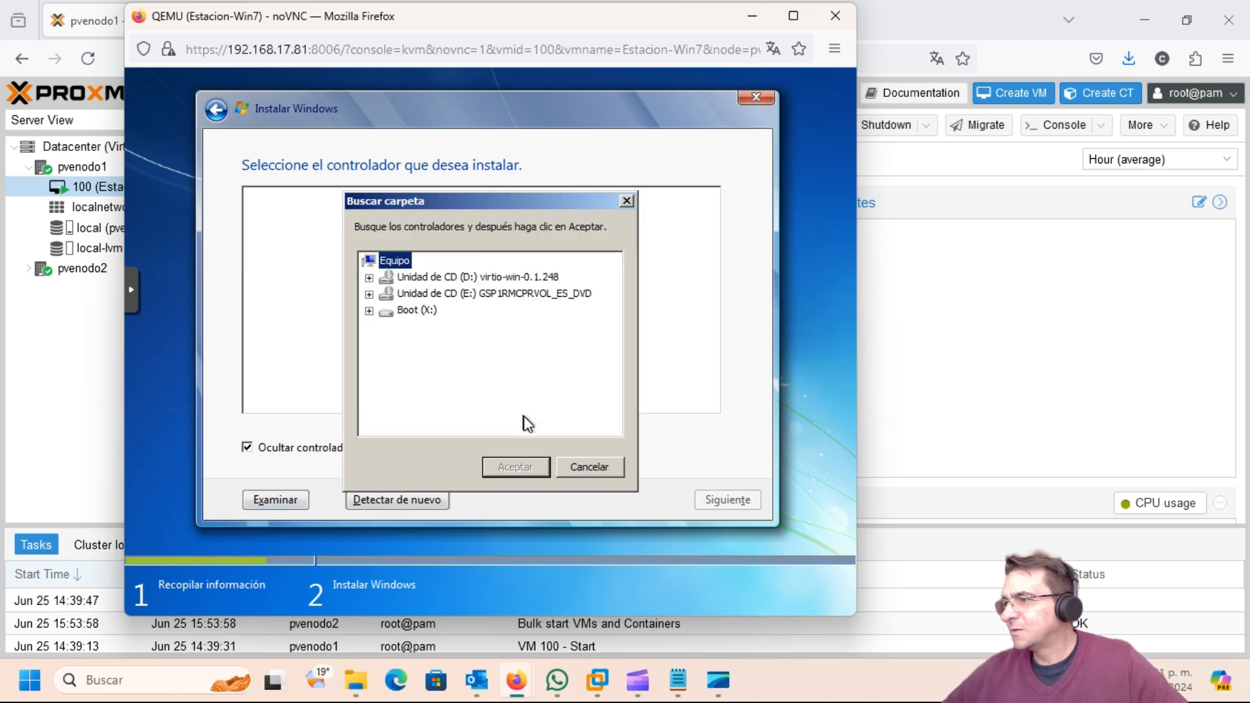
left_click(369, 277)
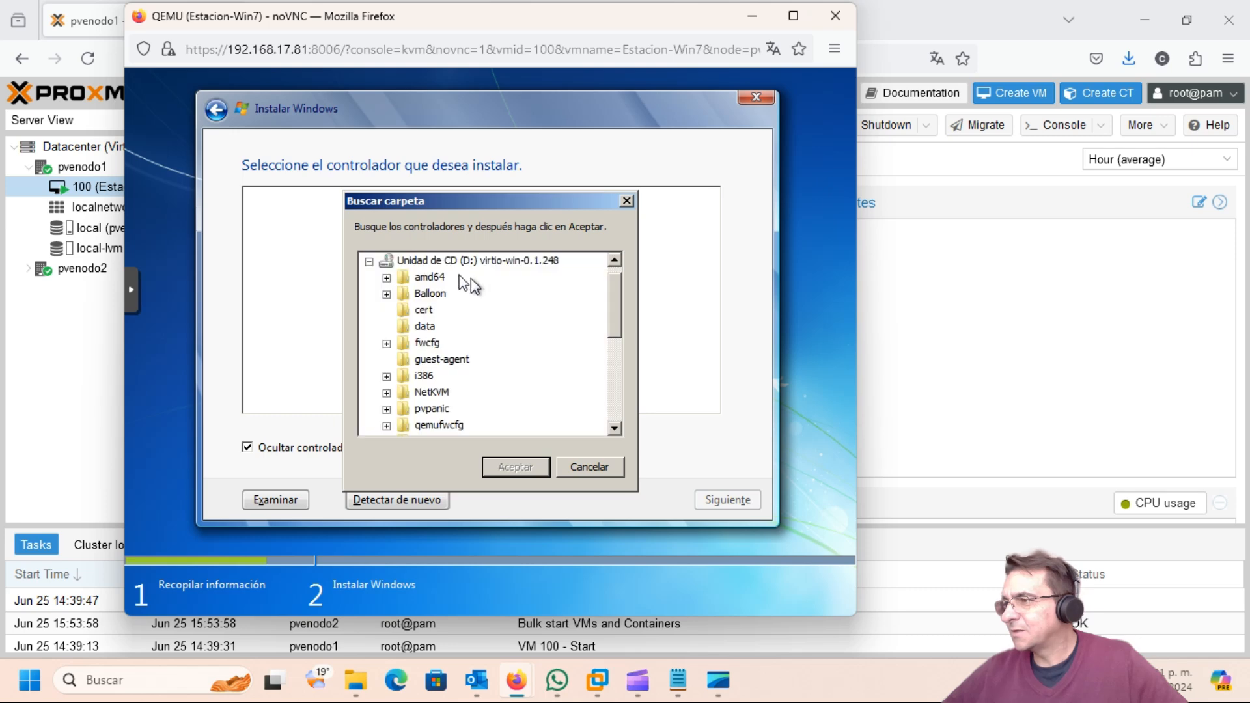
left_click(448, 261)
left_click(511, 467)
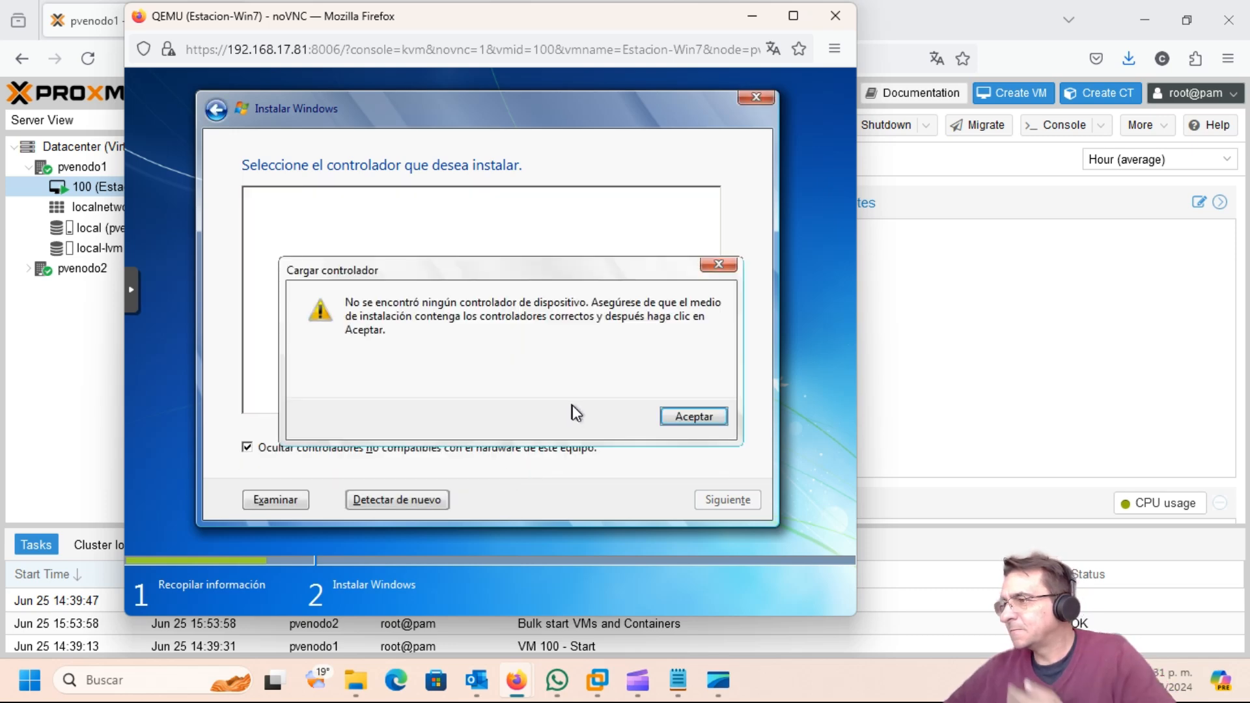
left_click(707, 416)
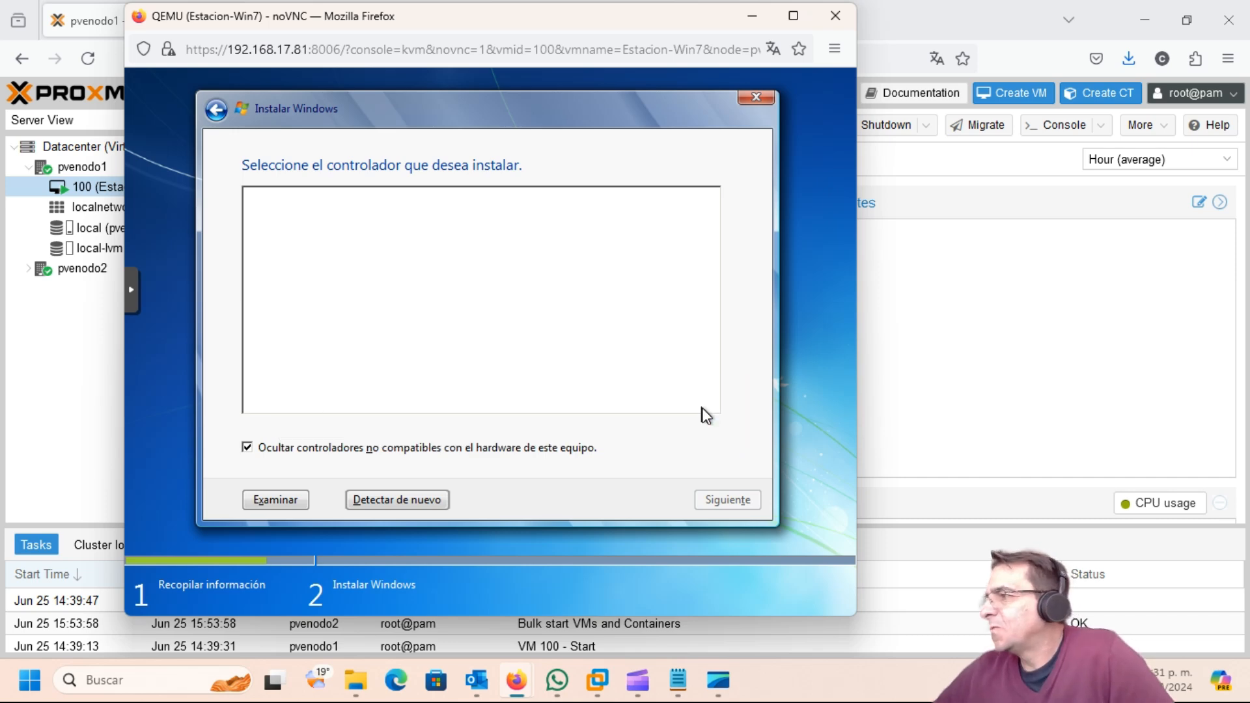
Step: Browse to D:\vioscsi\w7\x86 and load the Red Hat VirtIO SCSI pass-through driver
left_click(277, 501)
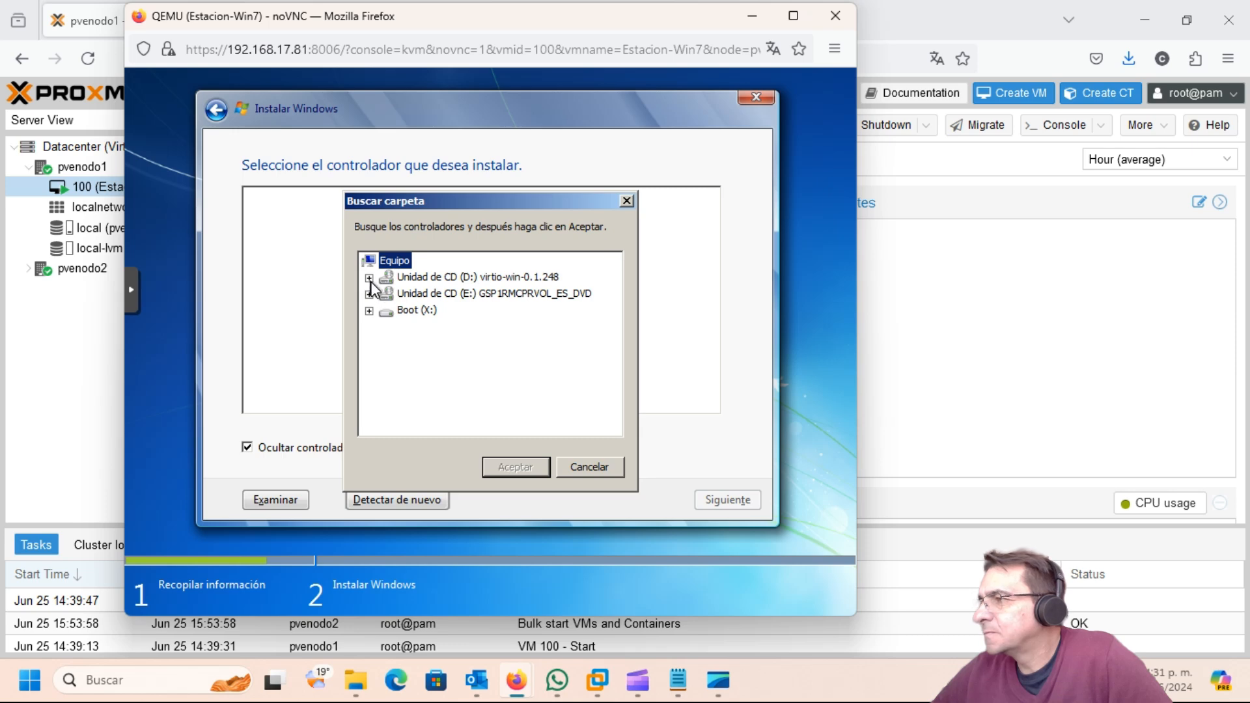
left_click(369, 278)
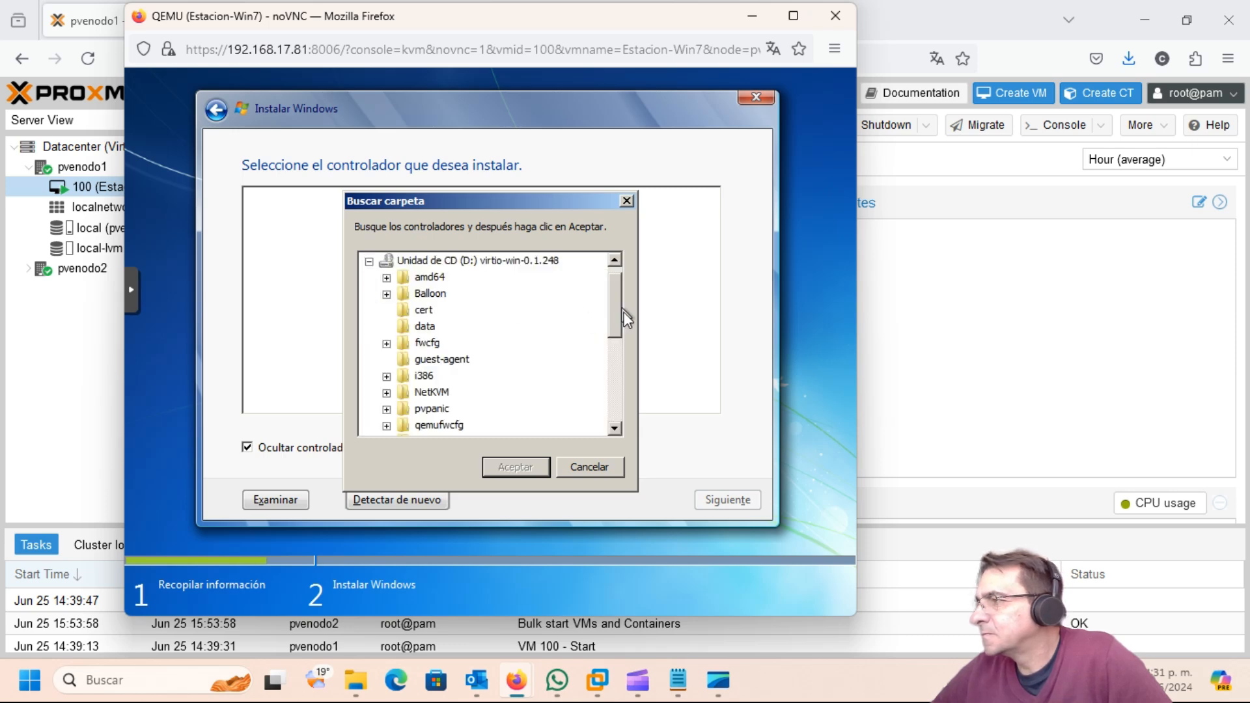
scroll(612, 338, "down", 1)
scroll(612, 338, "down", 3)
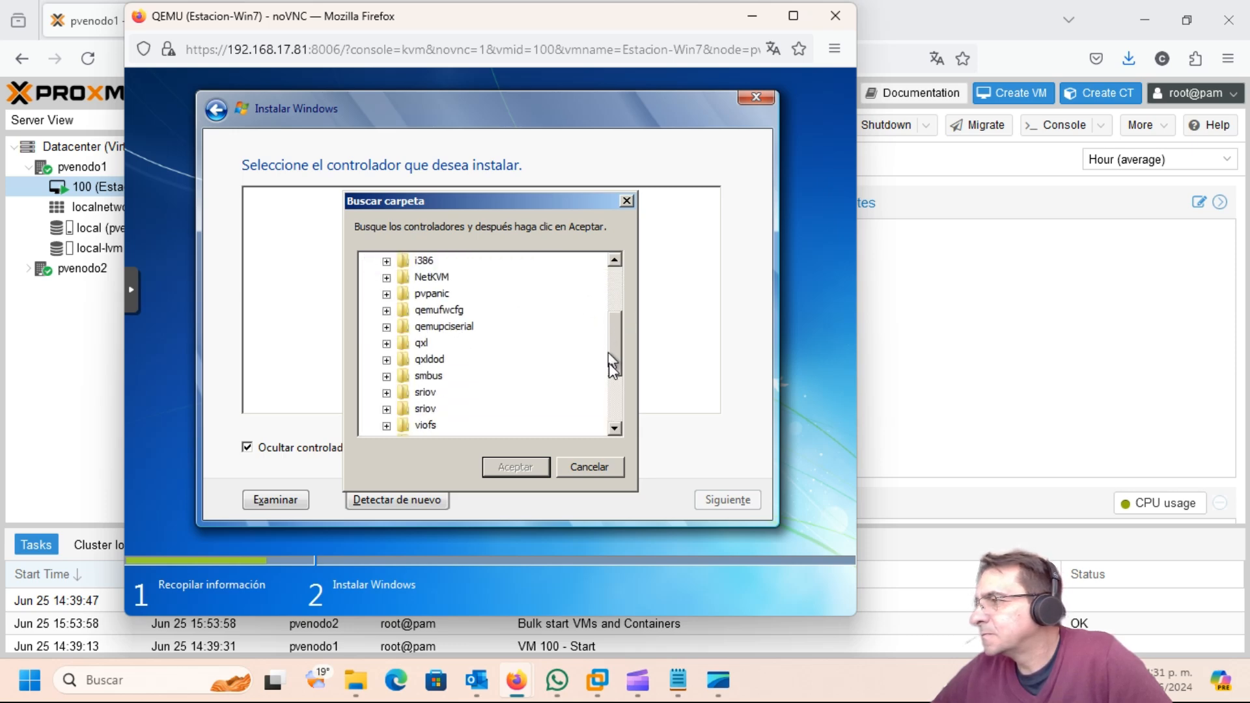
left_click_drag(611, 384, 612, 404)
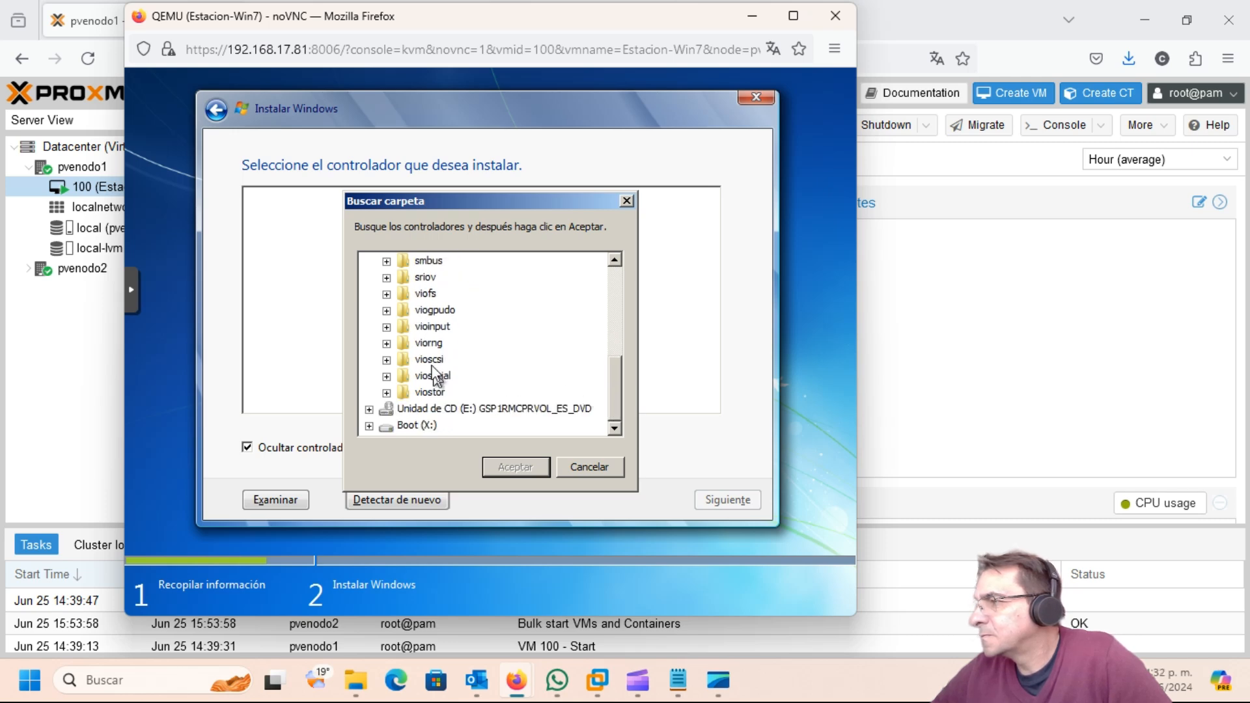
left_click(386, 360)
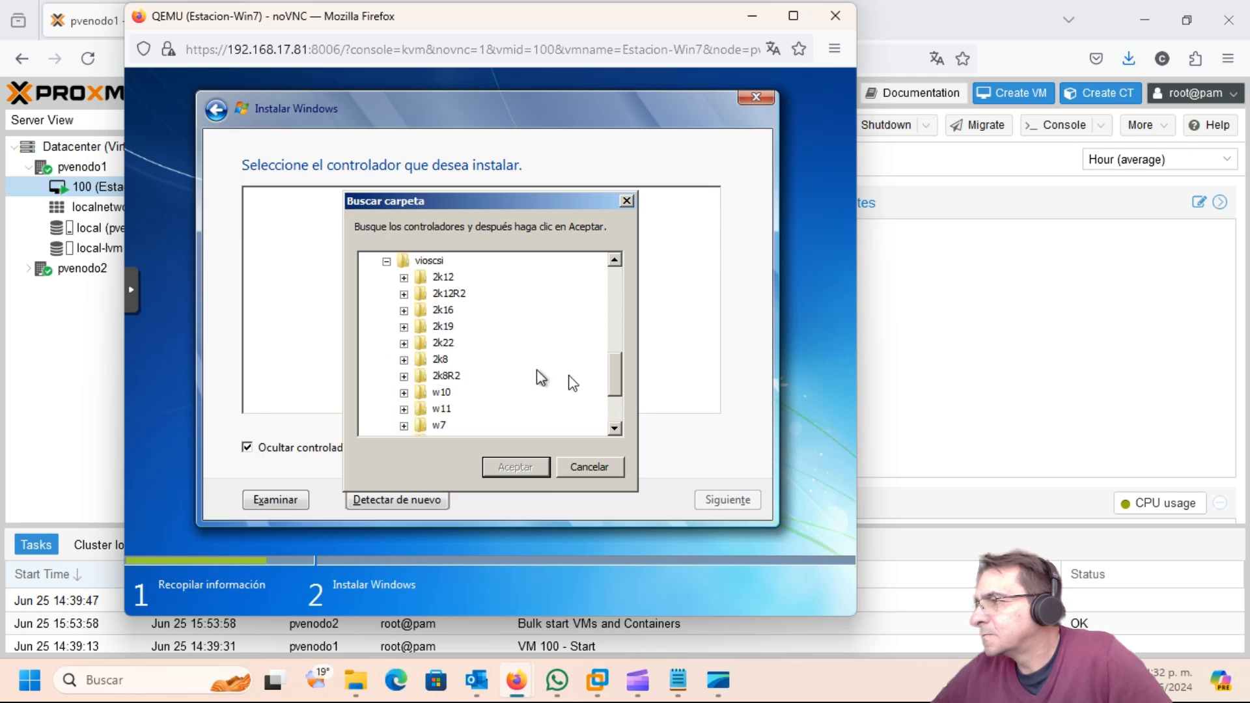
left_click_drag(617, 388, 615, 401)
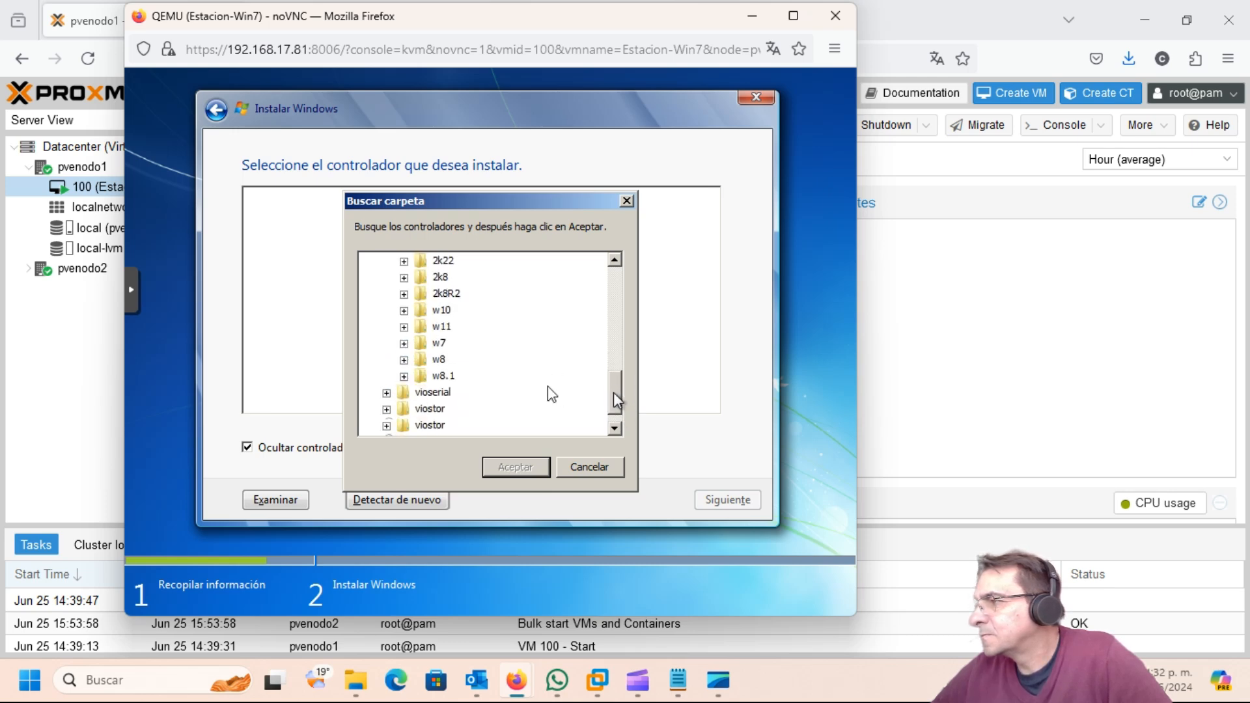
left_click(403, 343)
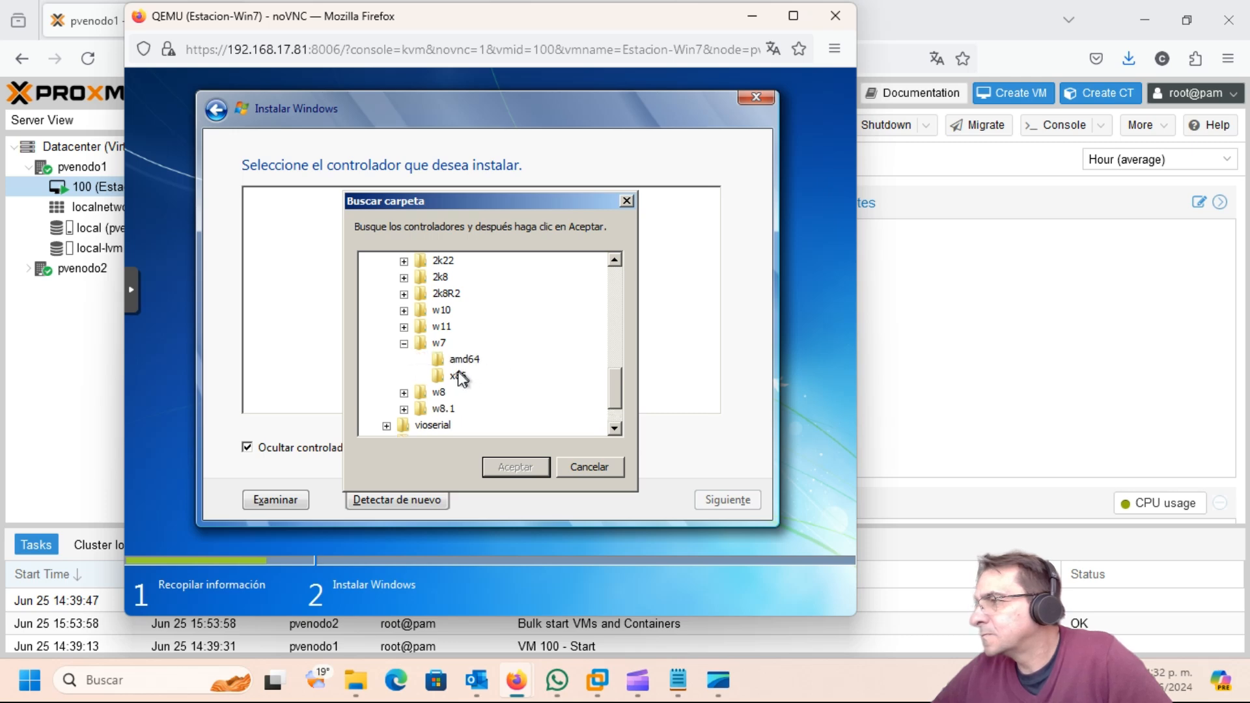
left_click(514, 467)
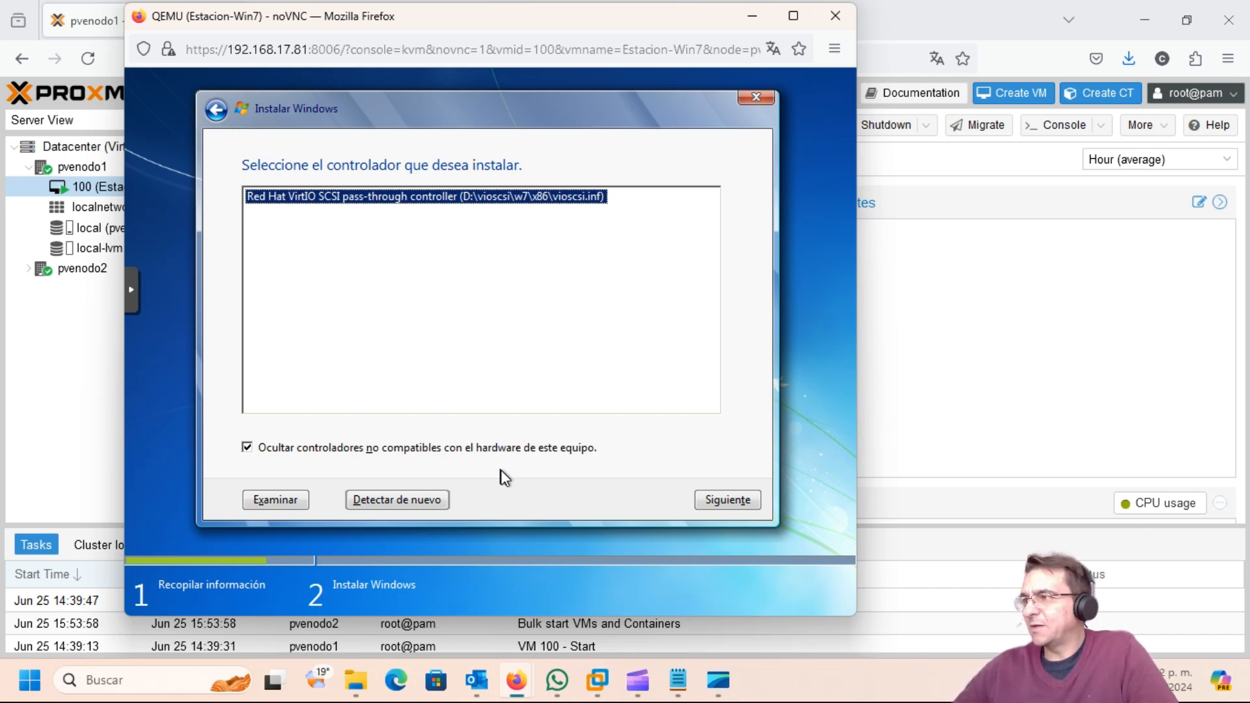
left_click(716, 506)
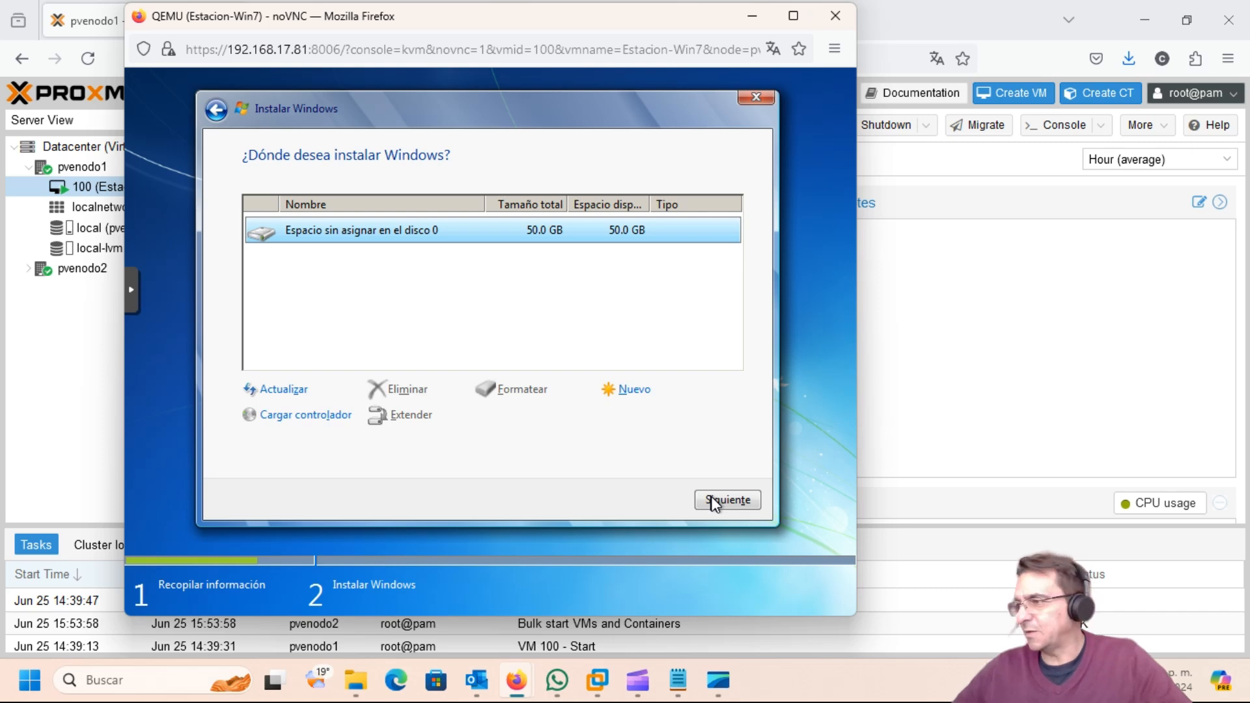
Step: Install Windows 7 onto the 50 GB unallocated space of disk 0
left_click(715, 502)
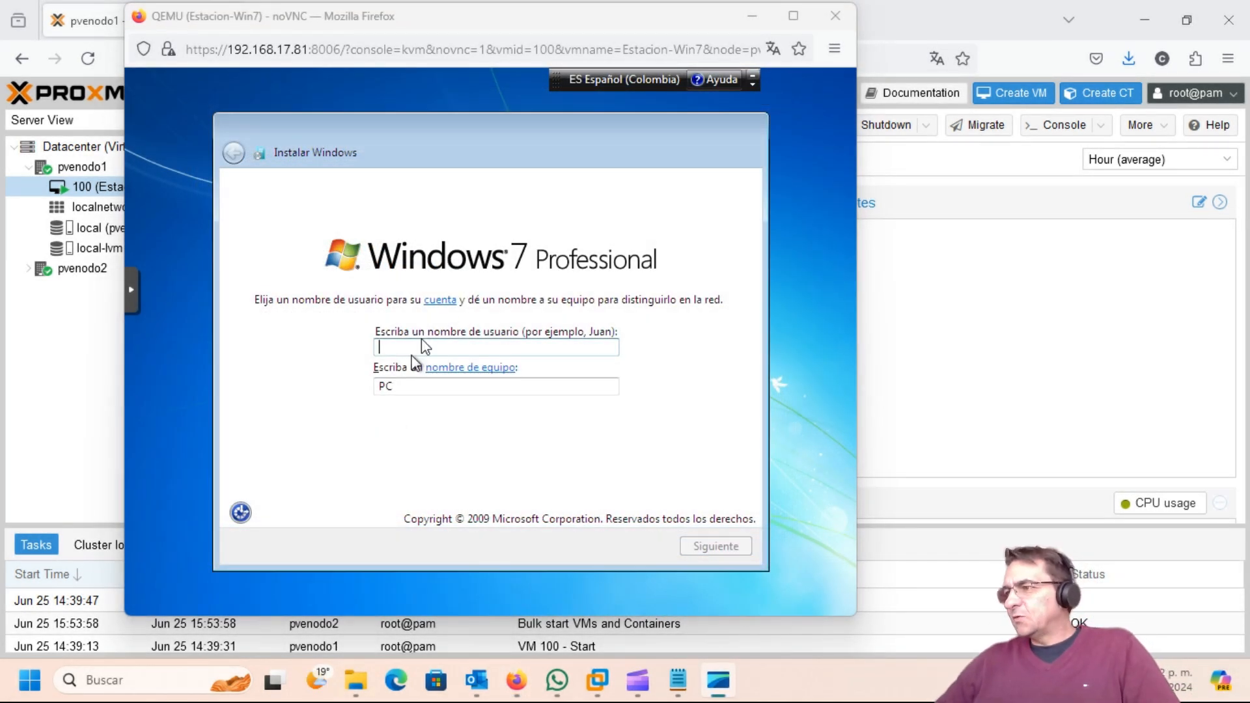
Step: Enter 'Test' as the user name and skip the account password
left_click(410, 349)
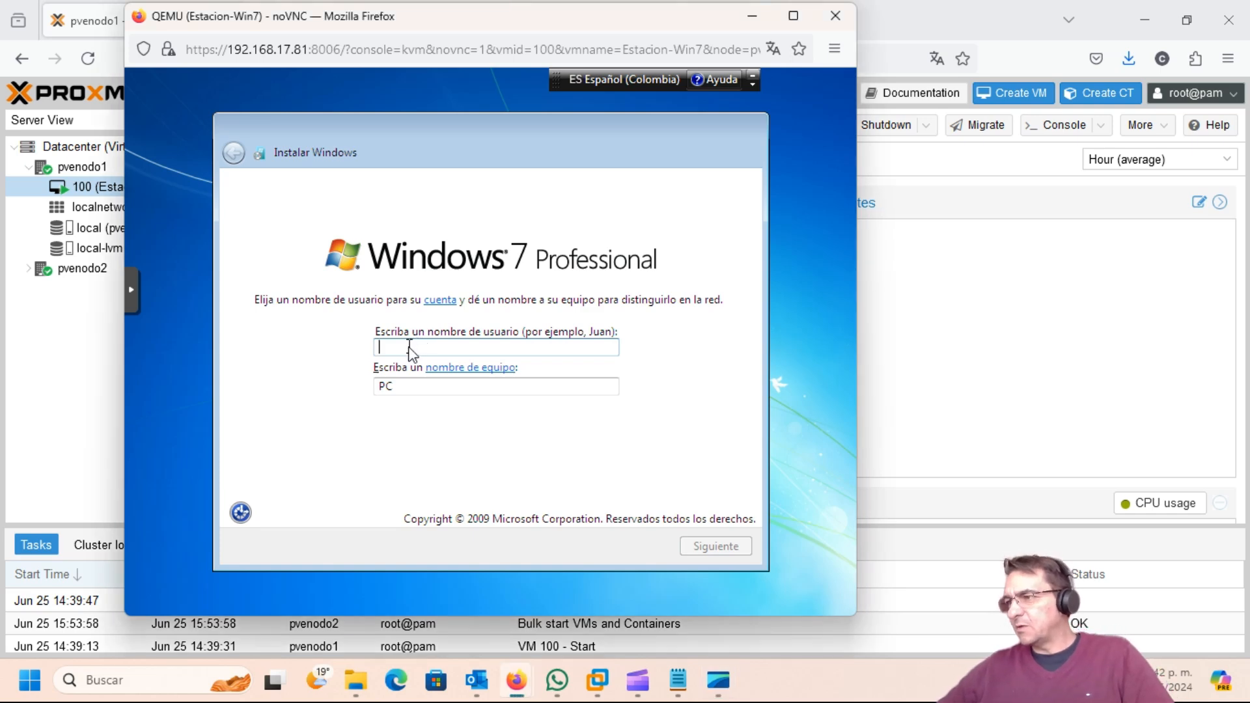
type("Test")
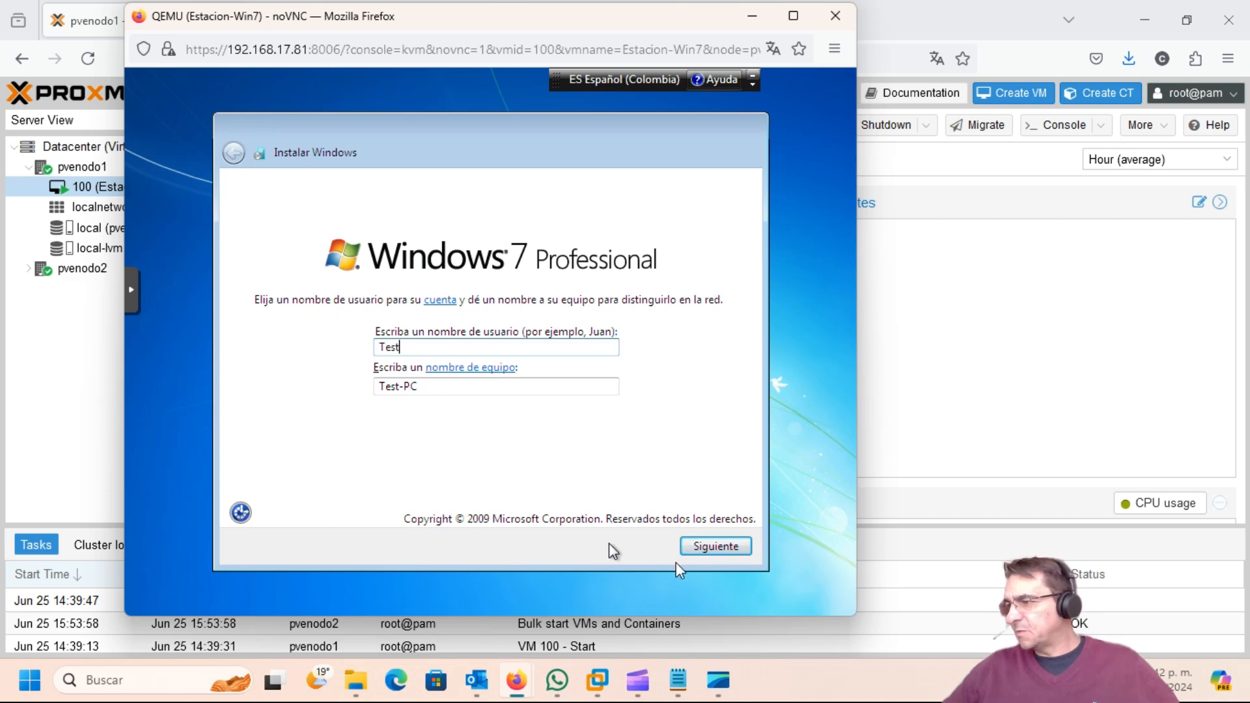
left_click(711, 552)
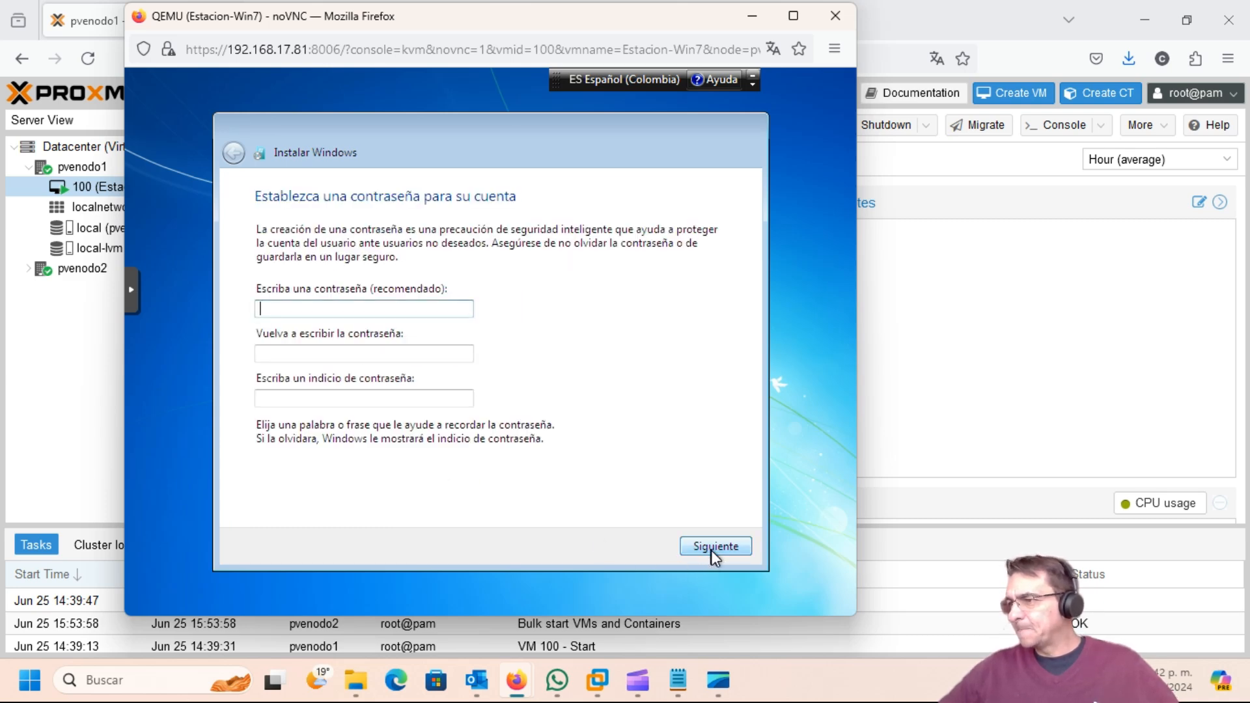
left_click(713, 550)
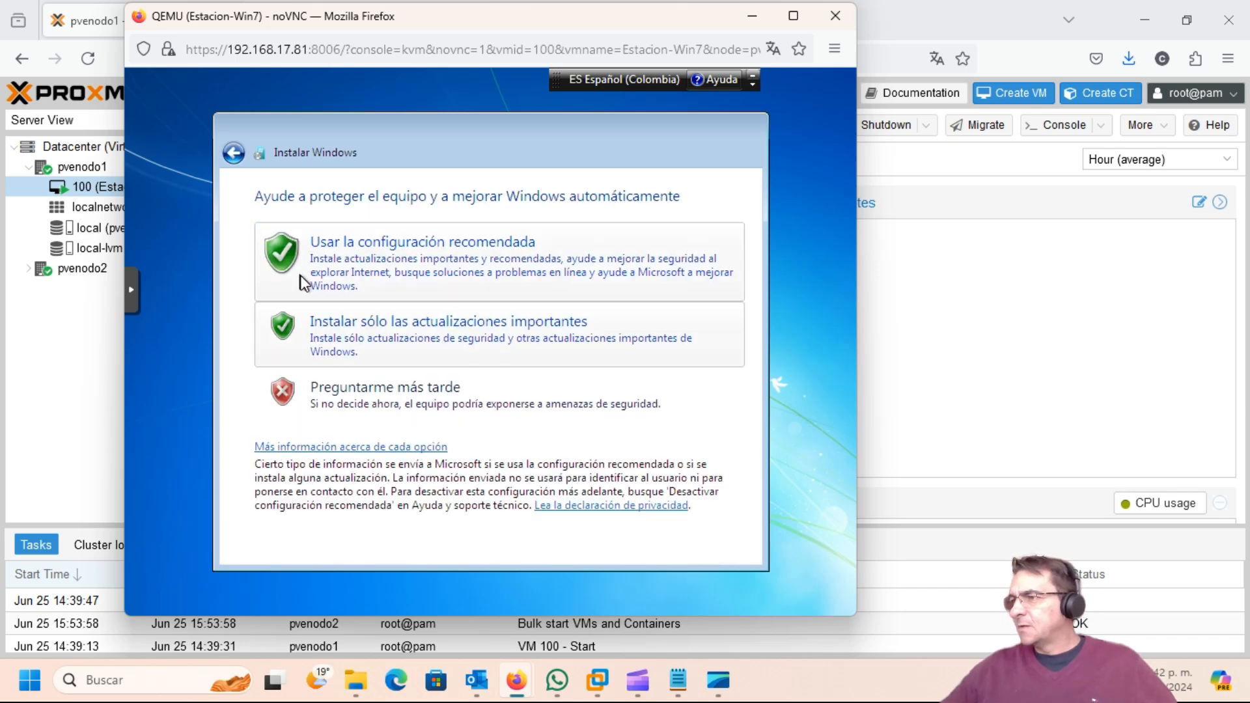
Step: Use recommended settings and set the time zone to (UTC-05:00) Bogotá, Lima, Quito
left_click(541, 270)
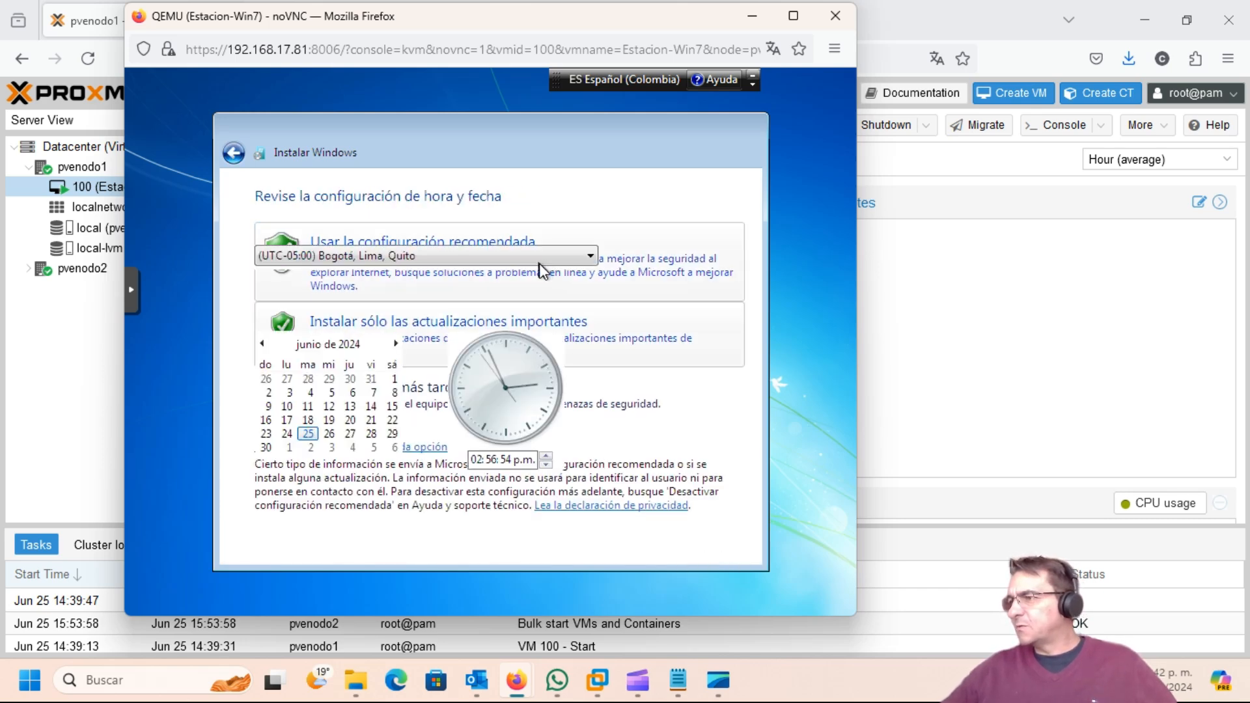
left_click(543, 271)
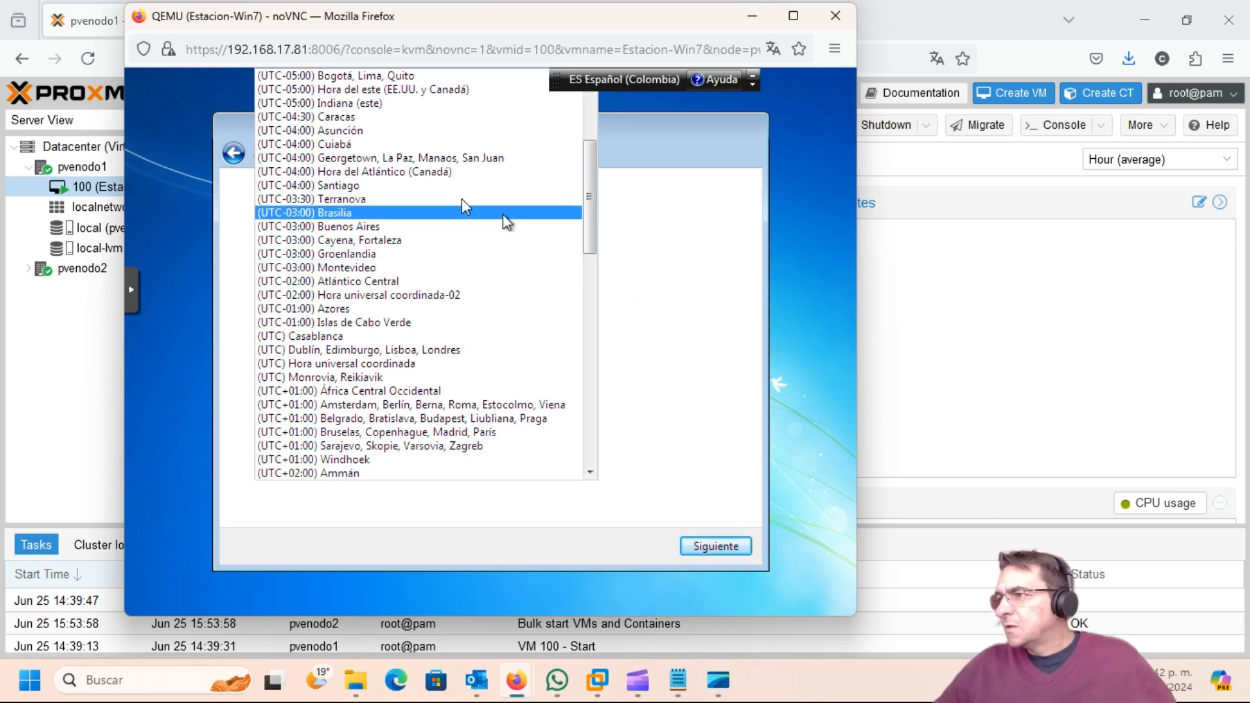
left_click(406, 75)
left_click(729, 546)
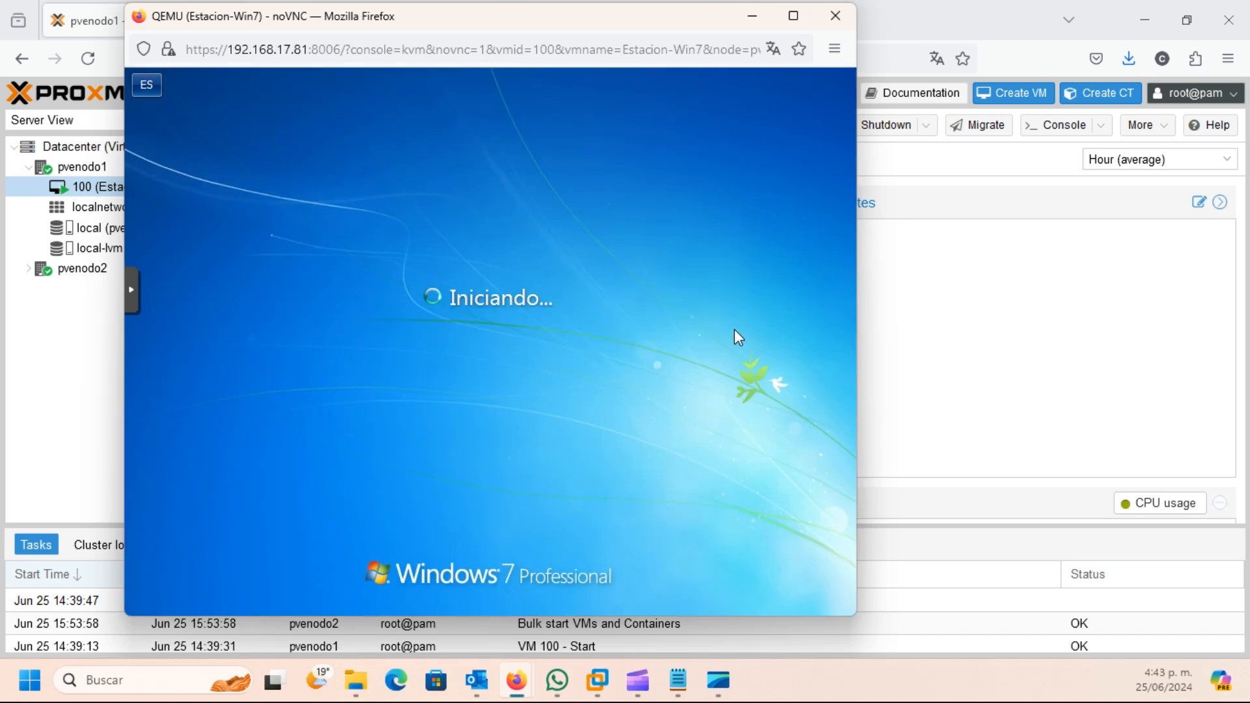
Step: Open Device Manager through Equipo > Administrar, then open a Windows Explorer window
left_click_drag(452, 30, 490, 45)
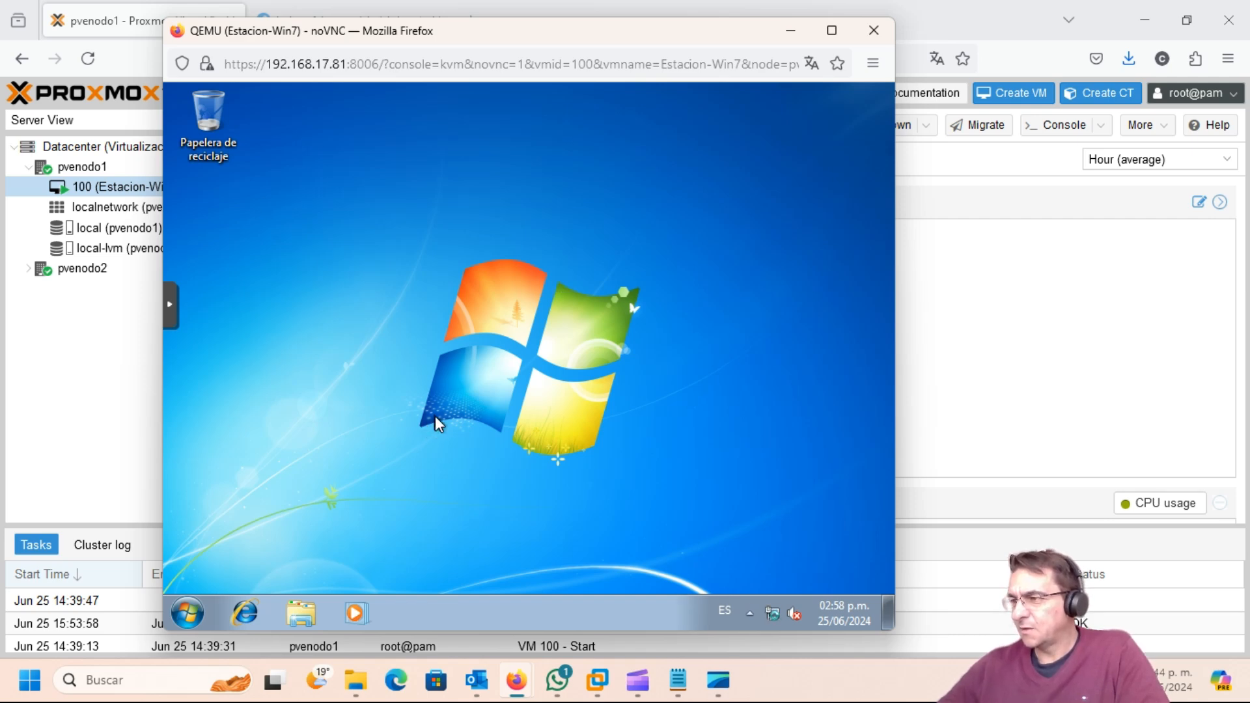
right_click(188, 610)
left_click(375, 412)
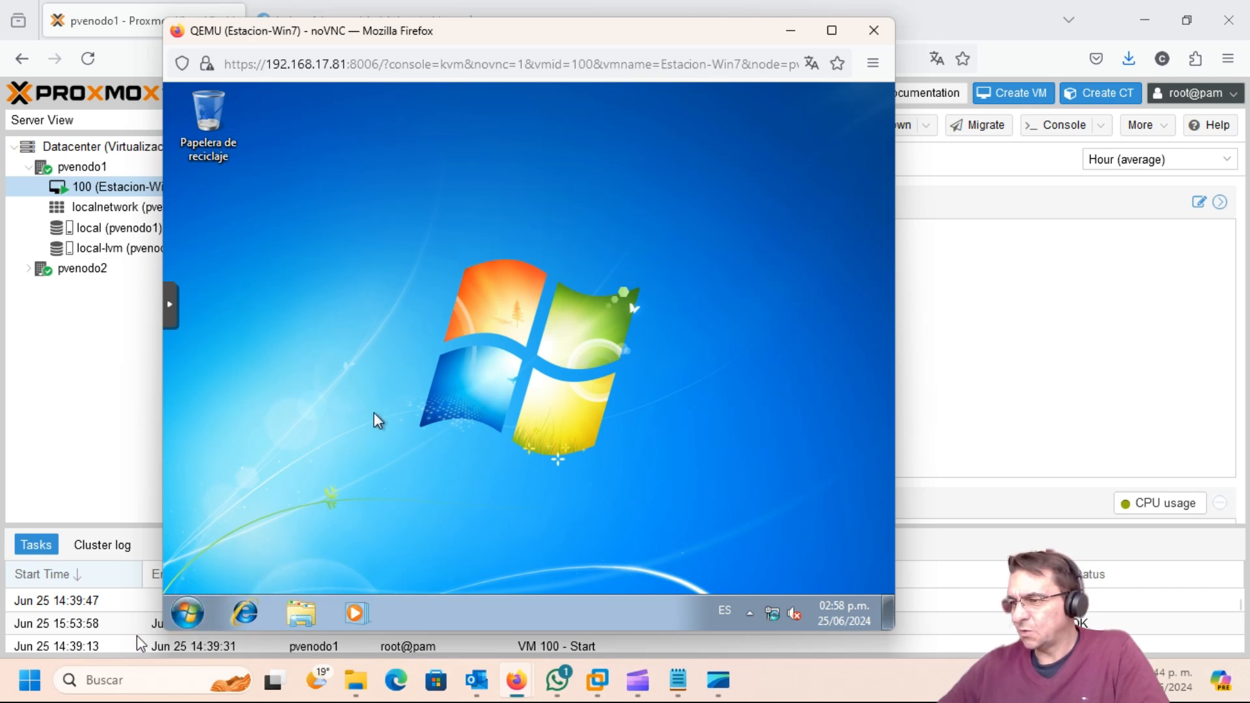
left_click(189, 615)
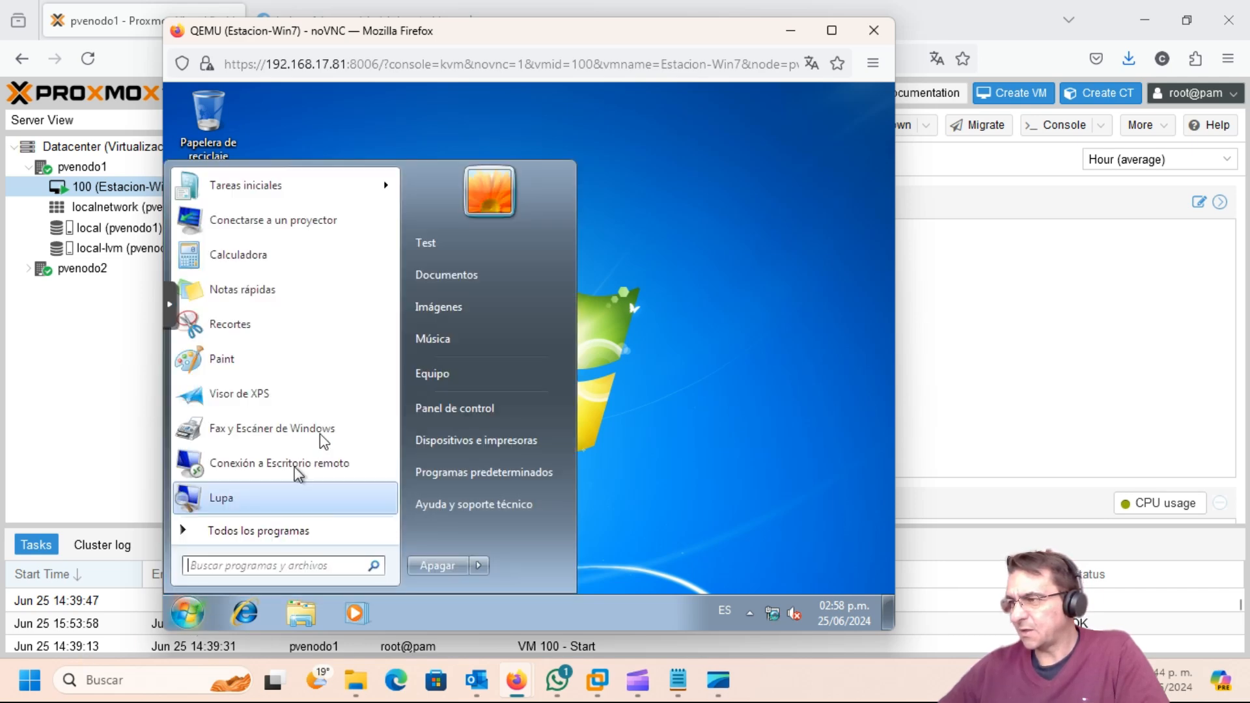
right_click(435, 376)
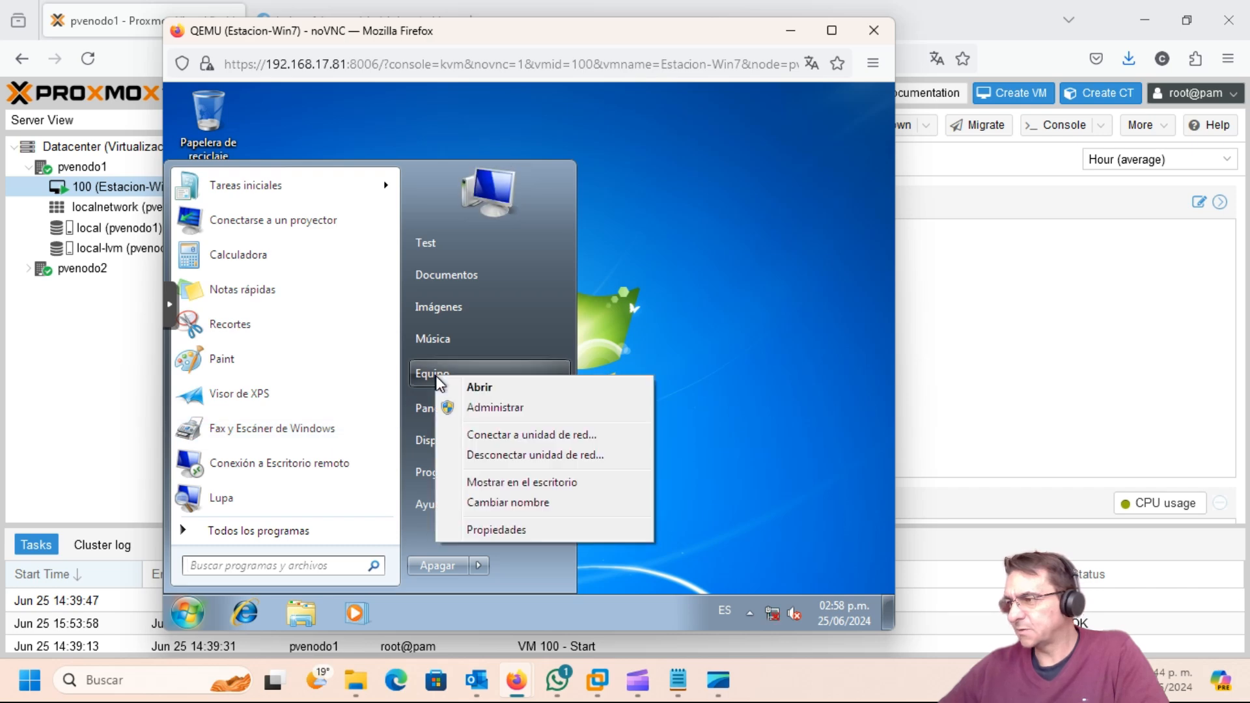
left_click(526, 414)
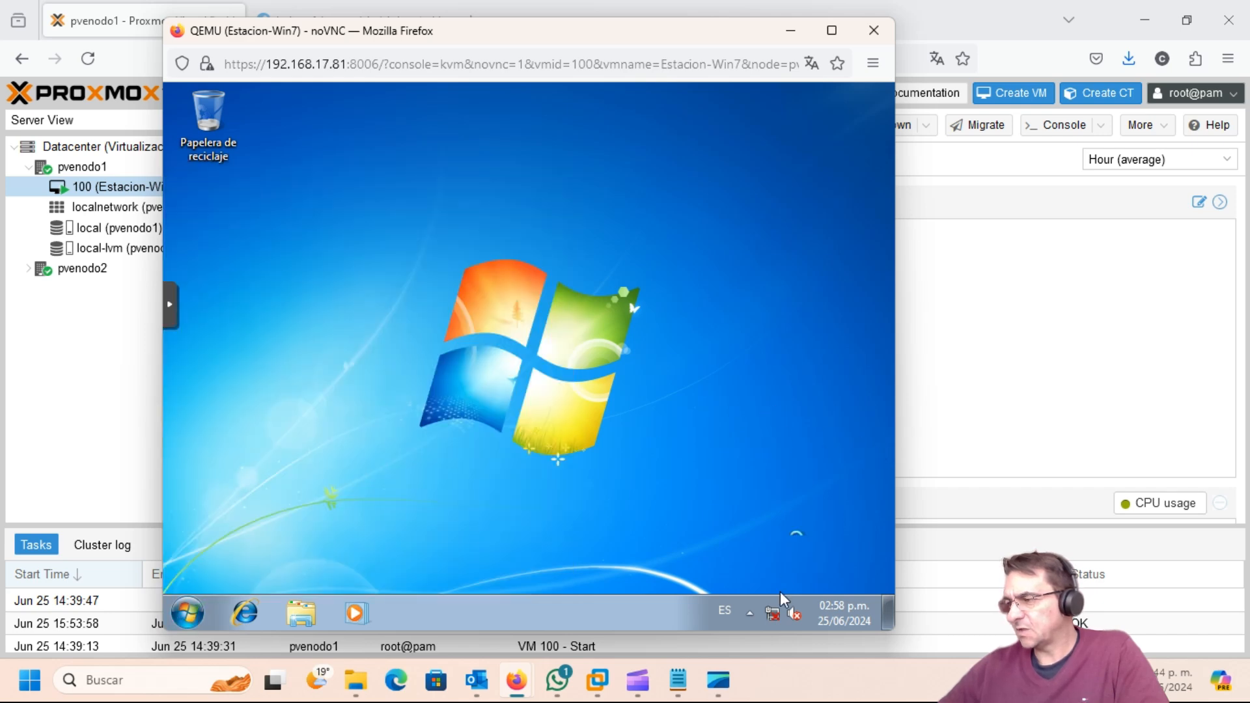
mouse_move(772, 613)
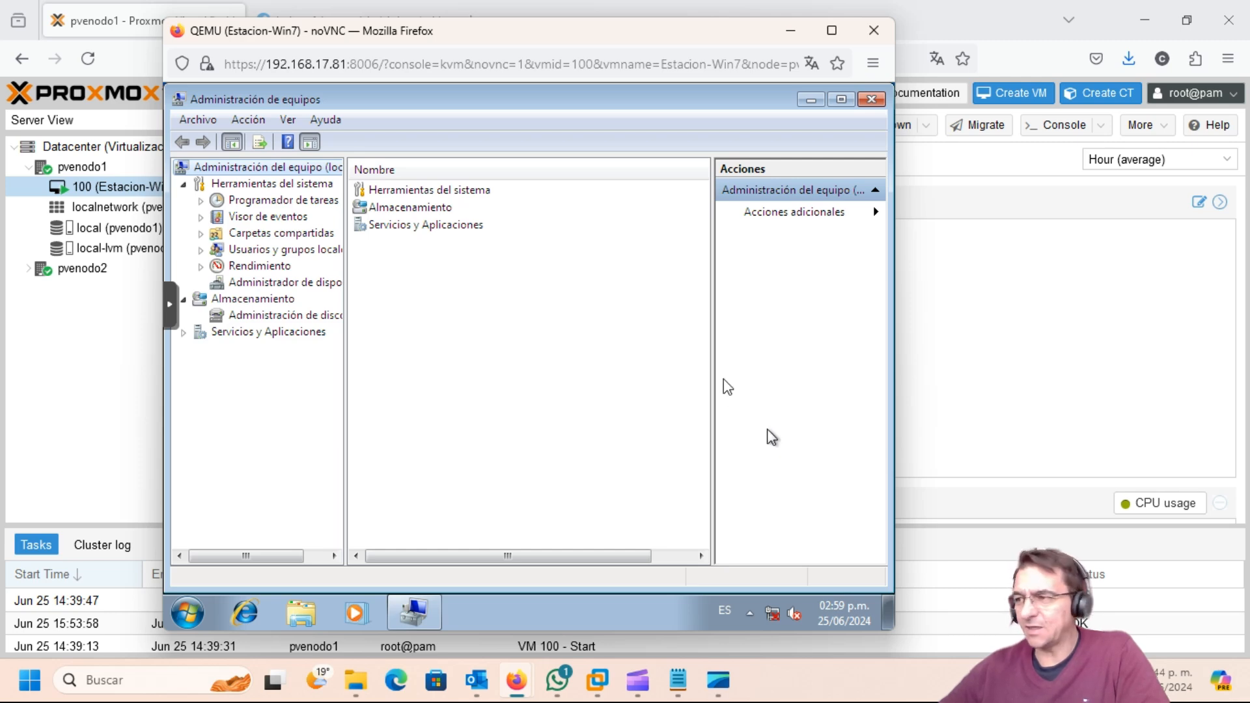
left_click(301, 283)
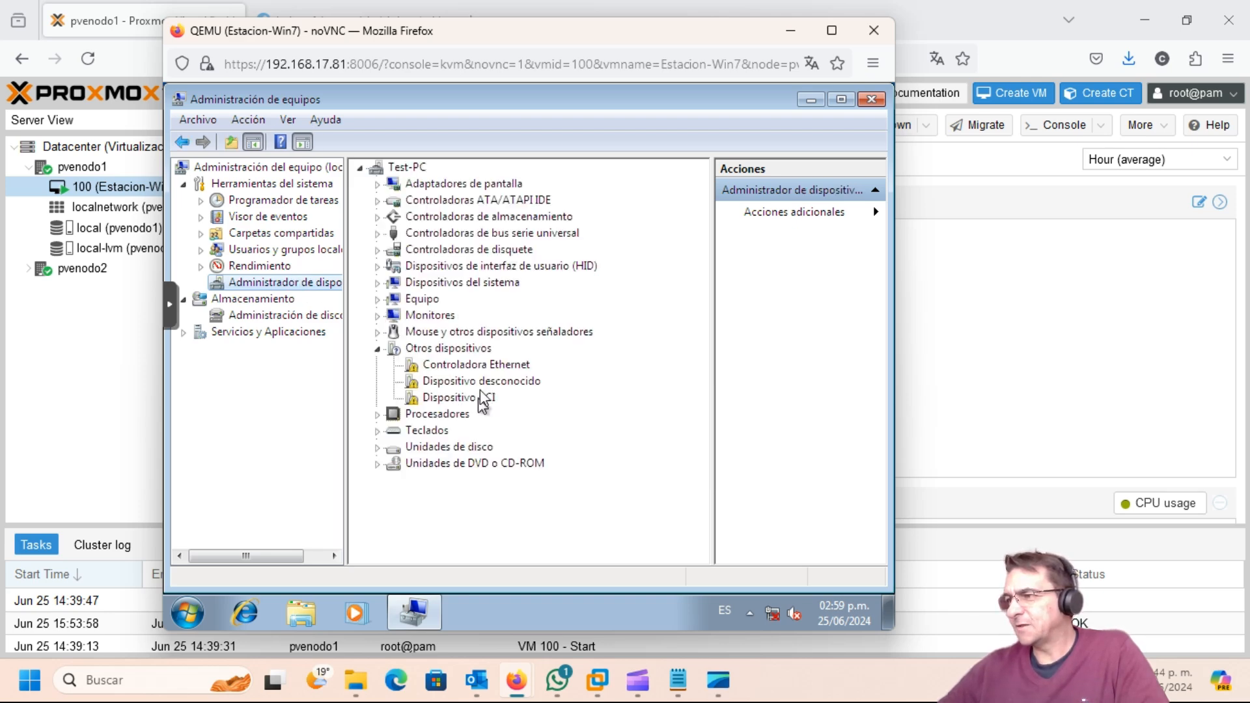
left_click(315, 624)
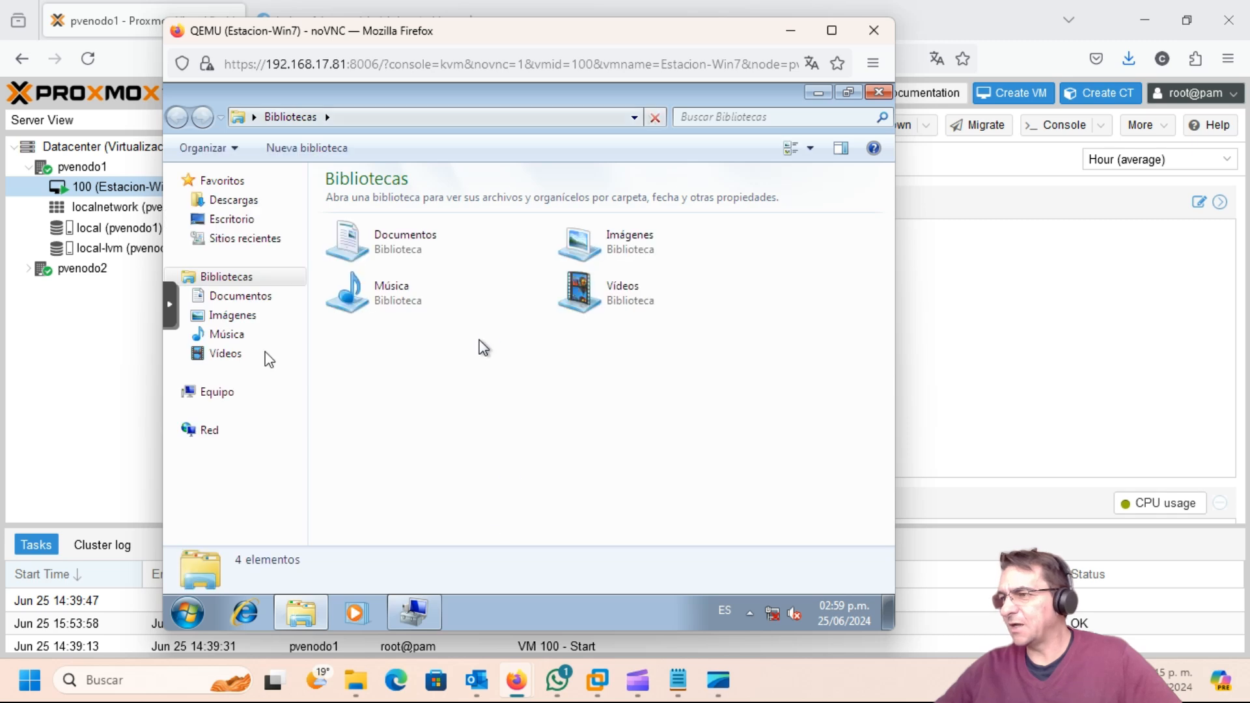
Step: Open the virtio-win-0.1.248 CD (D:) under Equipo and launch virtio-win-guest-tools
left_click(219, 399)
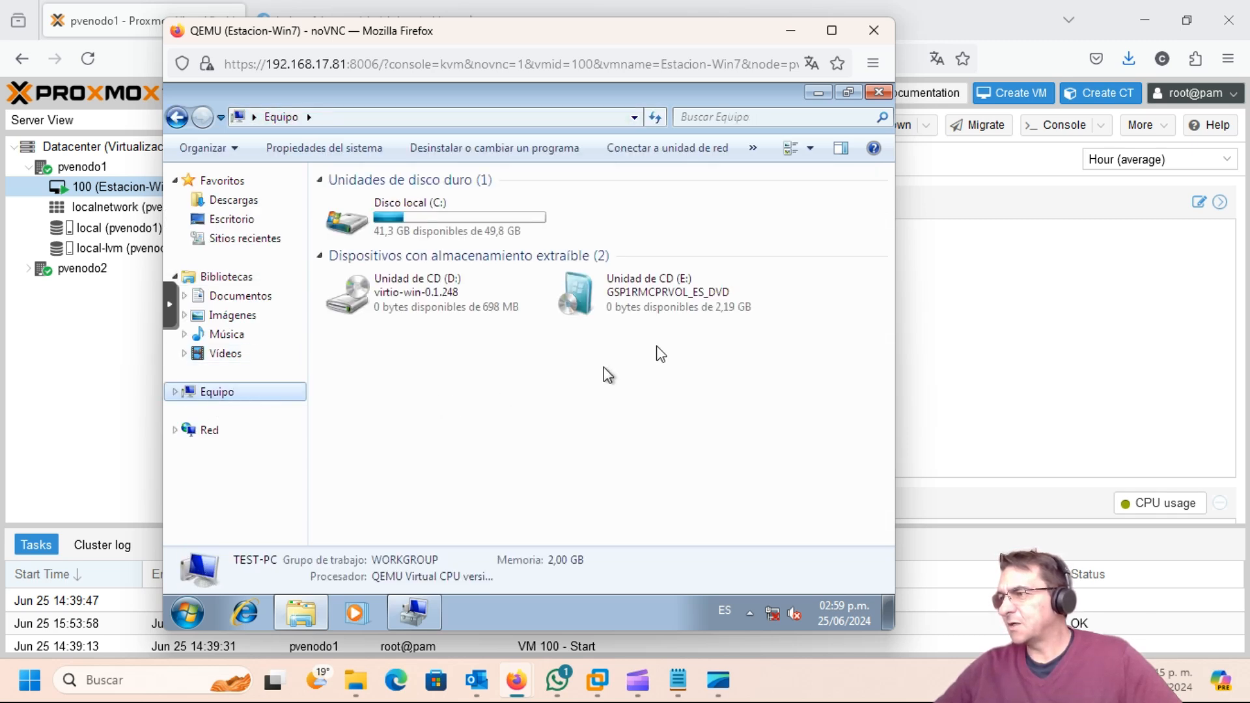
left_click(417, 298)
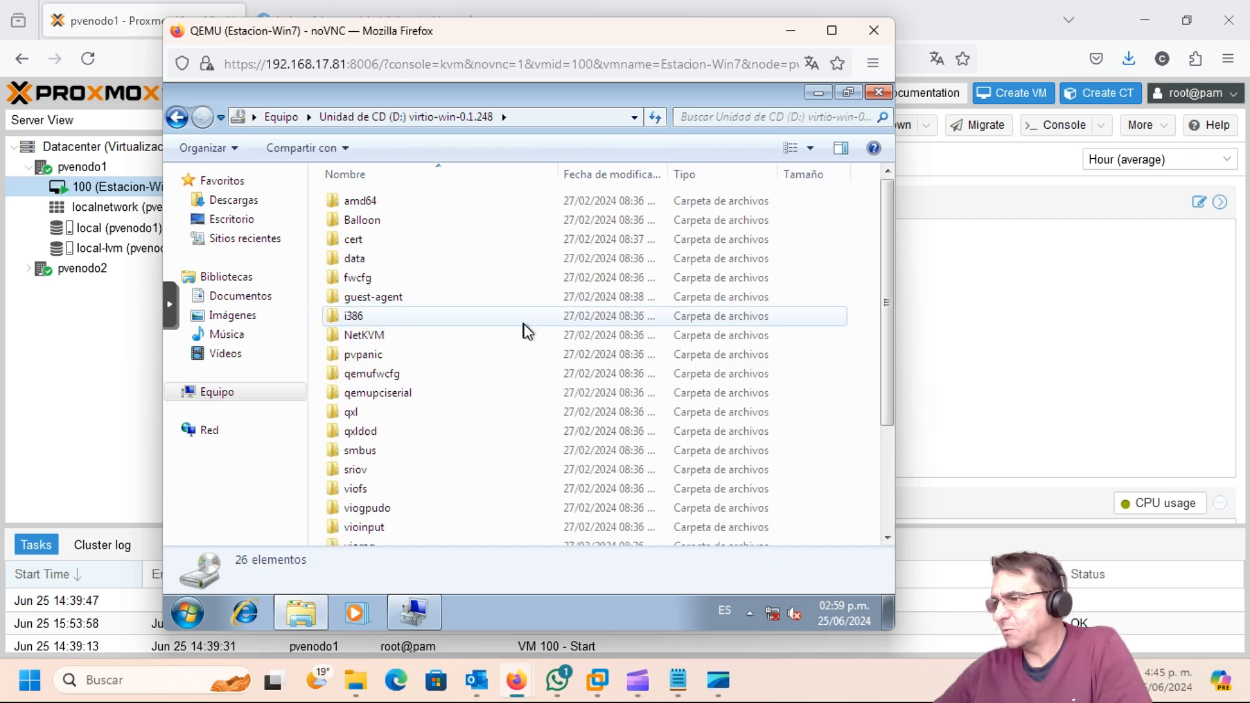
scroll(553, 358, "down", 3)
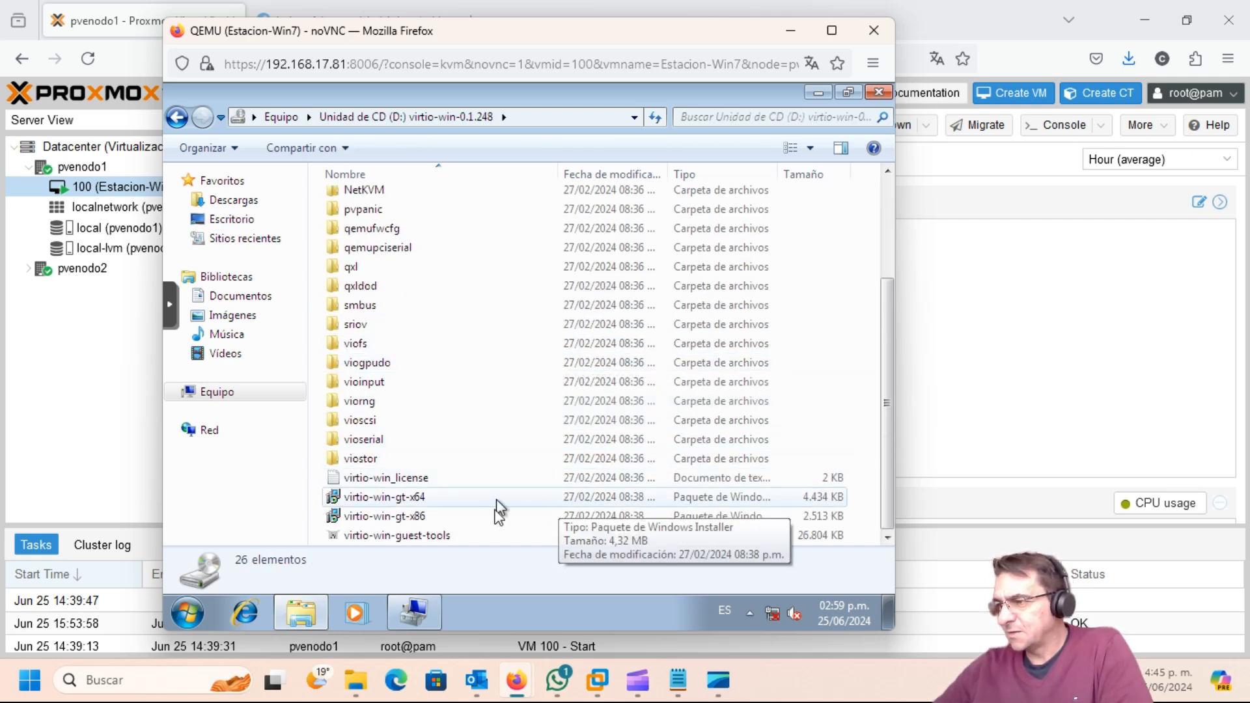
double_click(392, 535)
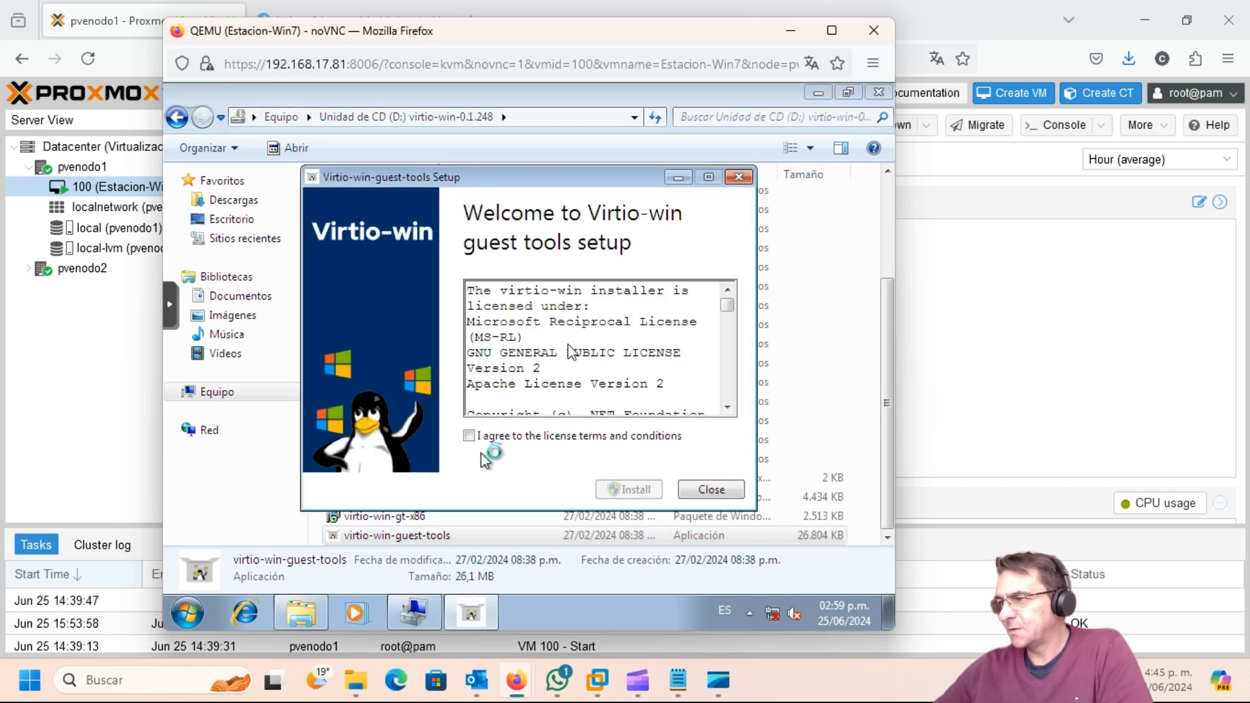
Step: Minimize Explorer and arrange the setup dialog beside Computer Management
left_click(814, 94)
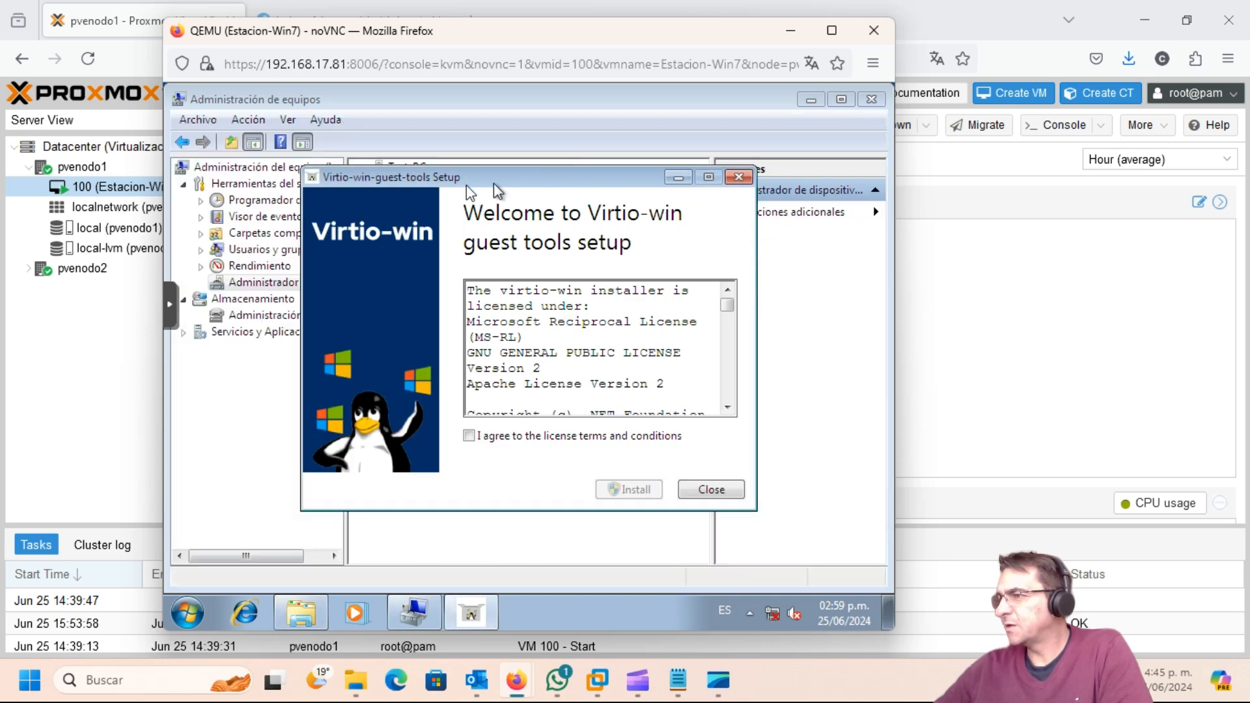
left_click_drag(463, 184, 591, 169)
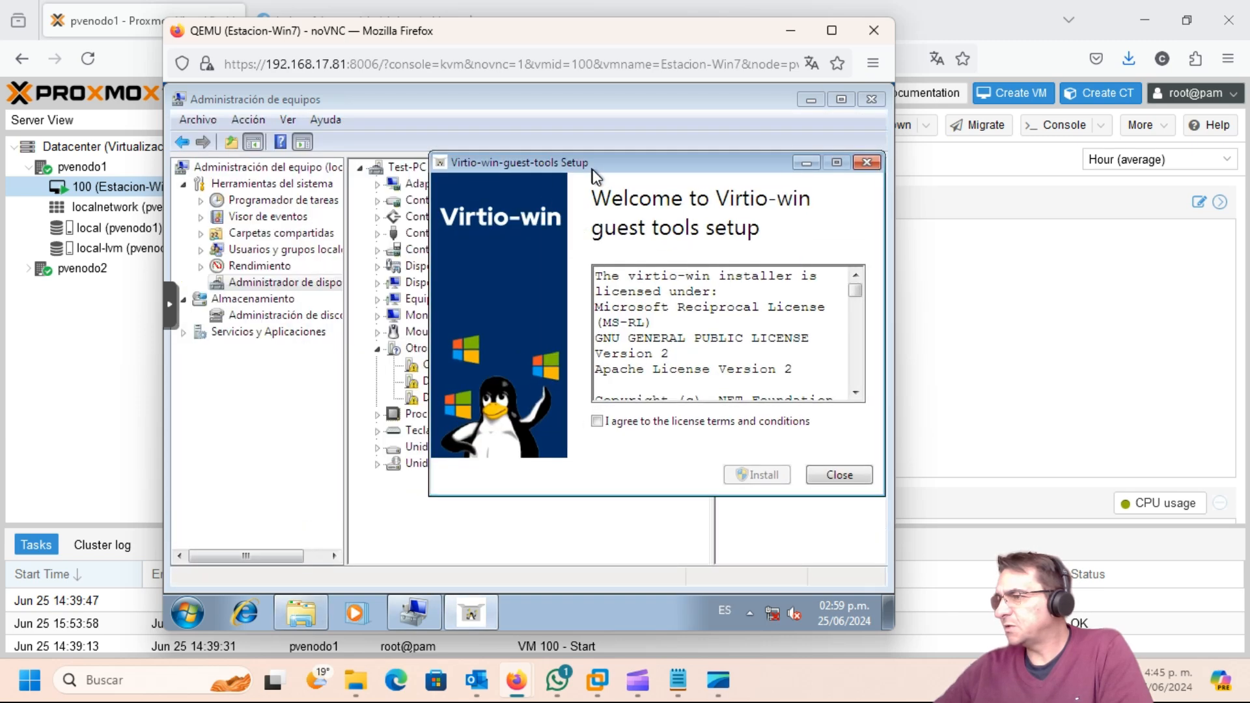
left_click_drag(659, 105, 478, 117)
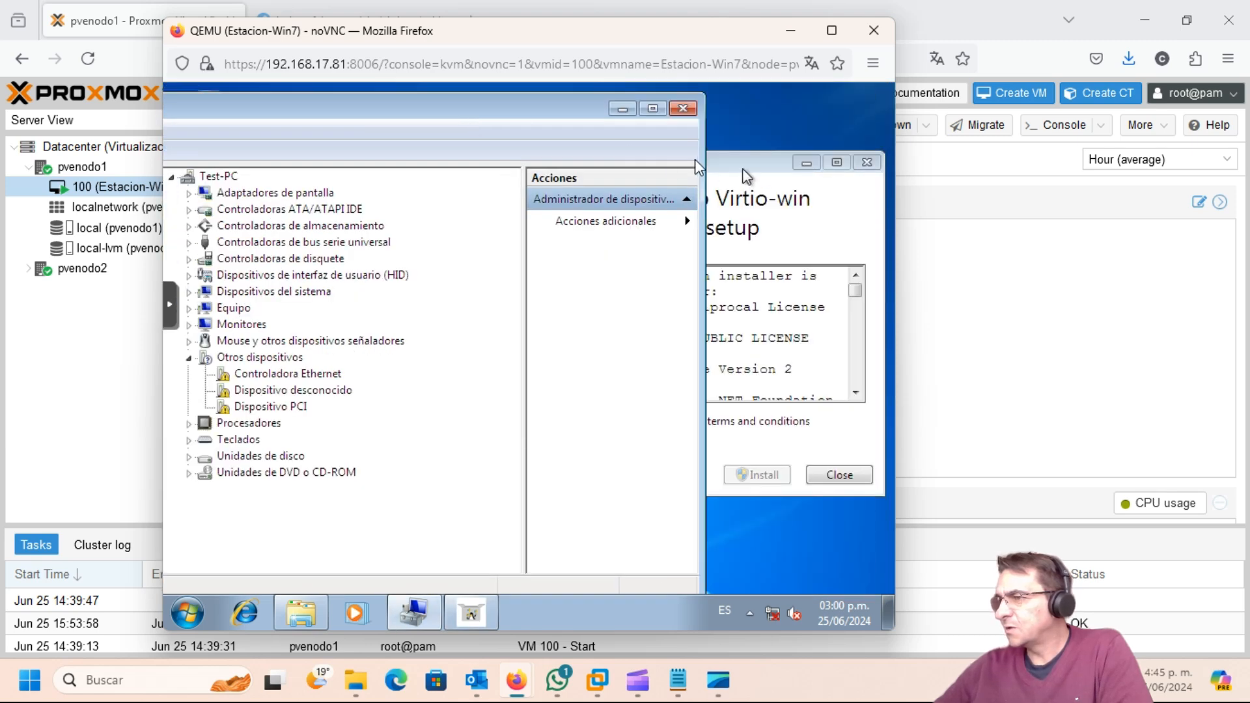
left_click_drag(743, 170, 690, 160)
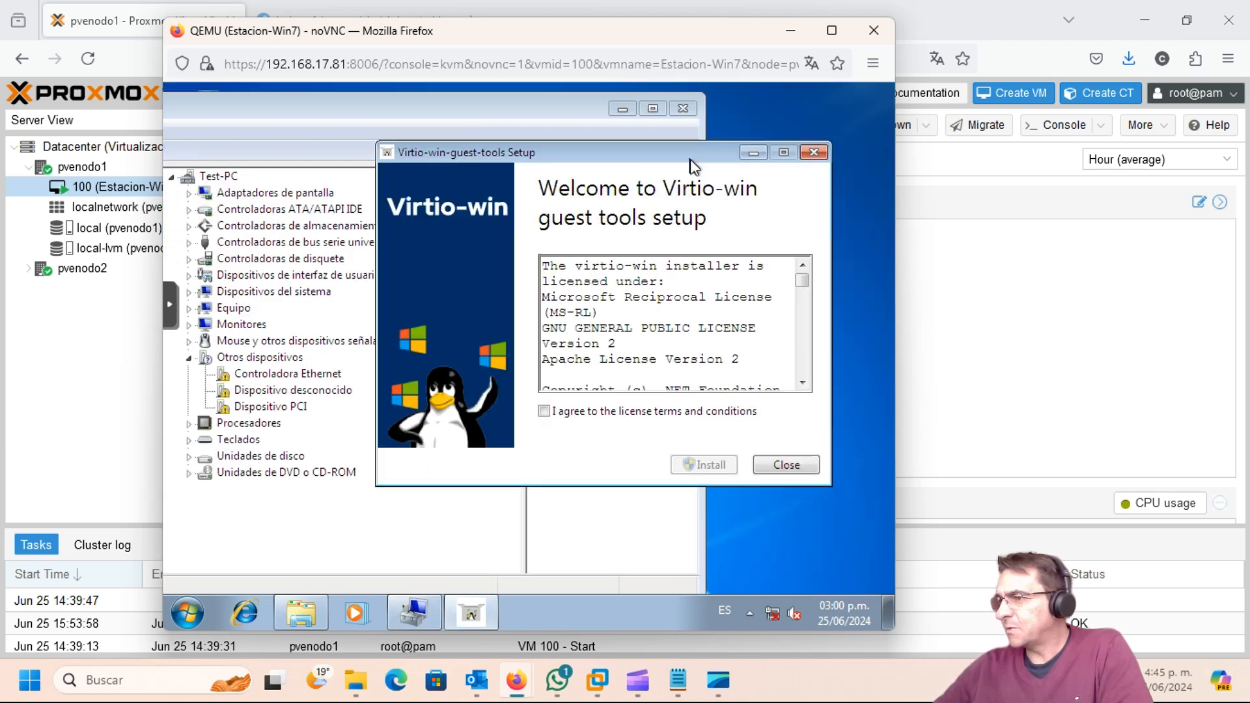
Step: Accept the license and run the guest tools install, which fails requiring Windows 10; close it
left_click(544, 412)
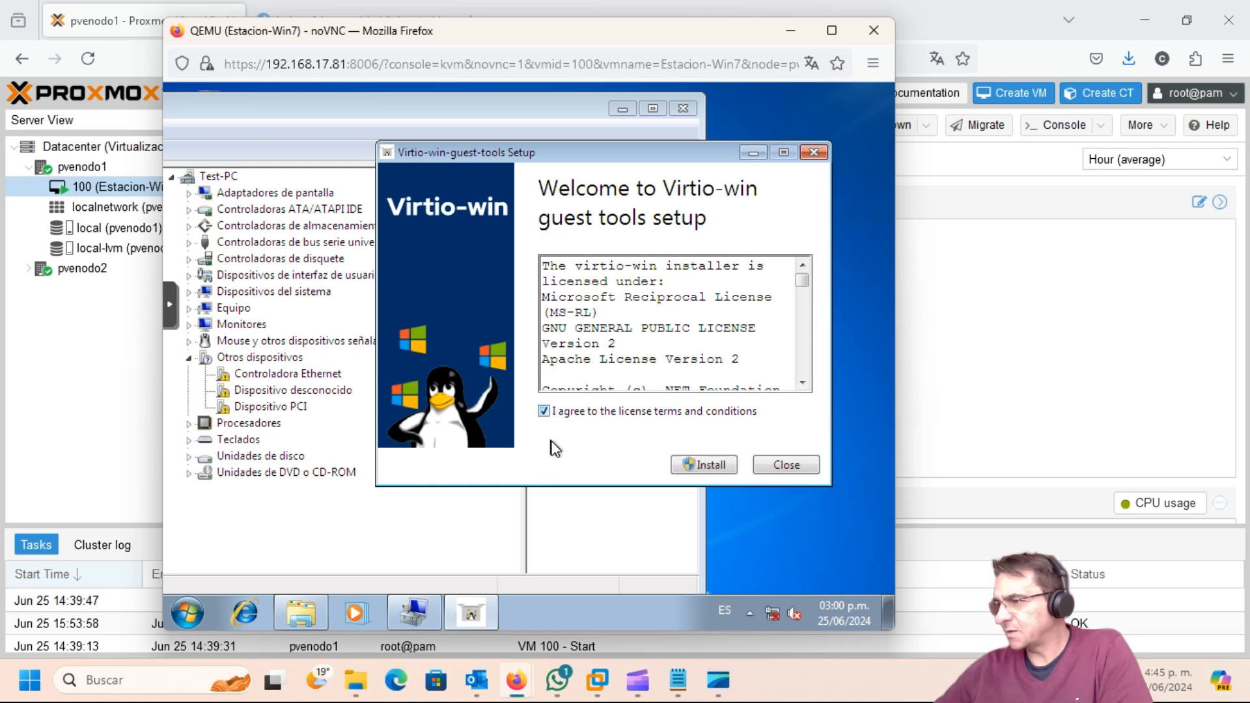
left_click(708, 465)
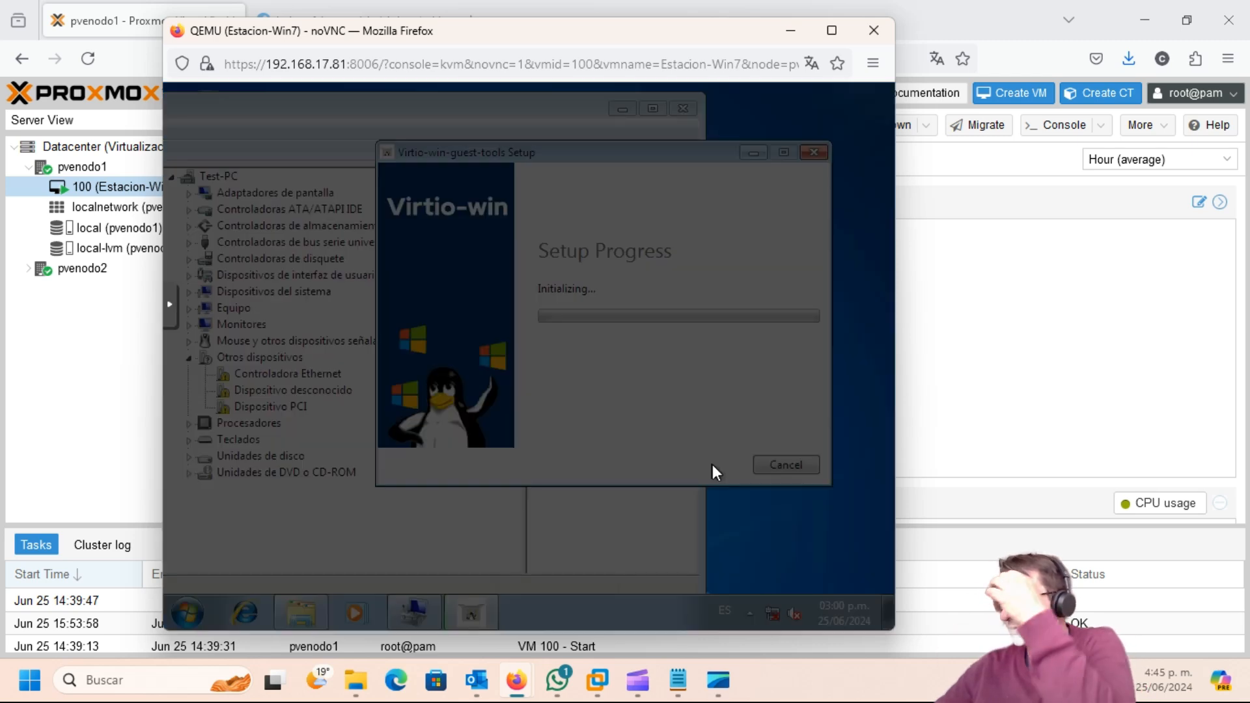
left_click(687, 337)
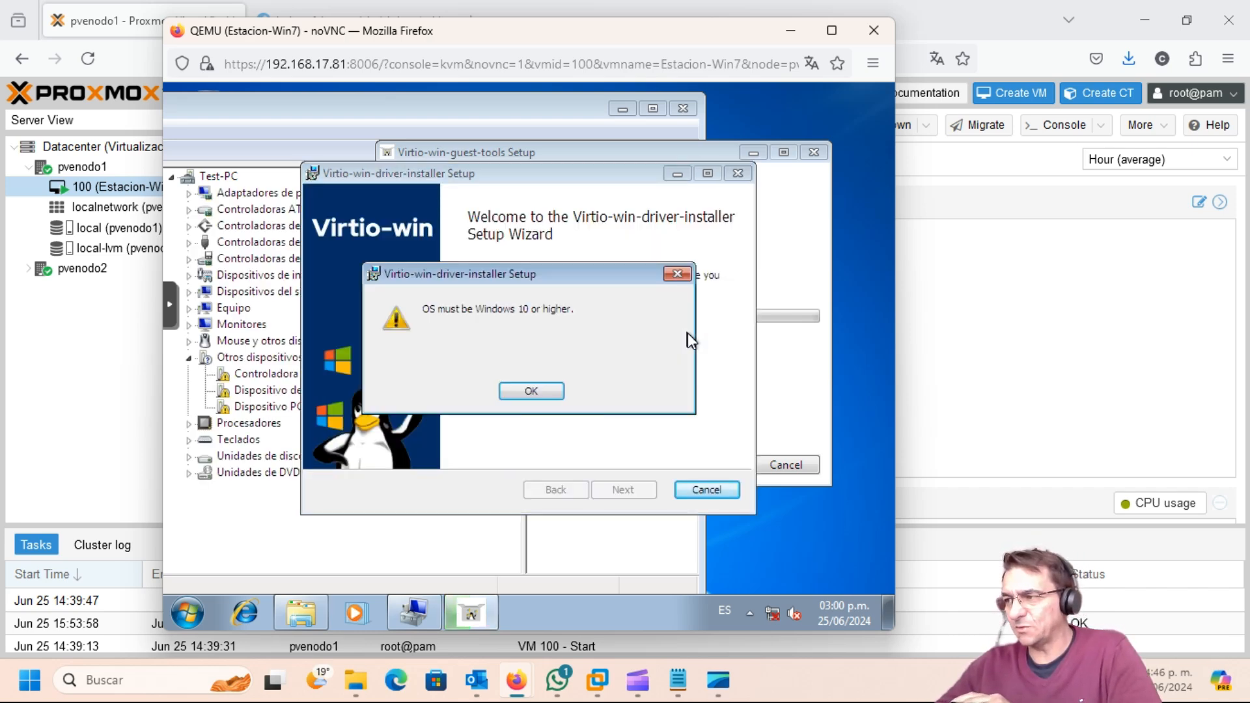
left_click(531, 392)
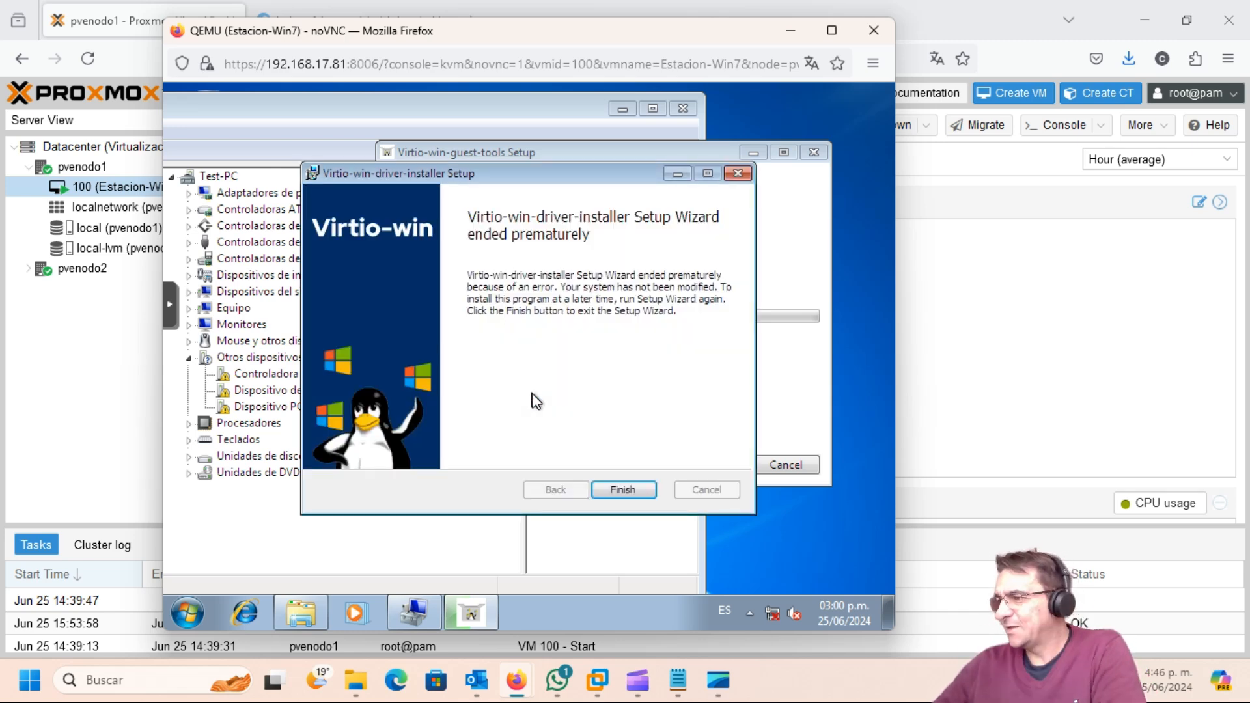
left_click(619, 492)
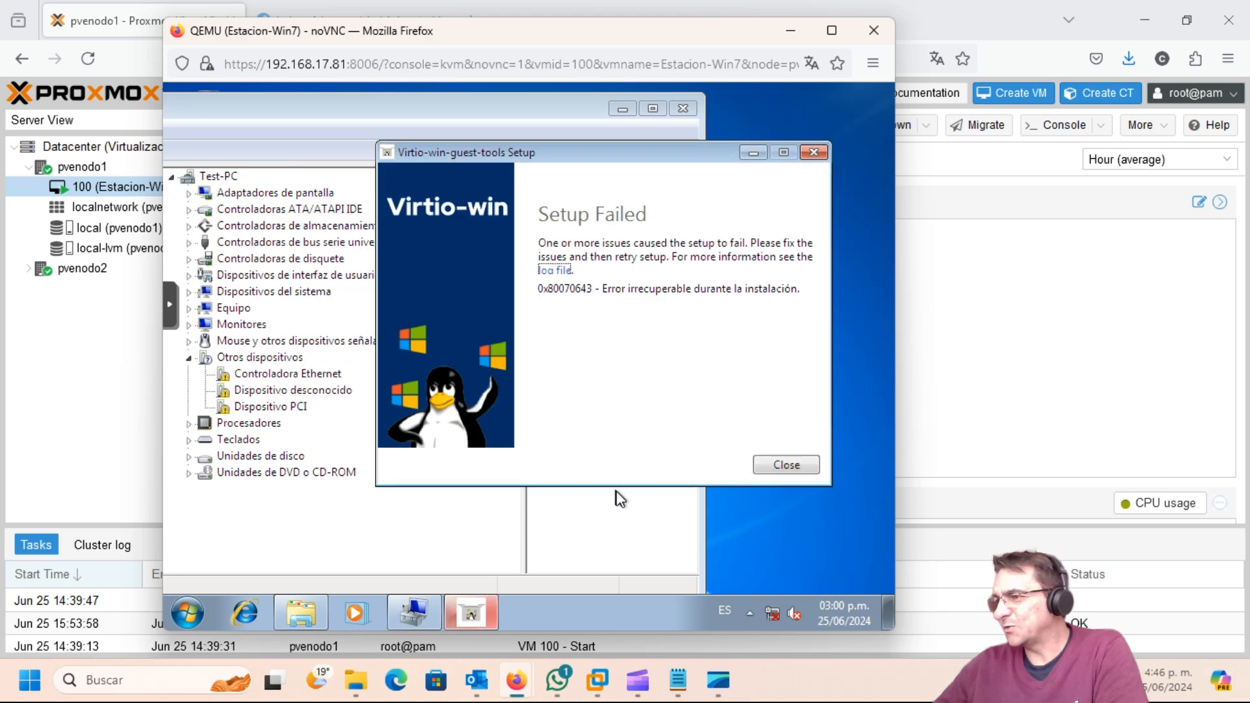
left_click(785, 465)
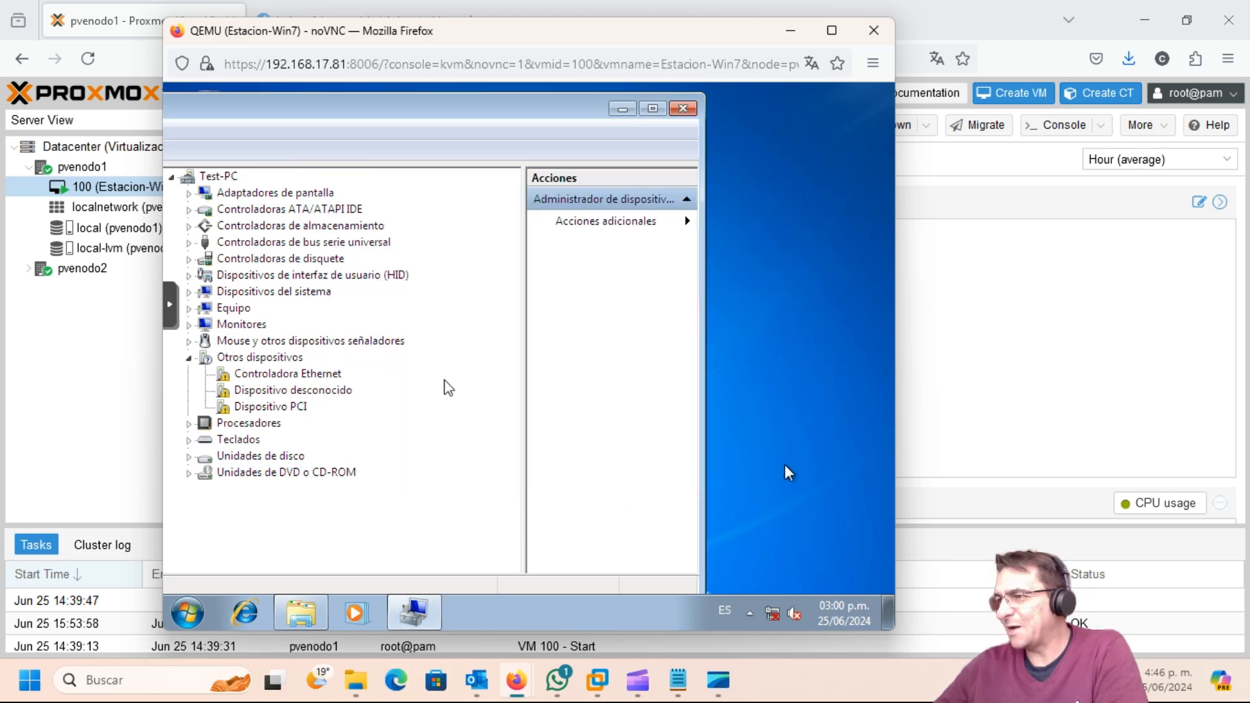
Step: Open the Controladora Ethernet properties and start updating its driver
right_click(315, 369)
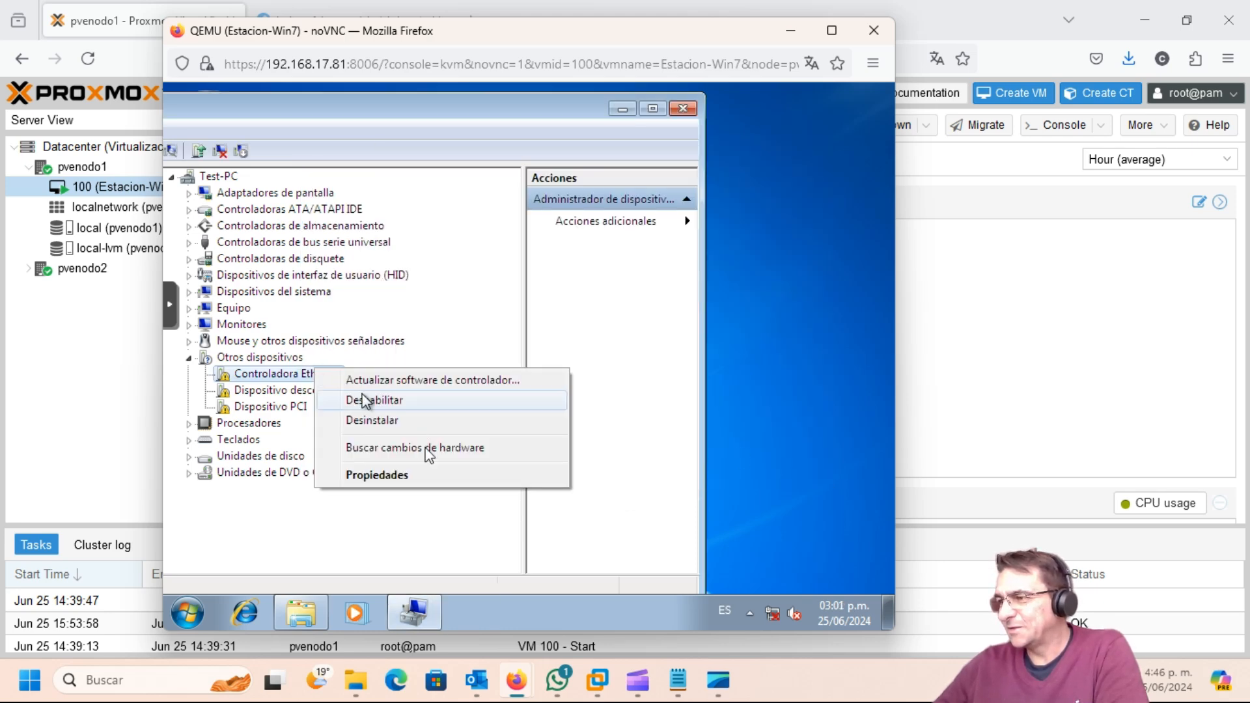
left_click(379, 477)
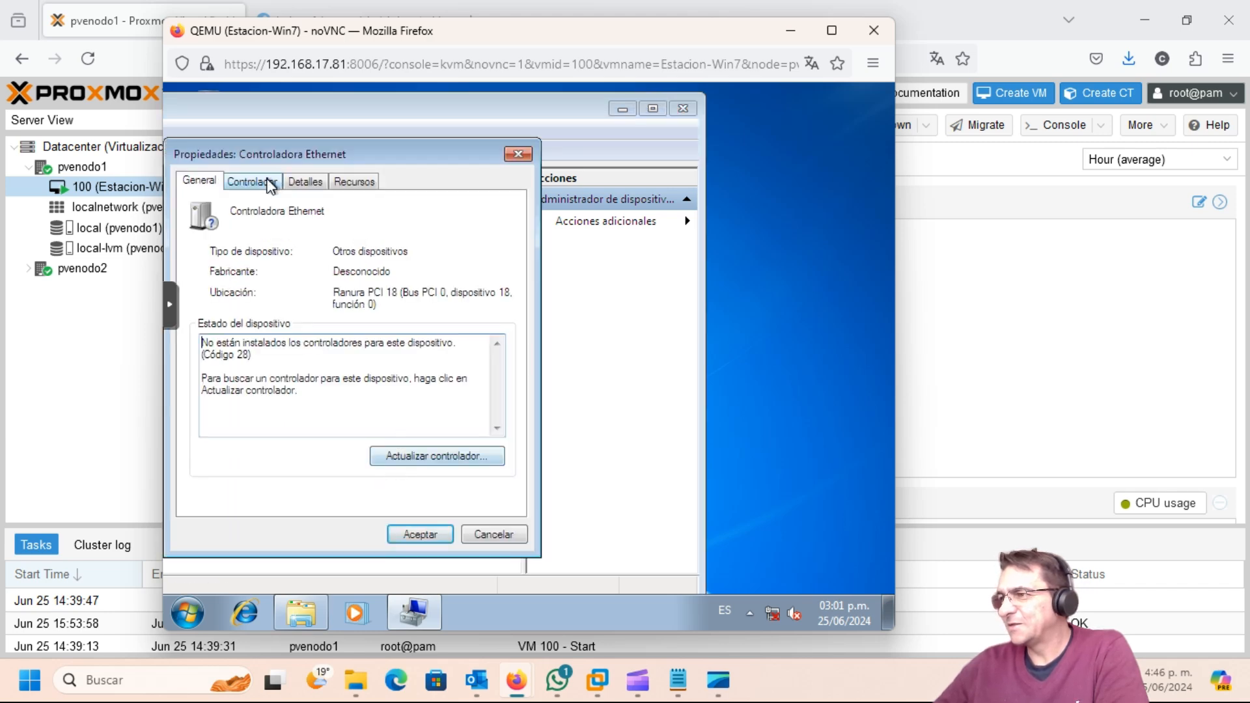
left_click(270, 185)
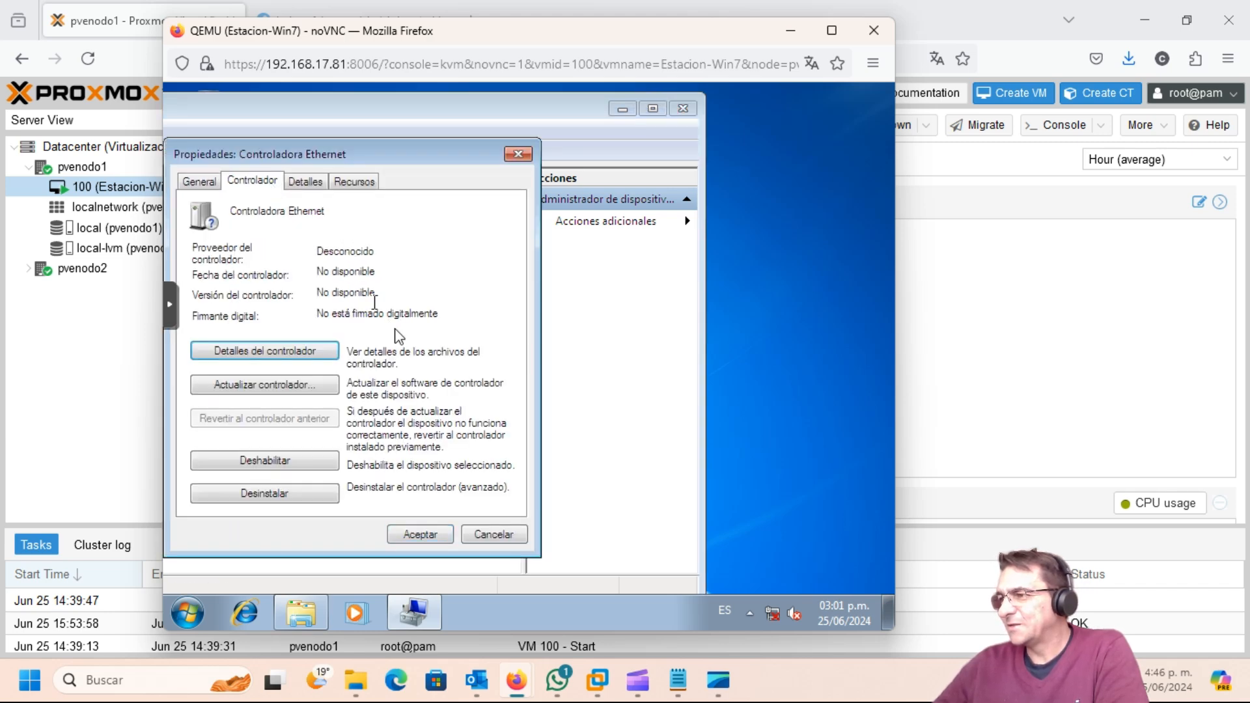
left_click(331, 383)
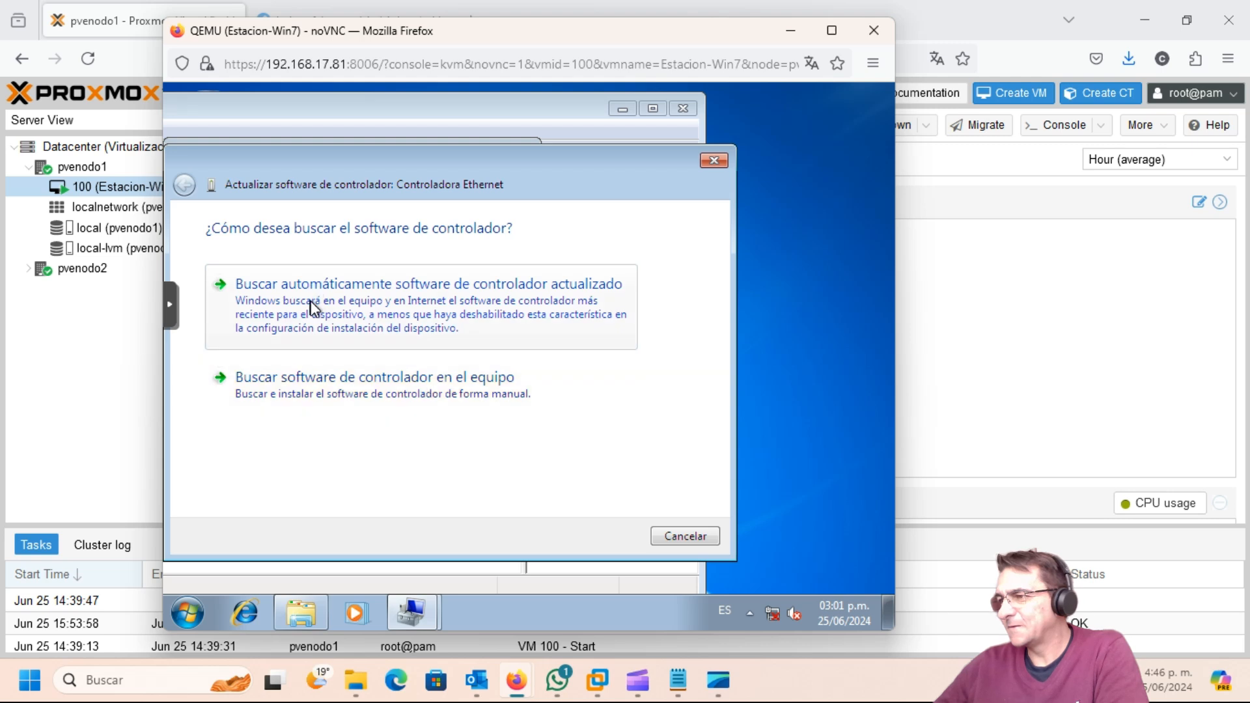
Step: Search for the driver on the virtio-win CD drive (D:)
left_click(308, 363)
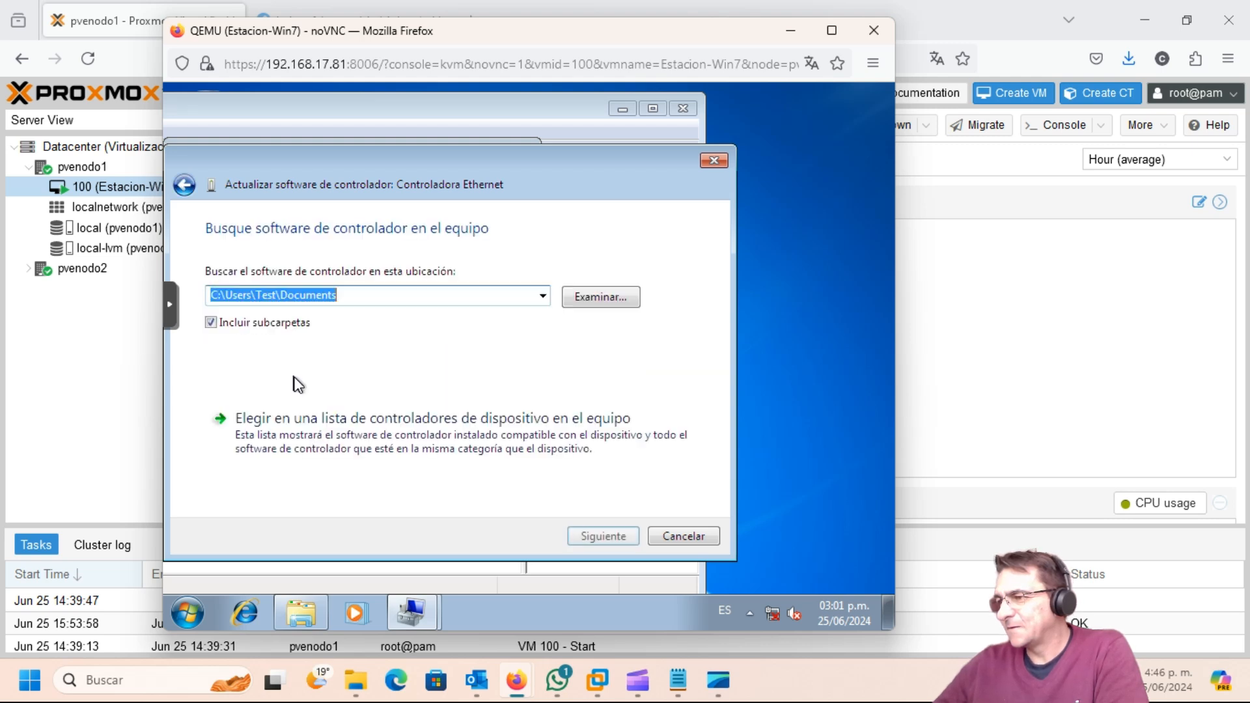
left_click(592, 297)
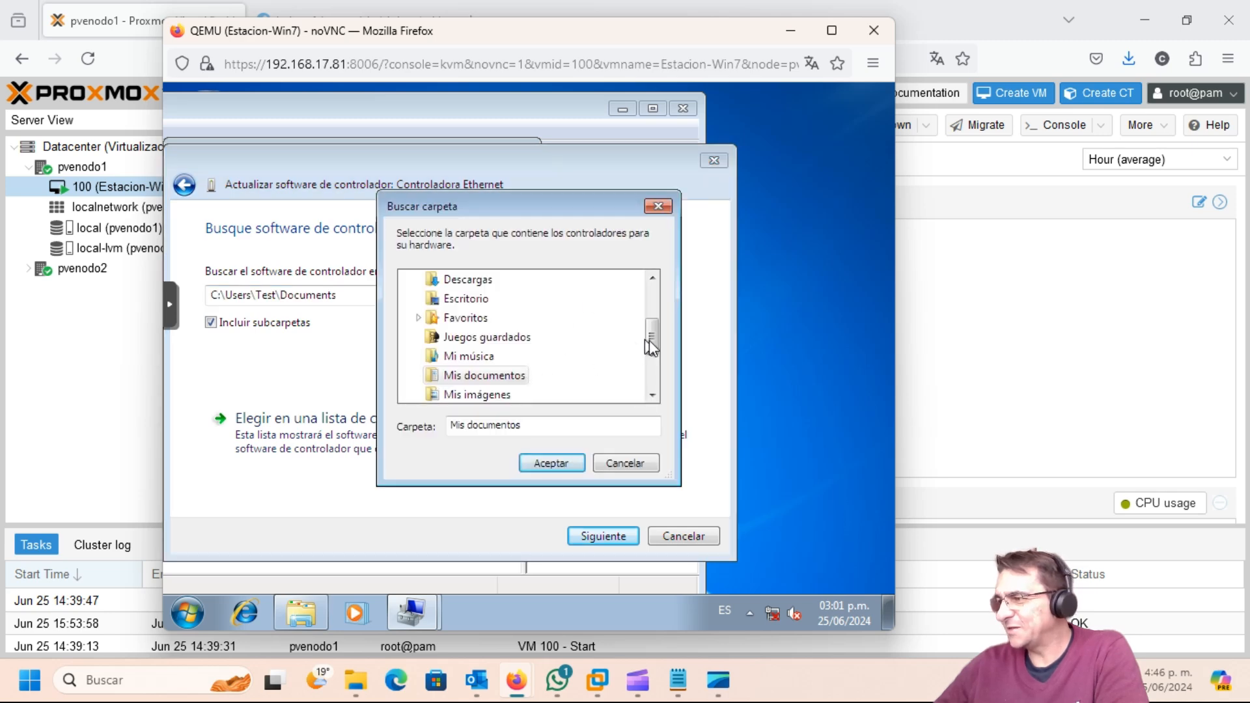
left_click_drag(651, 339, 655, 303)
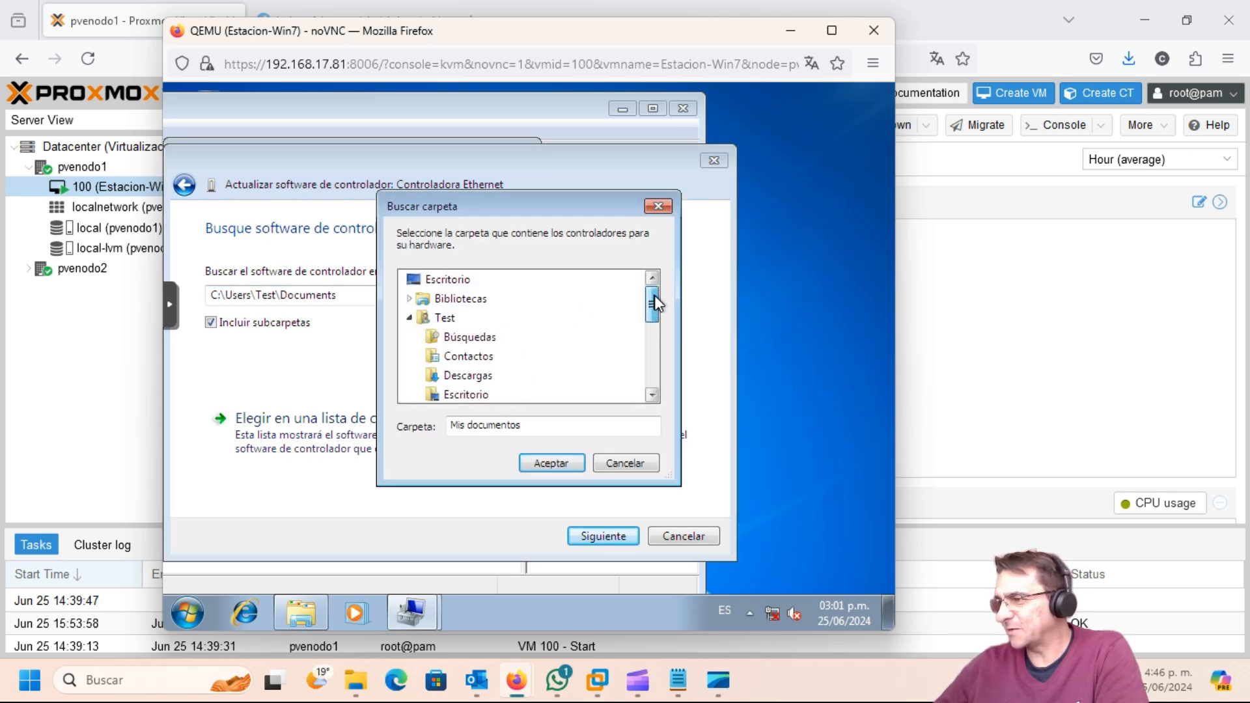
left_click(410, 317)
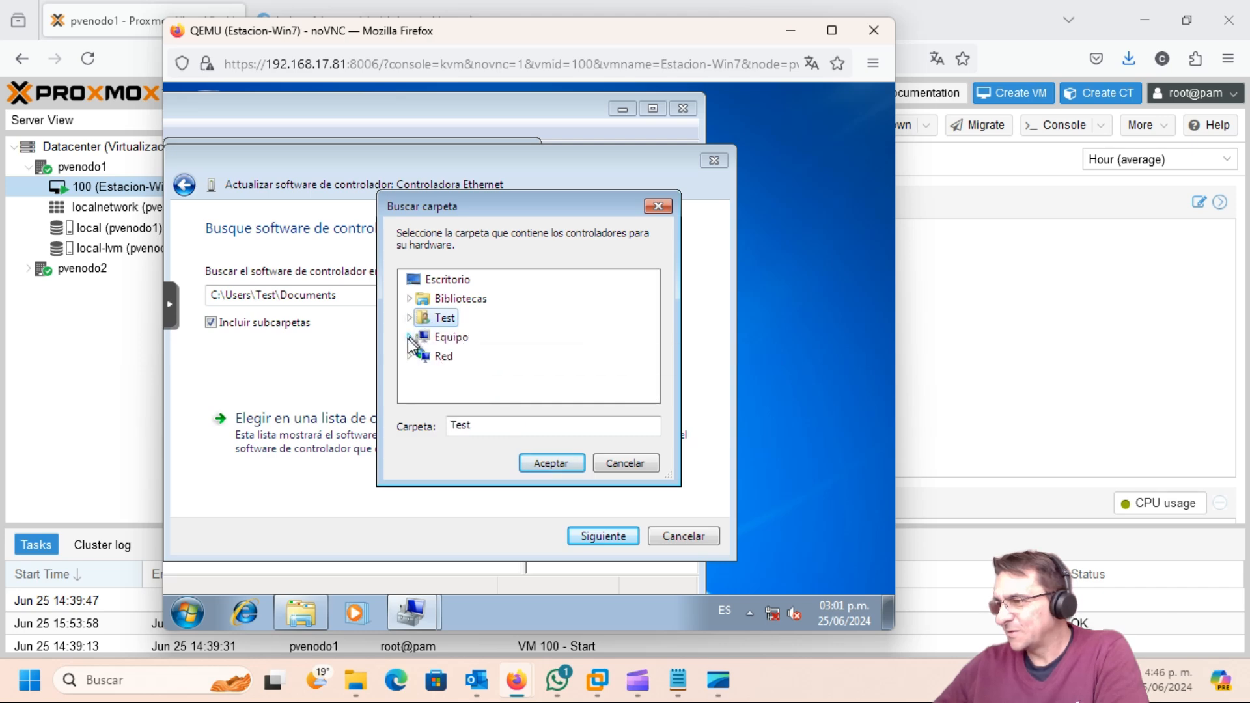
left_click(409, 336)
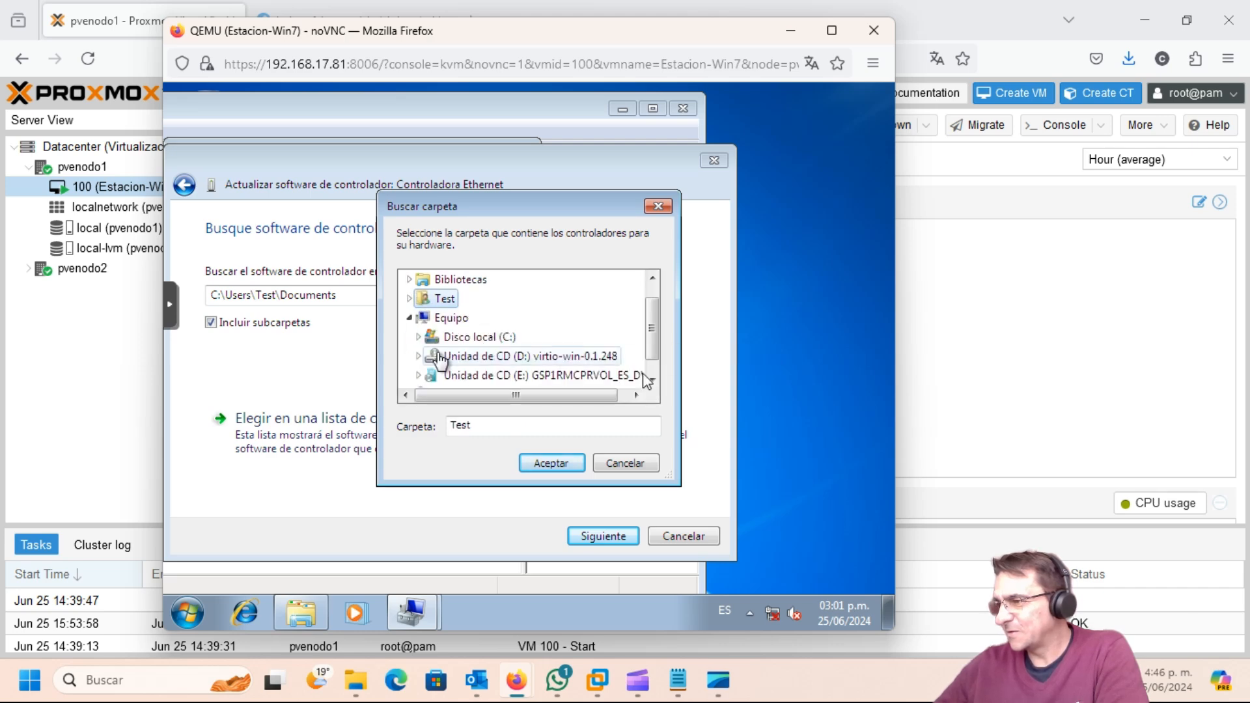
left_click(520, 357)
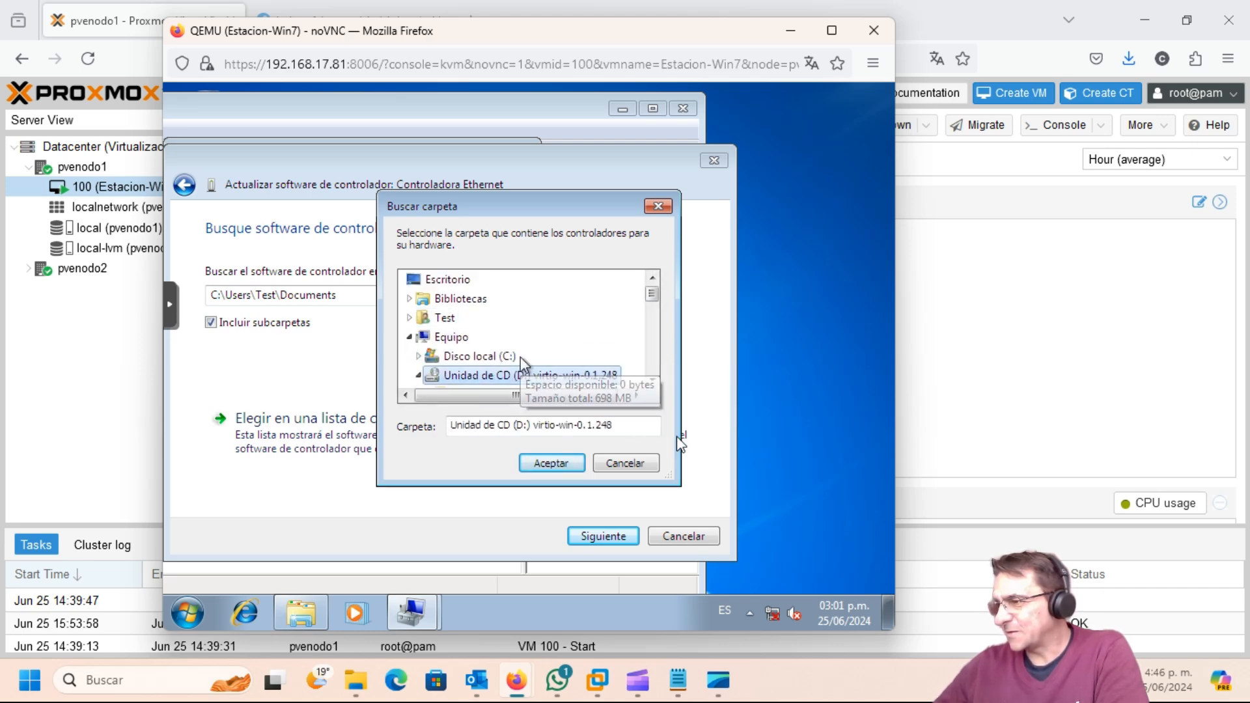
left_click(552, 462)
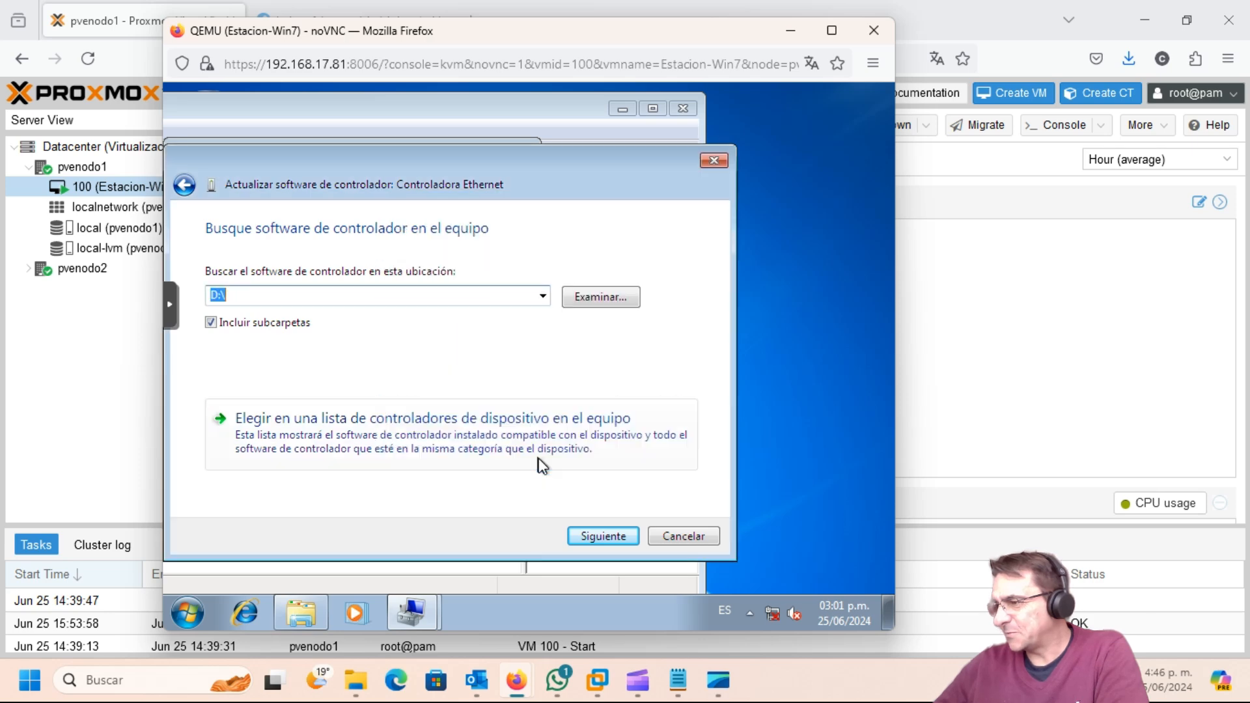
left_click(616, 539)
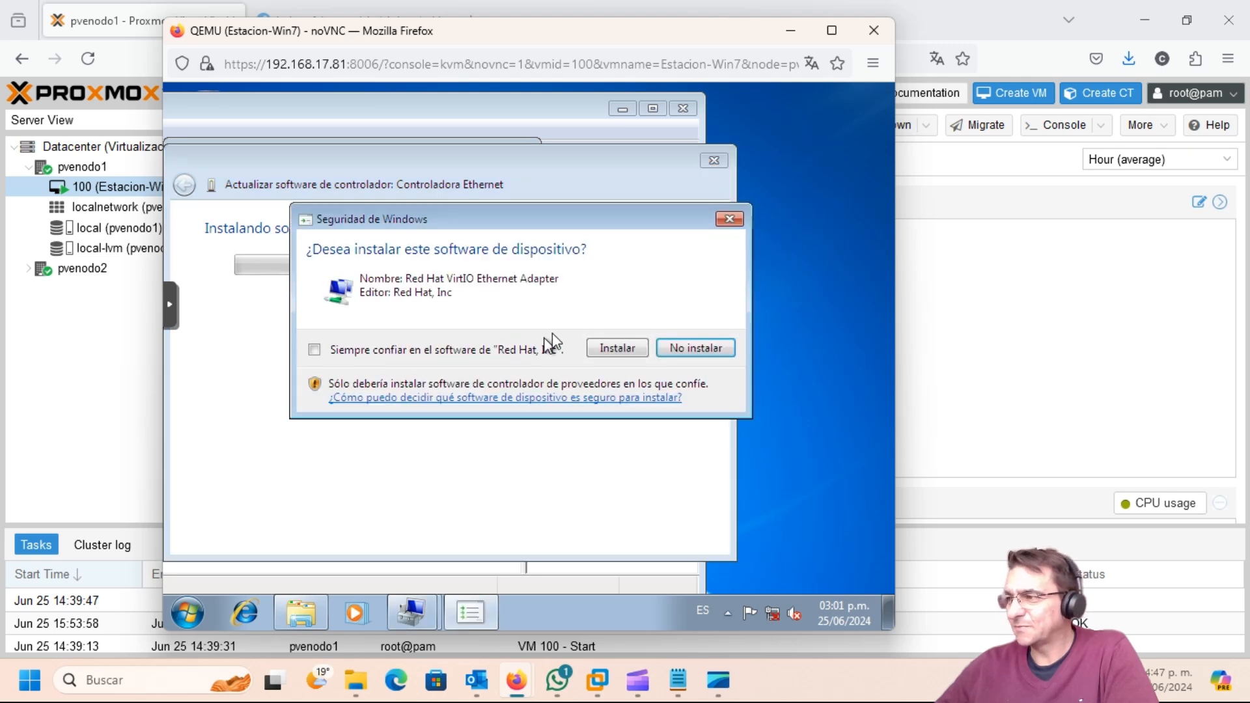
Step: Allow installing the Red Hat VirtIO Ethernet Adapter driver and close the success message
left_click(626, 354)
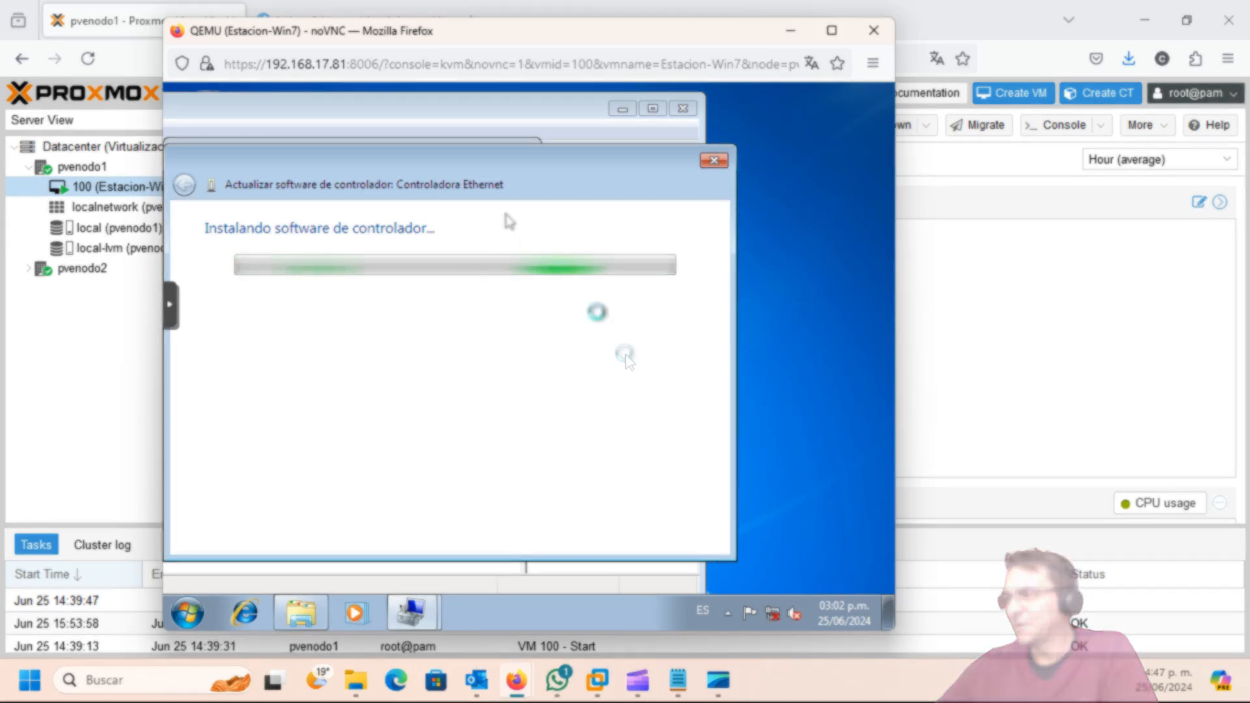
left_click_drag(413, 158, 514, 160)
left_click(491, 115)
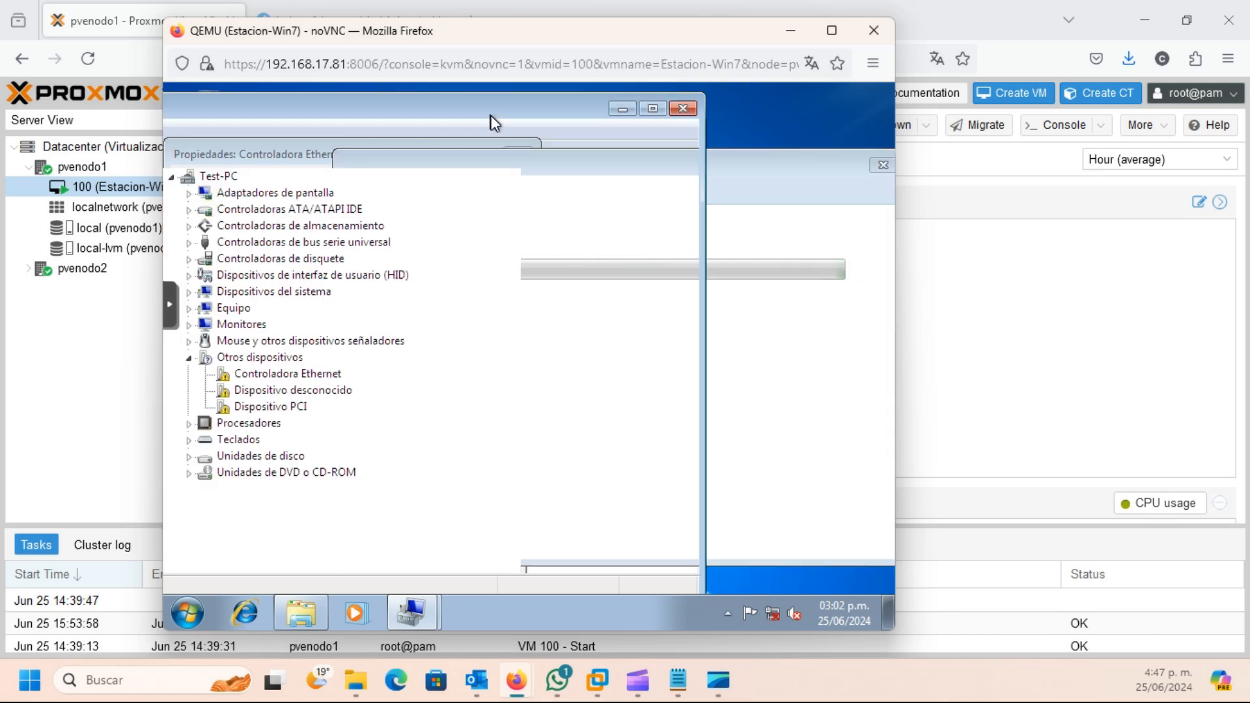
left_click(786, 172)
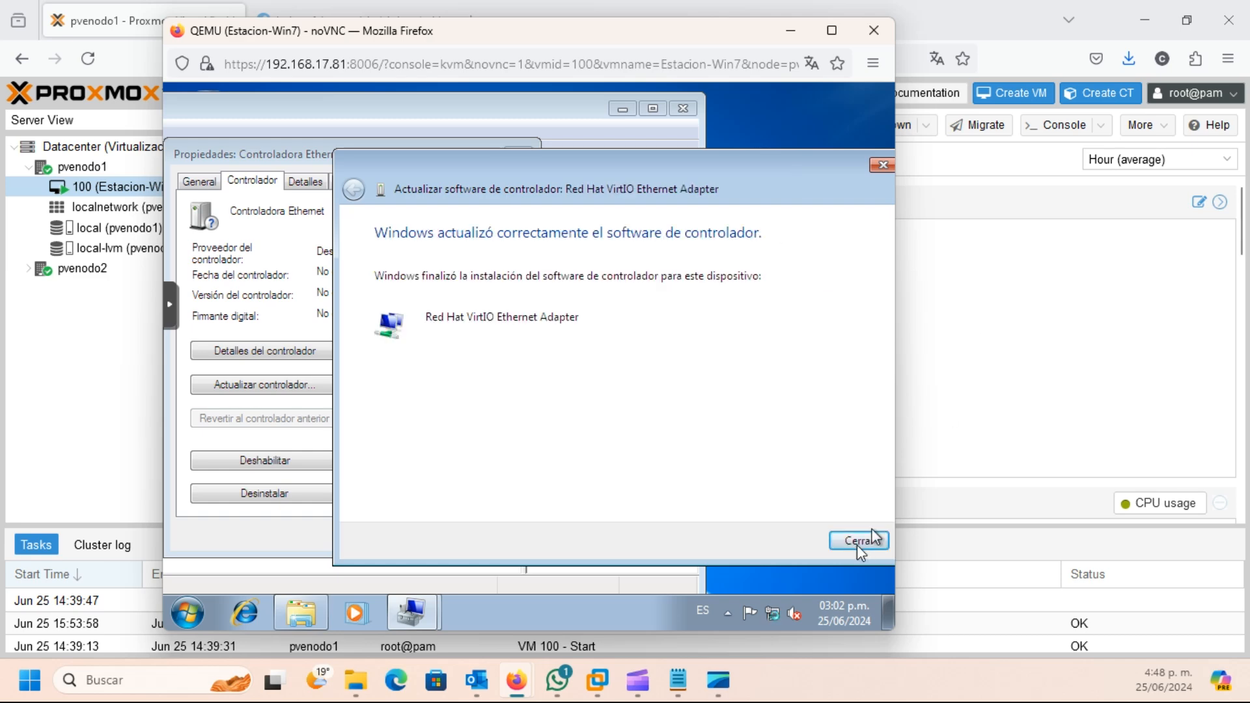
left_click(857, 543)
Step: Try updating the unknown device's driver from the CD, then close the wizard
left_click(420, 533)
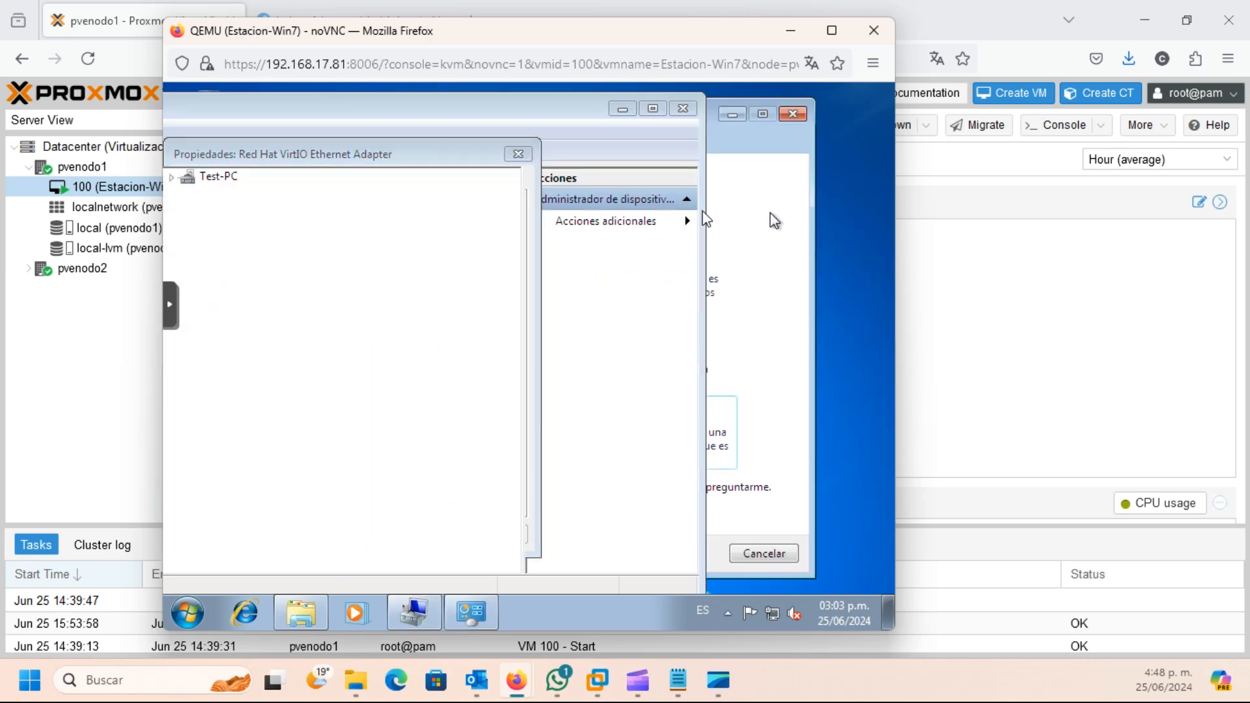
left_click(252, 407)
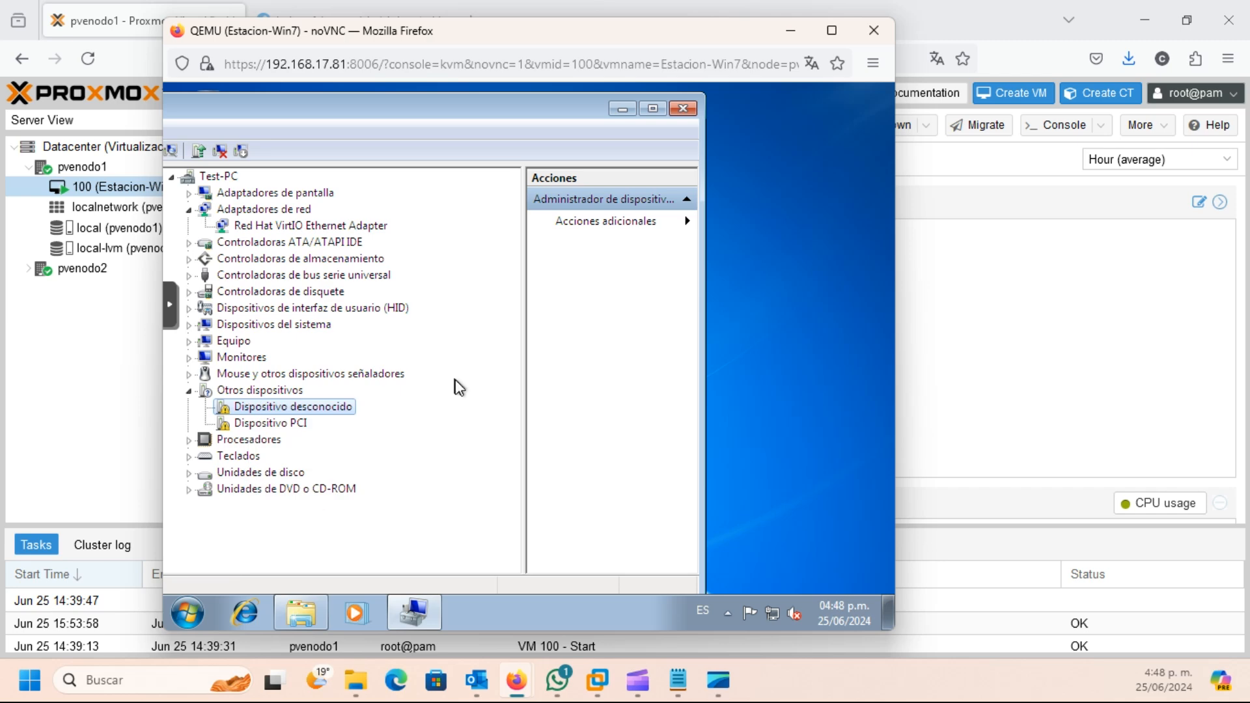
double_click(293, 407)
left_click(255, 183)
left_click(262, 385)
left_click(374, 395)
left_click(603, 534)
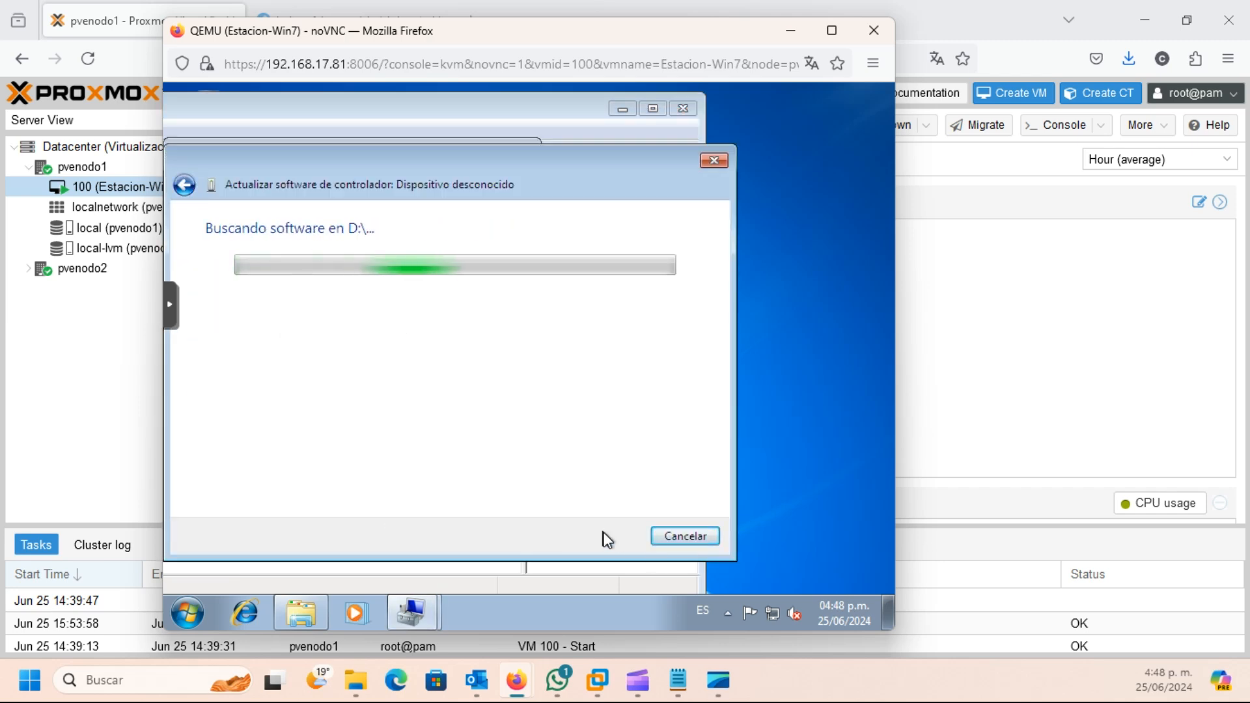
left_click(688, 536)
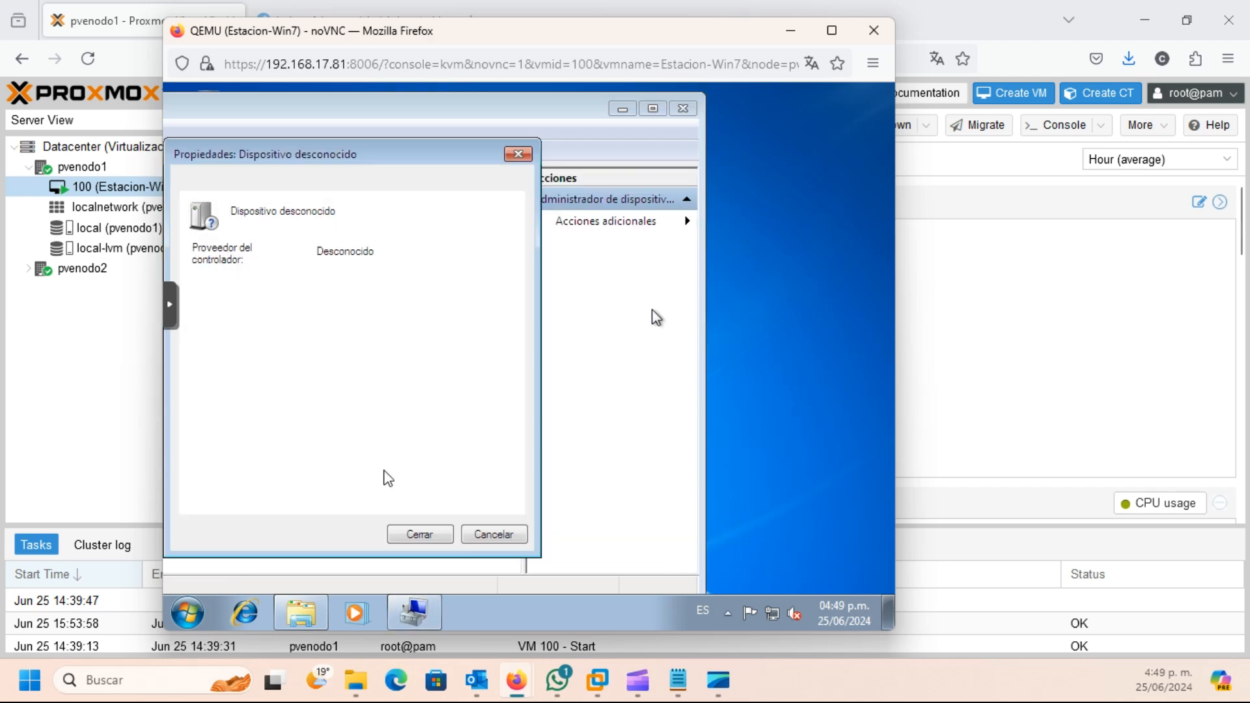
Step: Install the VirtIO Balloon driver for the PCI device via automatic search
right_click(281, 429)
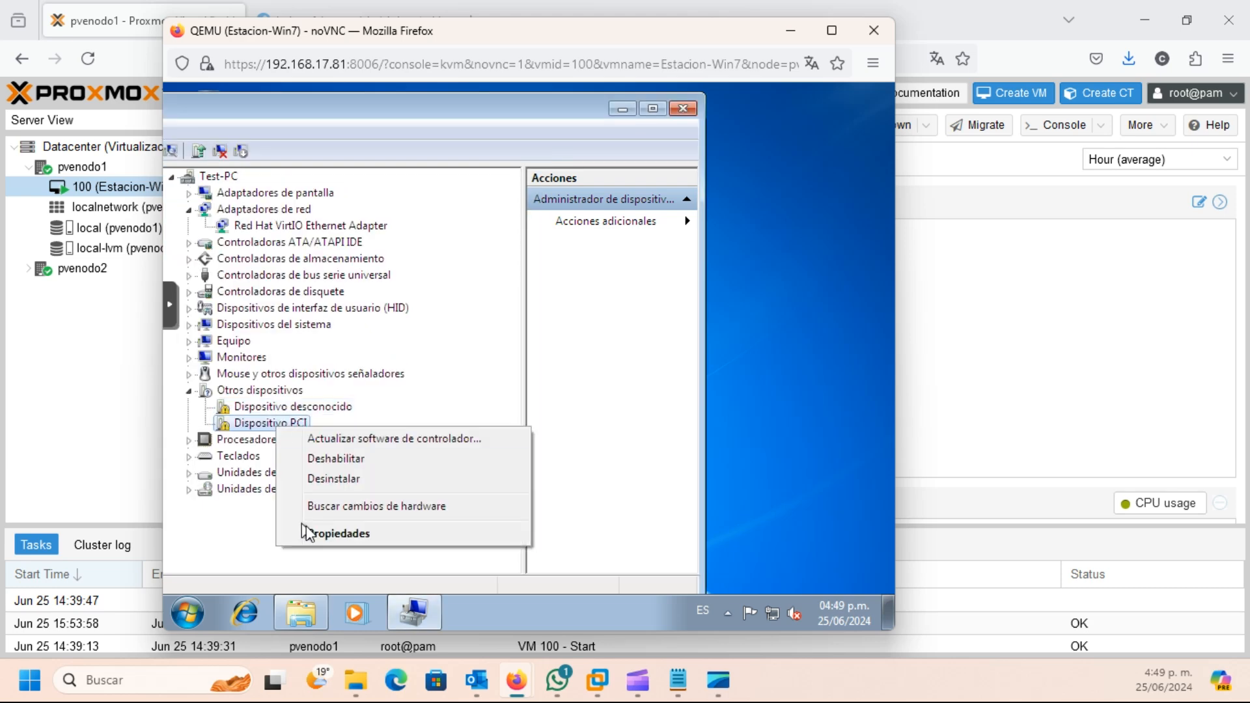
left_click(311, 530)
left_click(429, 454)
left_click(573, 293)
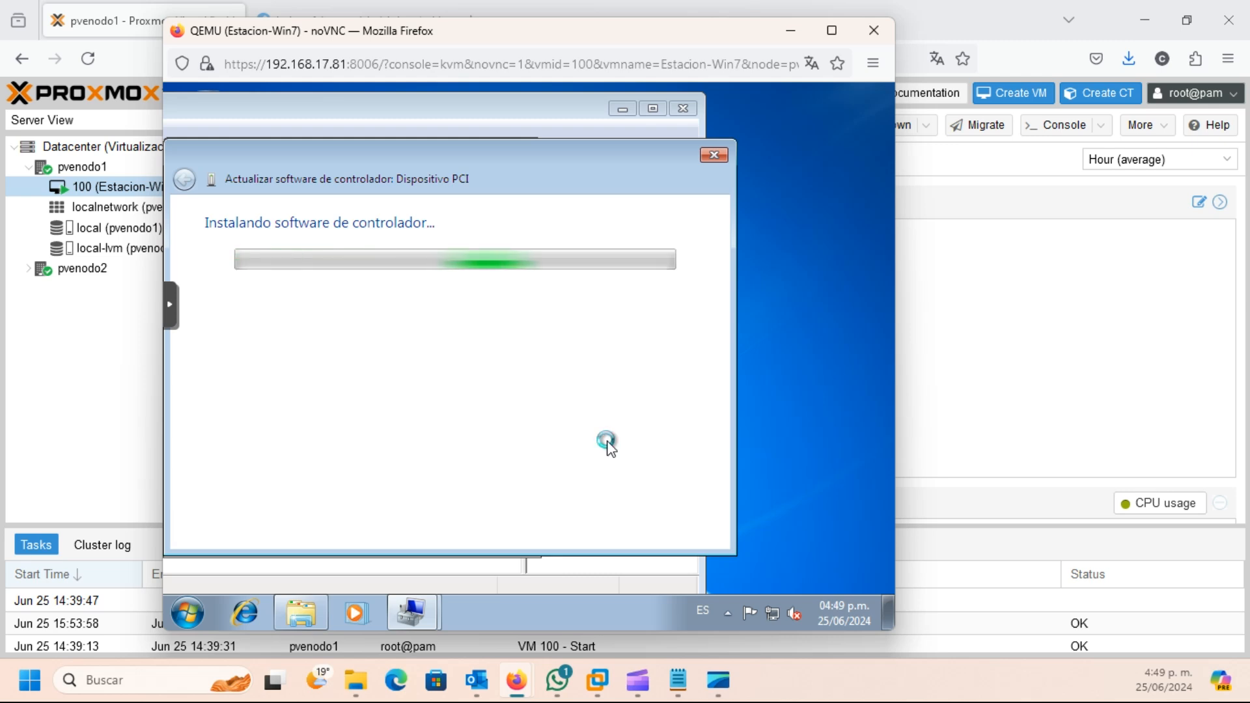
left_click(622, 351)
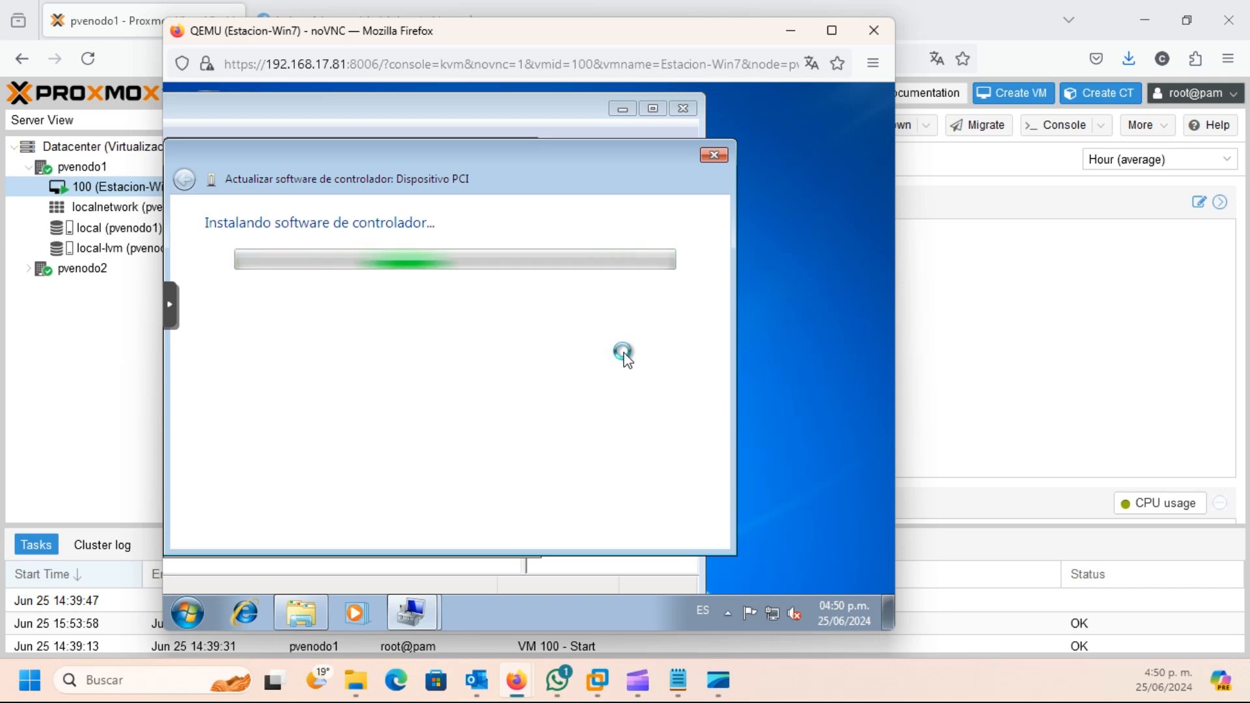
left_click(683, 529)
left_click(416, 537)
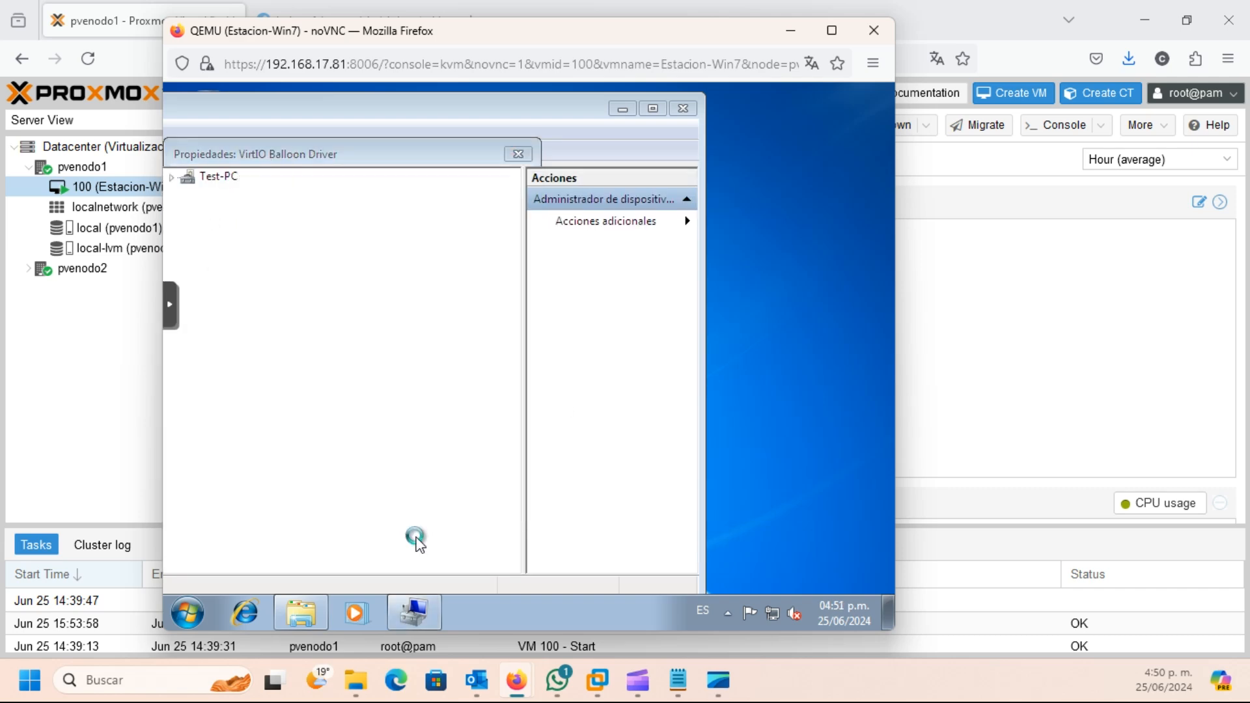
left_click(189, 226)
left_click_drag(443, 108, 588, 112)
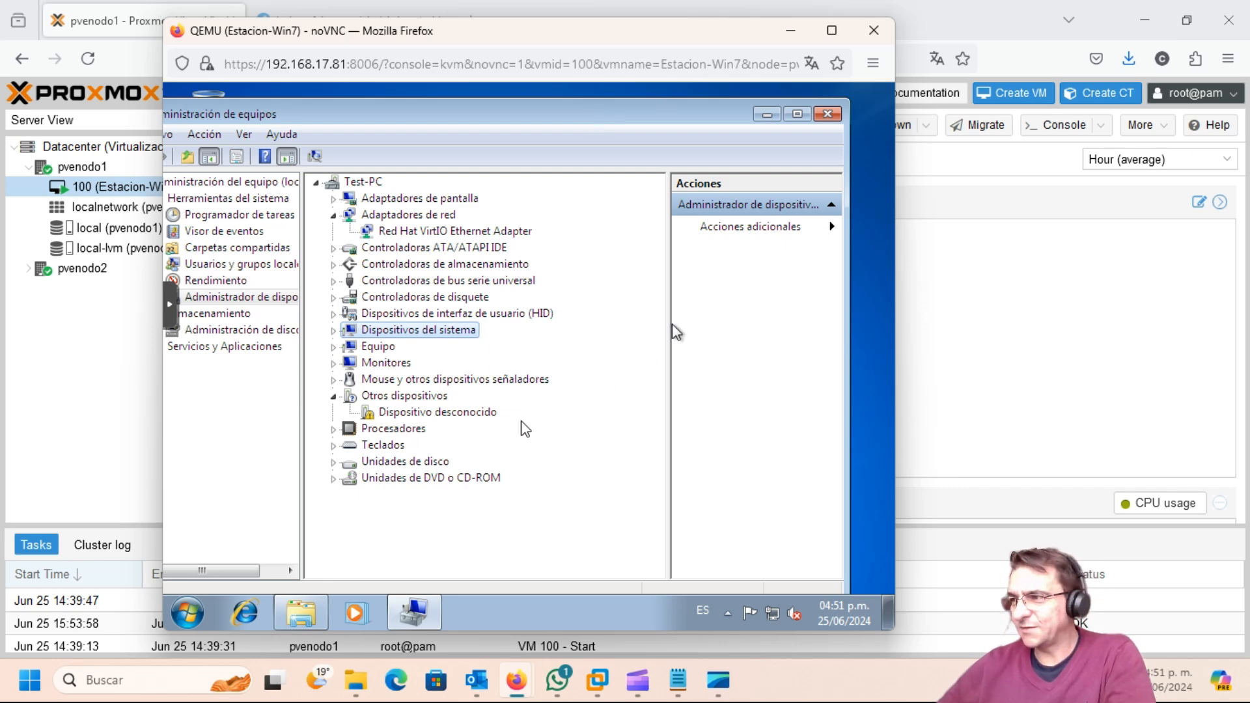
Step: Open the unknown device's properties and confirm it has no driver files
right_click(464, 415)
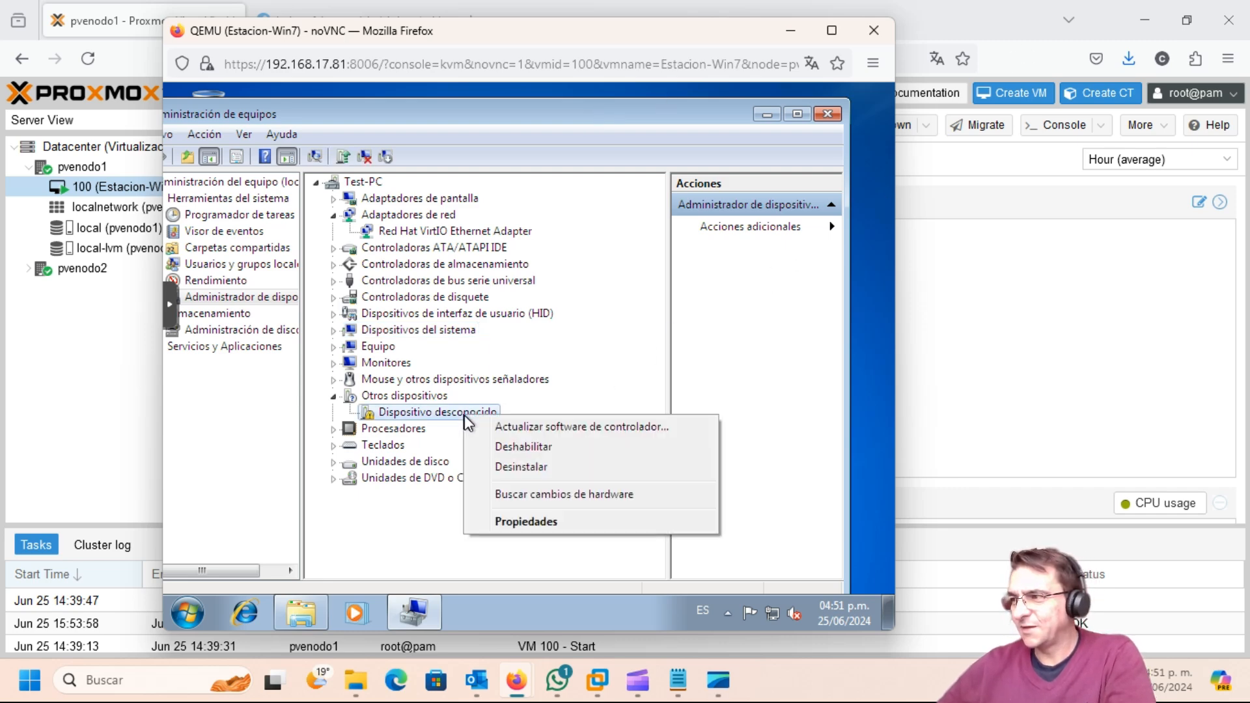
left_click(535, 522)
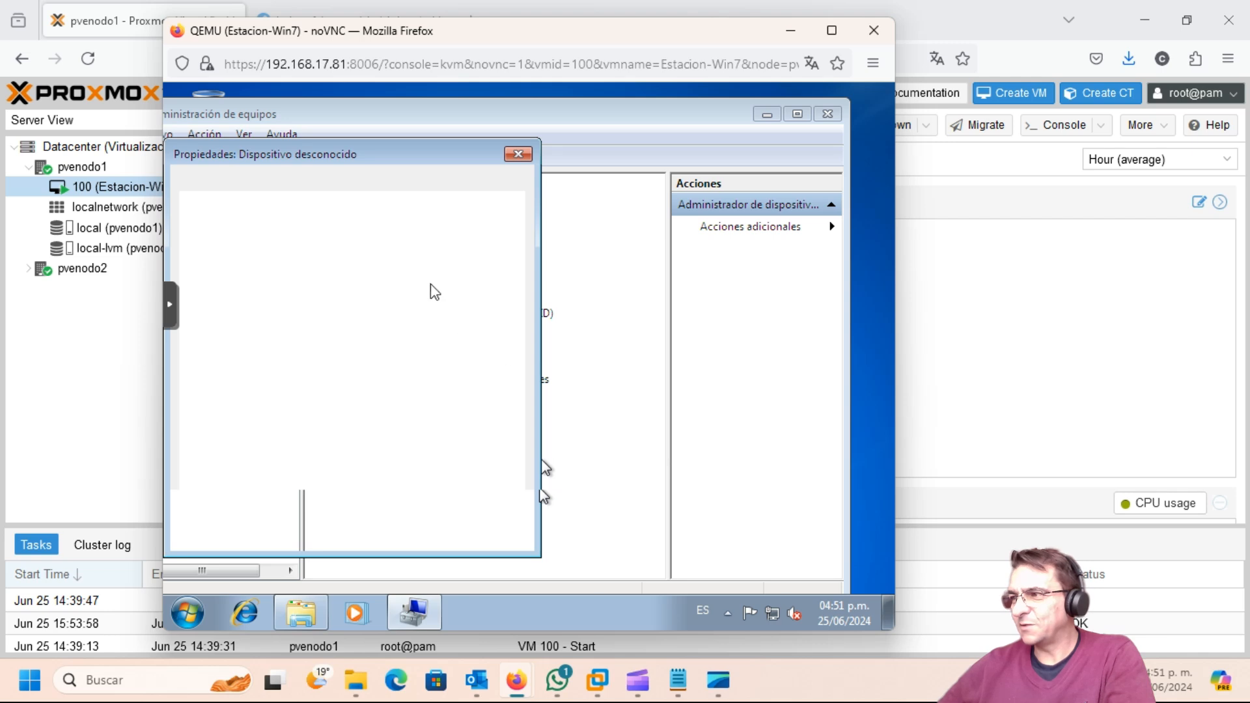
left_click(264, 184)
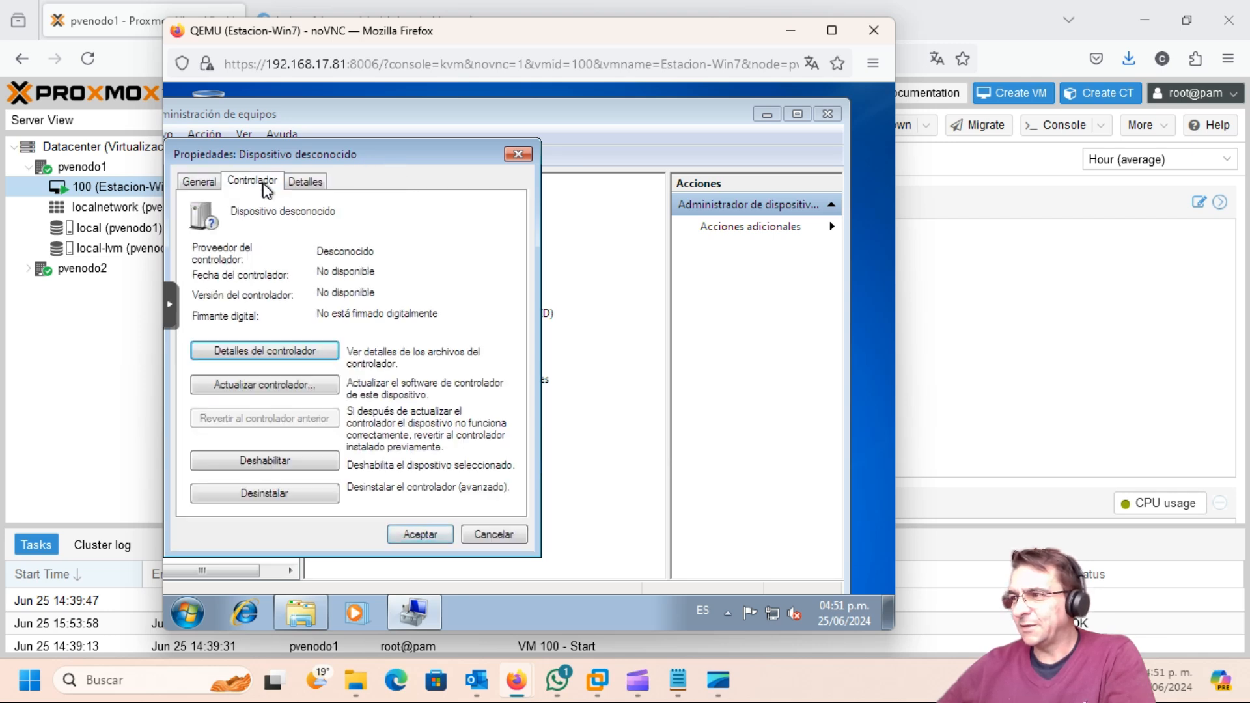
left_click(314, 357)
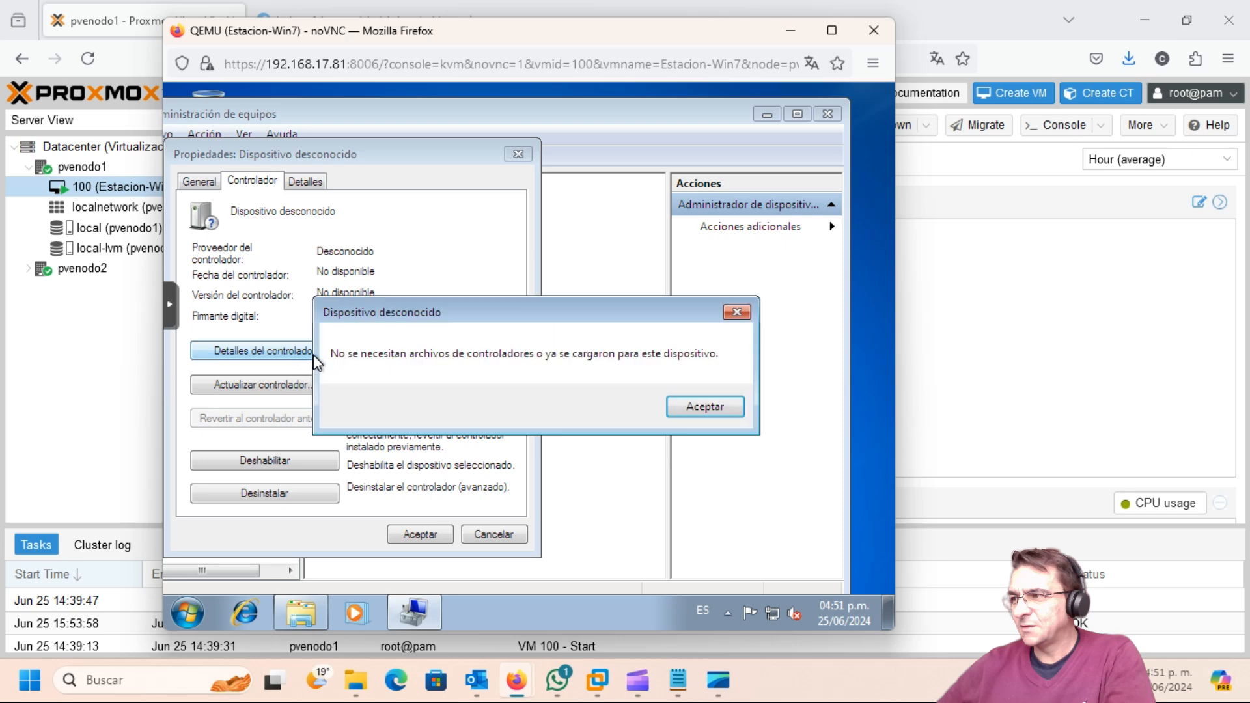
left_click(706, 408)
Step: Copy its hardware ID, ACPI\QEMUVGID, from the Detalles tab
left_click(317, 190)
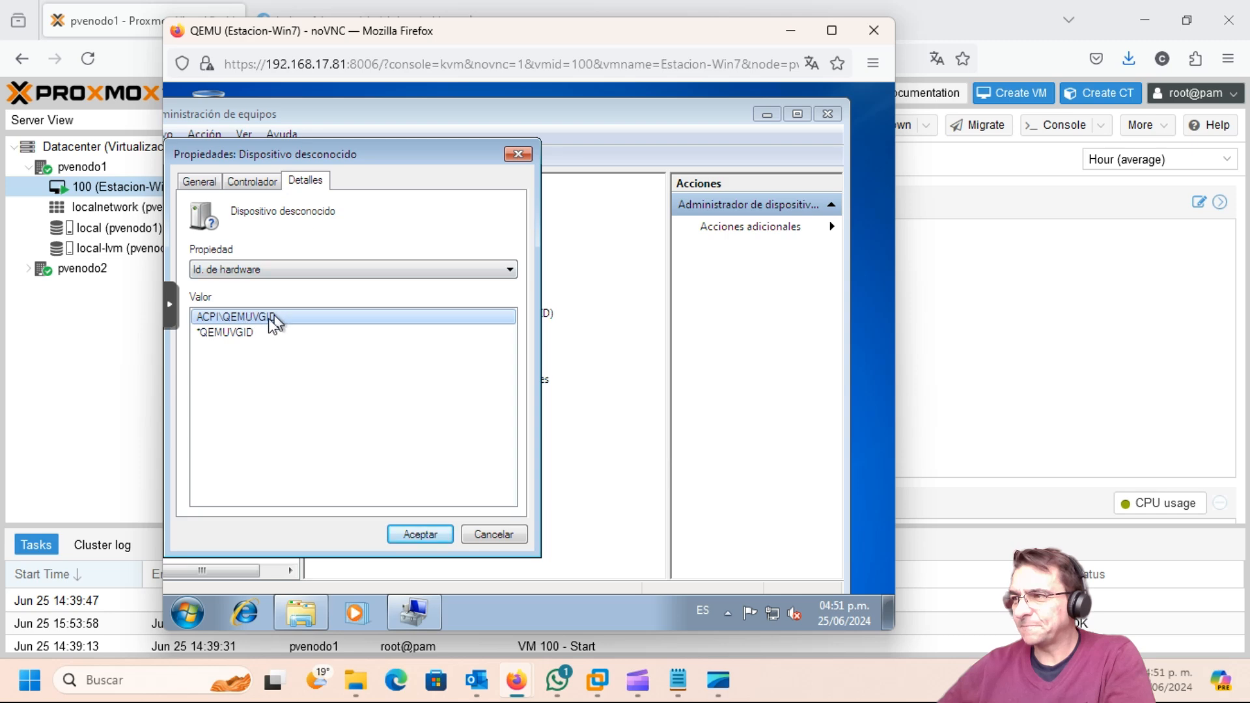
right_click(225, 324)
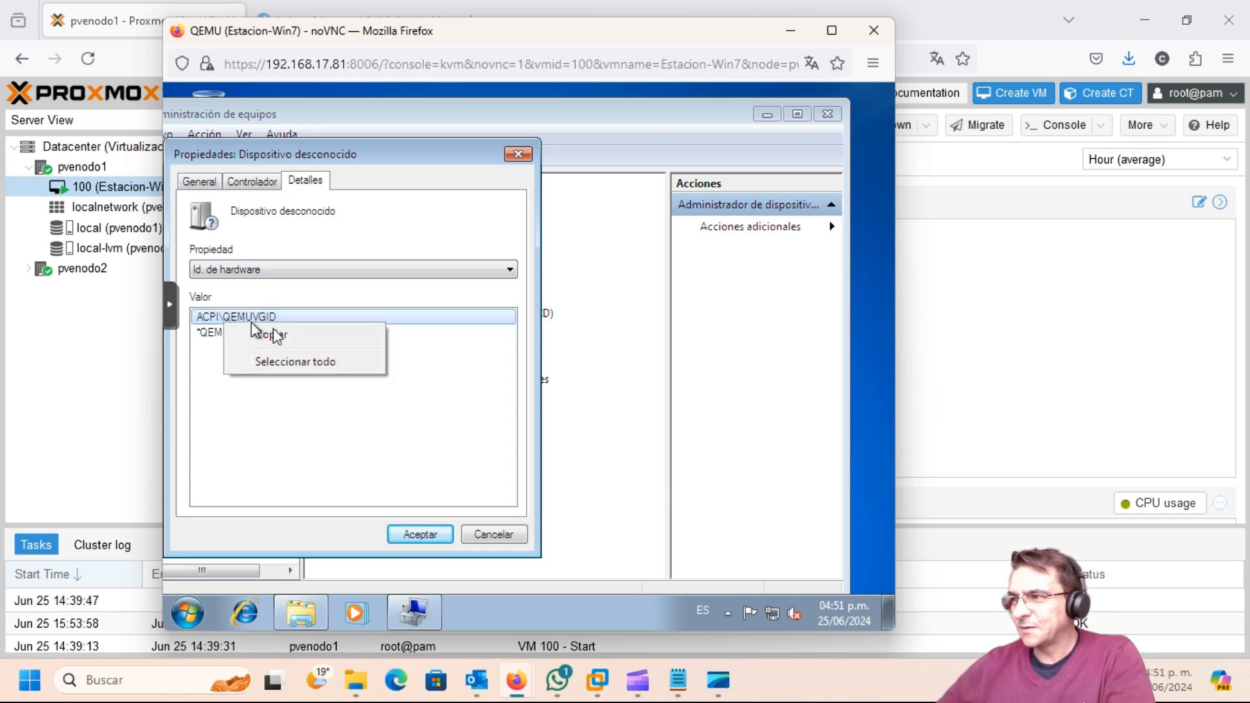
left_click(275, 343)
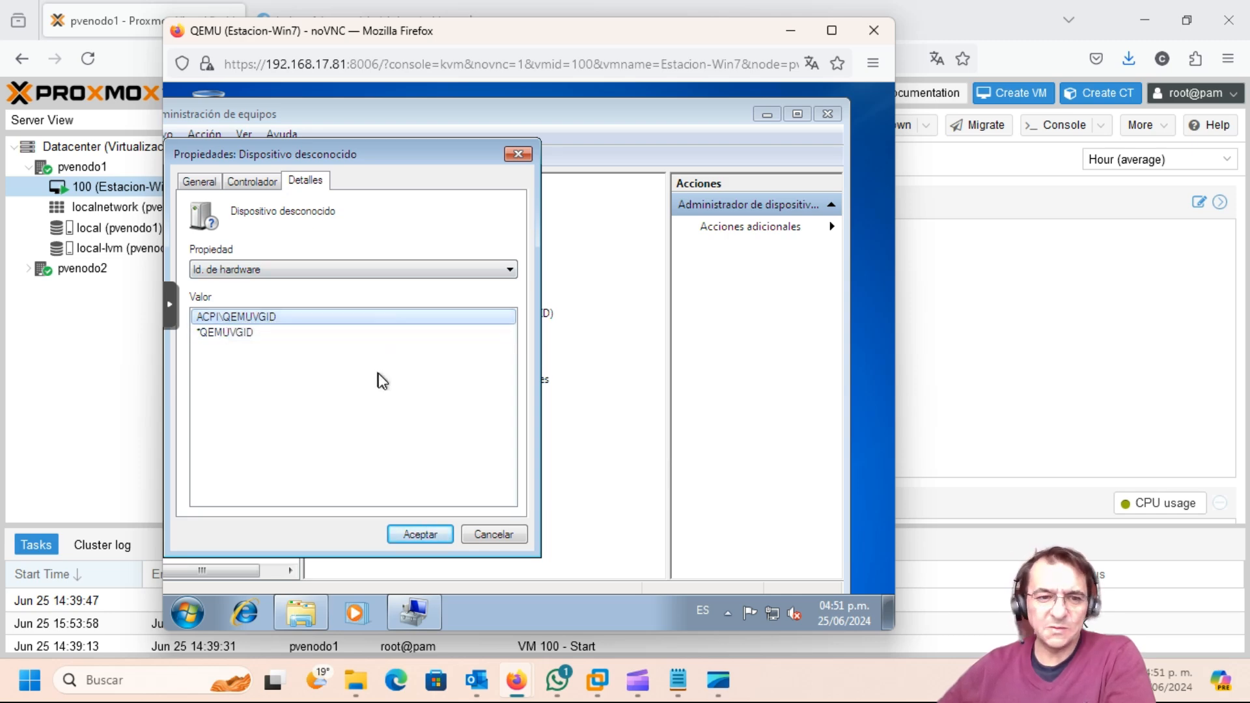